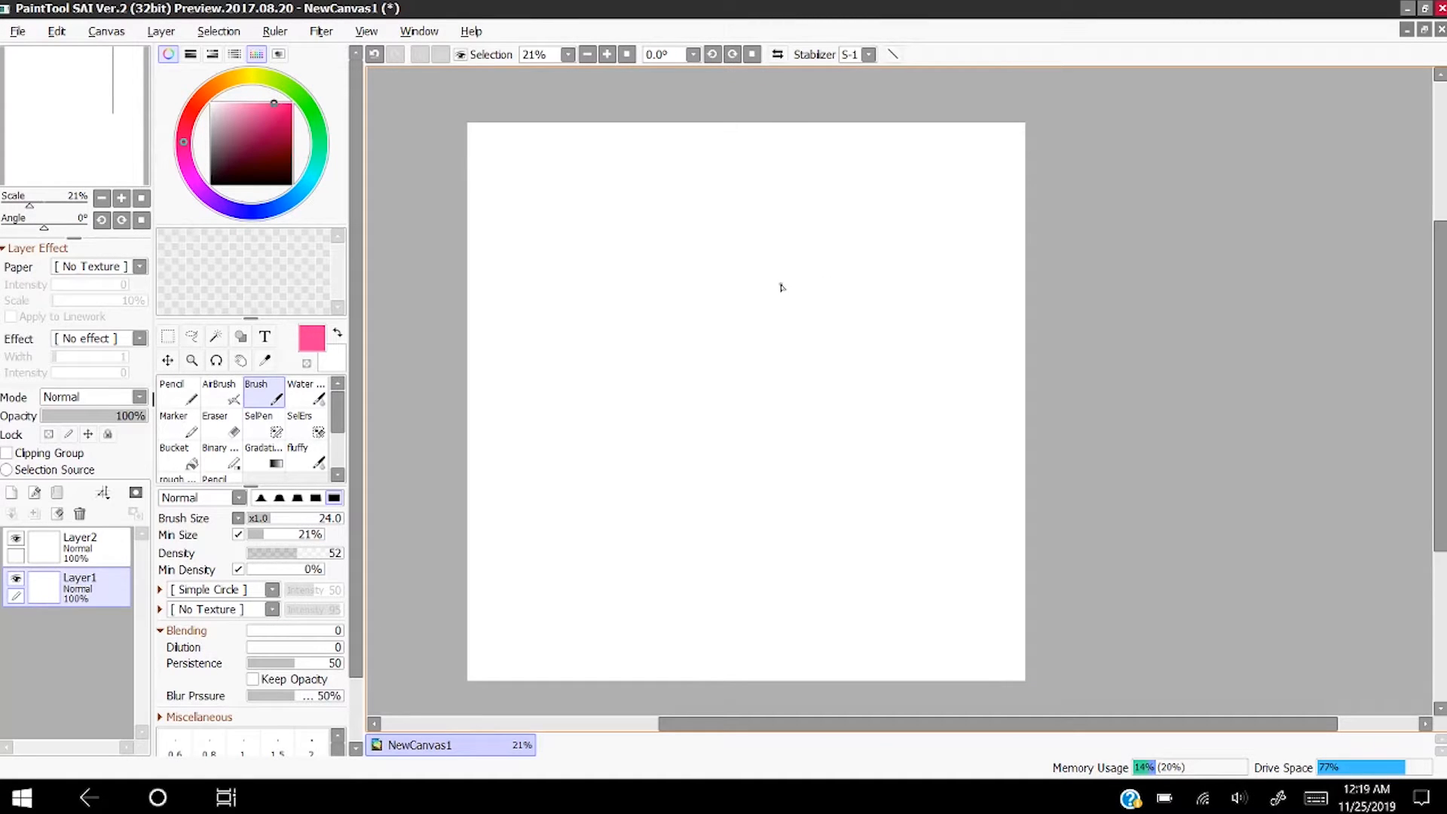
pyautogui.scroll(-2, 780, 290)
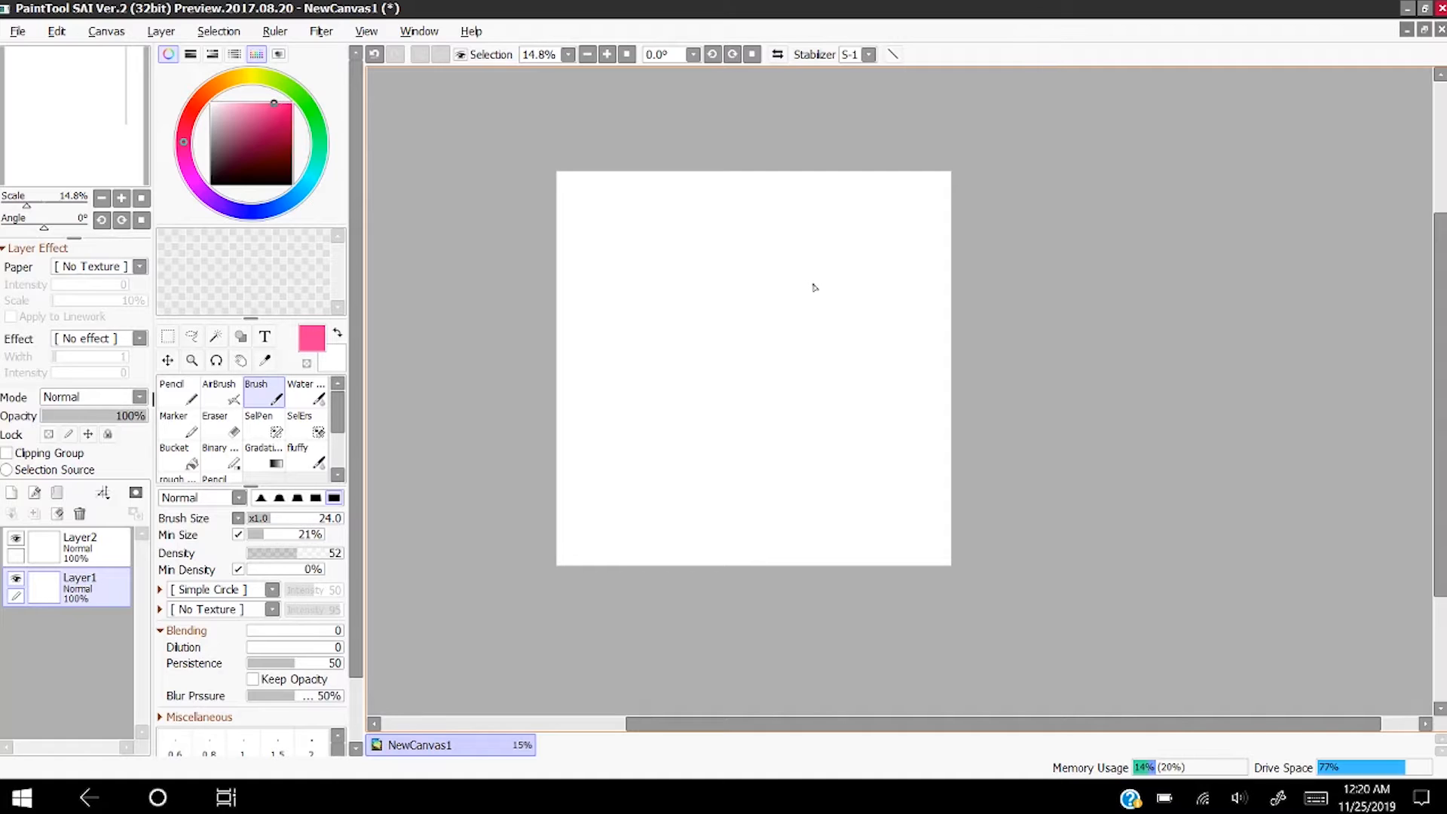
pyautogui.scroll(2, 777, 318)
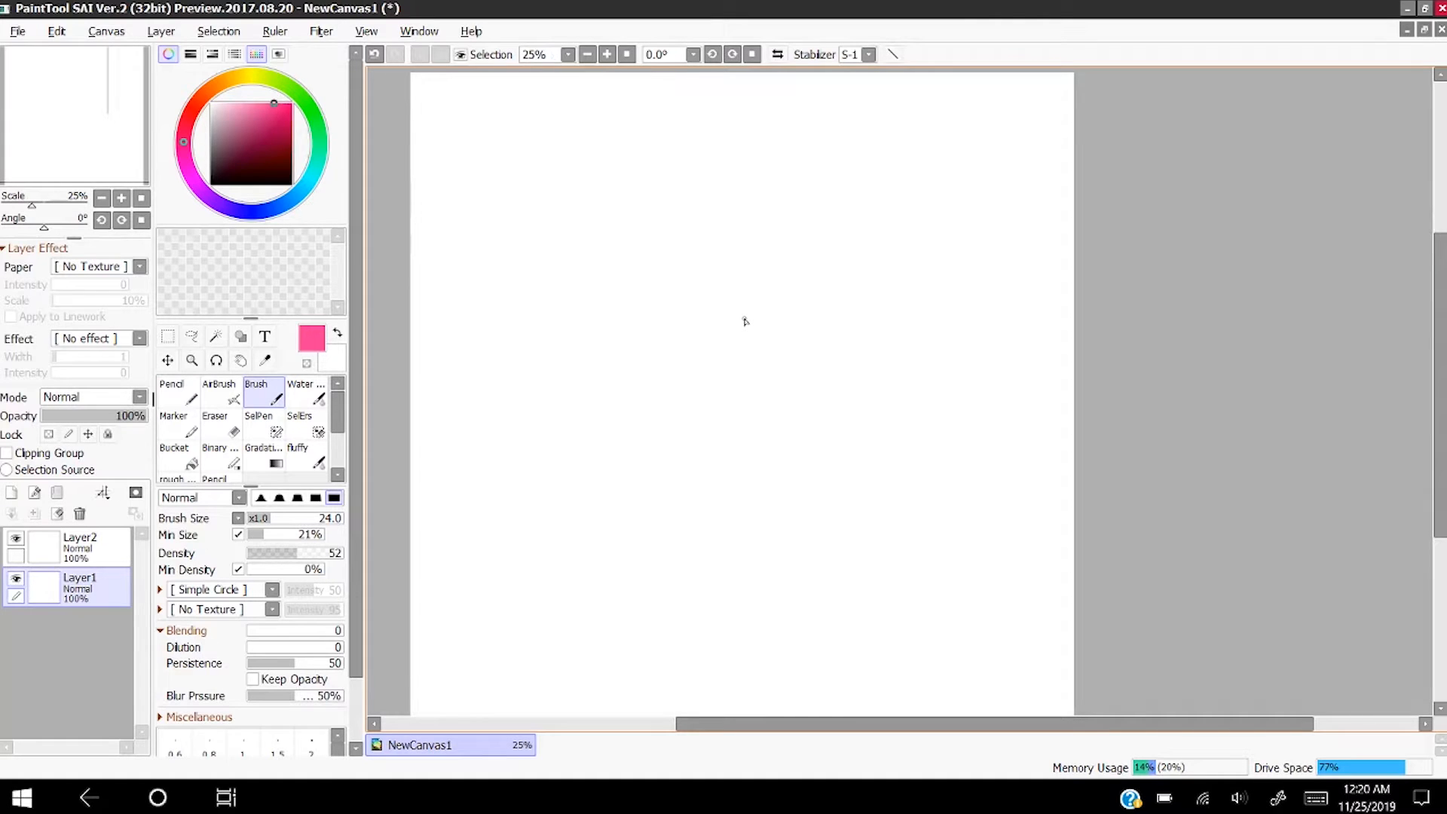
pyautogui.scroll(-2, 745, 322)
pyautogui.scroll(1, 733, 314)
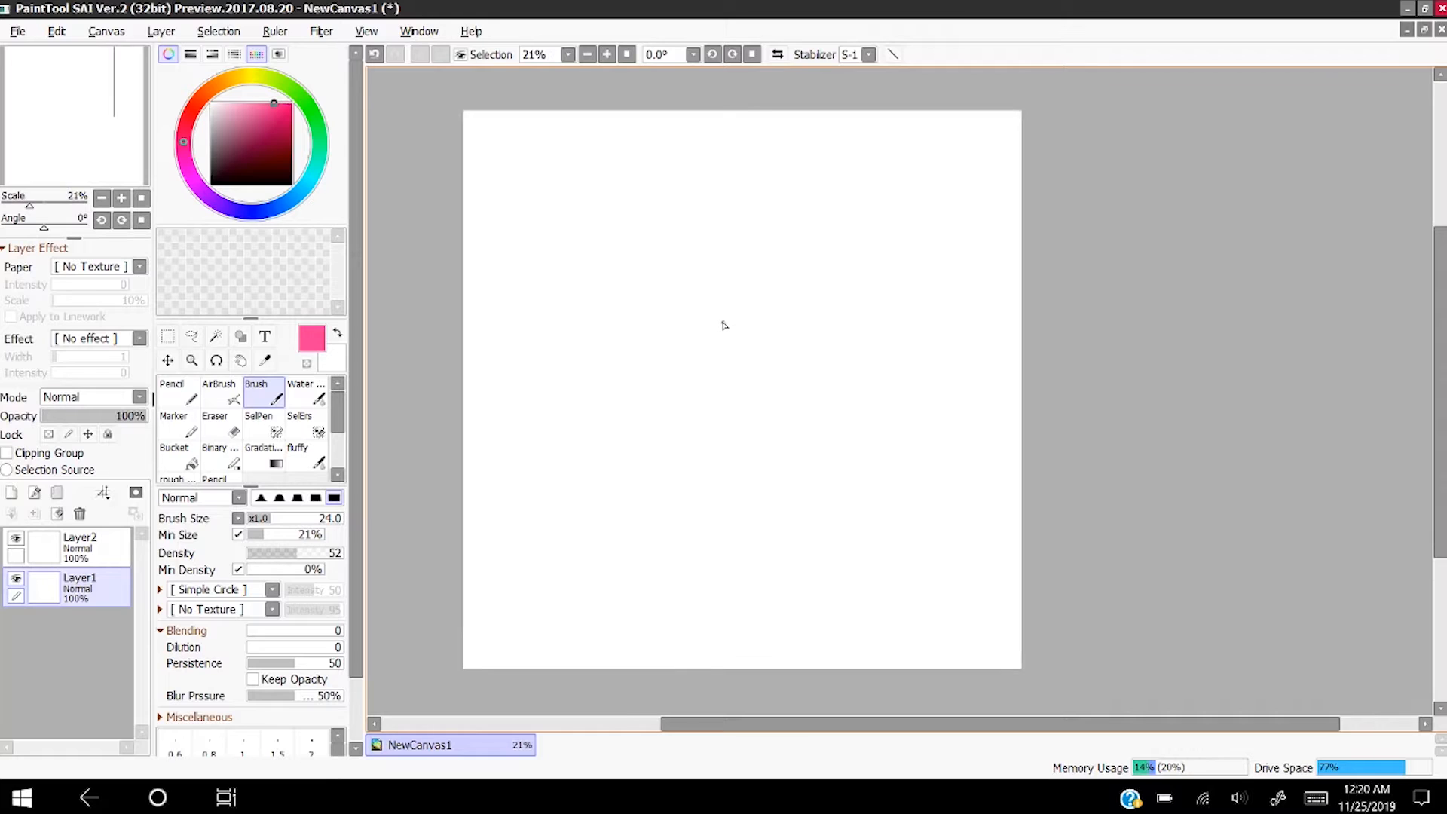
pyautogui.scroll(1, 722, 325)
pyautogui.scroll(-1, 722, 325)
pyautogui.scroll(1, 669, 408)
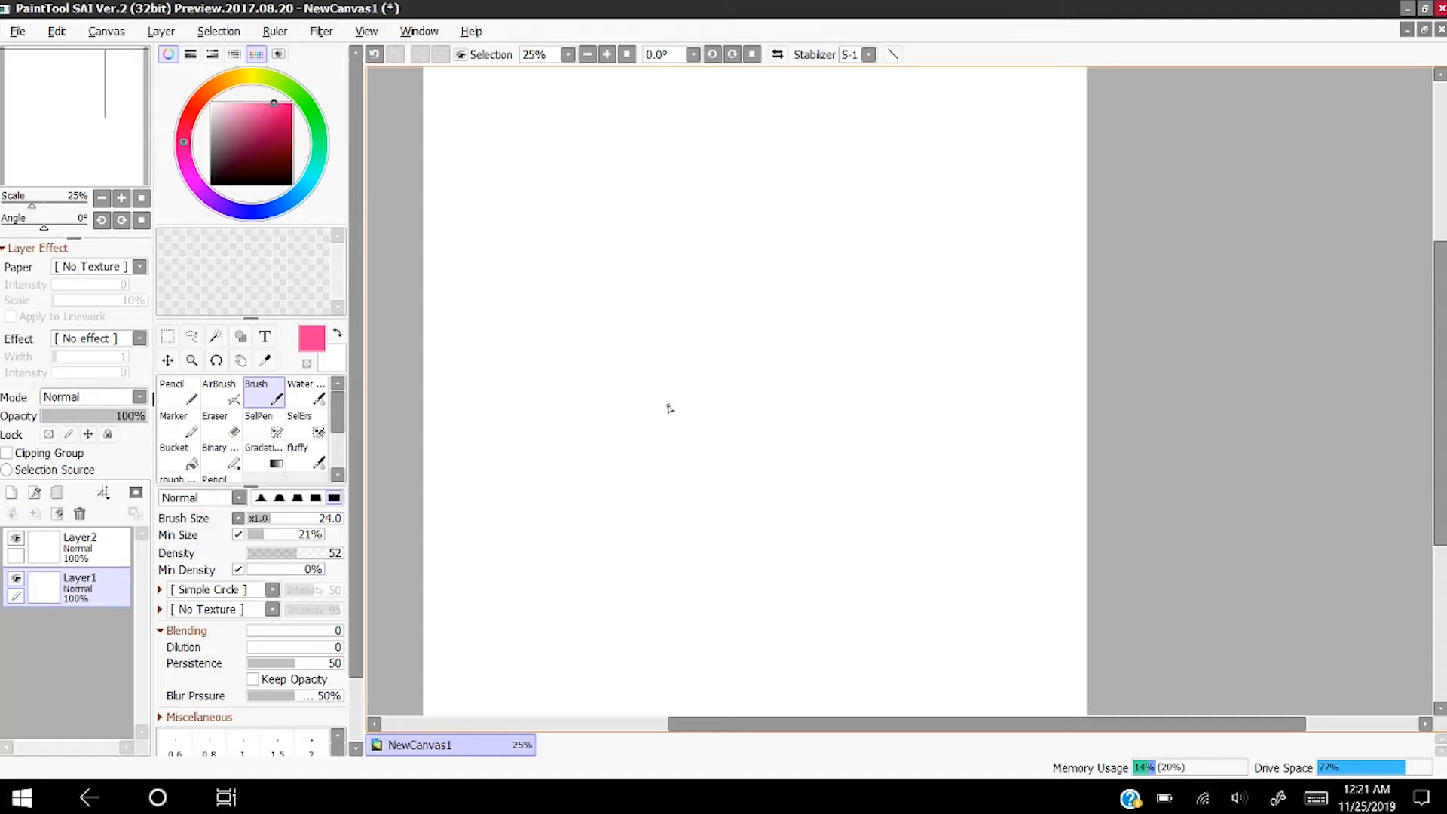
pyautogui.scroll(-2, 669, 408)
pyautogui.scroll(2, 655, 377)
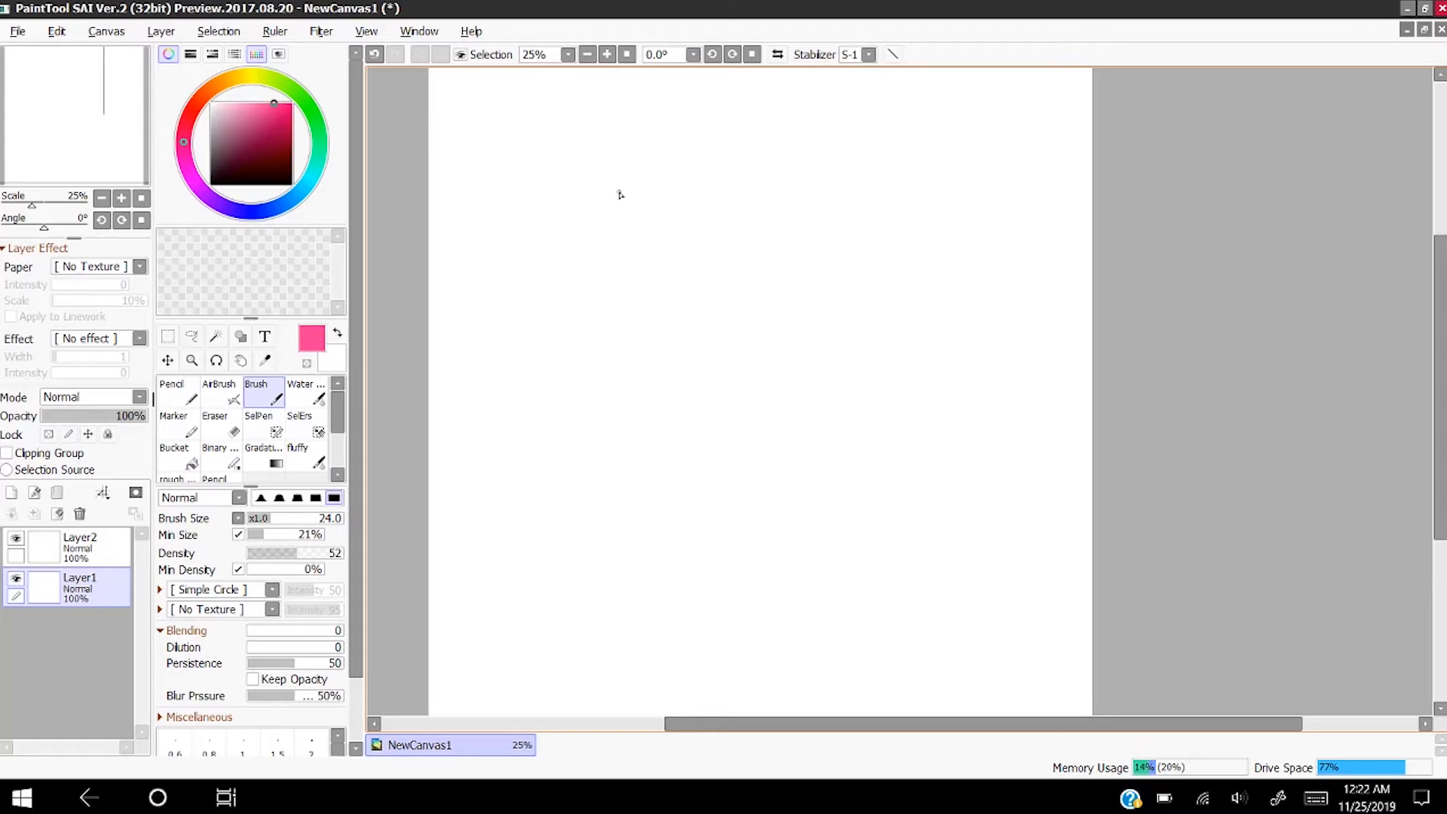
pyautogui.moveTo(664, 212)
pyautogui.mouseDown()
pyautogui.moveTo(633, 332)
pyautogui.moveTo(678, 355)
pyautogui.mouseUp()
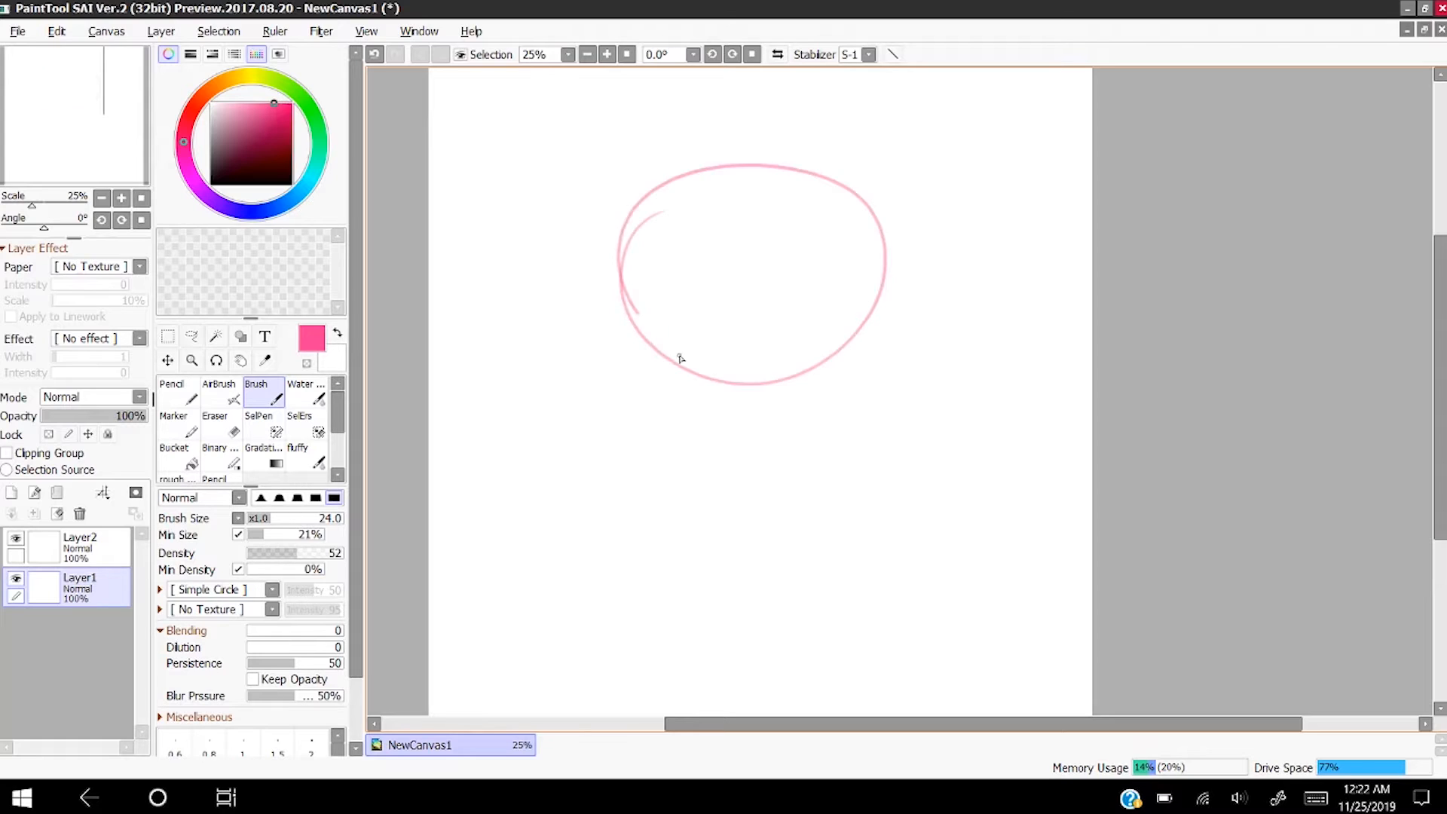
pyautogui.click(375, 55)
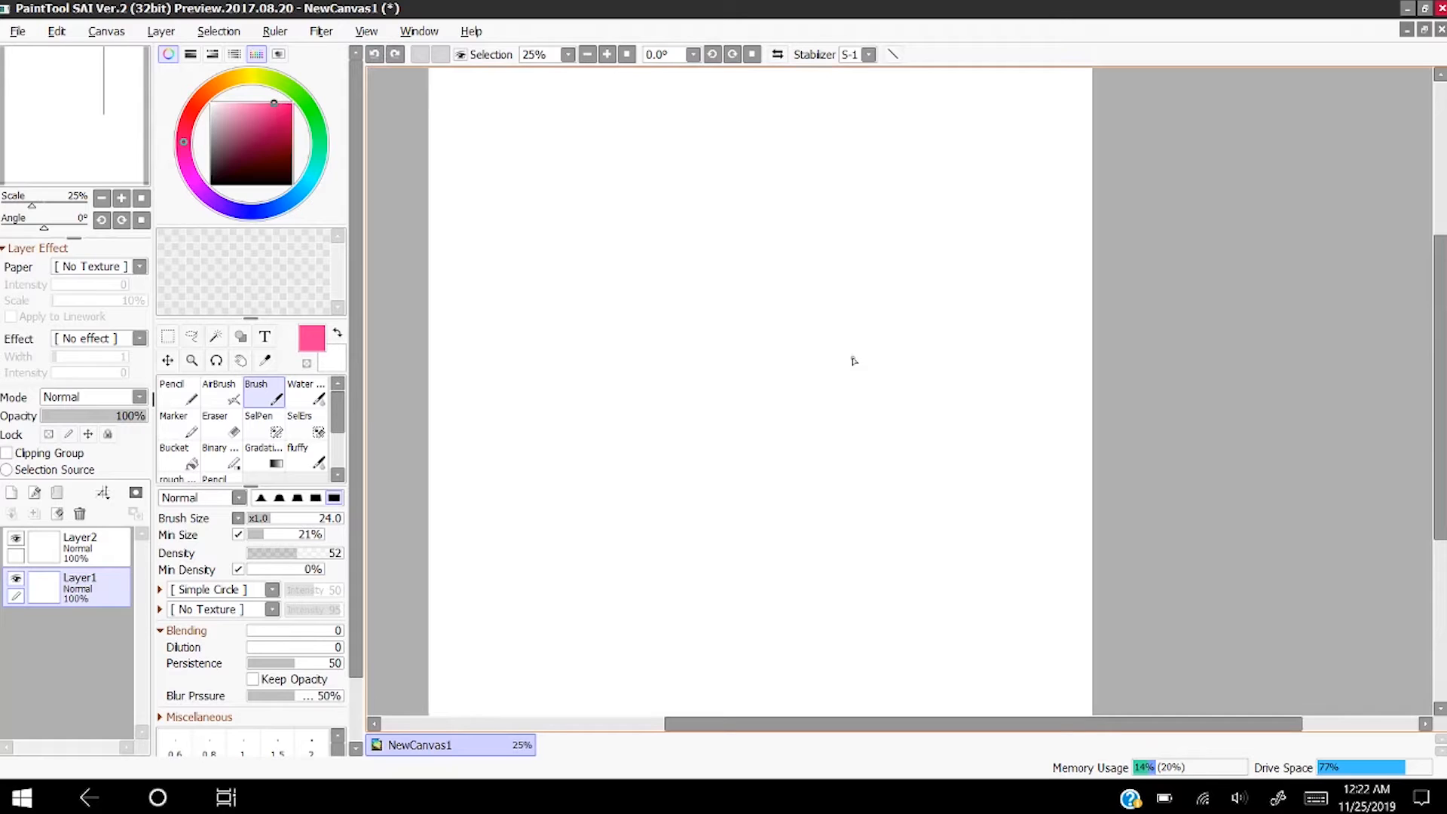
pyautogui.moveTo(680, 179)
pyautogui.mouseDown()
pyautogui.moveTo(641, 308)
pyautogui.moveTo(804, 183)
pyautogui.moveTo(635, 285)
pyautogui.moveTo(821, 213)
pyautogui.moveTo(610, 263)
pyautogui.moveTo(818, 297)
pyautogui.mouseUp()
pyautogui.hotkey('ctrl', 'z')
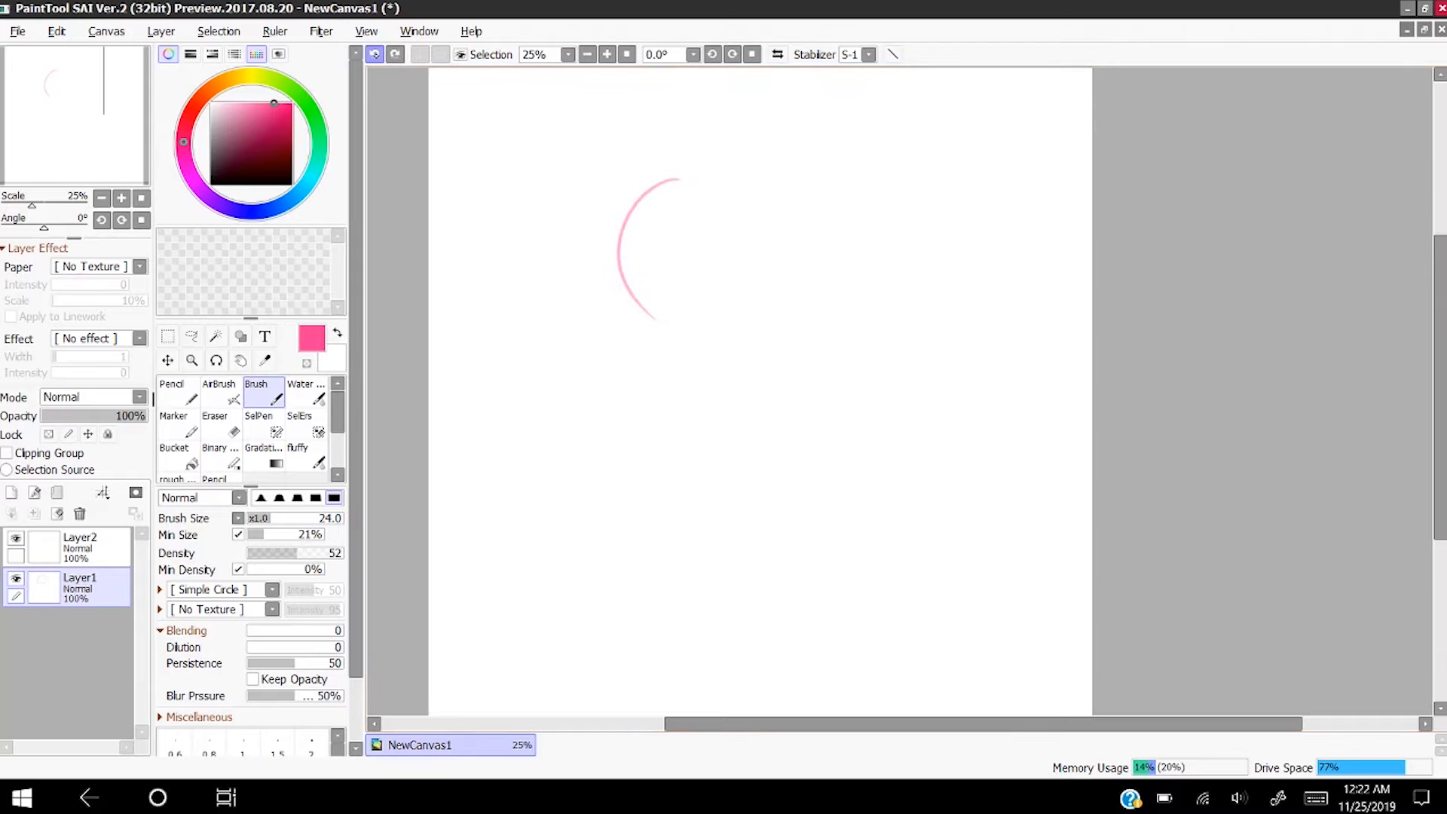
# - Sketch a wide ellipse of loose overlapping pink brush lines in the canvas's upper half for the cranium, on Layer1
pyautogui.moveTo(636, 301)
pyautogui.mouseDown()
pyautogui.moveTo(656, 168)
pyautogui.moveTo(769, 143)
pyautogui.moveTo(842, 246)
pyautogui.moveTo(773, 170)
pyautogui.mouseUp()
pyautogui.scroll(-2, 591, 110)
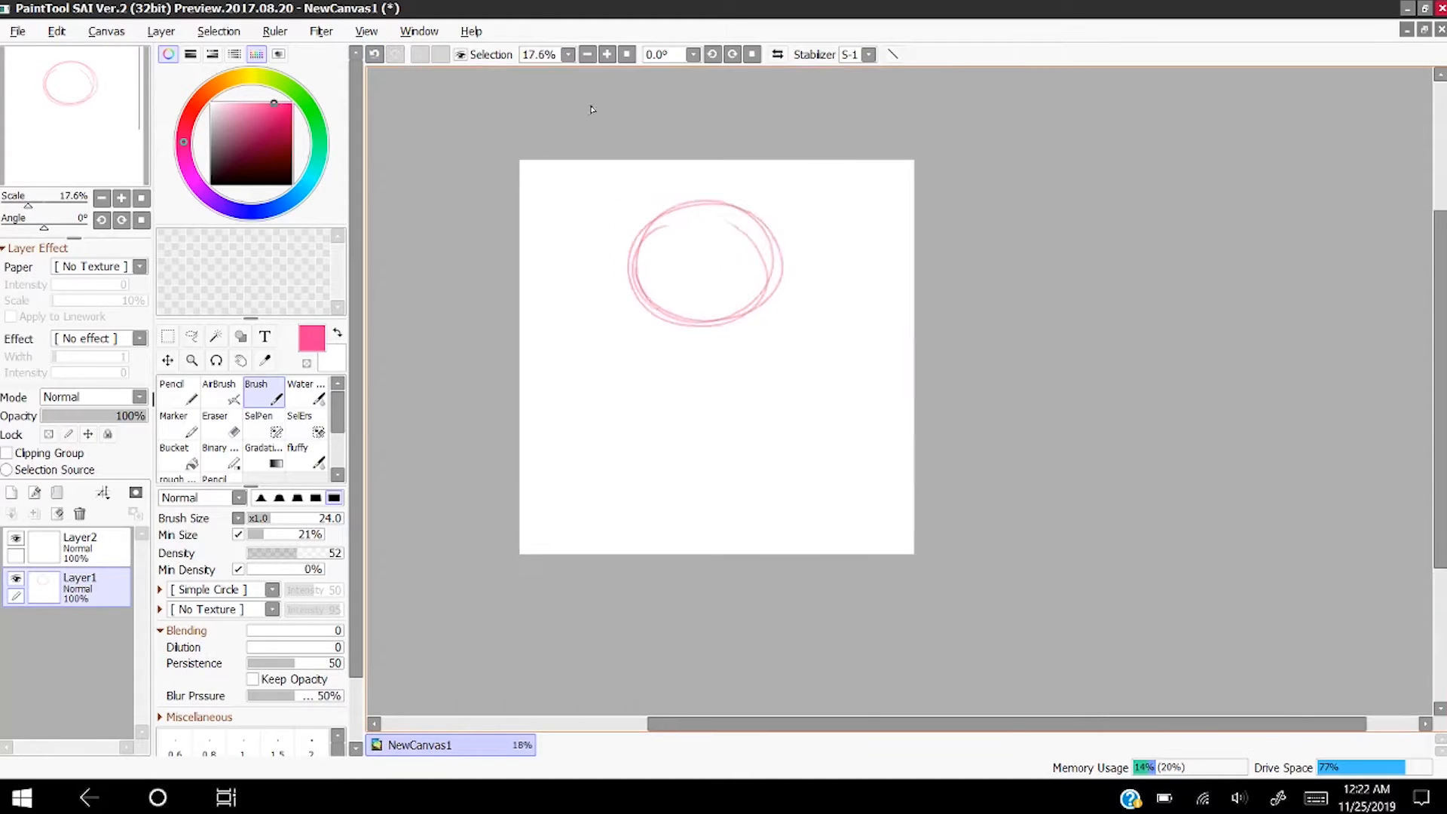
pyautogui.scroll(3, 704, 204)
pyautogui.scroll(-2, 738, 261)
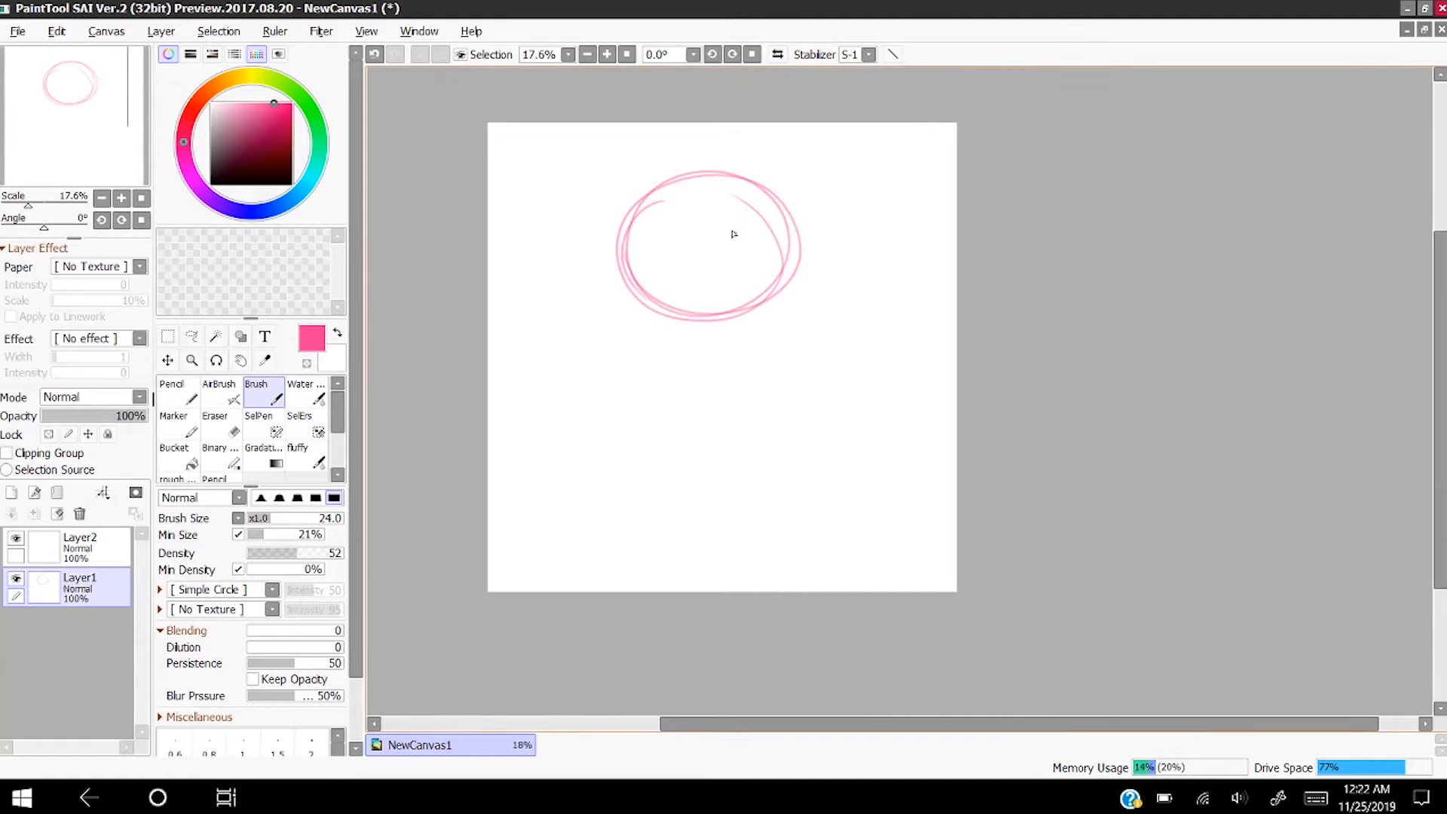
pyautogui.scroll(3, 730, 232)
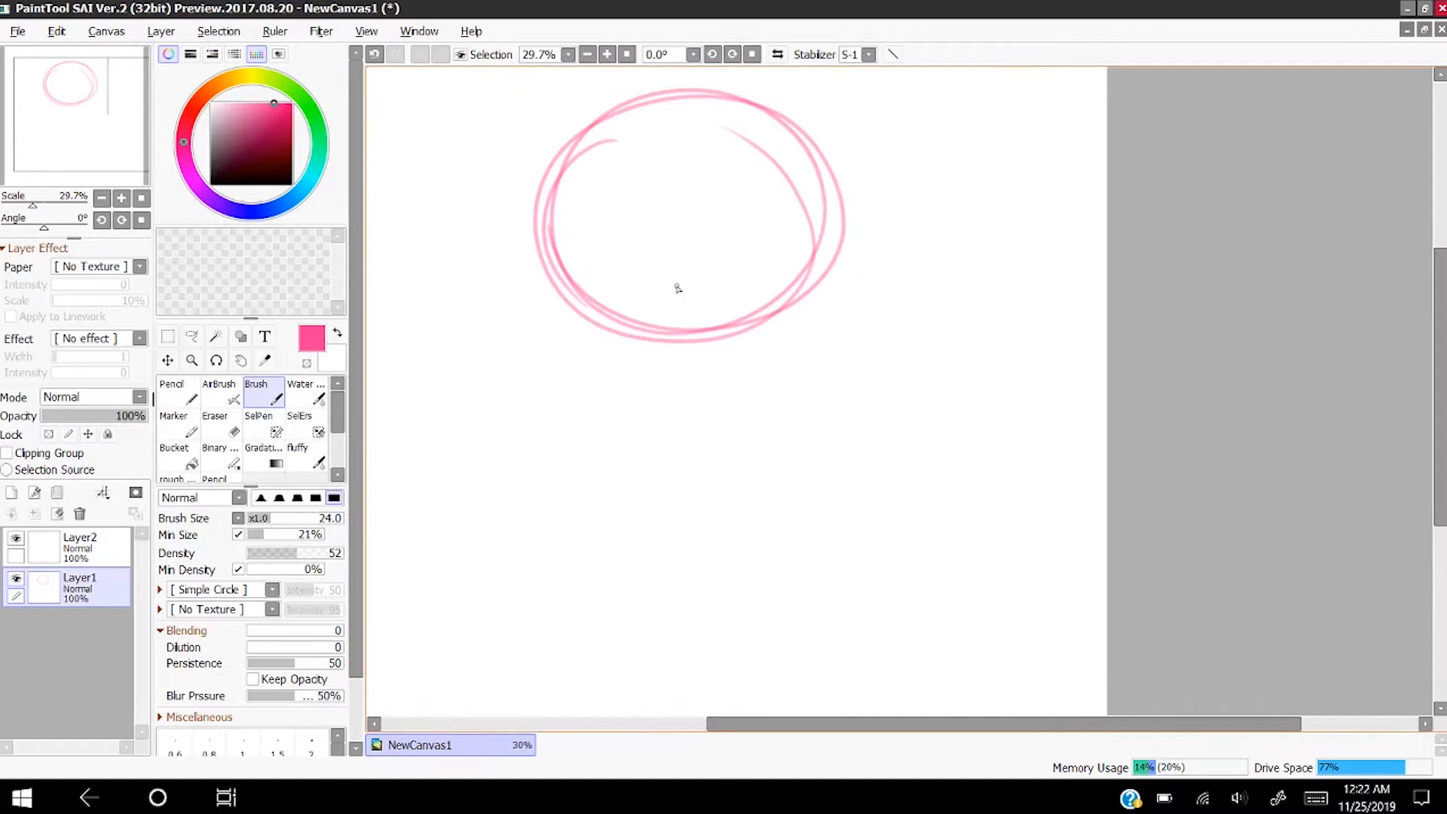
pyautogui.moveTo(644, 98); pyautogui.dragTo(697, 501)
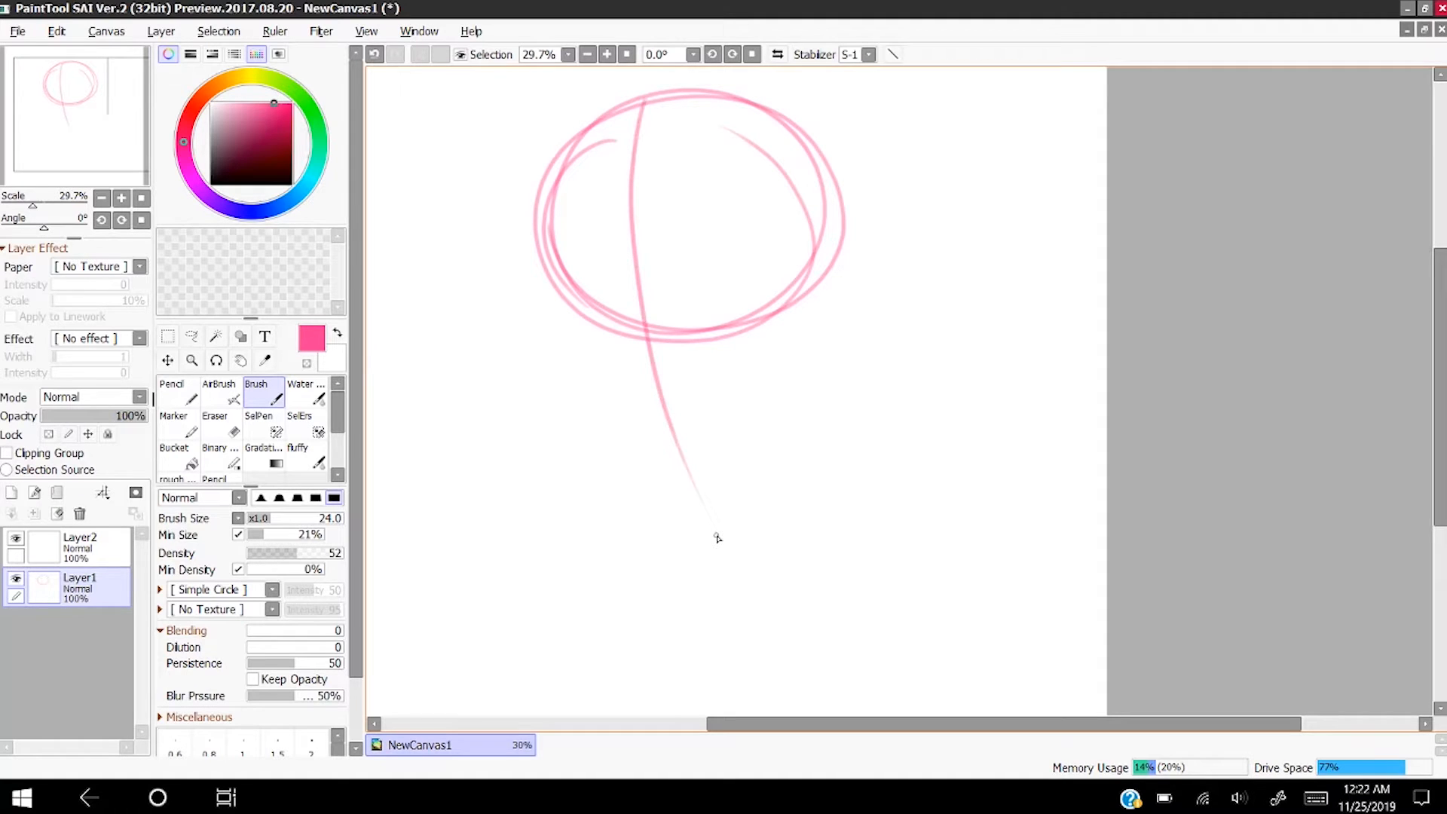
pyautogui.hotkey('ctrl', 'z')
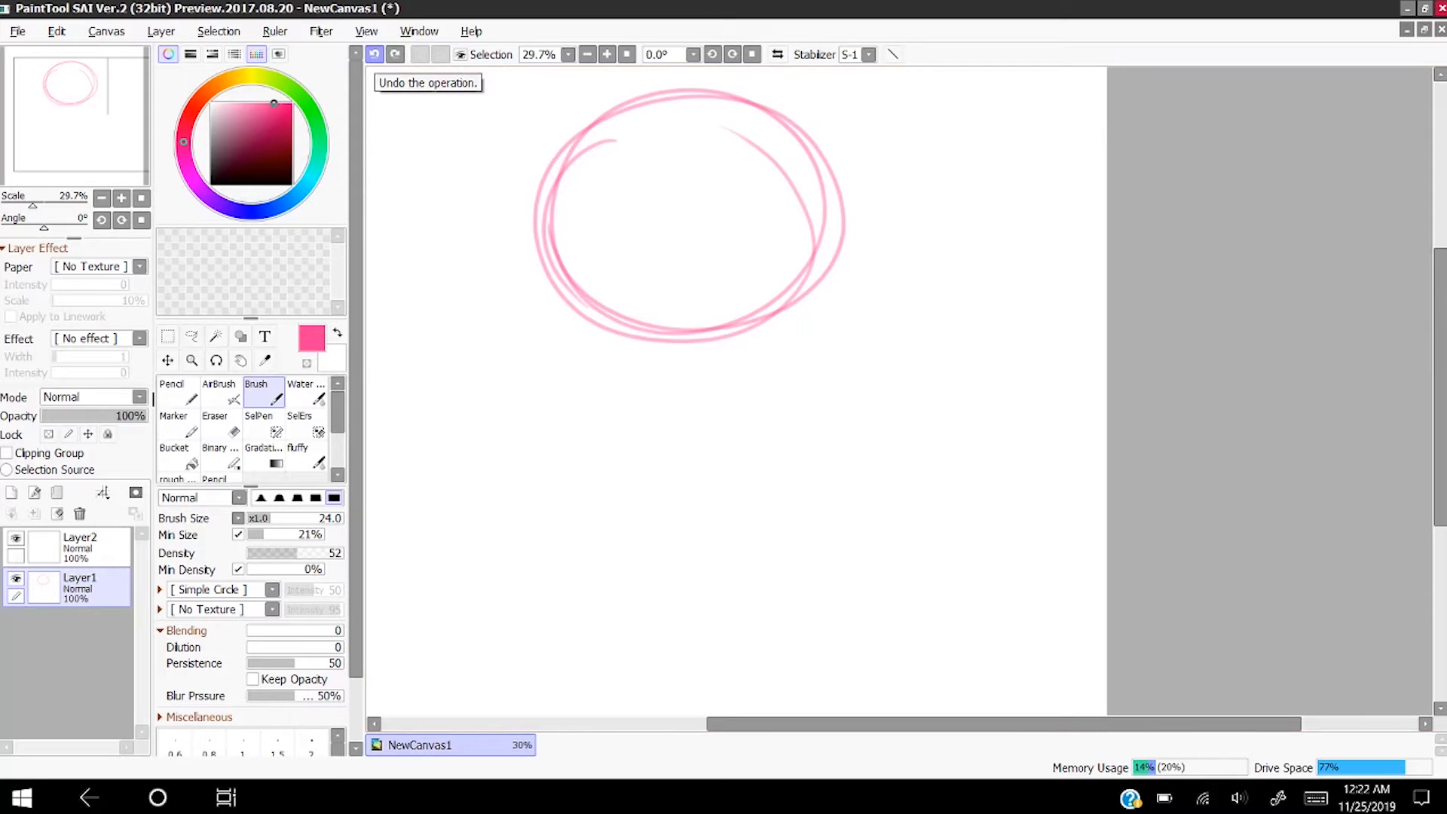
pyautogui.moveTo(615, 157); pyautogui.dragTo(616, 451)
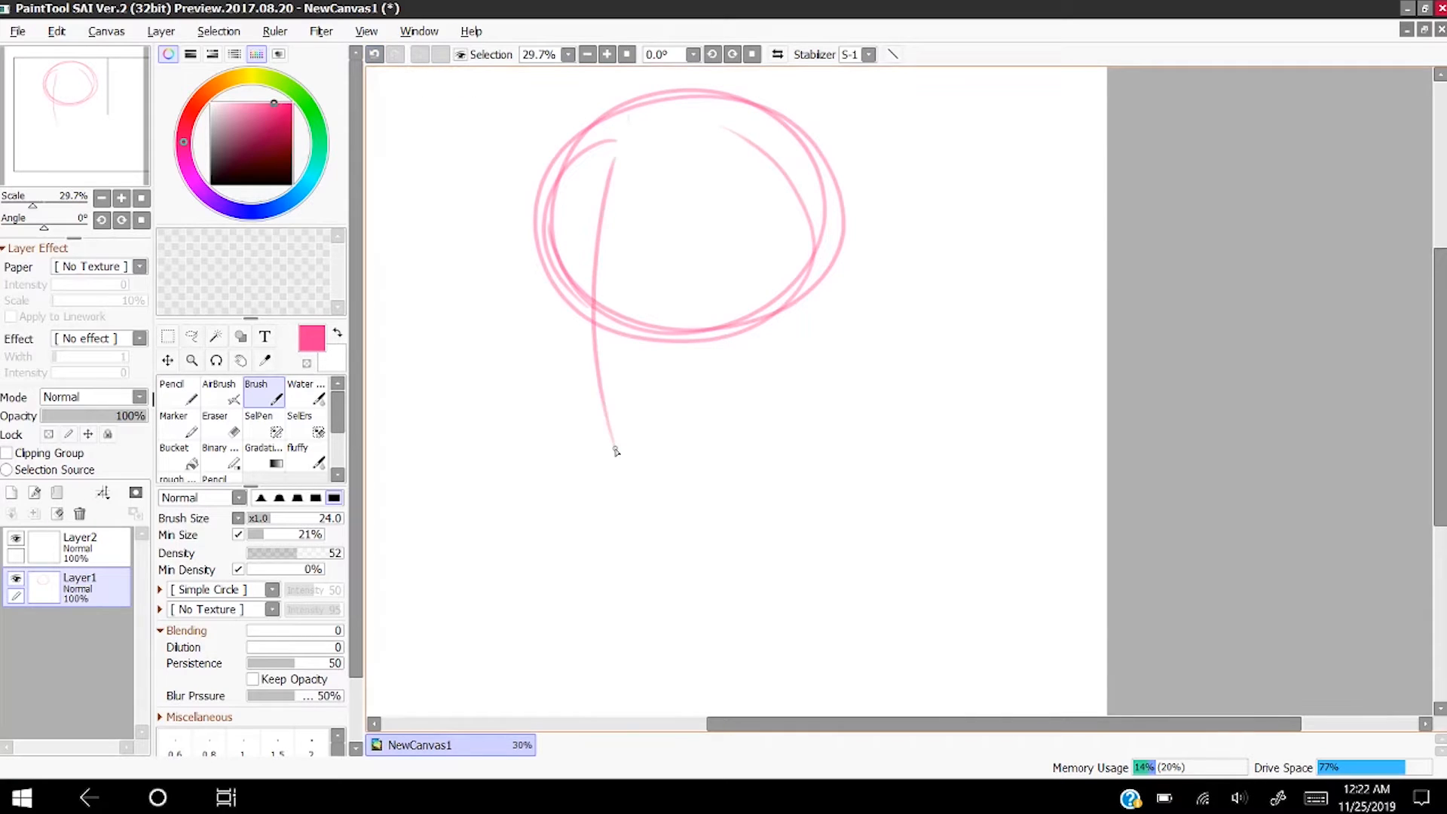
pyautogui.click(374, 54)
# - Draw a curved vertical face guide from the ellipse's top down to the chin point and a curved horizontal guide across the ellipse's lower half
pyautogui.moveTo(641, 99); pyautogui.dragTo(651, 464)
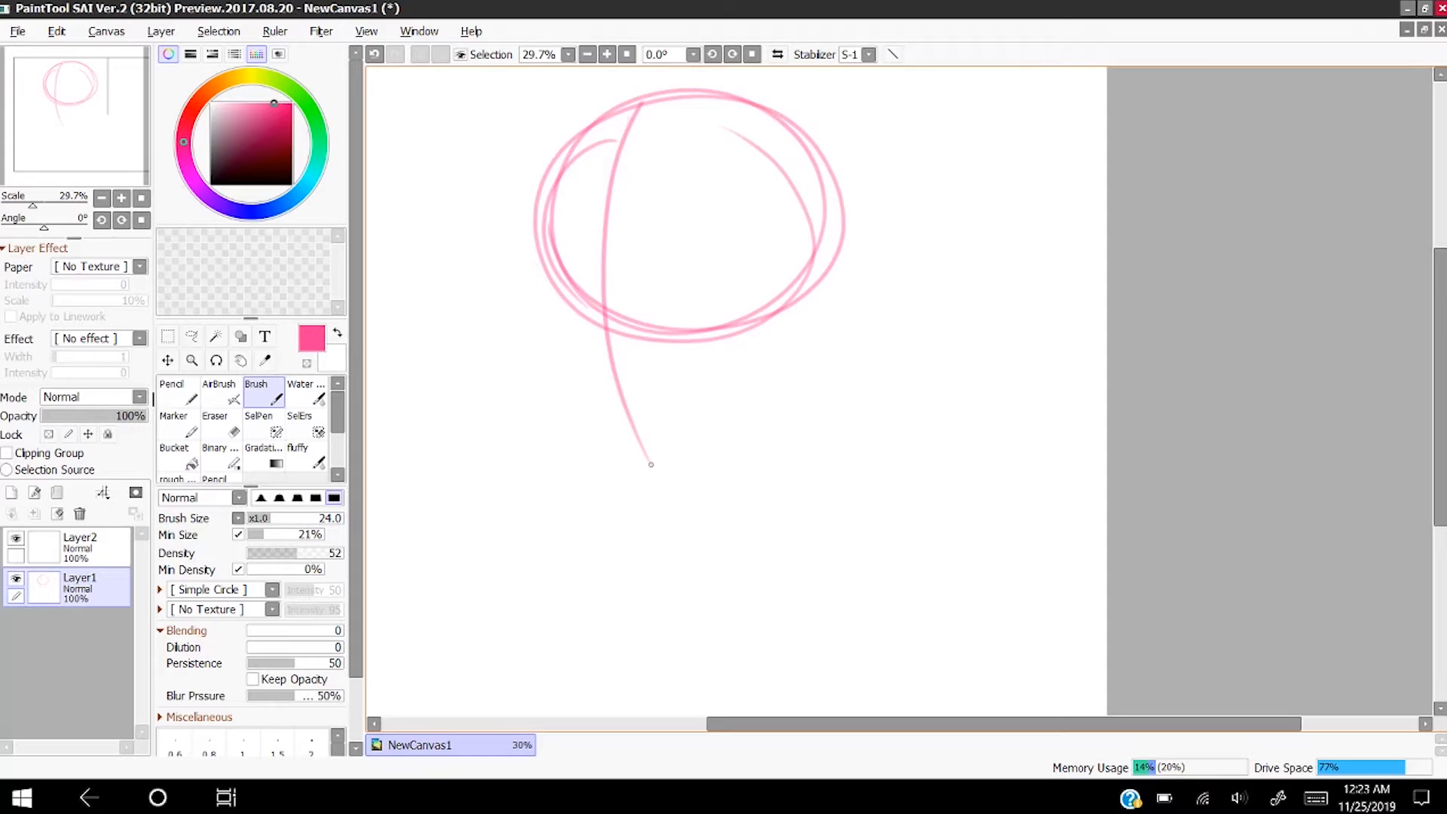
pyautogui.click(374, 54)
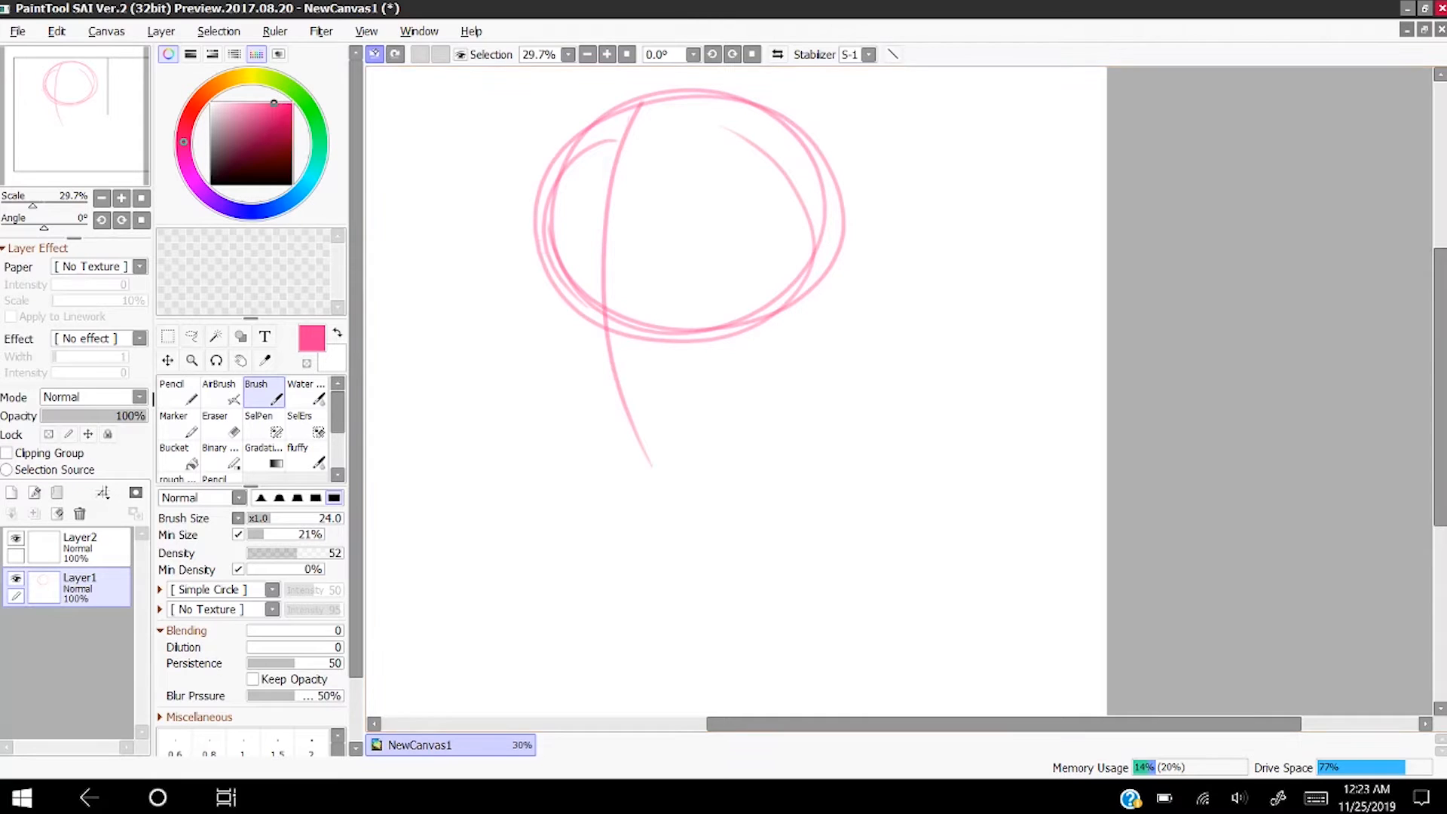
pyautogui.moveTo(542, 259)
pyautogui.mouseDown()
pyautogui.moveTo(720, 268)
pyautogui.moveTo(842, 215)
pyautogui.mouseUp()
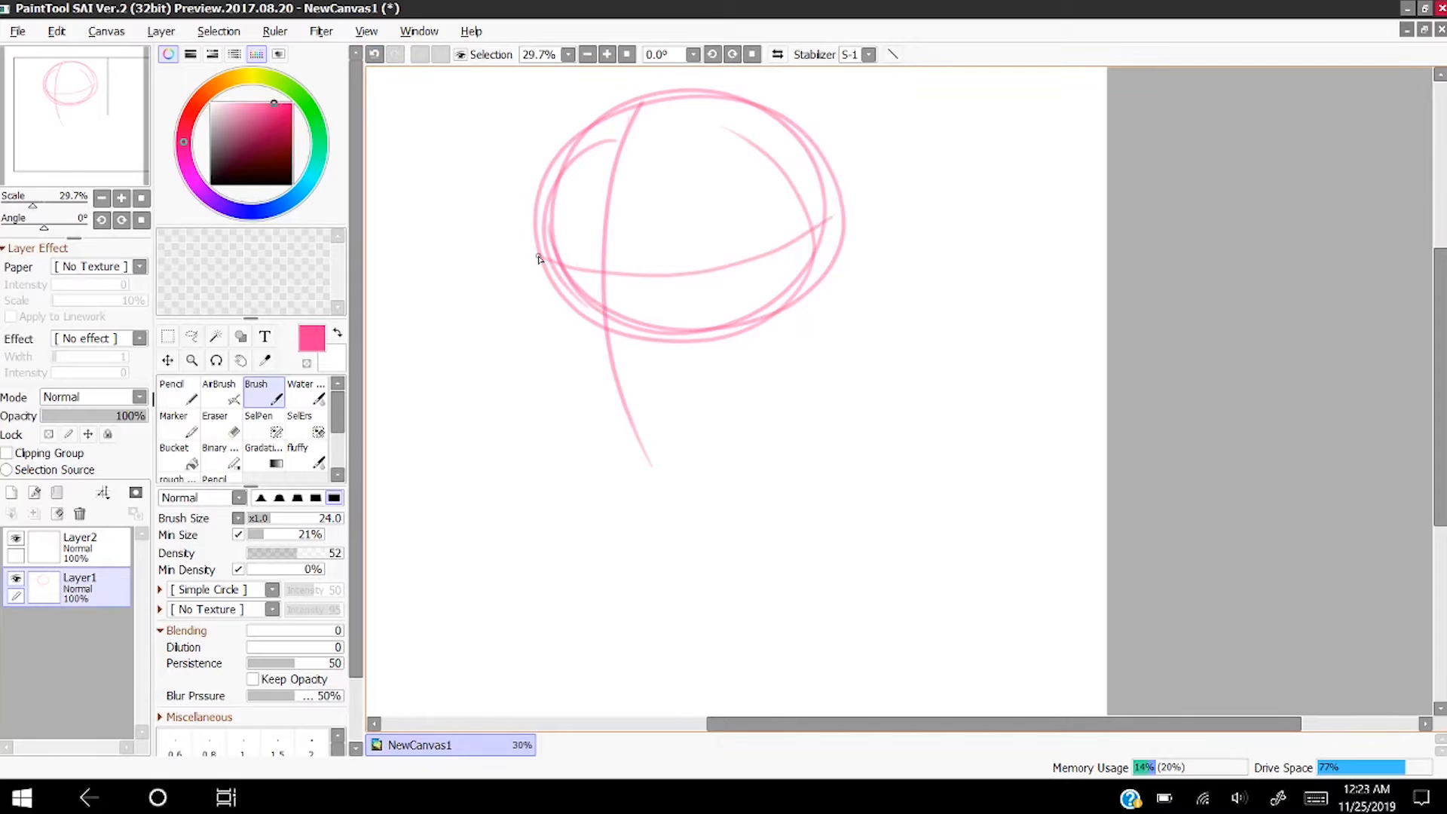
# - Draw the left face contour from the horizontal guide's left end down over the cheek and jaw to the chin at the vertical guide's end
pyautogui.scroll(2, 536, 323)
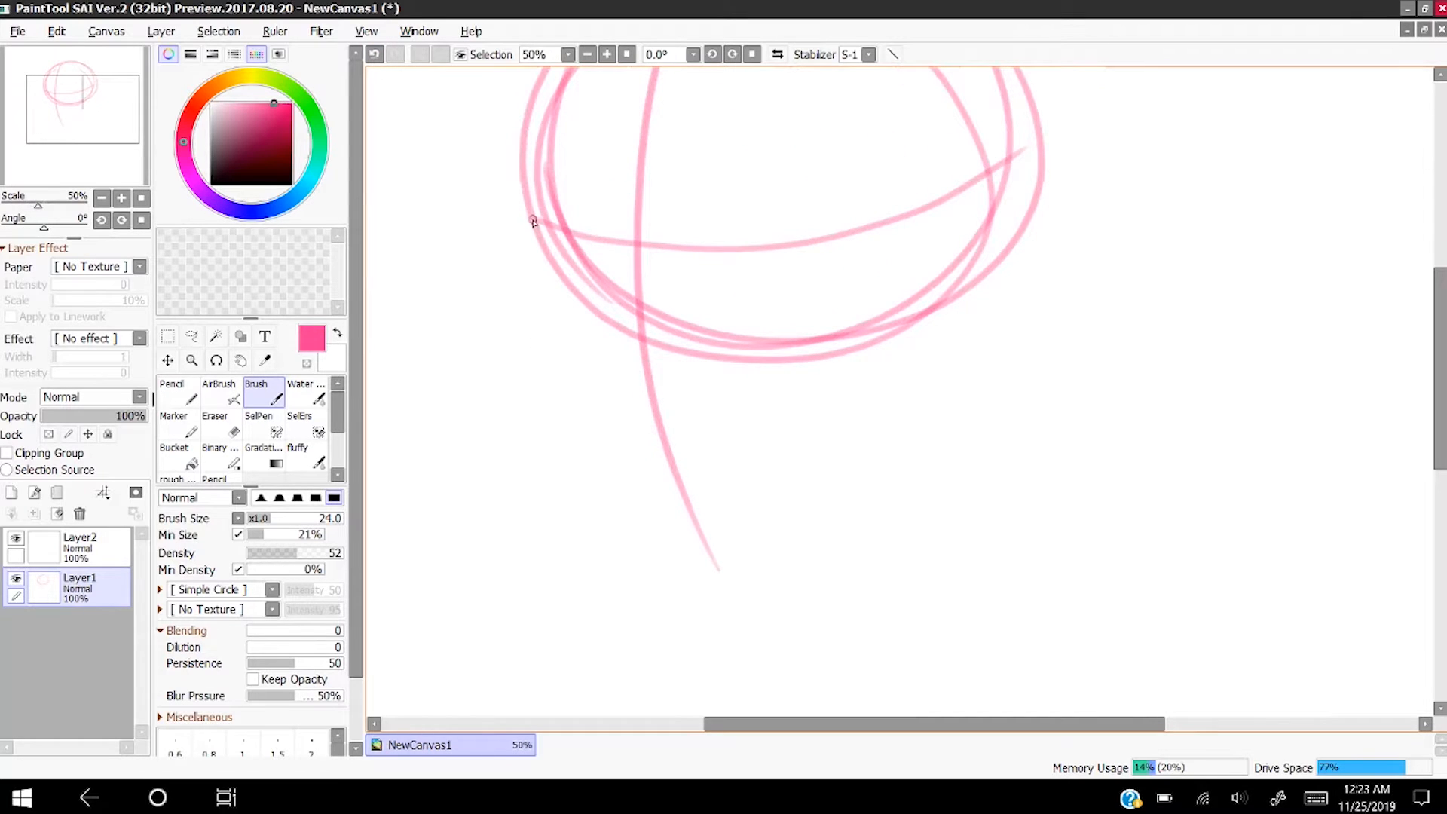
pyautogui.moveTo(534, 219); pyautogui.dragTo(555, 387)
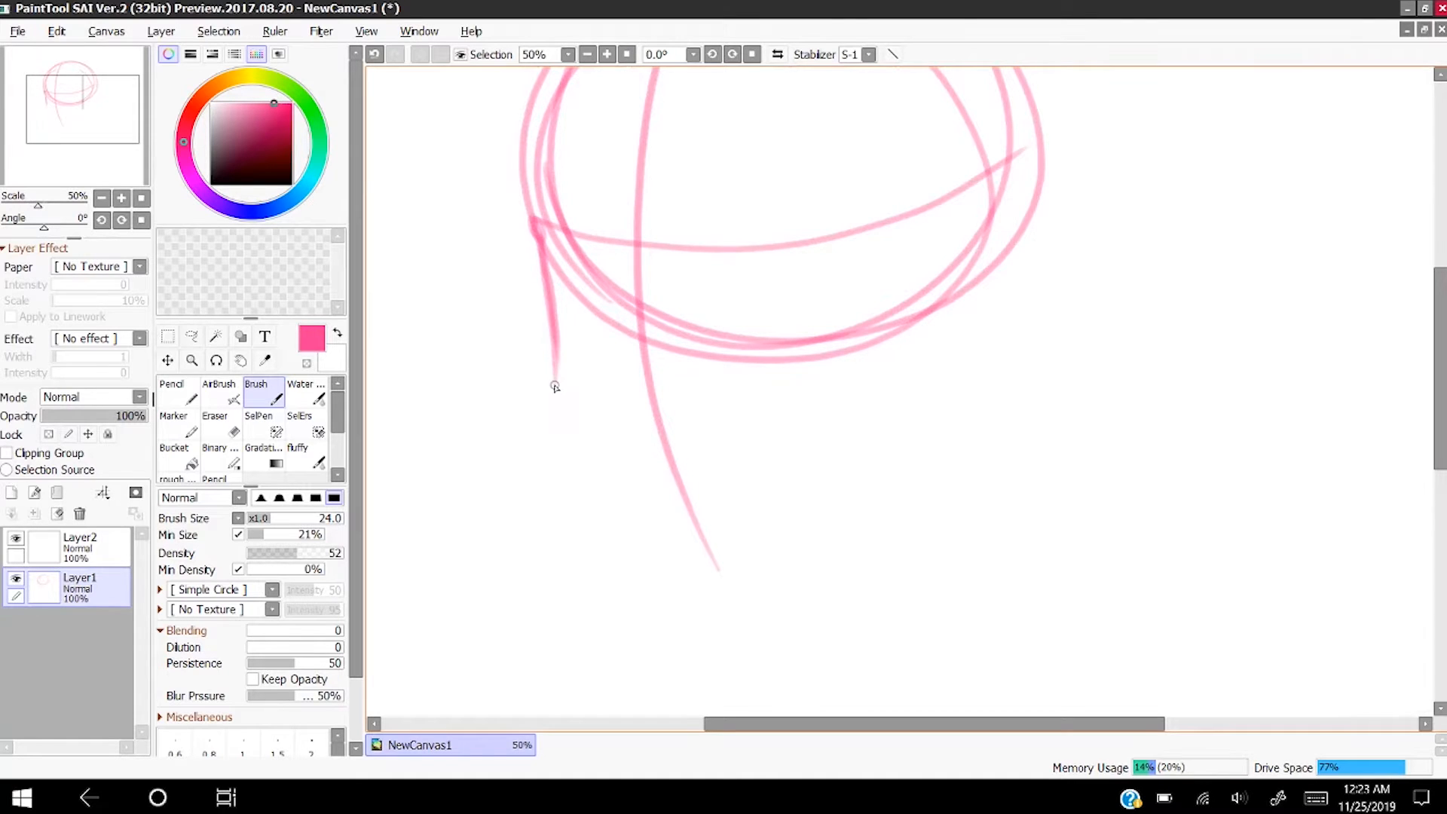
pyautogui.moveTo(552, 312)
pyautogui.mouseDown()
pyautogui.moveTo(550, 406)
pyautogui.moveTo(555, 381)
pyautogui.mouseUp()
pyautogui.moveTo(551, 386)
pyautogui.mouseDown()
pyautogui.moveTo(573, 481)
pyautogui.moveTo(713, 582)
pyautogui.mouseUp()
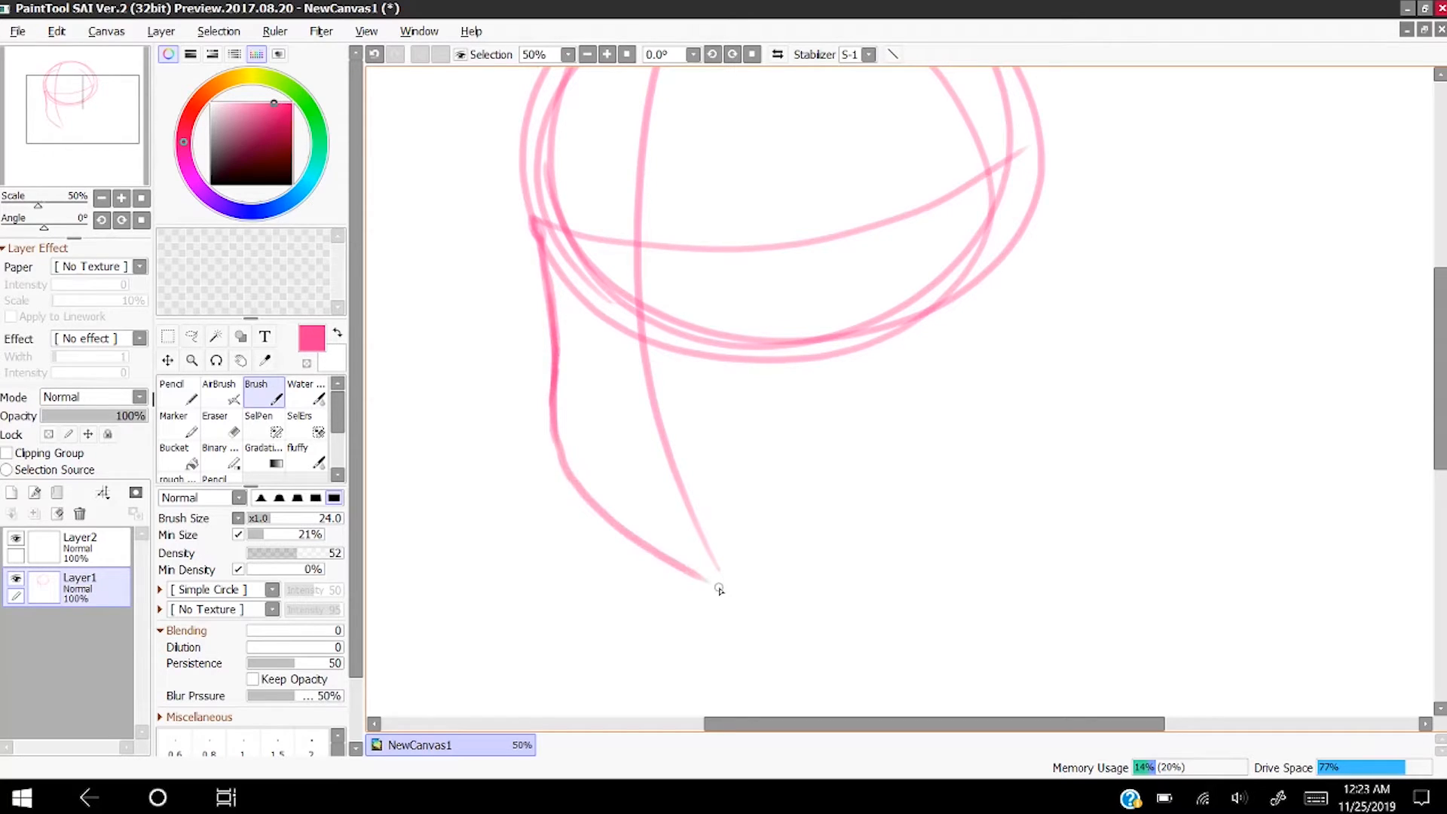
pyautogui.moveTo(551, 415)
pyautogui.mouseDown()
pyautogui.moveTo(576, 485)
pyautogui.moveTo(687, 566)
pyautogui.mouseUp()
pyautogui.moveTo(577, 474)
pyautogui.mouseDown()
pyautogui.moveTo(728, 582)
pyautogui.moveTo(699, 576)
pyautogui.mouseUp()
pyautogui.hotkey('ctrl', 'z')
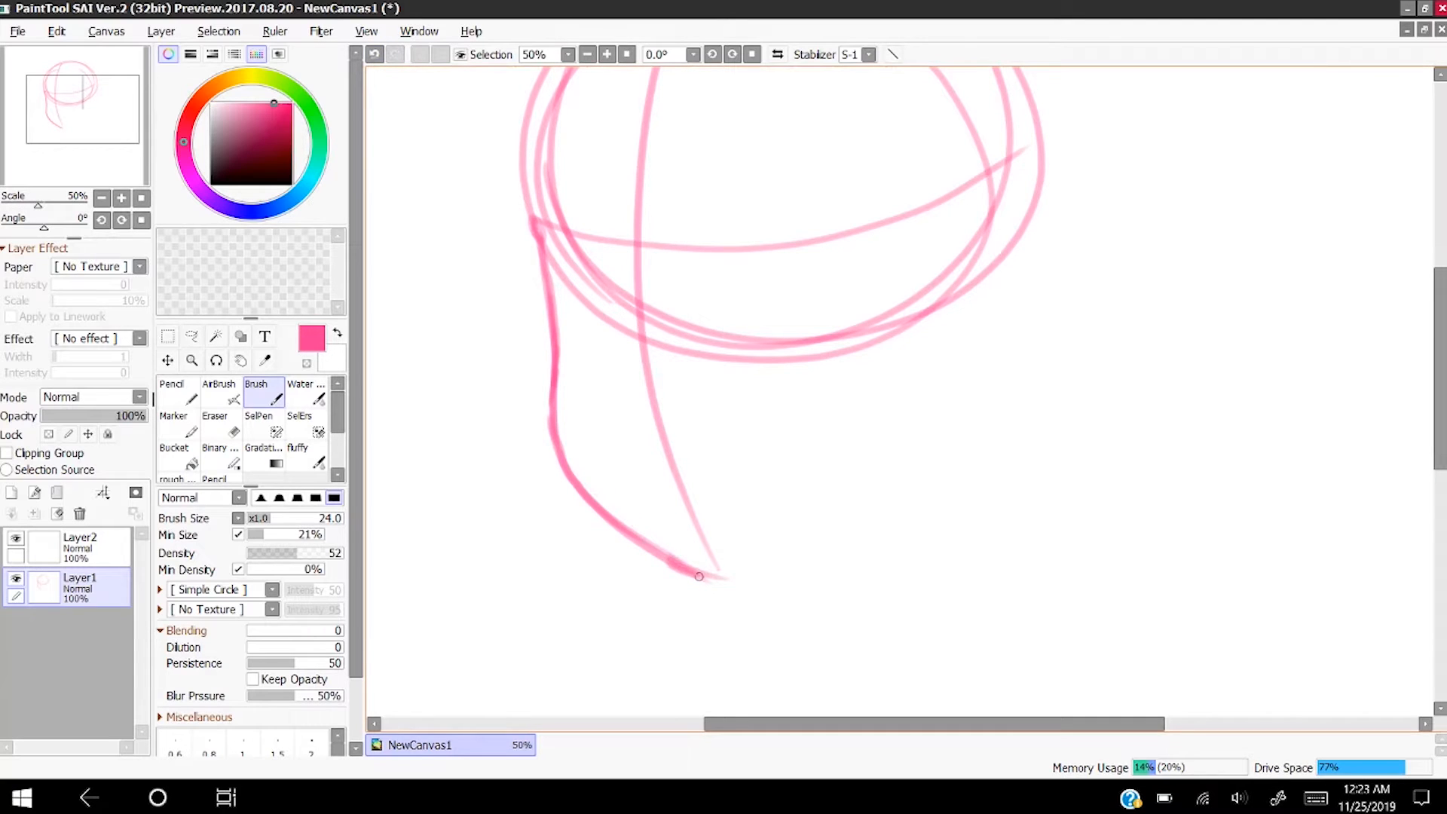
pyautogui.scroll(-1, 712, 490)
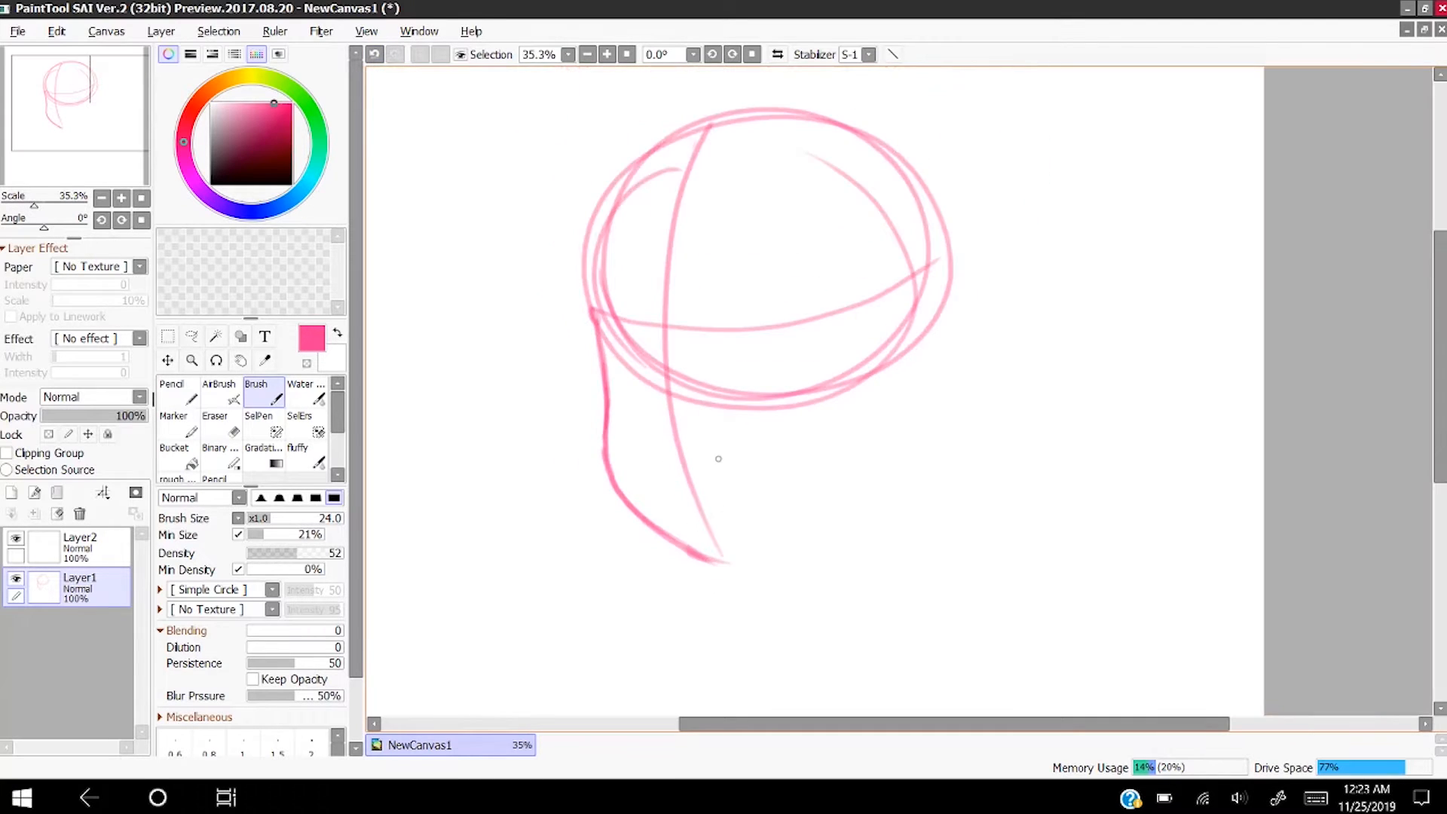
pyautogui.moveTo(670, 169)
pyautogui.mouseDown()
pyautogui.moveTo(759, 288)
pyautogui.moveTo(682, 154)
pyautogui.mouseUp()
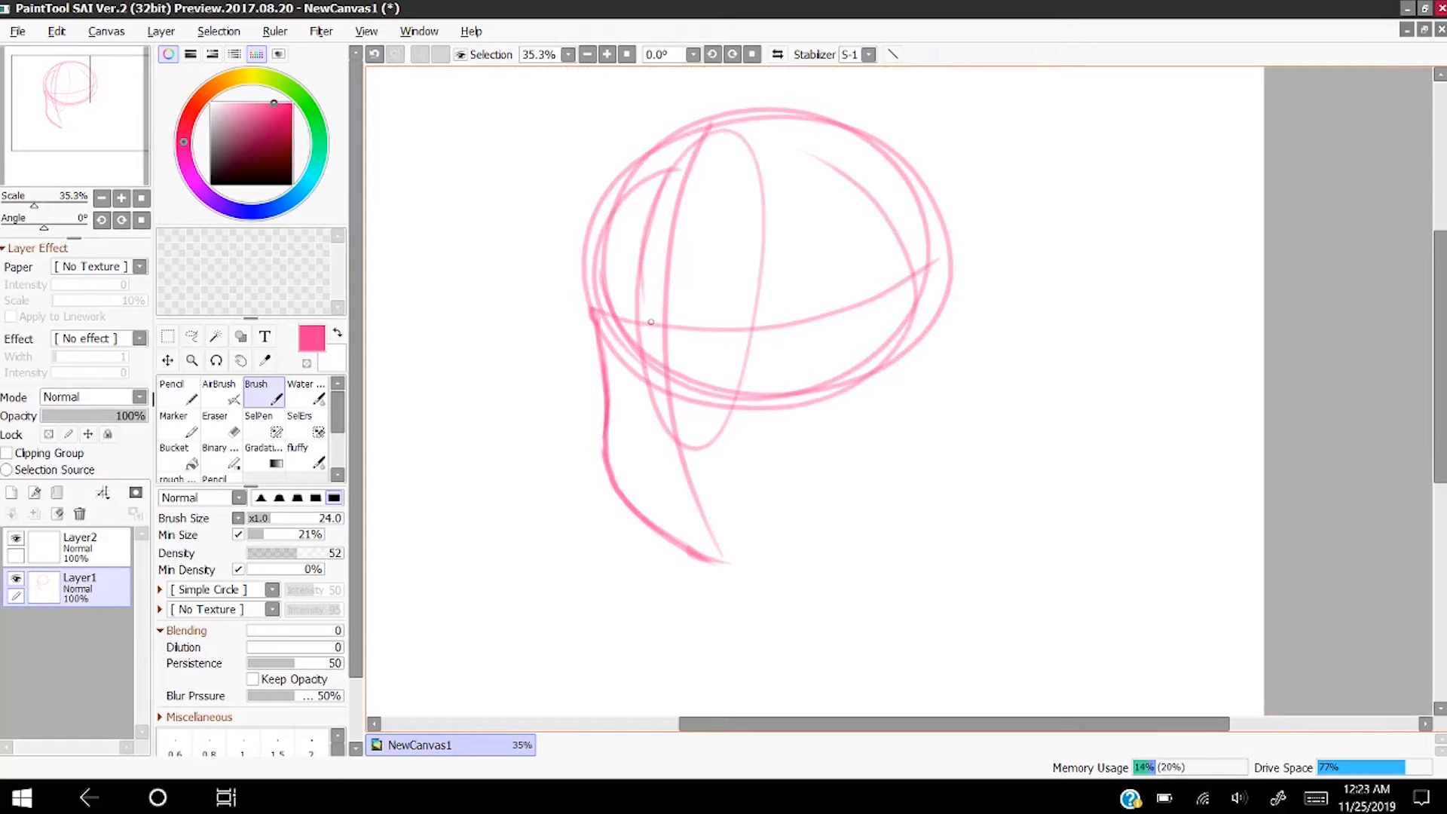
pyautogui.click(374, 55)
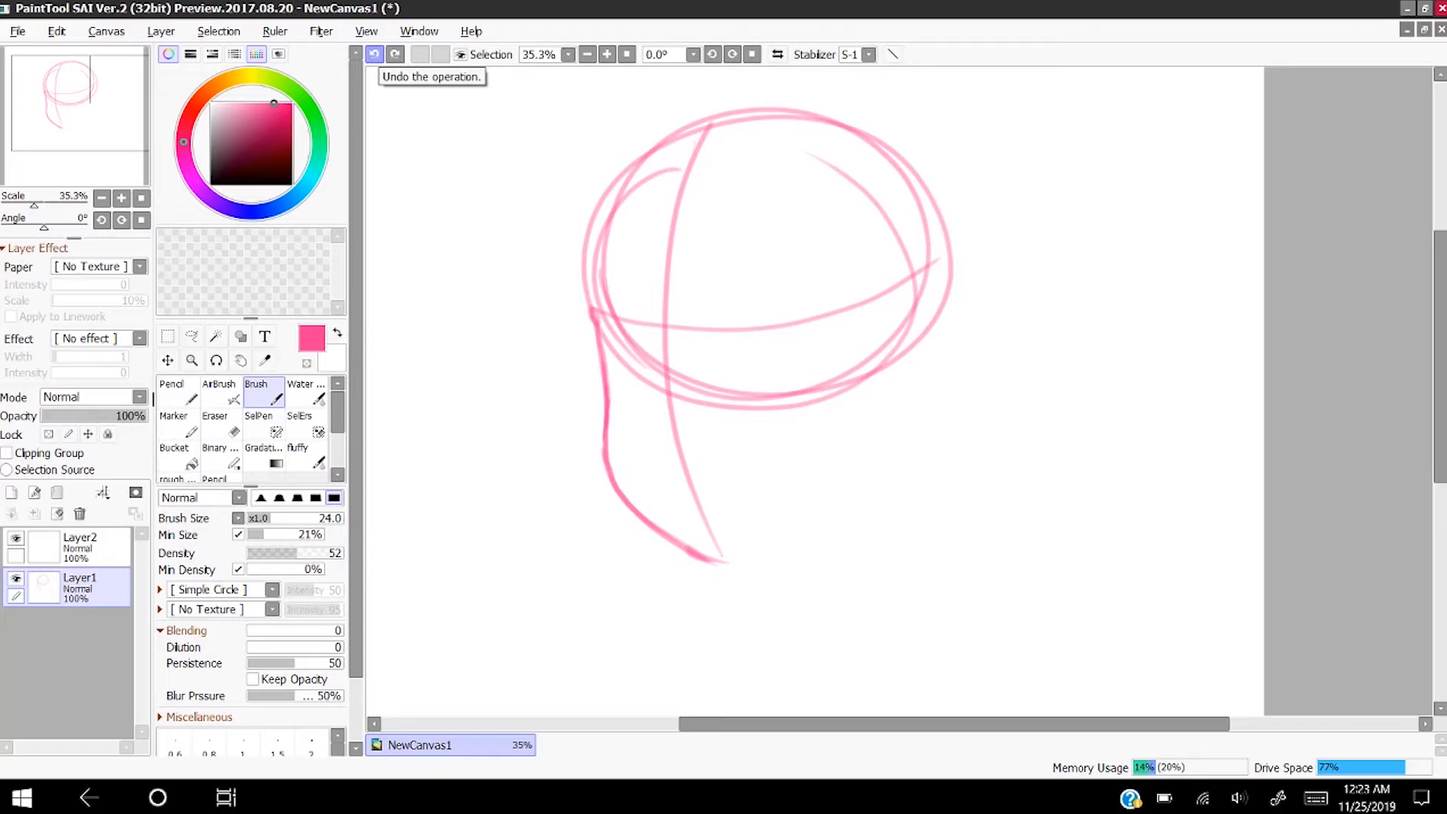
# - Draw the right jawline from the chin to the jaw corner and the right face side down from the horizontal guide to that corner
pyautogui.moveTo(724, 562); pyautogui.dragTo(841, 503)
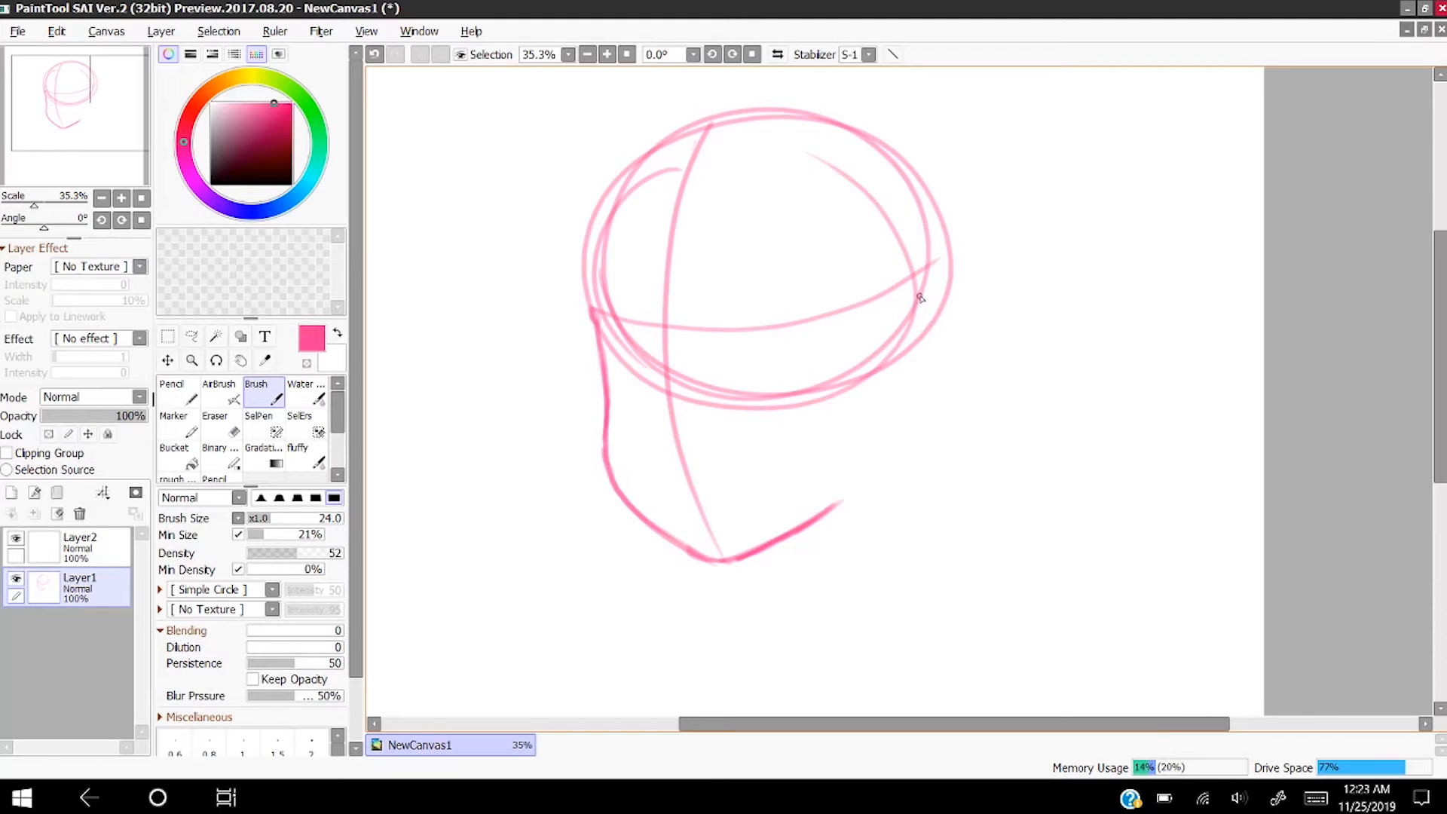
pyautogui.moveTo(923, 293); pyautogui.dragTo(877, 407)
pyautogui.moveTo(919, 320); pyautogui.dragTo(868, 446)
pyautogui.moveTo(890, 367); pyautogui.dragTo(841, 491)
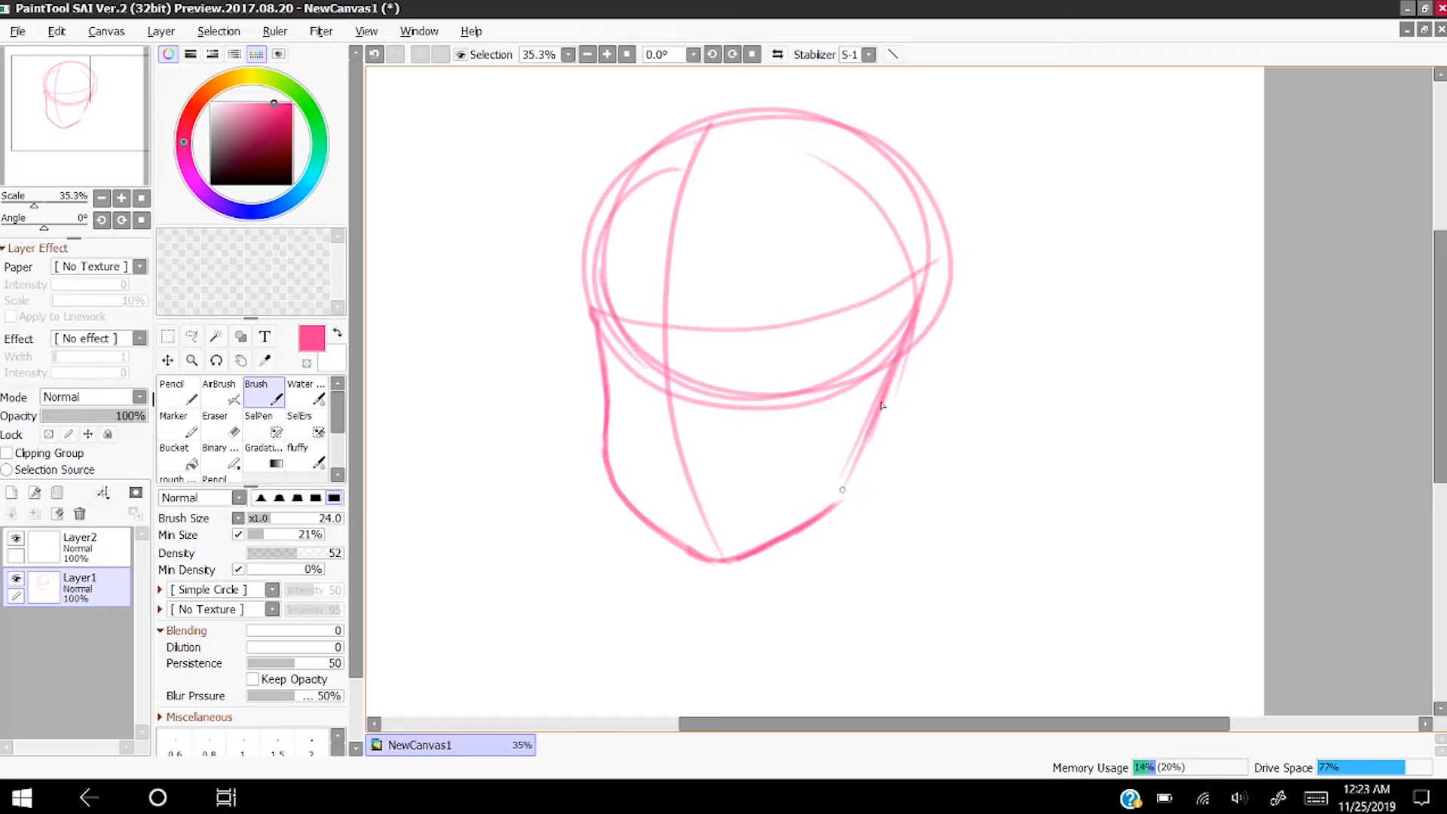
pyautogui.moveTo(887, 401); pyautogui.dragTo(841, 492)
pyautogui.moveTo(869, 436); pyautogui.dragTo(827, 516)
pyautogui.moveTo(848, 487); pyautogui.dragTo(895, 379)
pyautogui.moveTo(834, 478)
pyautogui.mouseDown()
pyautogui.moveTo(867, 470)
pyautogui.moveTo(801, 501)
pyautogui.mouseUp()
pyautogui.hotkey('ctrl', 'z')
pyautogui.hotkey('ctrl', 'z')
pyautogui.hotkey('ctrl', 'z')
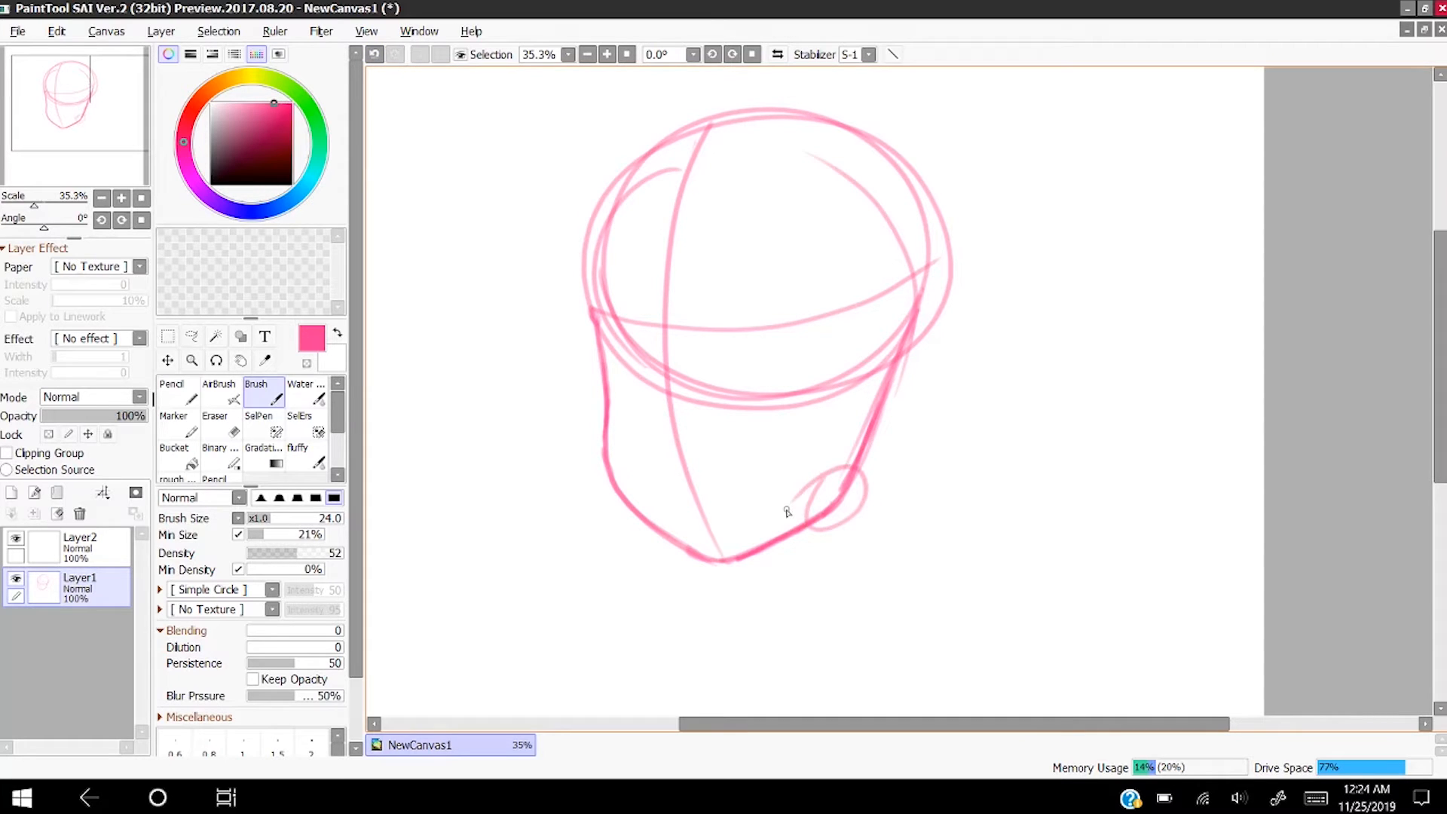
pyautogui.click(375, 54)
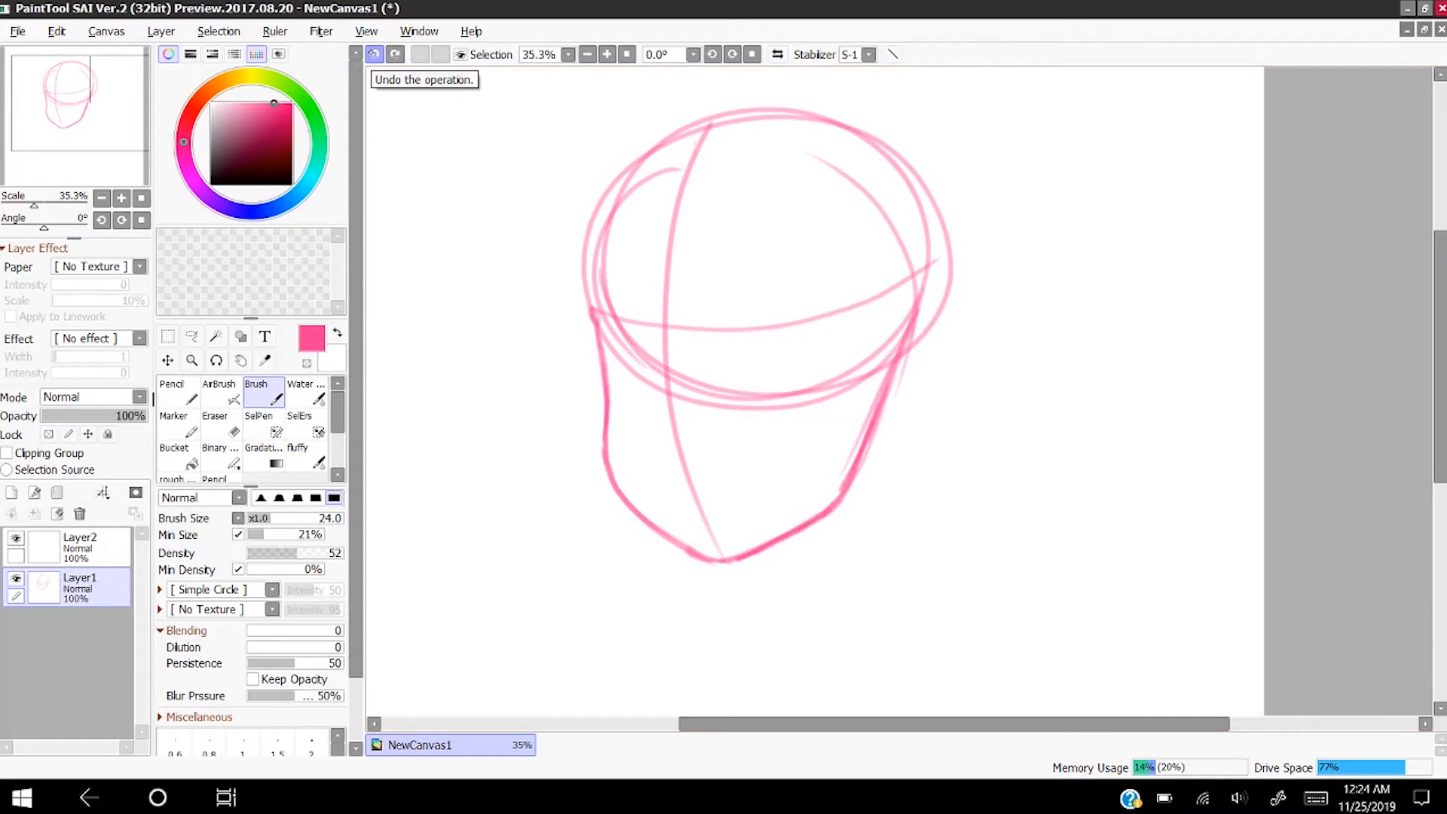
pyautogui.moveTo(891, 296)
pyautogui.mouseDown()
pyautogui.moveTo(916, 324)
pyautogui.moveTo(906, 382)
pyautogui.moveTo(923, 335)
pyautogui.moveTo(852, 413)
pyautogui.moveTo(881, 398)
pyautogui.mouseUp()
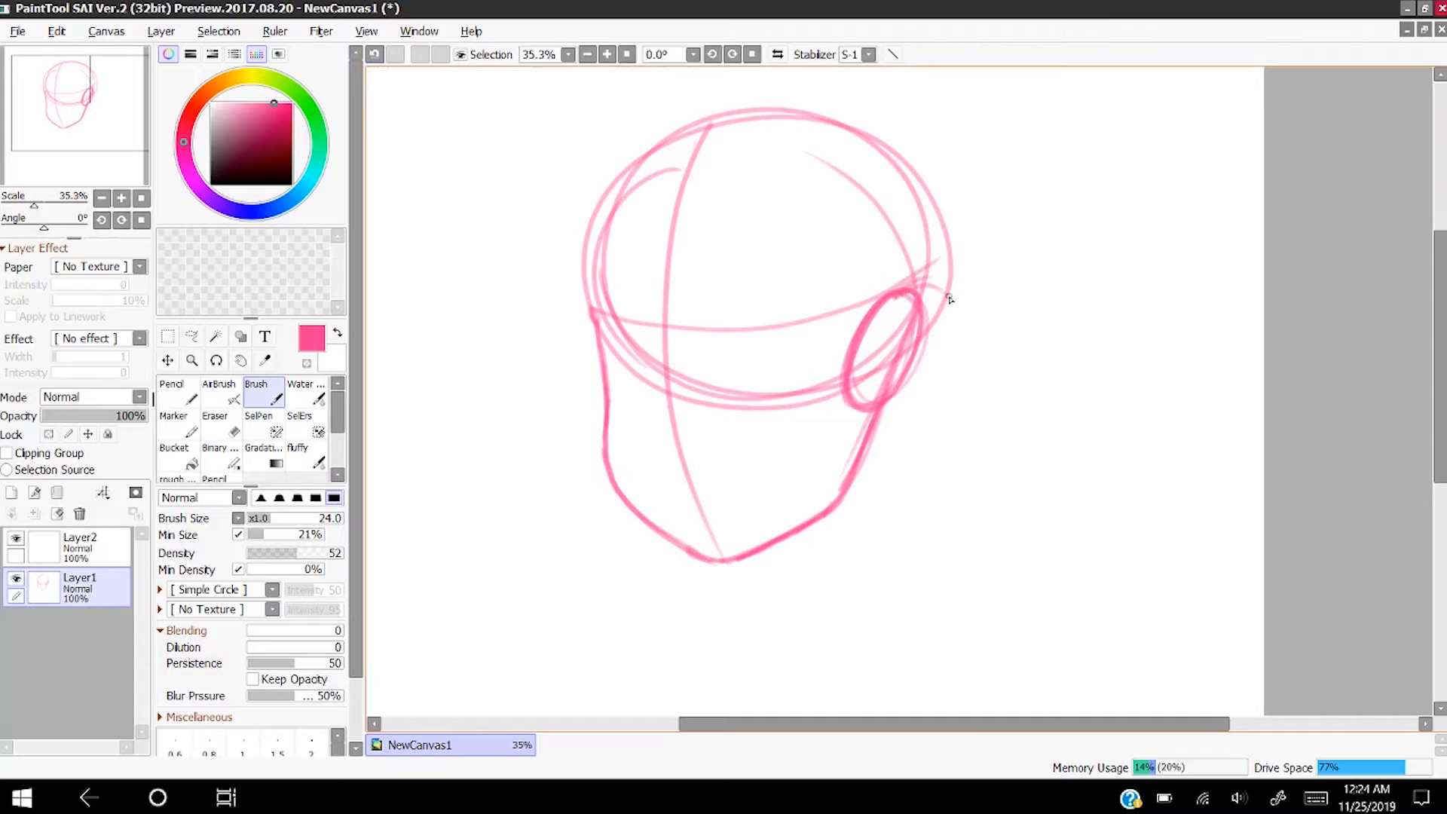
pyautogui.moveTo(919, 285); pyautogui.dragTo(937, 345)
pyautogui.click(375, 54)
pyautogui.click(375, 54)
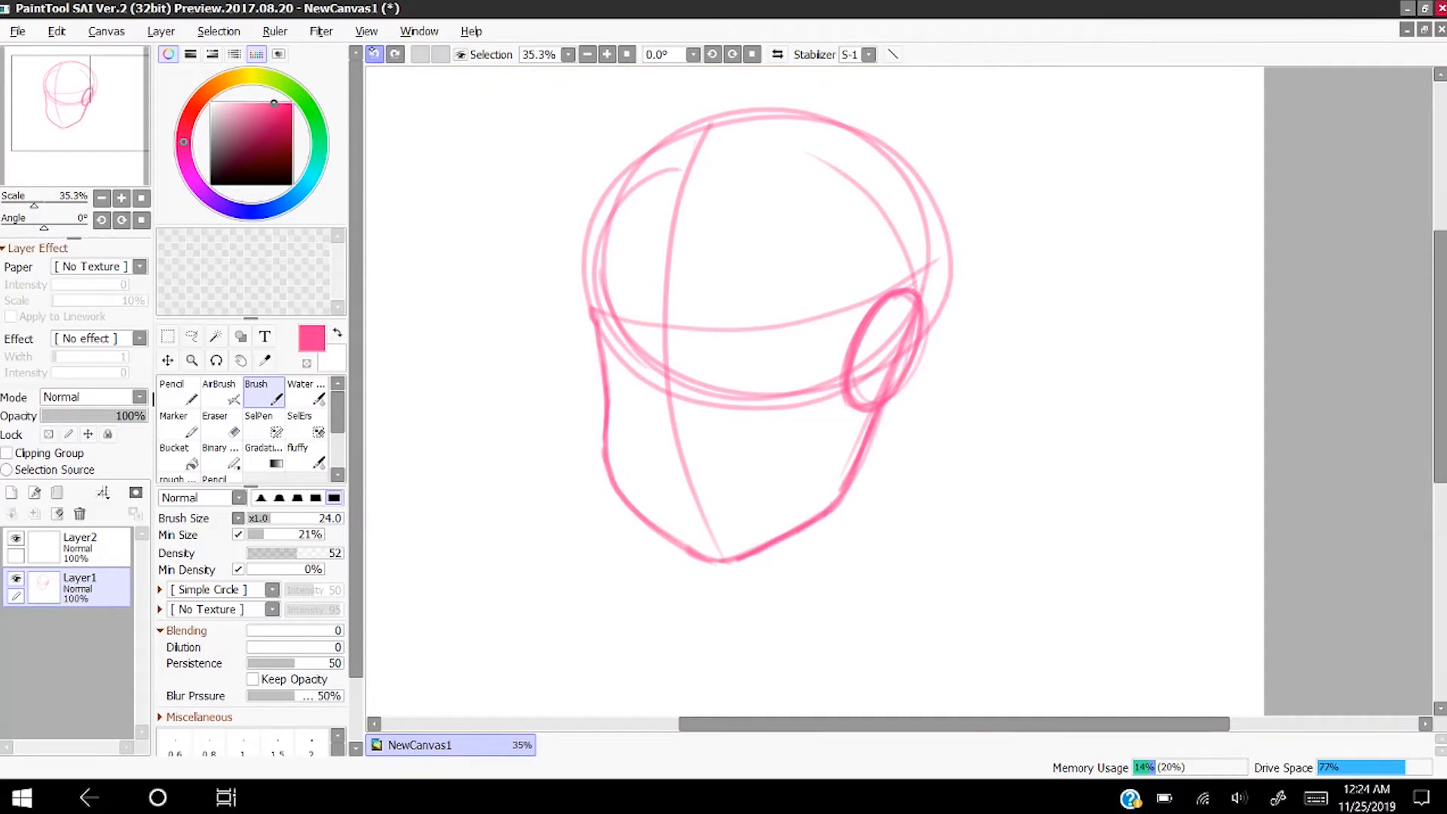
pyautogui.click(375, 55)
pyautogui.click(375, 54)
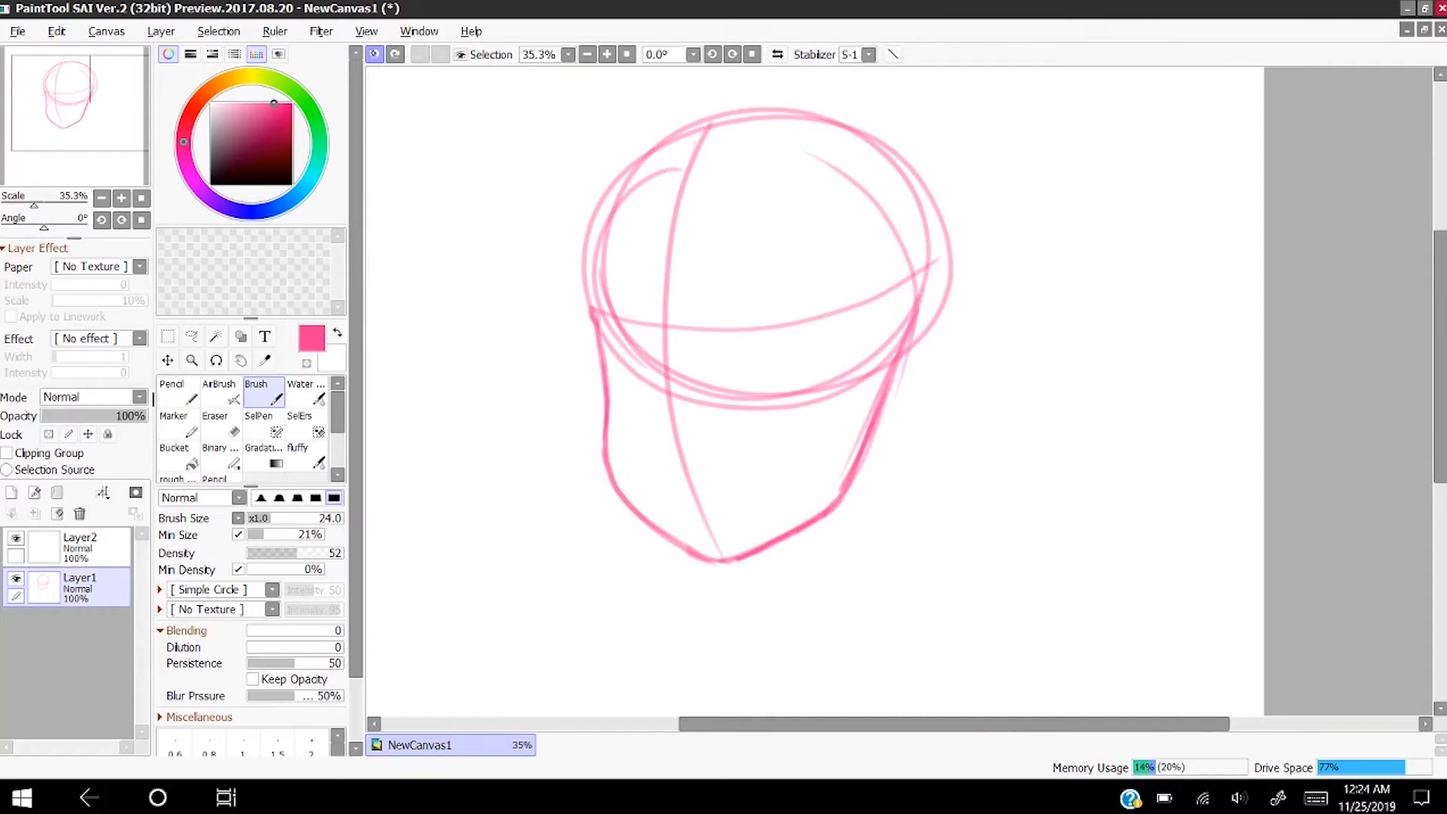
# - Draw an ear outline over the right face side below the horizontal guide's end and erase the construction lines inside it
pyautogui.moveTo(870, 326)
pyautogui.mouseDown()
pyautogui.moveTo(910, 277)
pyautogui.moveTo(947, 298)
pyautogui.moveTo(936, 333)
pyautogui.mouseUp()
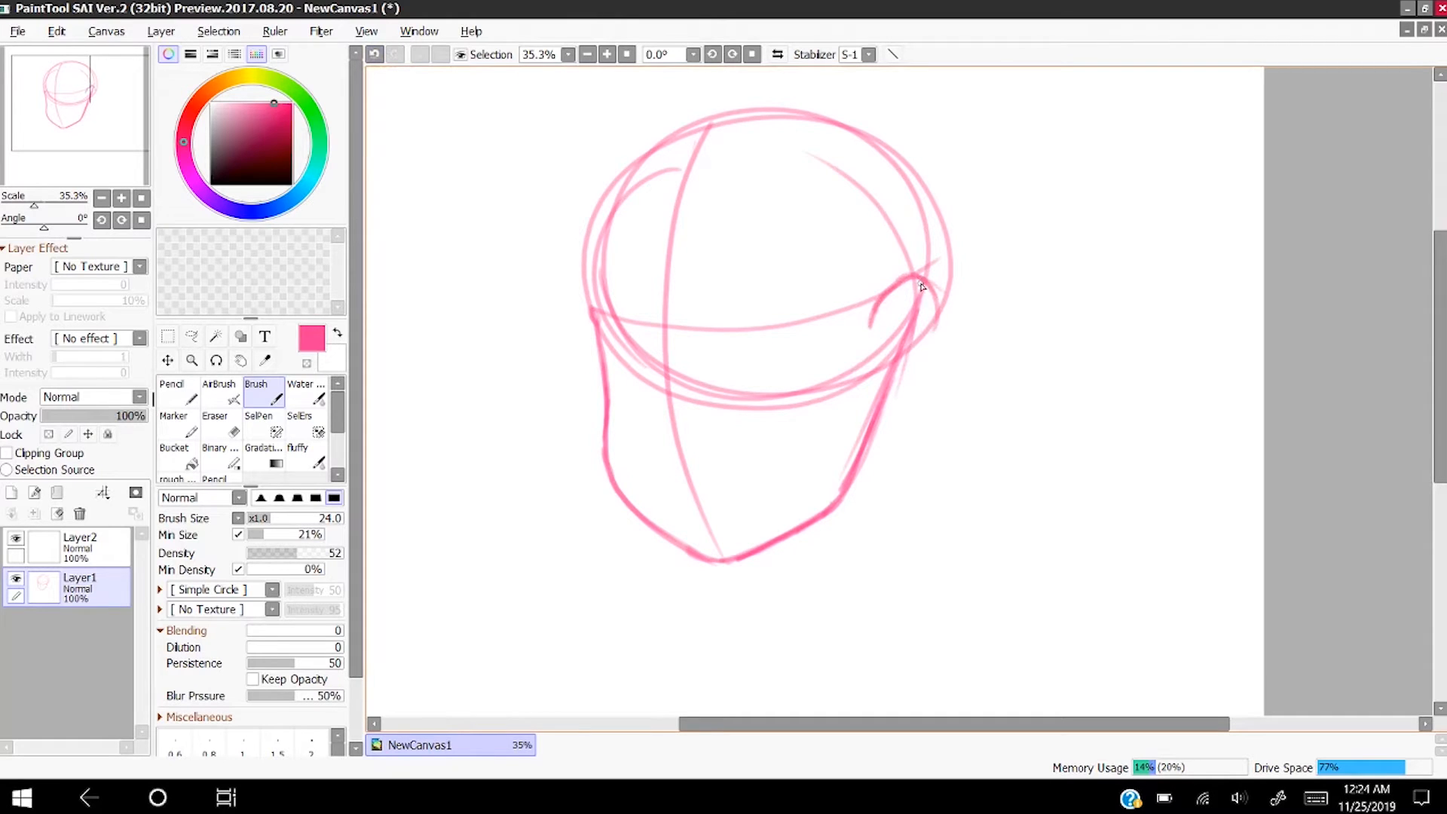
pyautogui.moveTo(921, 283); pyautogui.dragTo(925, 371)
pyautogui.moveTo(941, 317)
pyautogui.mouseDown()
pyautogui.moveTo(907, 390)
pyautogui.moveTo(920, 375)
pyautogui.moveTo(891, 404)
pyautogui.moveTo(864, 374)
pyautogui.mouseUp()
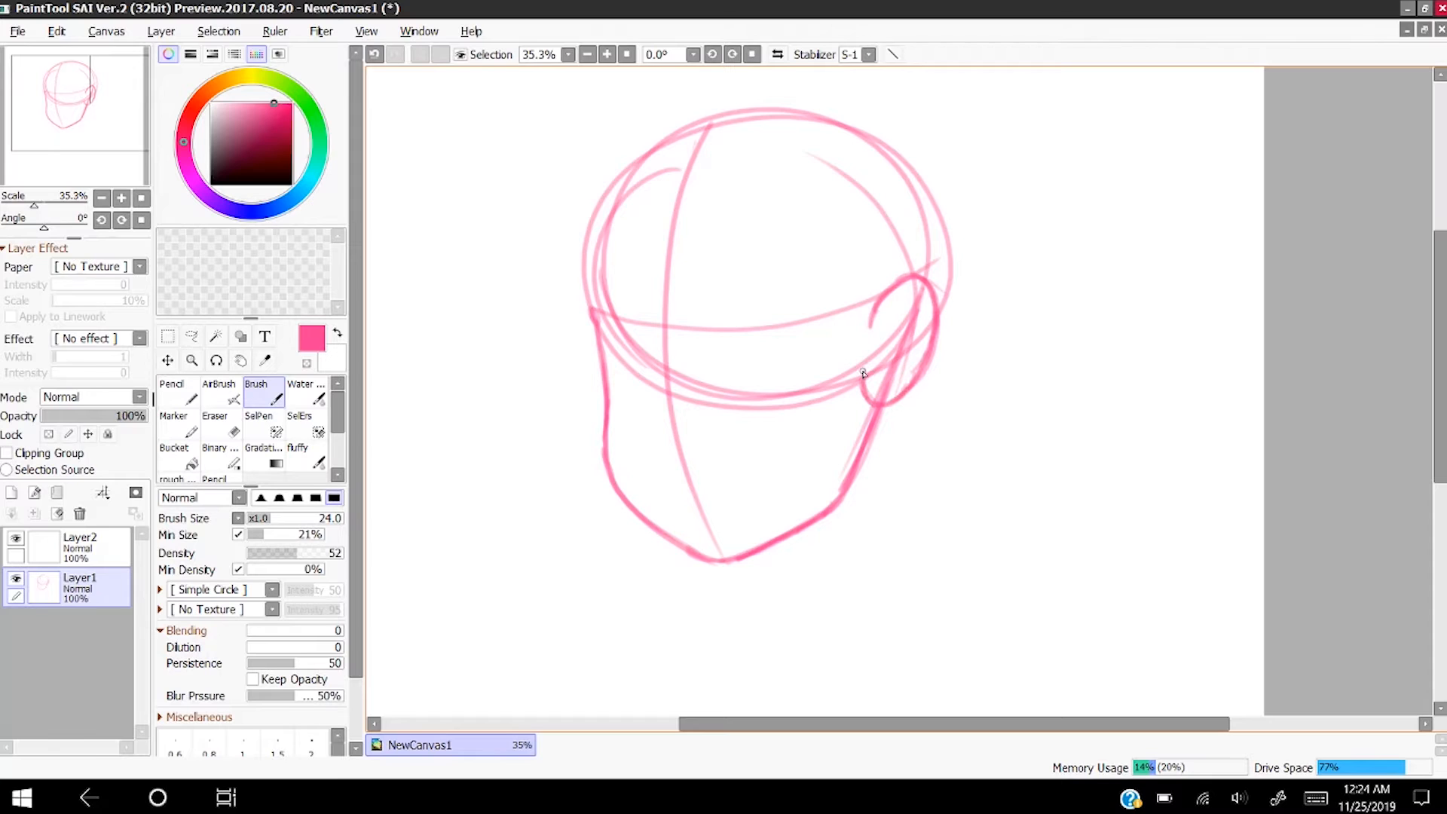
pyautogui.press('e')
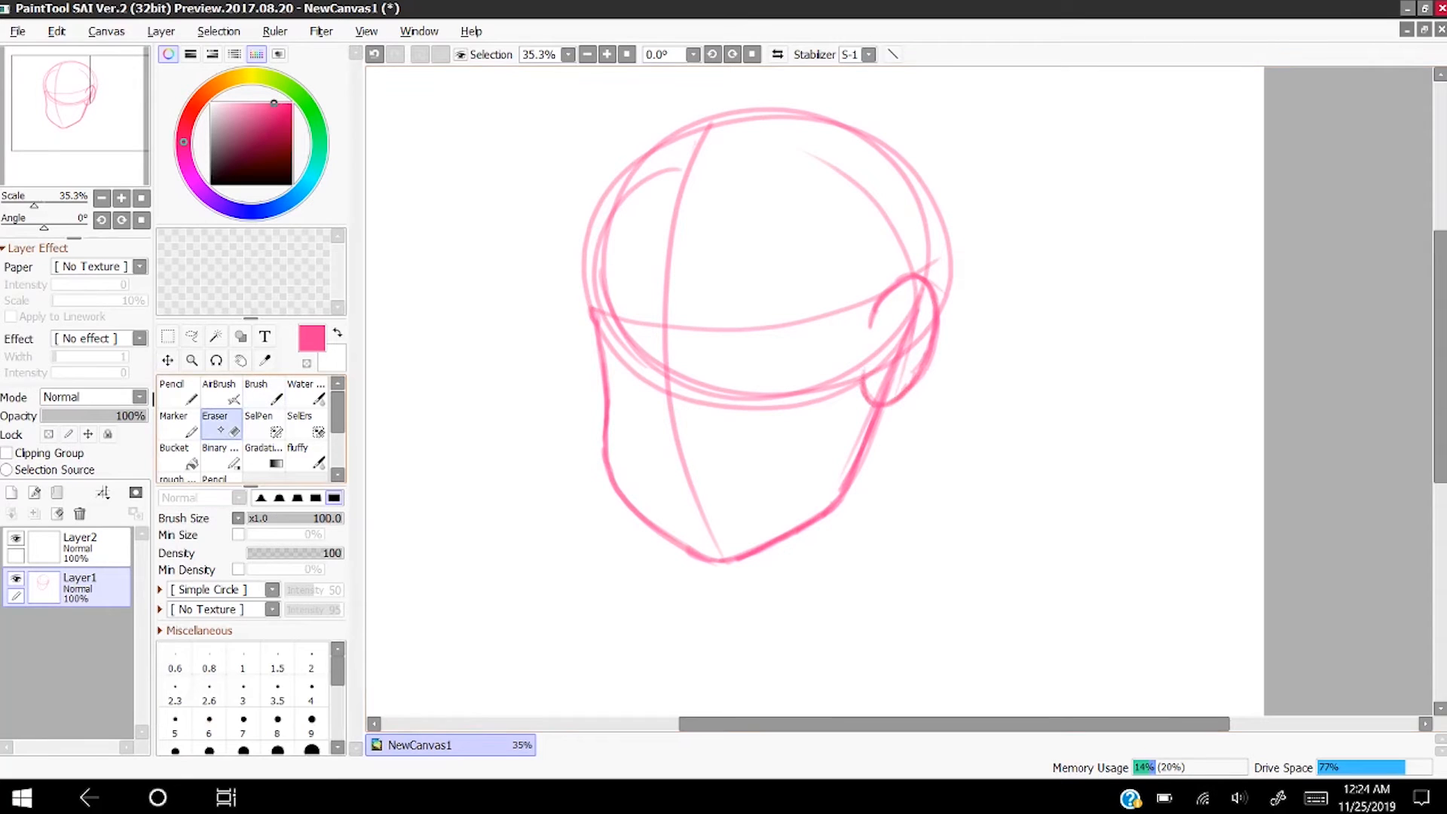
pyautogui.moveTo(916, 307)
pyautogui.mouseDown()
pyautogui.moveTo(879, 381)
pyautogui.moveTo(916, 298)
pyautogui.moveTo(897, 328)
pyautogui.moveTo(897, 358)
pyautogui.moveTo(910, 354)
pyautogui.mouseUp()
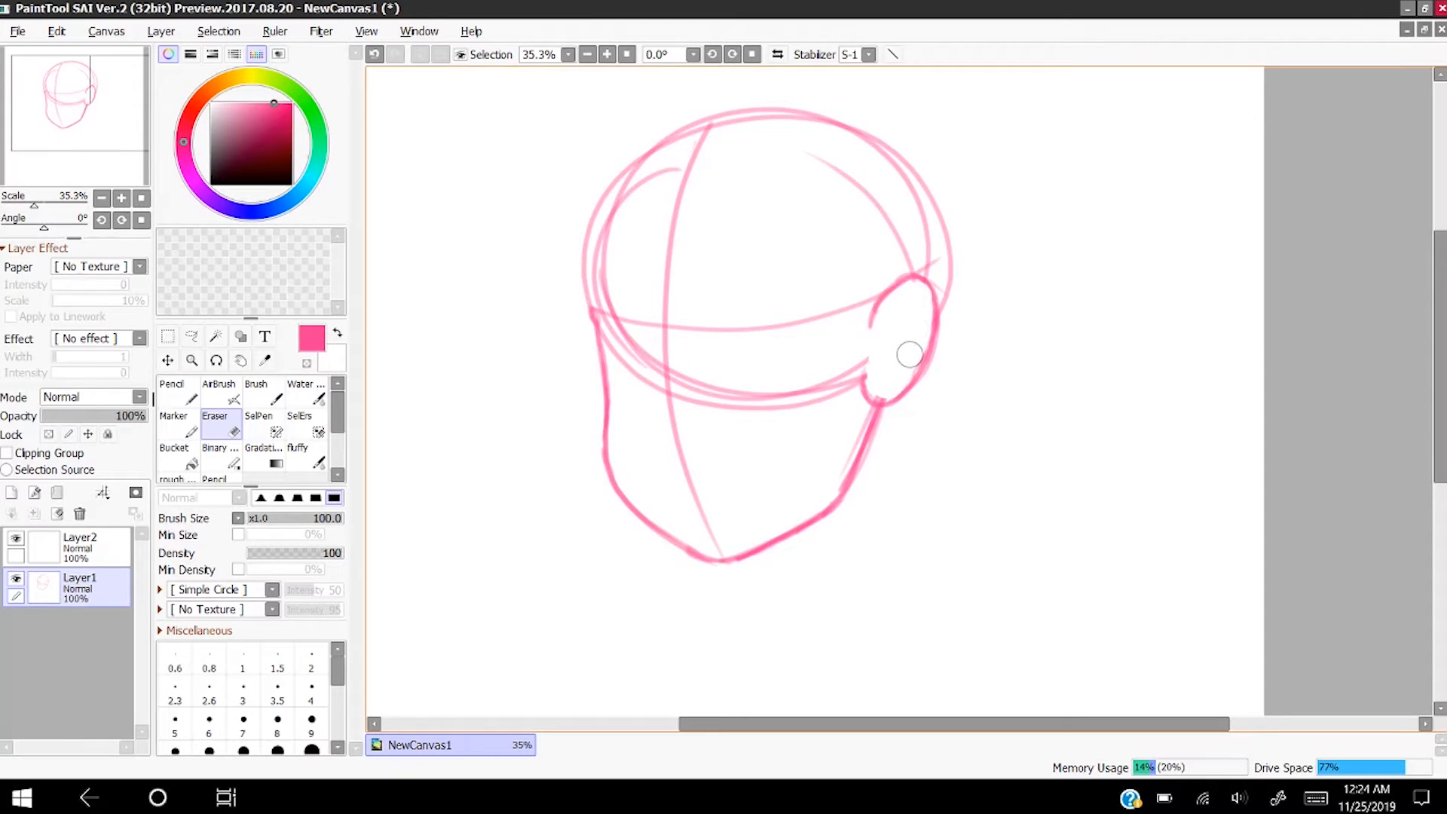
# - Draw the back of the neck with the Brush as a slightly curved line running down from the base of the ear
pyautogui.click(260, 388)
pyautogui.scroll(-5, 756, 339)
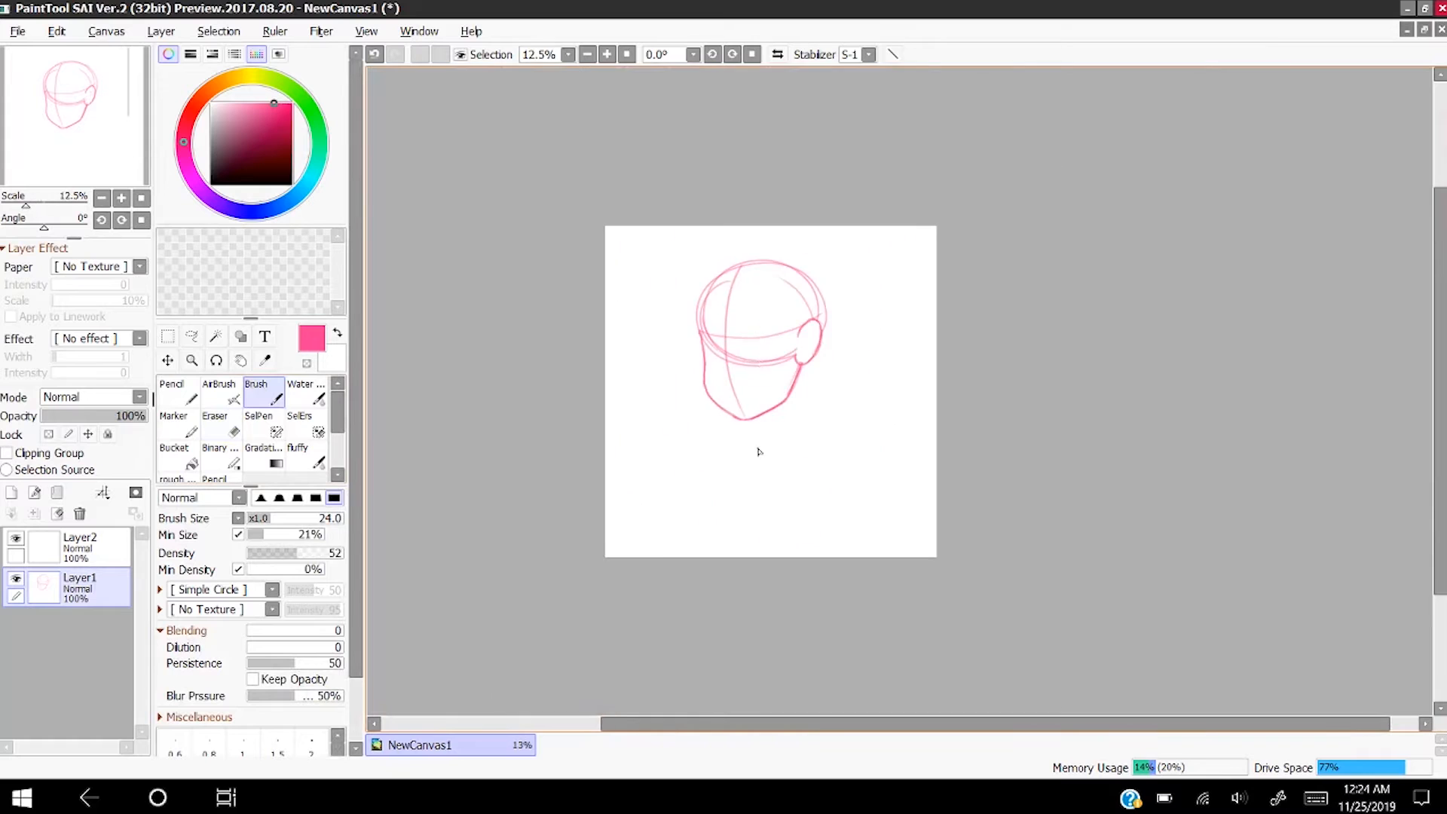
pyautogui.scroll(3, 756, 450)
pyautogui.scroll(-2, 741, 381)
pyautogui.scroll(3, 848, 290)
pyautogui.scroll(-2, 775, 242)
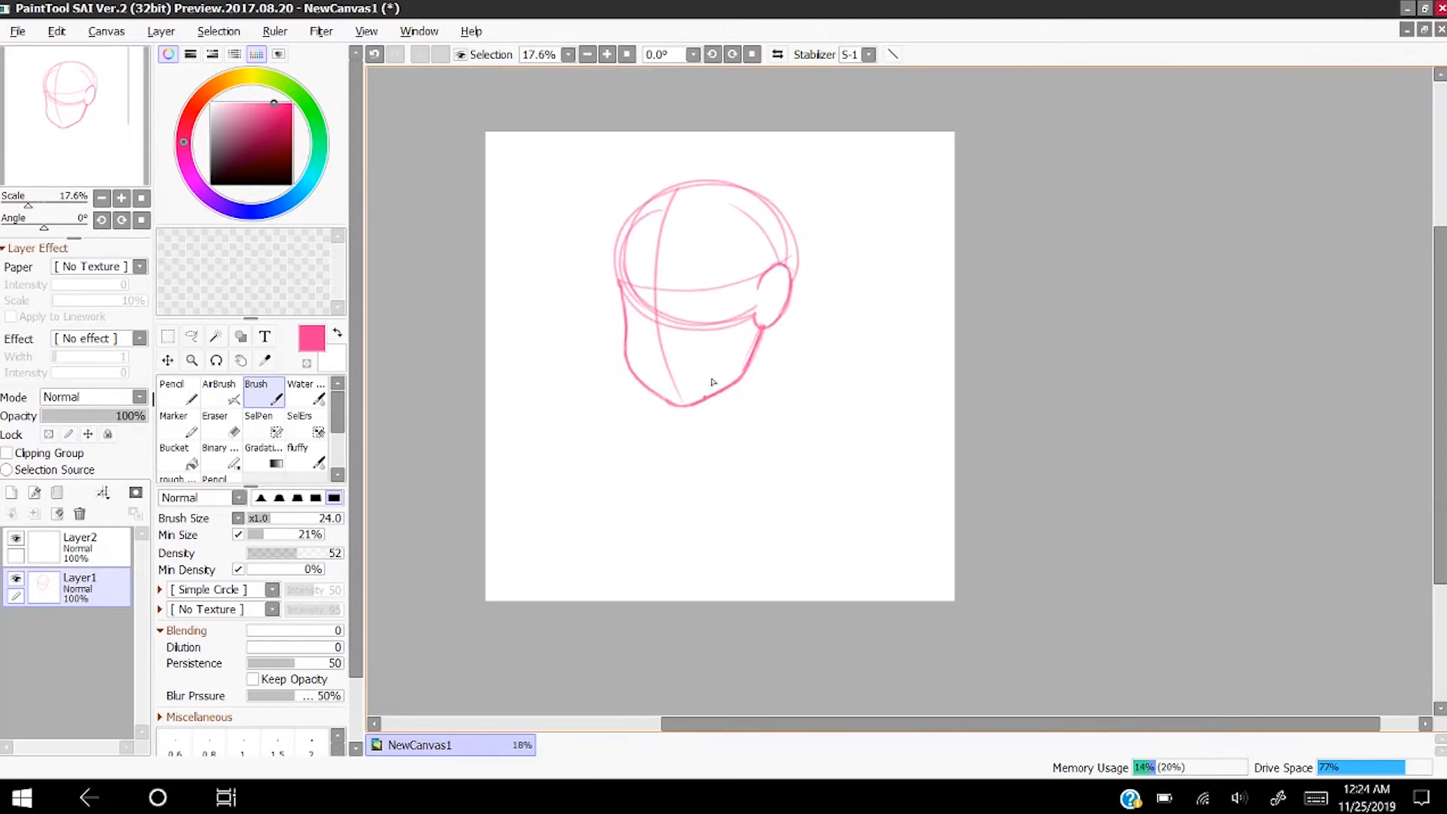
pyautogui.scroll(1, 711, 381)
pyautogui.scroll(-2, 730, 319)
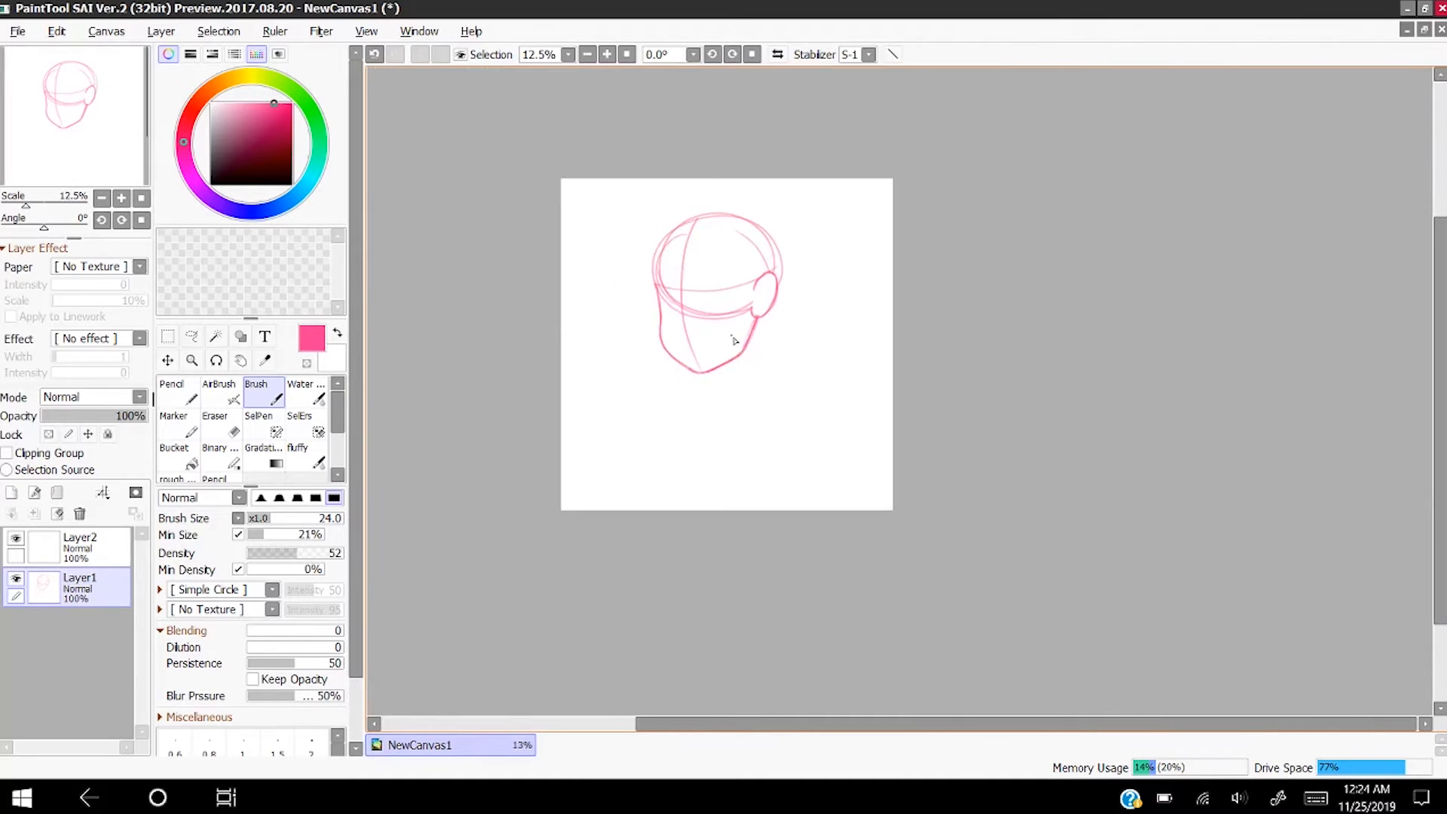
pyautogui.scroll(3, 739, 332)
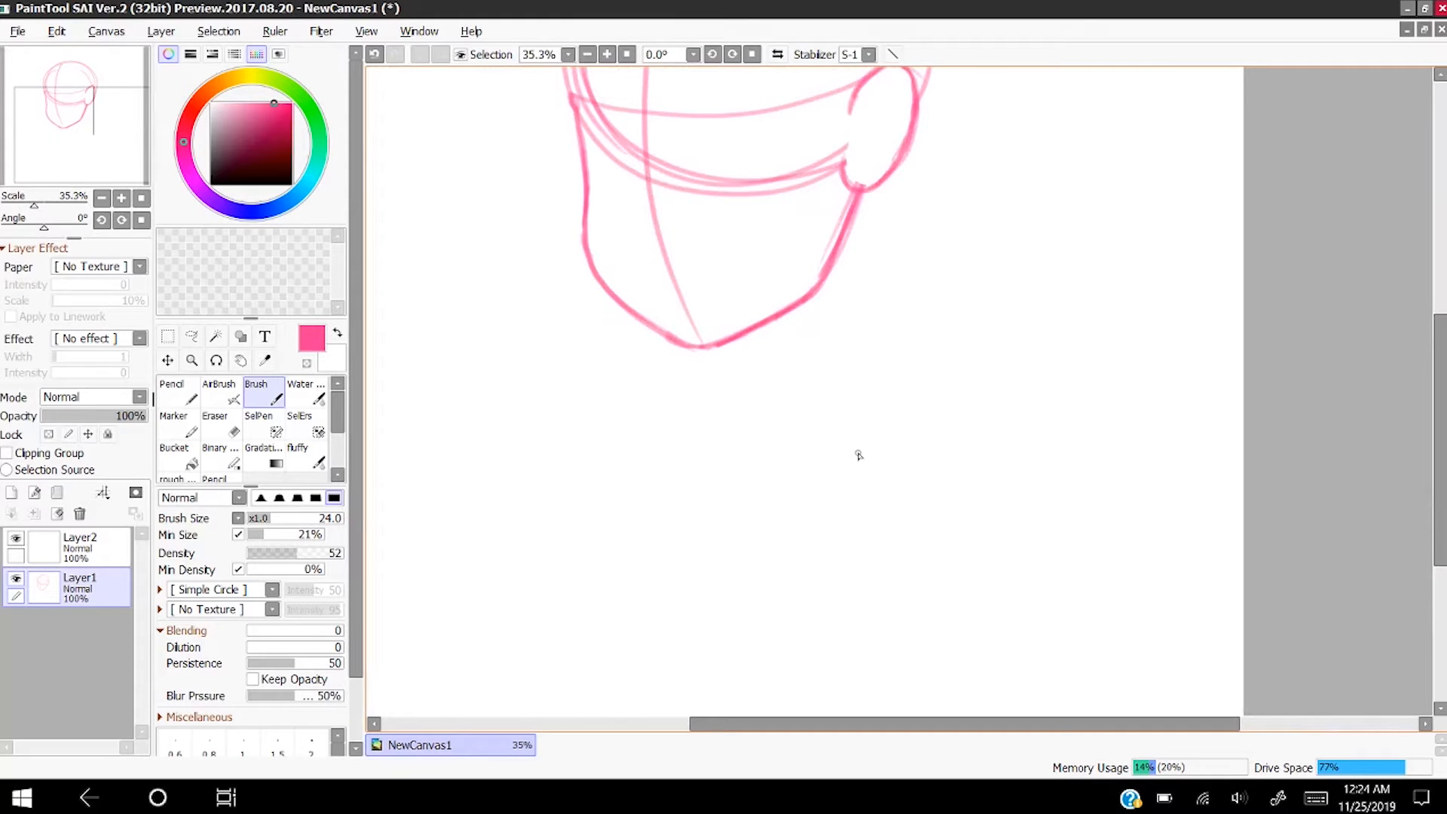
pyautogui.moveTo(863, 195); pyautogui.dragTo(864, 377)
pyautogui.moveTo(857, 220); pyautogui.dragTo(876, 407)
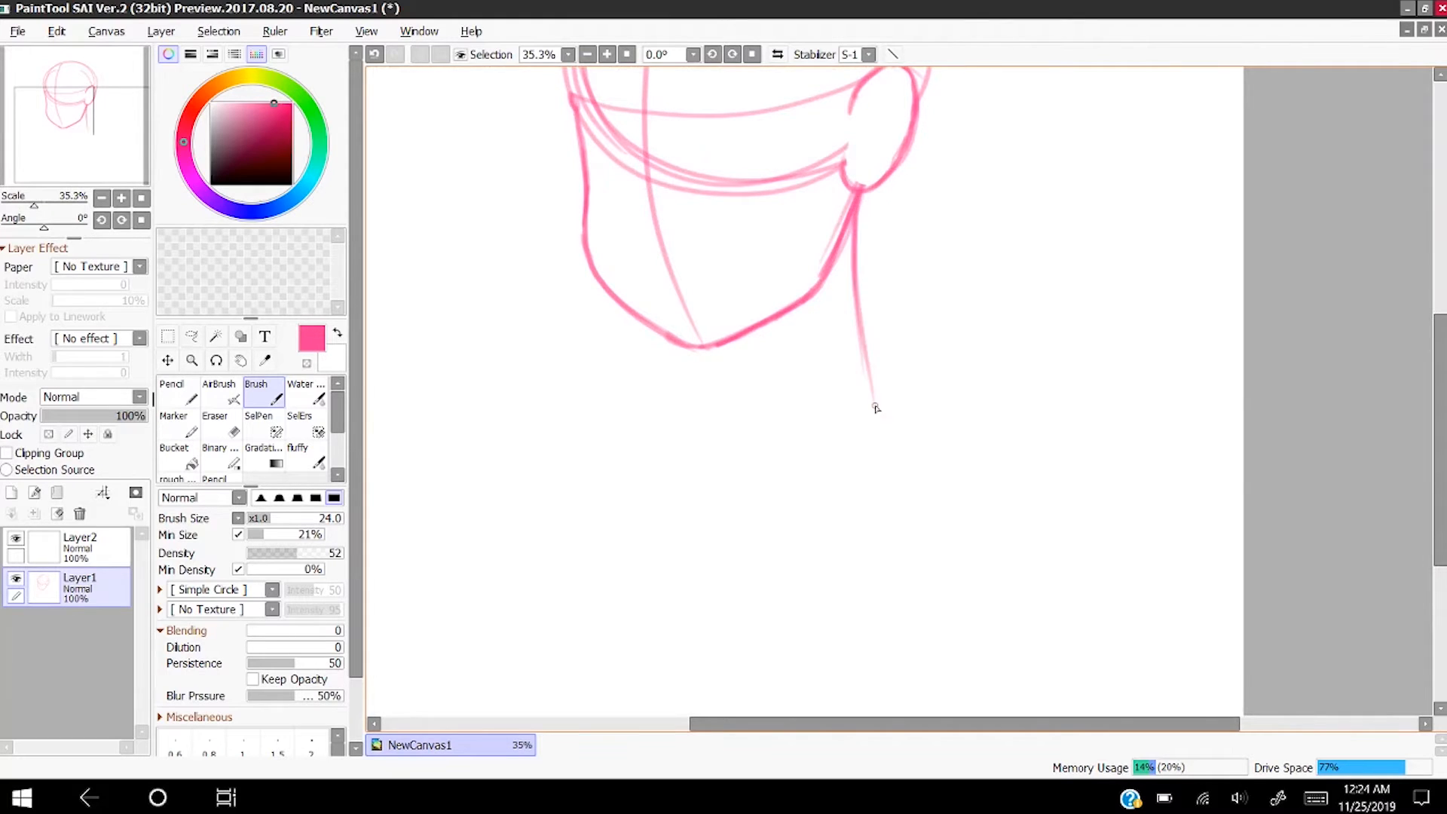
pyautogui.moveTo(855, 266); pyautogui.dragTo(879, 419)
pyautogui.moveTo(859, 193)
pyautogui.mouseDown()
pyautogui.moveTo(870, 211)
pyautogui.moveTo(843, 222)
pyautogui.moveTo(863, 233)
pyautogui.moveTo(868, 213)
pyautogui.moveTo(848, 208)
pyautogui.moveTo(845, 221)
pyautogui.mouseUp()
pyautogui.hotkey('ctrl', 'z')
pyautogui.hotkey('ctrl', 'z')
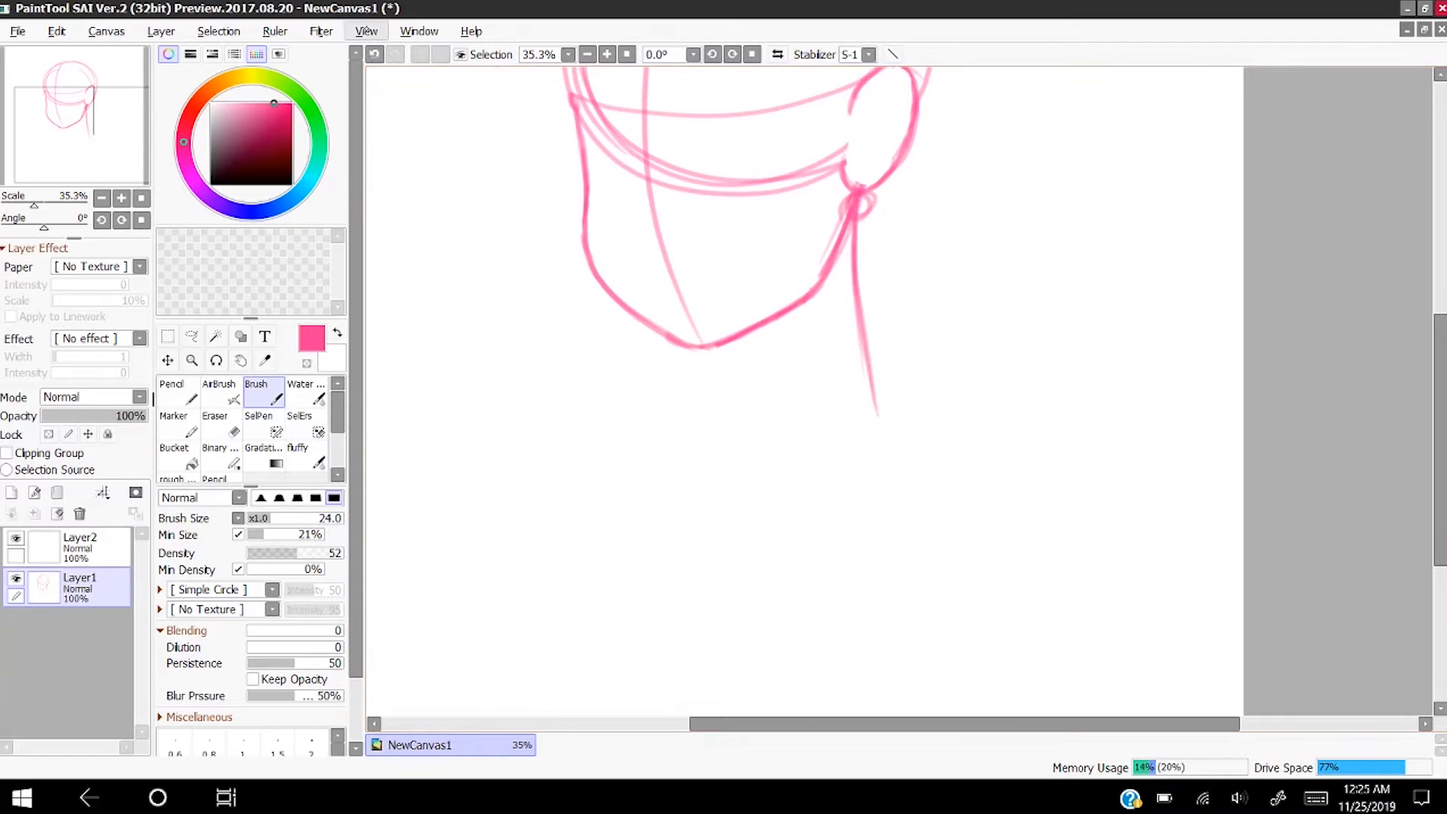
pyautogui.click(375, 54)
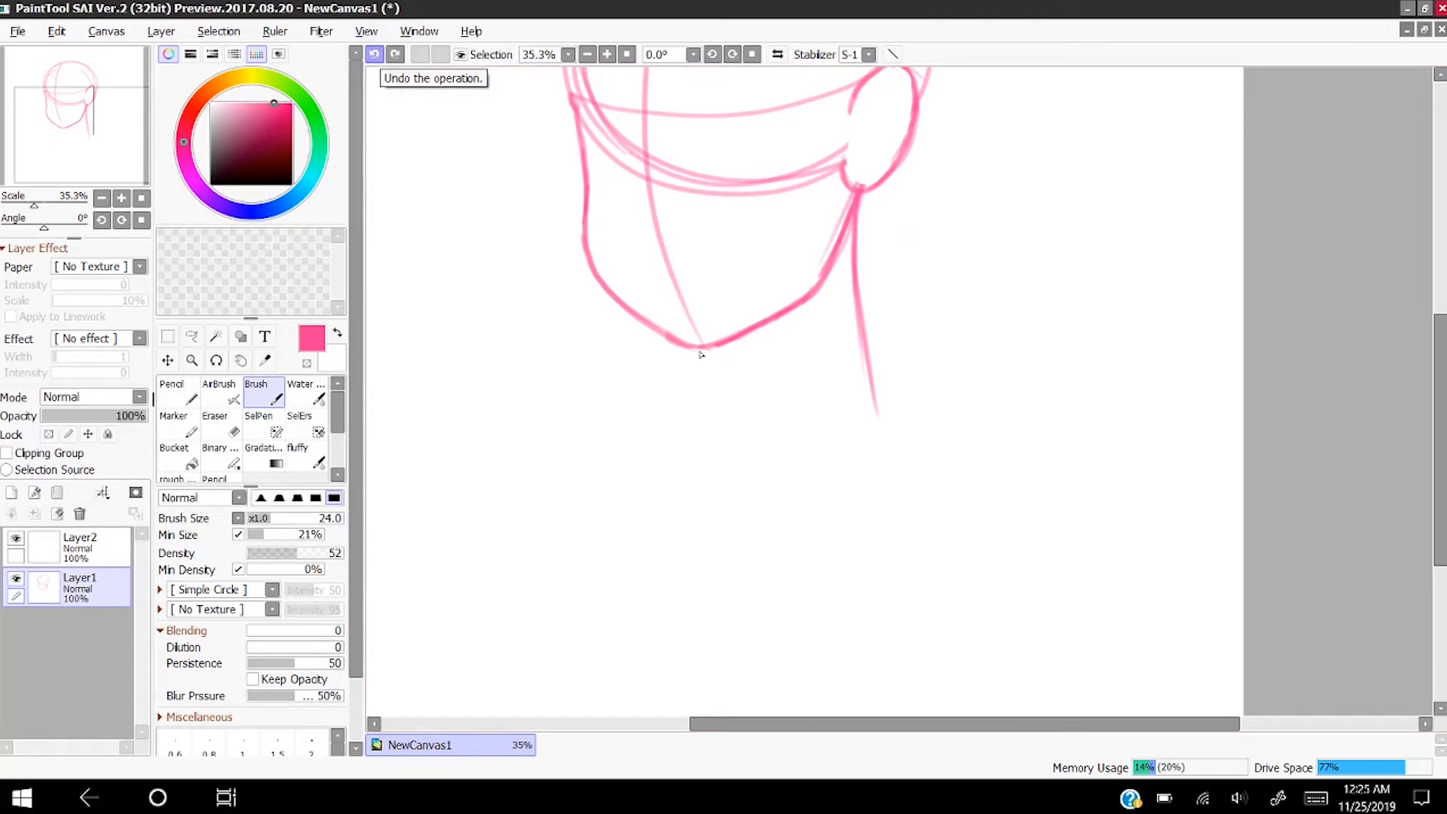
# - Draw the front of the neck as a short, slightly slanted line running down from the chin
pyautogui.moveTo(702, 348); pyautogui.dragTo(704, 405)
pyautogui.moveTo(704, 348); pyautogui.dragTo(718, 444)
pyautogui.scroll(-5, 719, 445)
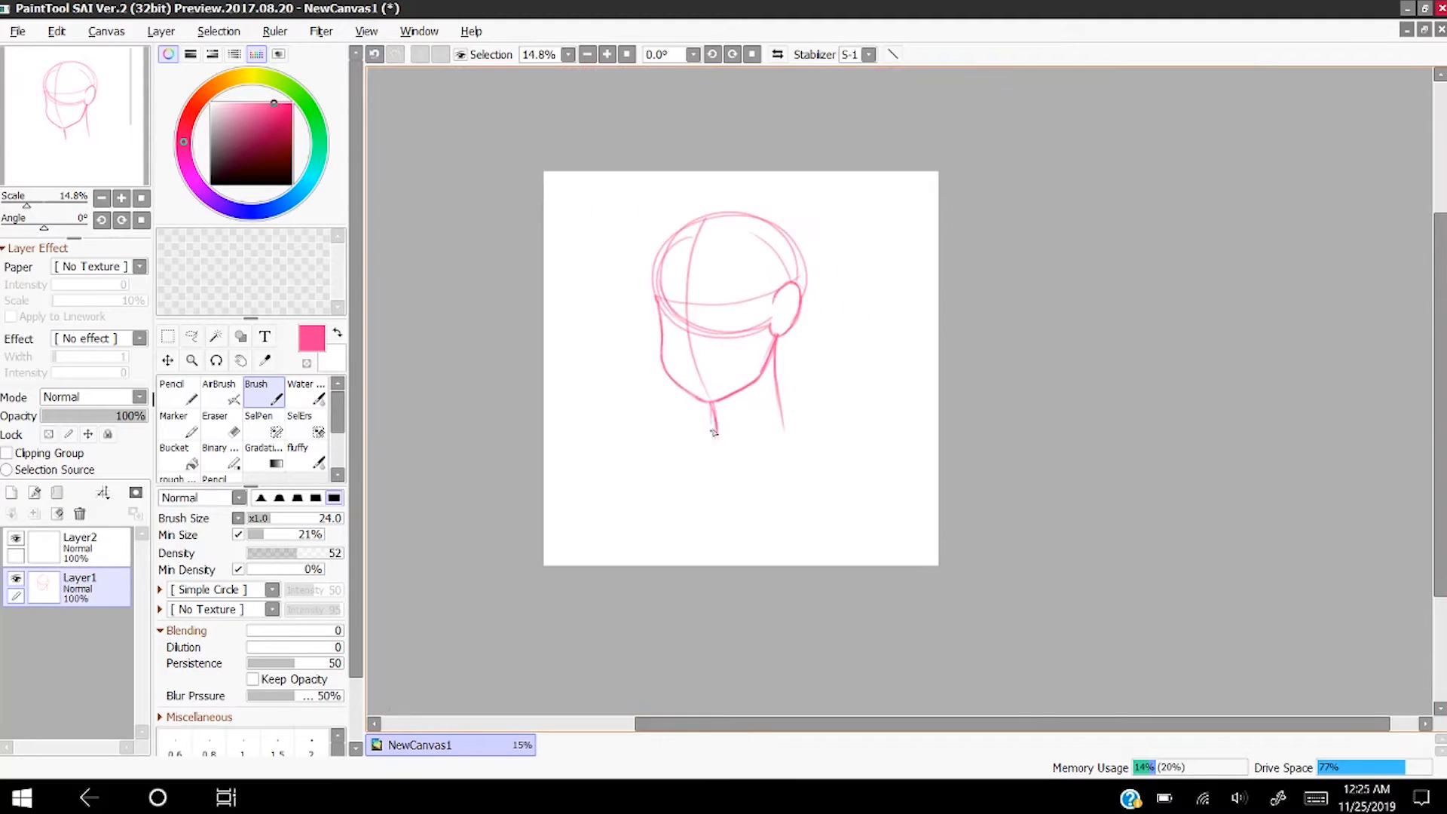
pyautogui.scroll(4, 756, 381)
pyautogui.scroll(2, 660, 469)
pyautogui.scroll(-2, 659, 469)
pyautogui.scroll(-4, 660, 469)
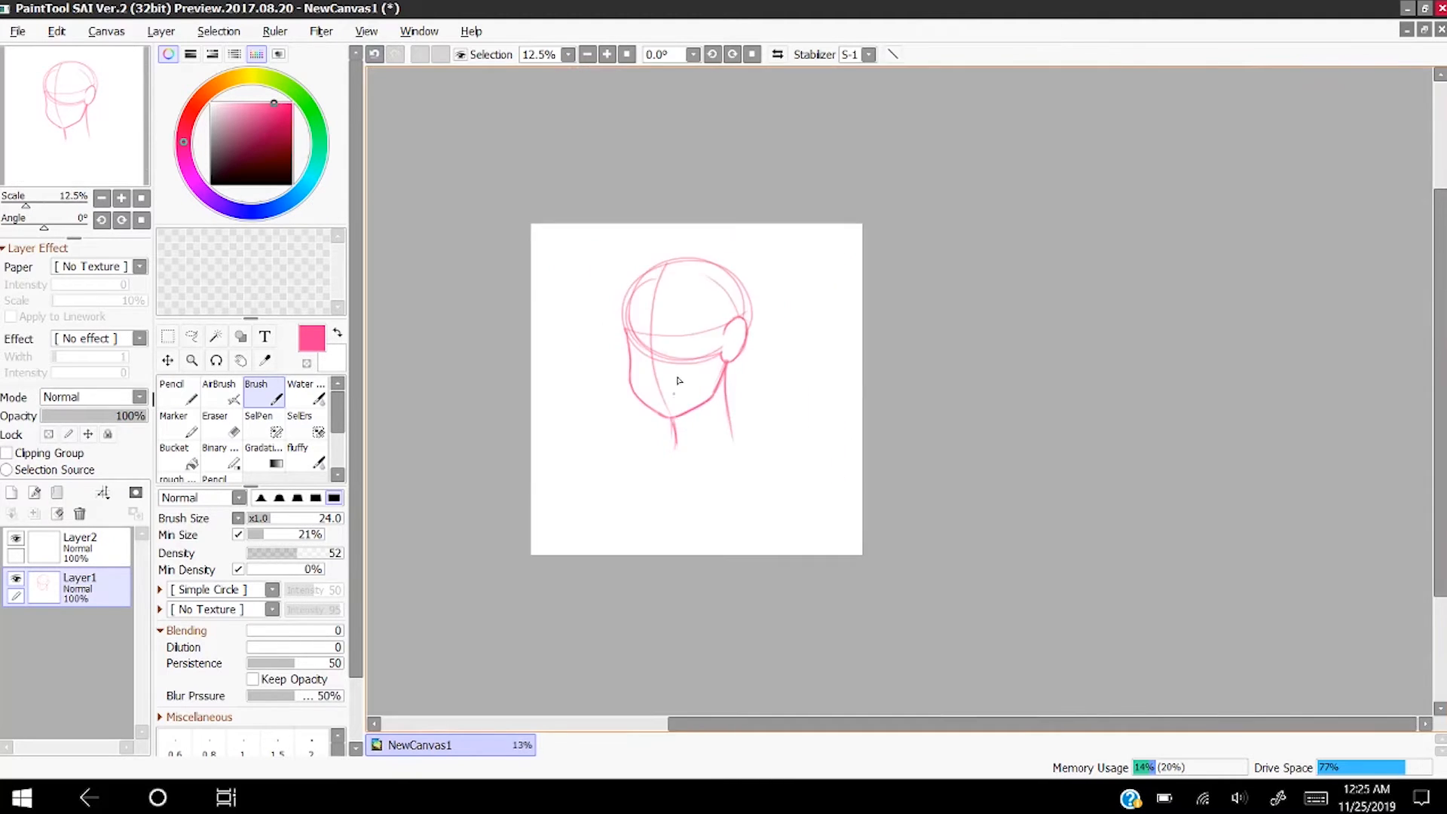
pyautogui.scroll(6, 655, 396)
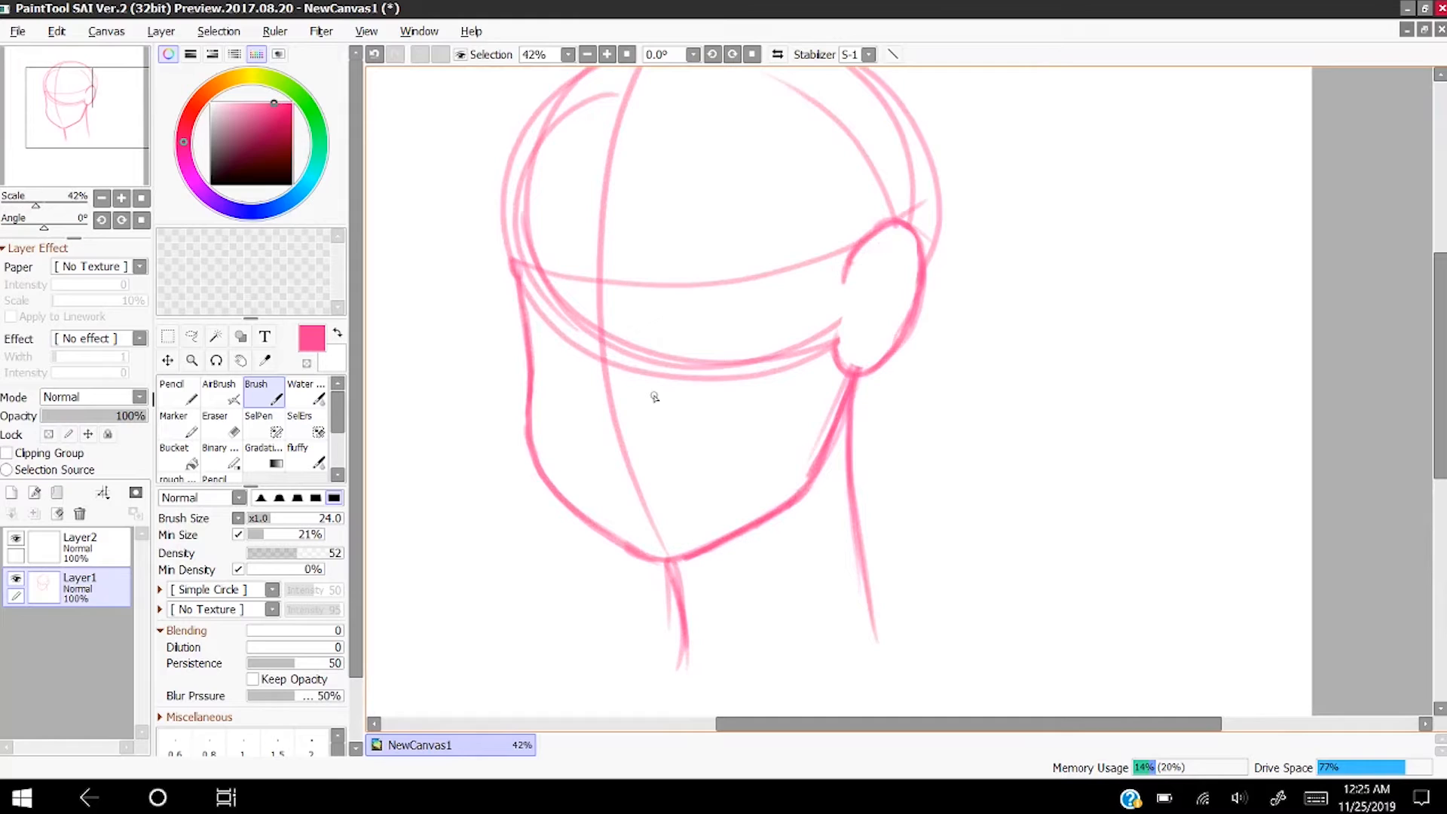
pyautogui.moveTo(709, 377); pyautogui.dragTo(709, 278)
pyautogui.moveTo(553, 351); pyautogui.dragTo(543, 267)
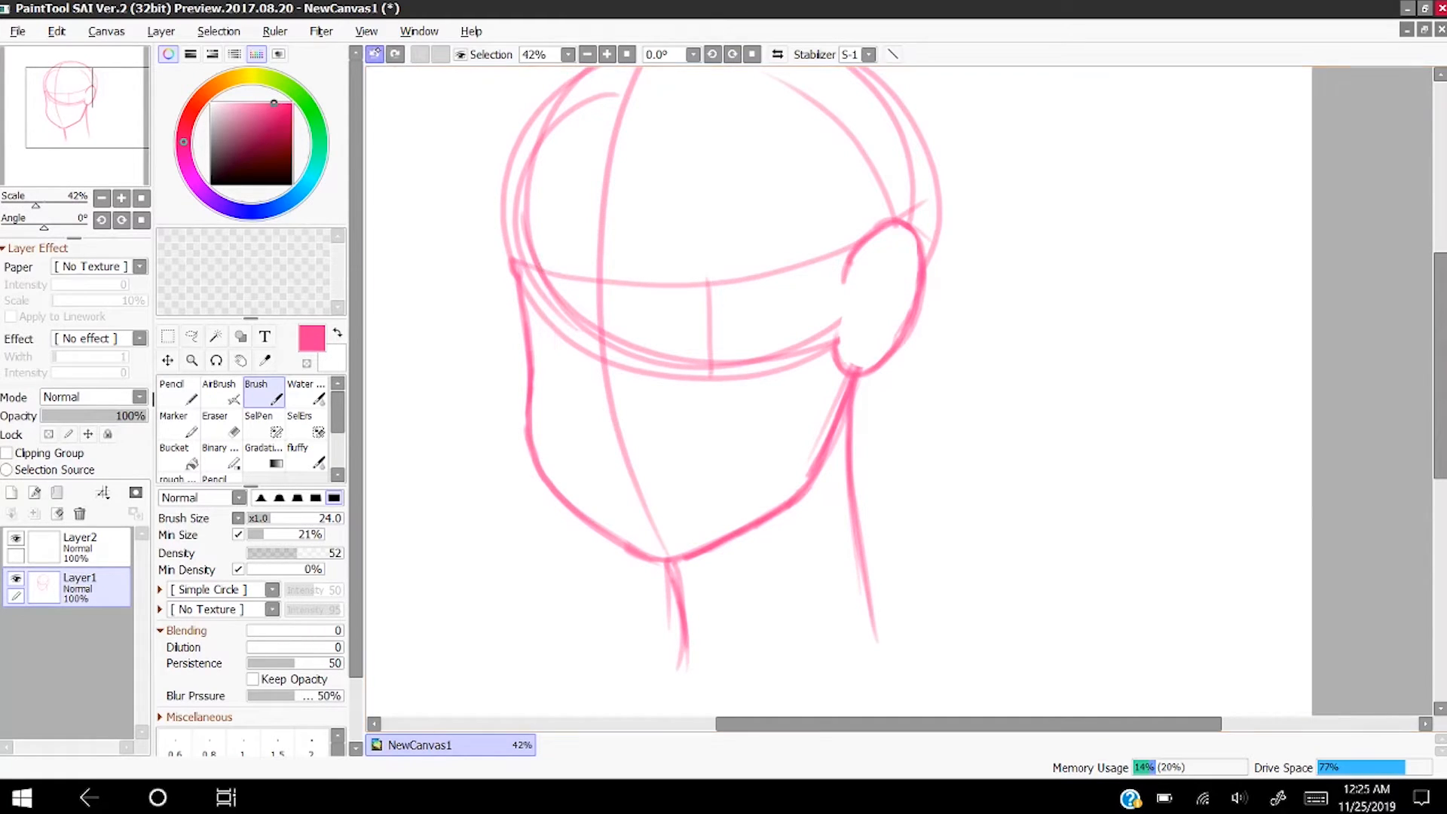
pyautogui.hotkey('ctrl', 'z')
pyautogui.moveTo(710, 380); pyautogui.dragTo(705, 283)
pyautogui.moveTo(555, 351); pyautogui.dragTo(548, 277)
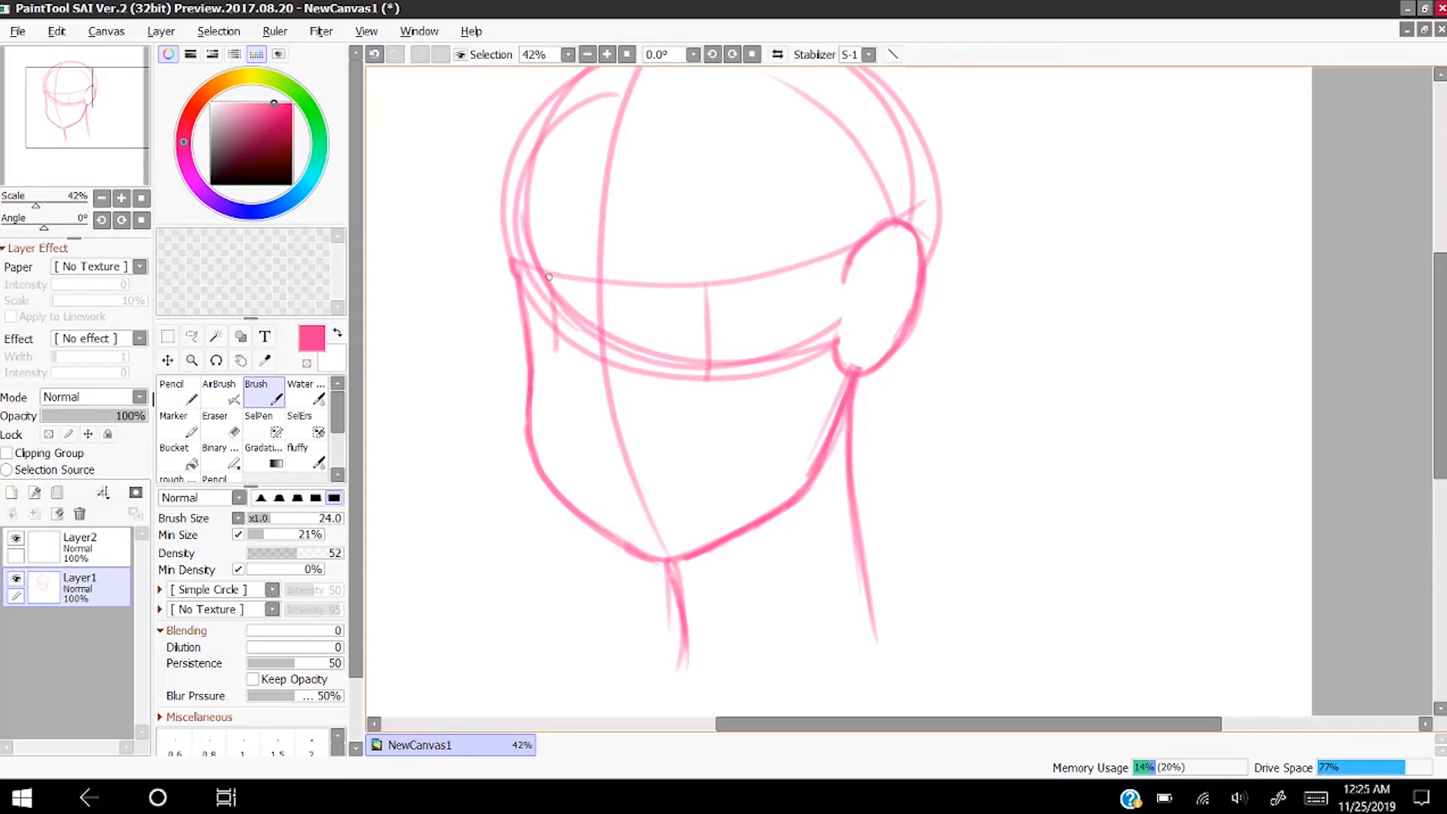
pyautogui.hotkey('ctrl', 'z')
pyautogui.hotkey('ctrl', 'z')
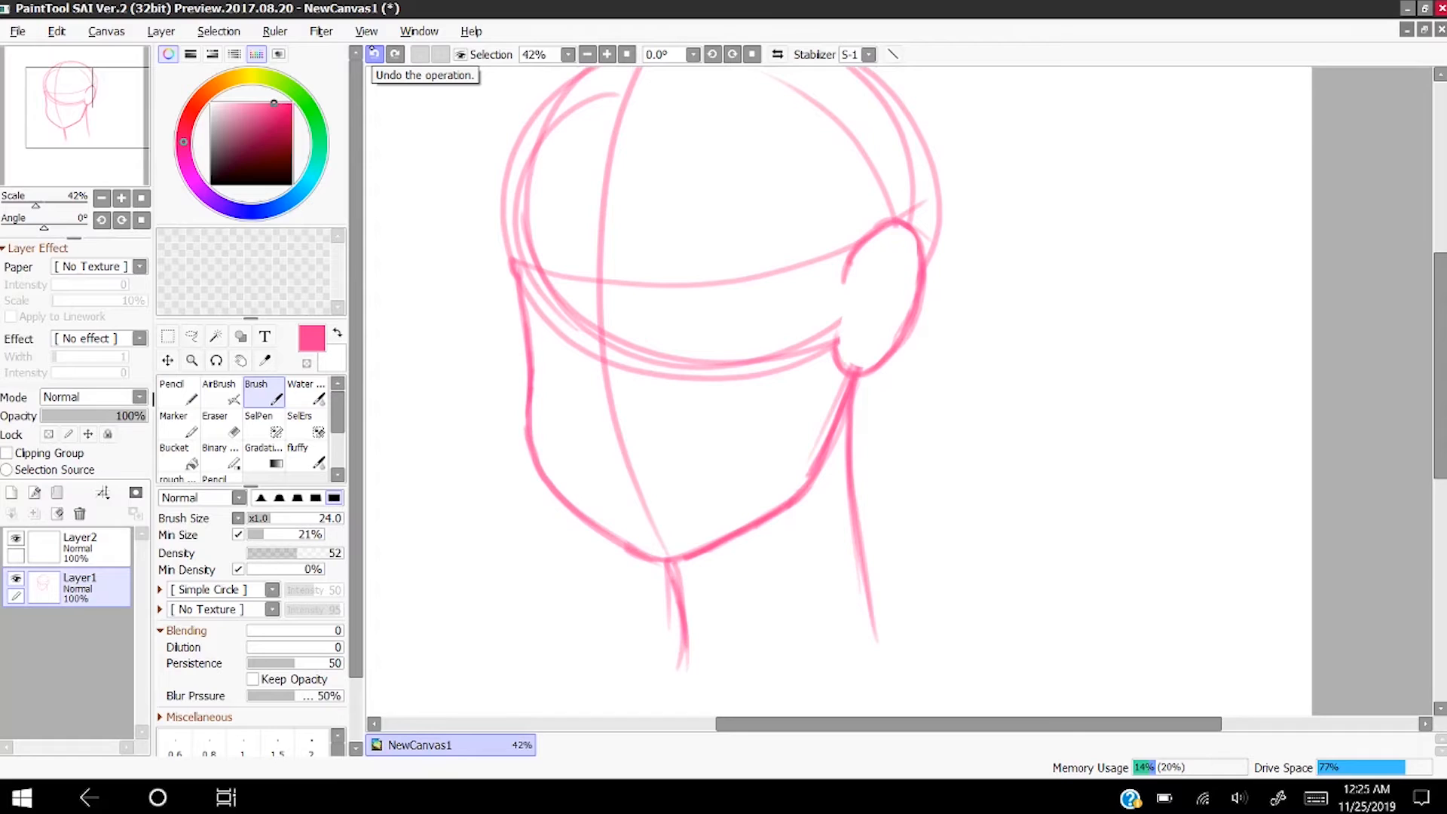
# - Sketch a pair of wide-open round example eyes with raised brows in the empty space beside the head
pyautogui.moveTo(1200, 309); pyautogui.dragTo(1143, 295)
pyautogui.moveTo(1151, 347)
pyautogui.mouseDown()
pyautogui.moveTo(1198, 325)
pyautogui.moveTo(1159, 295)
pyautogui.moveTo(1171, 311)
pyautogui.moveTo(1157, 329)
pyautogui.moveTo(1160, 283)
pyautogui.mouseUp()
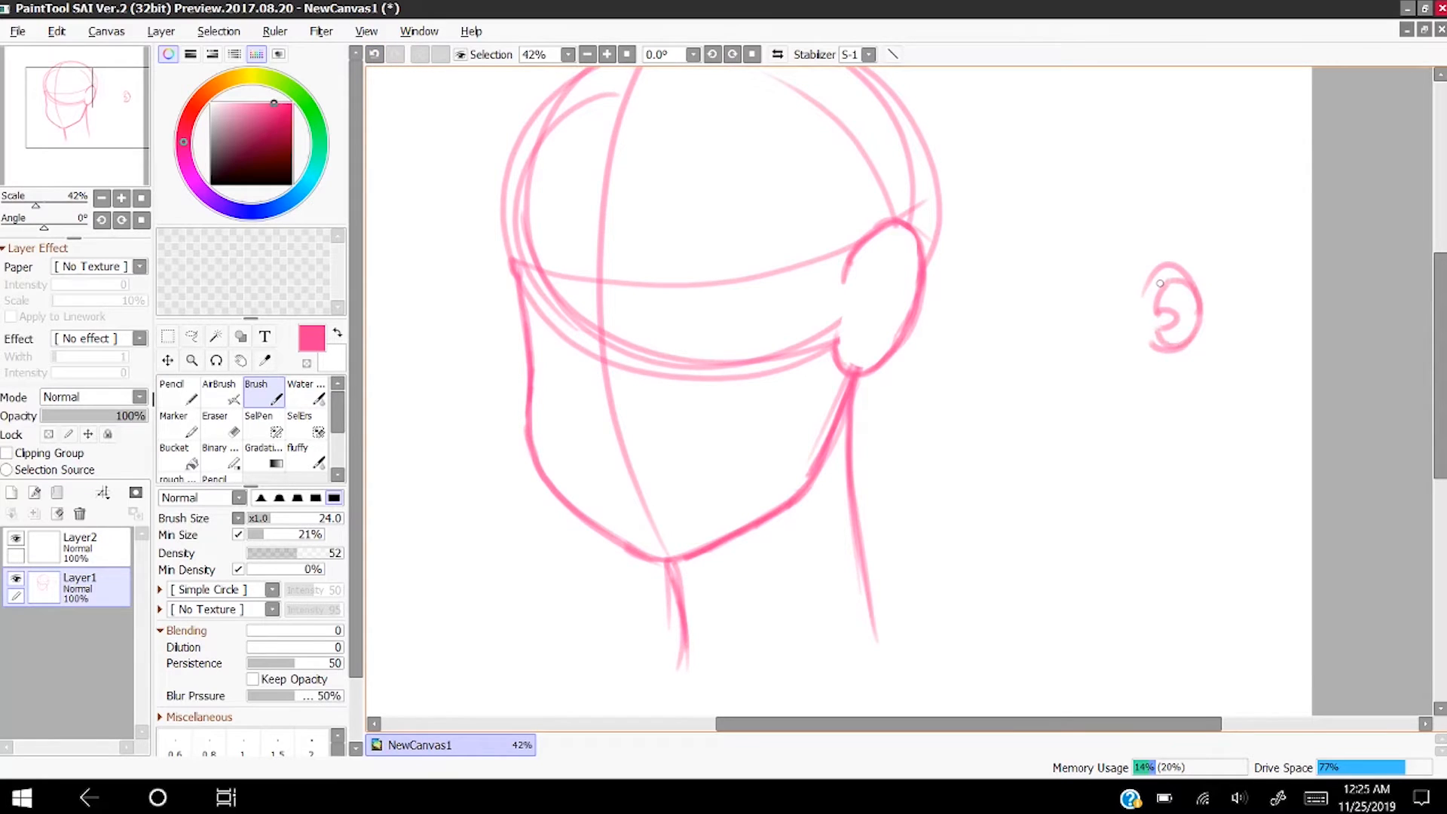
pyautogui.moveTo(1063, 305); pyautogui.dragTo(1115, 273)
pyautogui.moveTo(1068, 350); pyautogui.dragTo(1115, 342)
pyautogui.moveTo(1095, 294)
pyautogui.mouseDown()
pyautogui.moveTo(1108, 344)
pyautogui.moveTo(1087, 286)
pyautogui.moveTo(1092, 232)
pyautogui.moveTo(1115, 231)
pyautogui.mouseUp()
pyautogui.moveTo(1182, 228)
pyautogui.mouseDown()
pyautogui.moveTo(1217, 249)
pyautogui.moveTo(1169, 227)
pyautogui.mouseUp()
# - Sketch a pair of narrowed, angry example eyes with inward-slanting brows below the round pair
pyautogui.moveTo(1137, 427)
pyautogui.mouseDown()
pyautogui.moveTo(1214, 396)
pyautogui.moveTo(1190, 433)
pyautogui.moveTo(1153, 445)
pyautogui.moveTo(1182, 421)
pyautogui.moveTo(1158, 407)
pyautogui.moveTo(1074, 423)
pyautogui.moveTo(1111, 428)
pyautogui.mouseUp()
pyautogui.moveTo(1085, 426)
pyautogui.mouseDown()
pyautogui.moveTo(1042, 420)
pyautogui.moveTo(1108, 427)
pyautogui.moveTo(1050, 437)
pyautogui.moveTo(1113, 446)
pyautogui.moveTo(1072, 452)
pyautogui.moveTo(1102, 447)
pyautogui.moveTo(1103, 429)
pyautogui.mouseUp()
pyautogui.moveTo(1052, 384); pyautogui.dragTo(1095, 412)
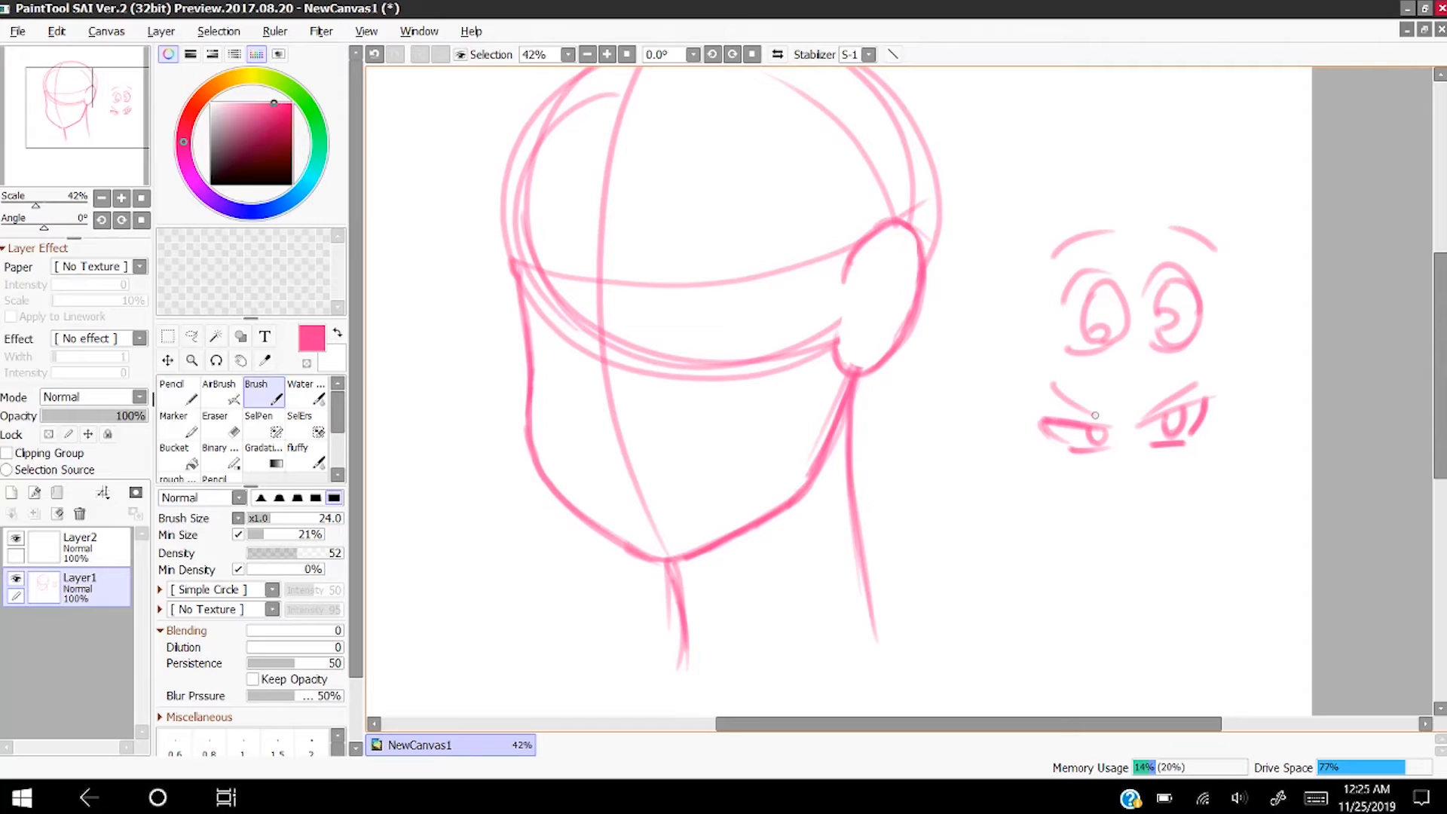
# - Sketch a pair of sad example eyes with outward-drooping upper lids and brows below the angry pair
pyautogui.moveTo(1144, 492)
pyautogui.mouseDown()
pyautogui.moveTo(1205, 534)
pyautogui.moveTo(1167, 517)
pyautogui.moveTo(1200, 521)
pyautogui.mouseUp()
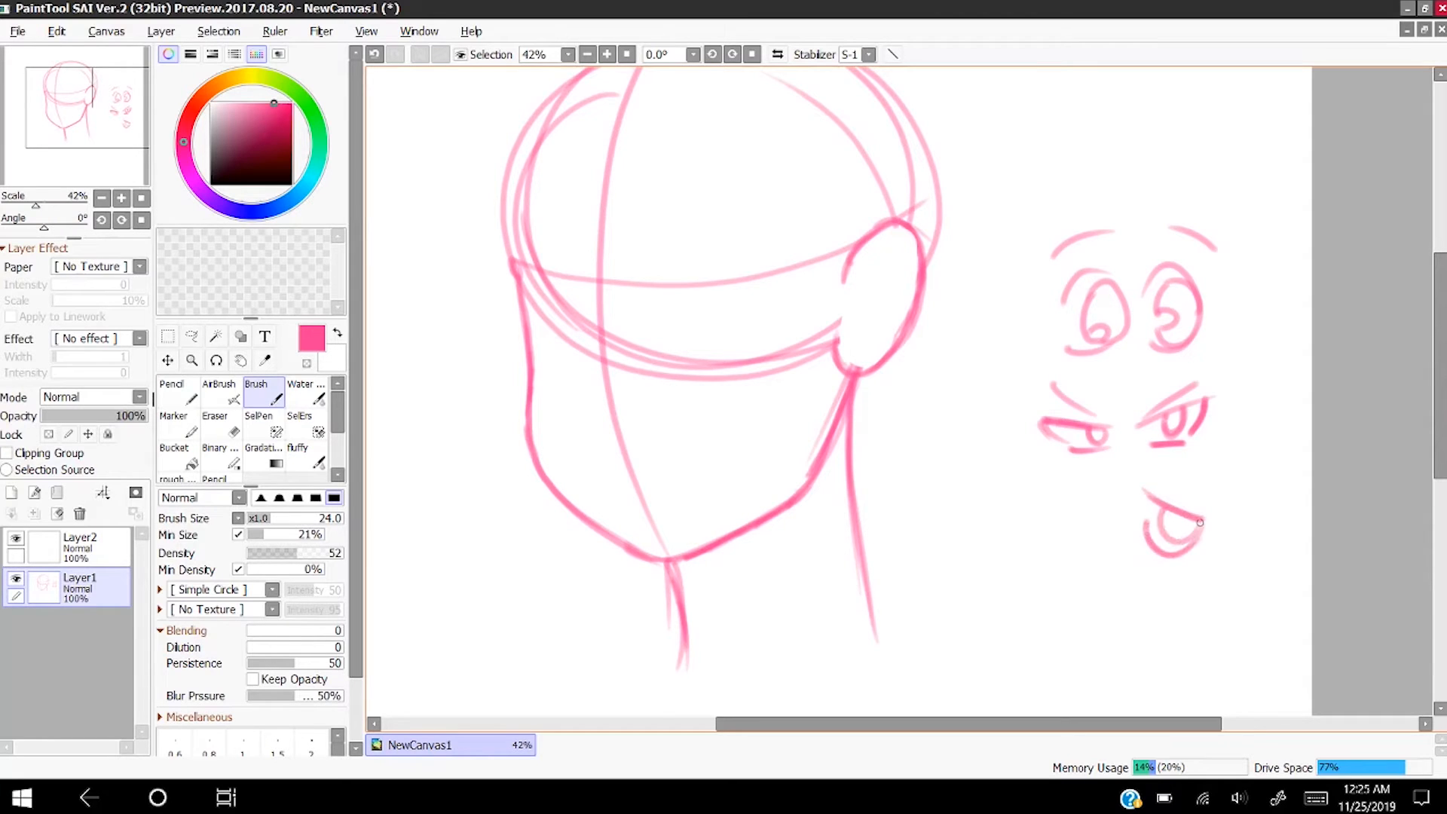
pyautogui.moveTo(1054, 519); pyautogui.dragTo(1110, 493)
pyautogui.moveTo(1059, 517); pyautogui.dragTo(1108, 492)
pyautogui.moveTo(1060, 535)
pyautogui.mouseDown()
pyautogui.moveTo(1122, 527)
pyautogui.moveTo(1079, 555)
pyautogui.mouseUp()
pyautogui.moveTo(1091, 504)
pyautogui.mouseDown()
pyautogui.moveTo(1083, 530)
pyautogui.moveTo(1124, 473)
pyautogui.mouseUp()
pyautogui.moveTo(1206, 503); pyautogui.dragTo(1152, 463)
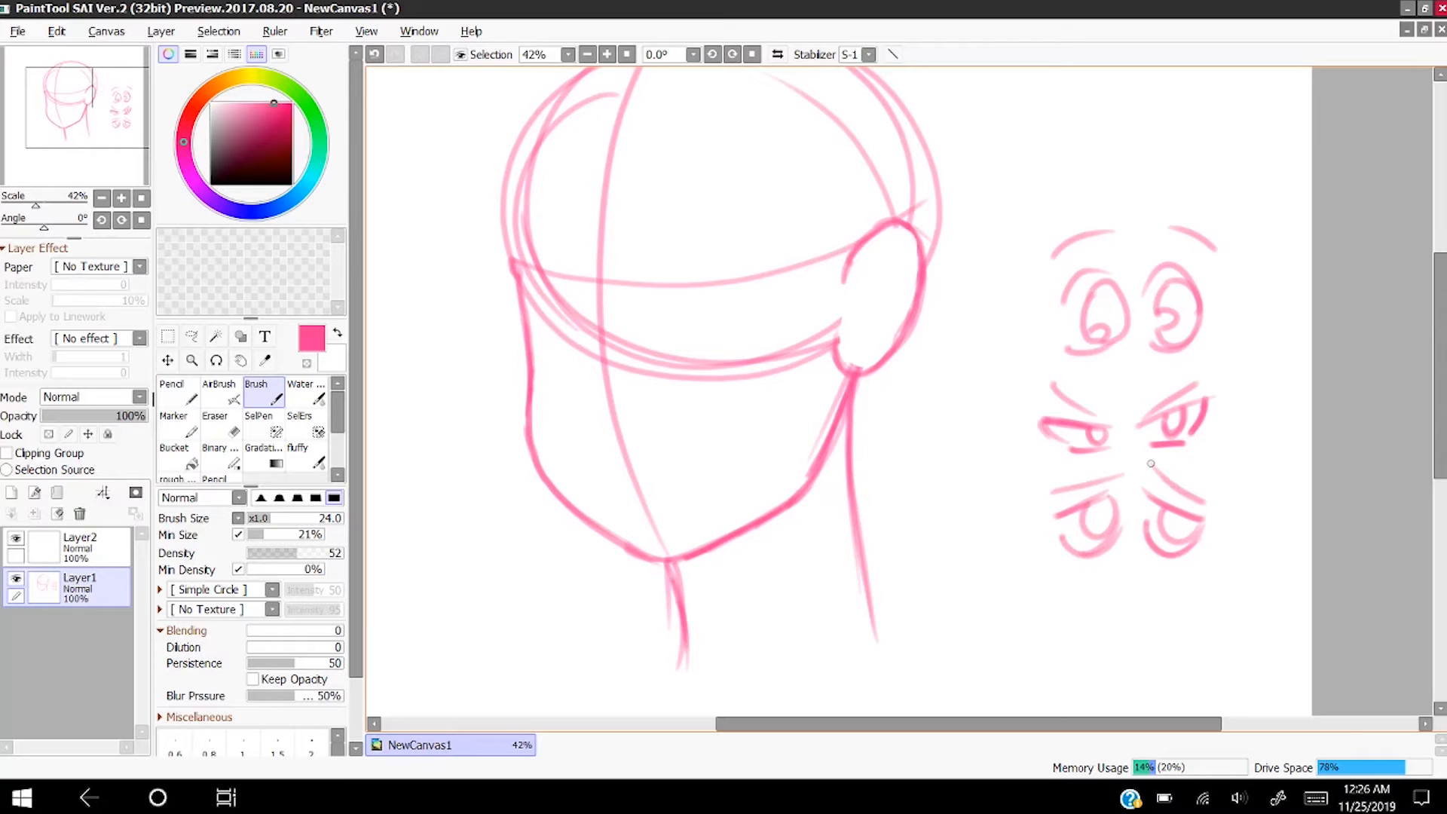
# - Undo the last strokes on the sad eyes, then clear all the example eyes with a freeform selection and deselect
pyautogui.scroll(-3, 1151, 463)
pyautogui.scroll(3, 1053, 478)
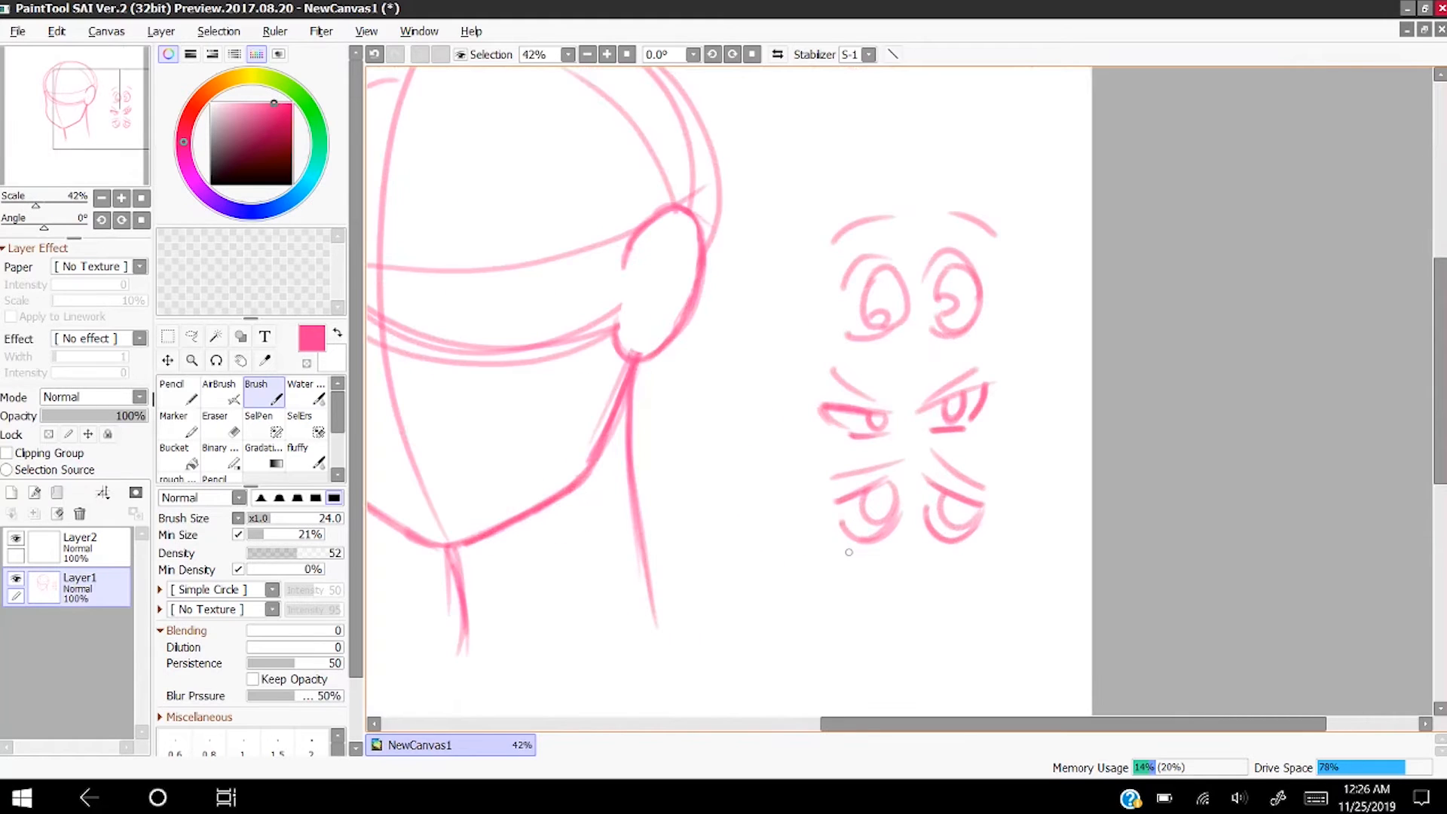
pyautogui.click(374, 54)
pyautogui.click(375, 55)
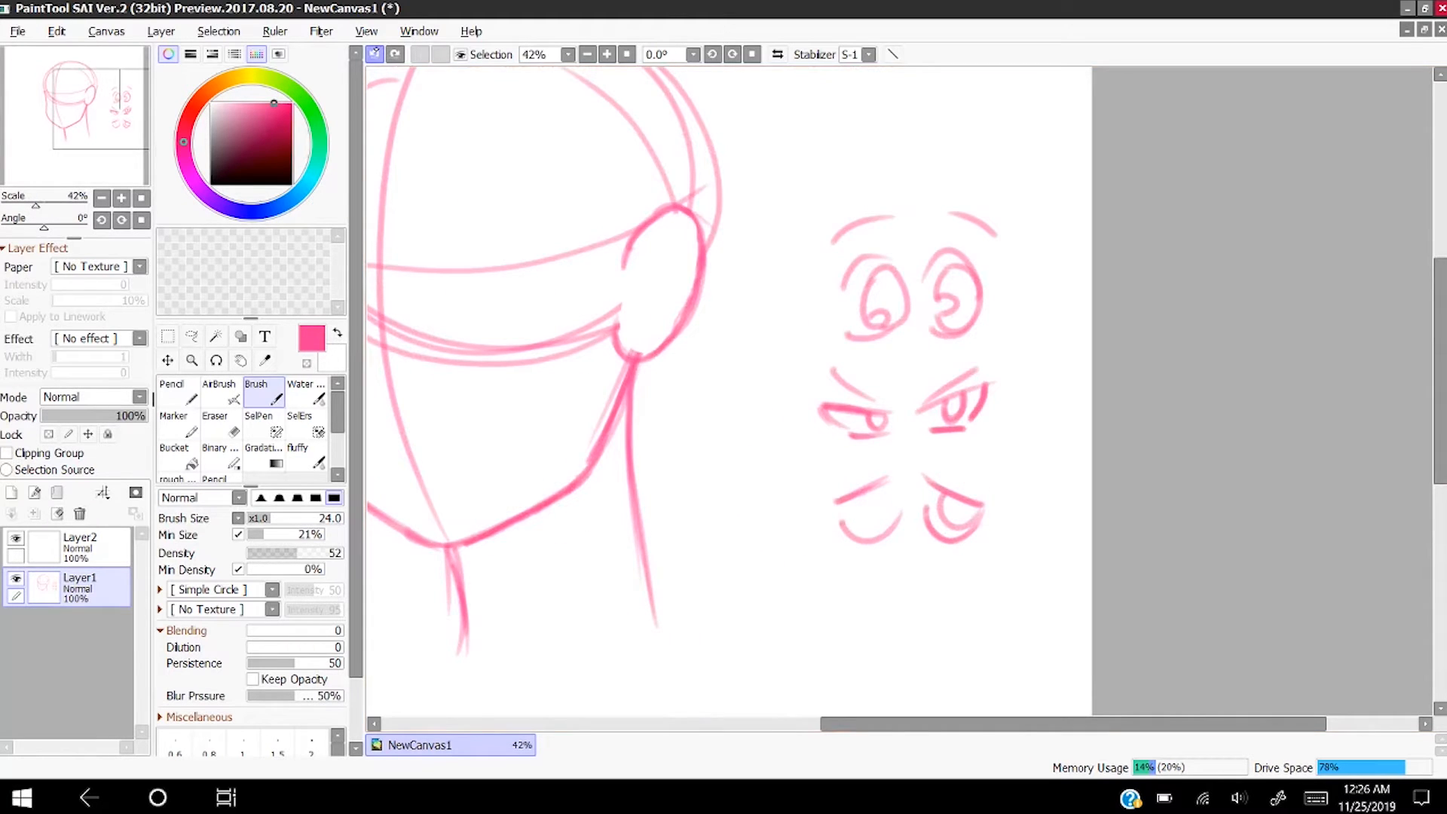
pyautogui.click(223, 423)
pyautogui.click(193, 336)
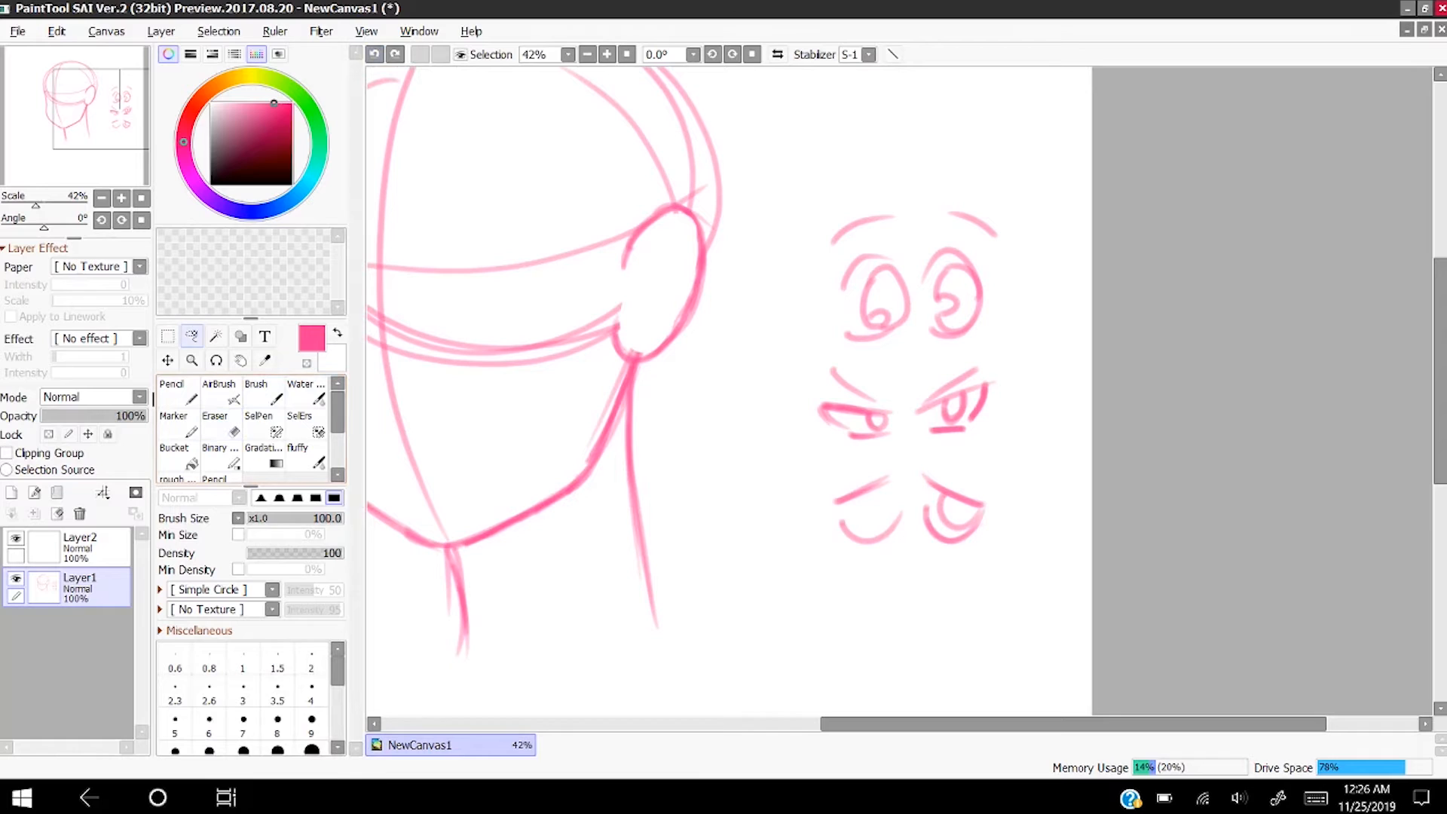
pyautogui.moveTo(855, 179)
pyautogui.mouseDown()
pyautogui.moveTo(879, 623)
pyautogui.moveTo(814, 291)
pyautogui.mouseUp()
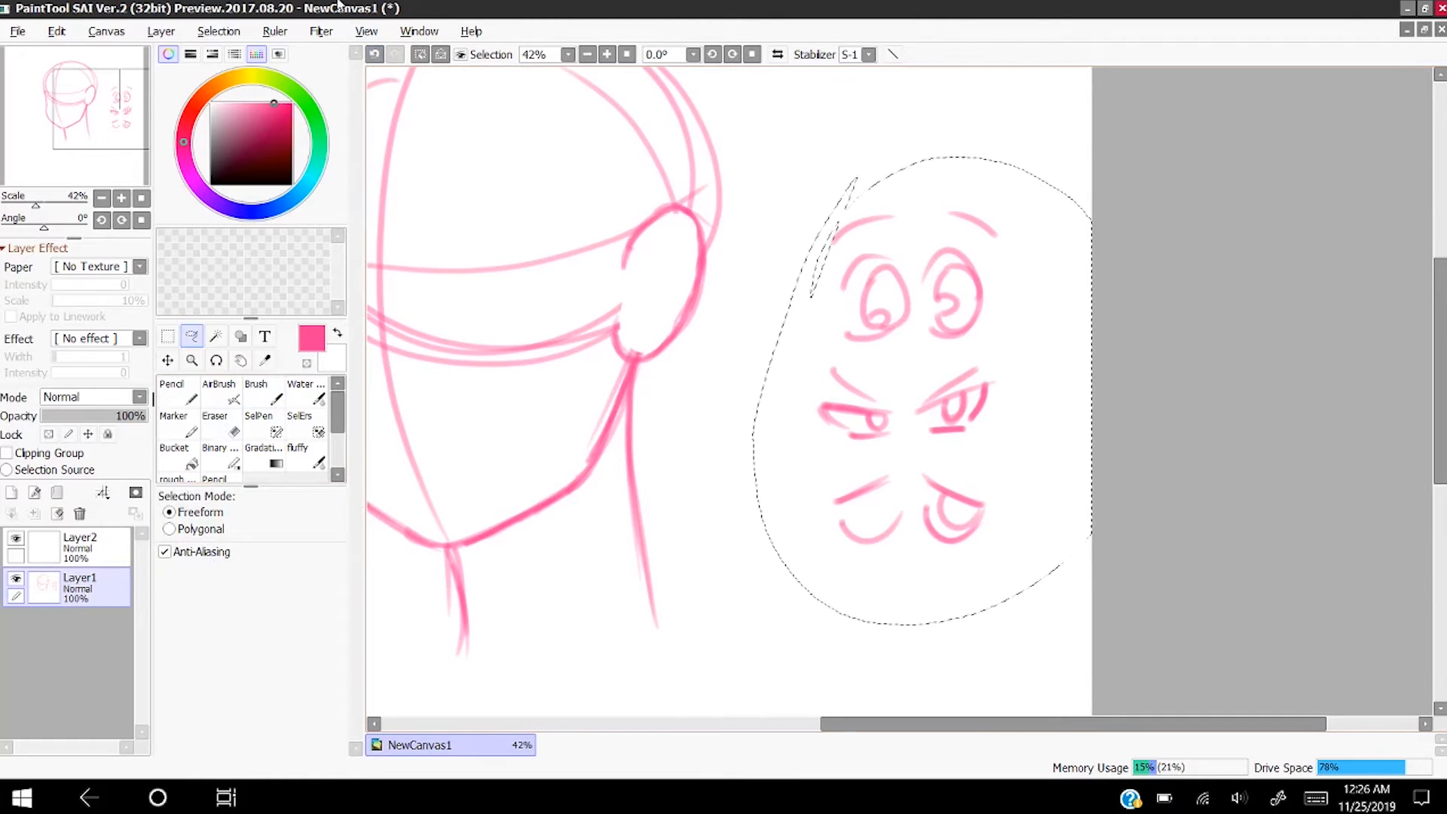
pyautogui.click(161, 31)
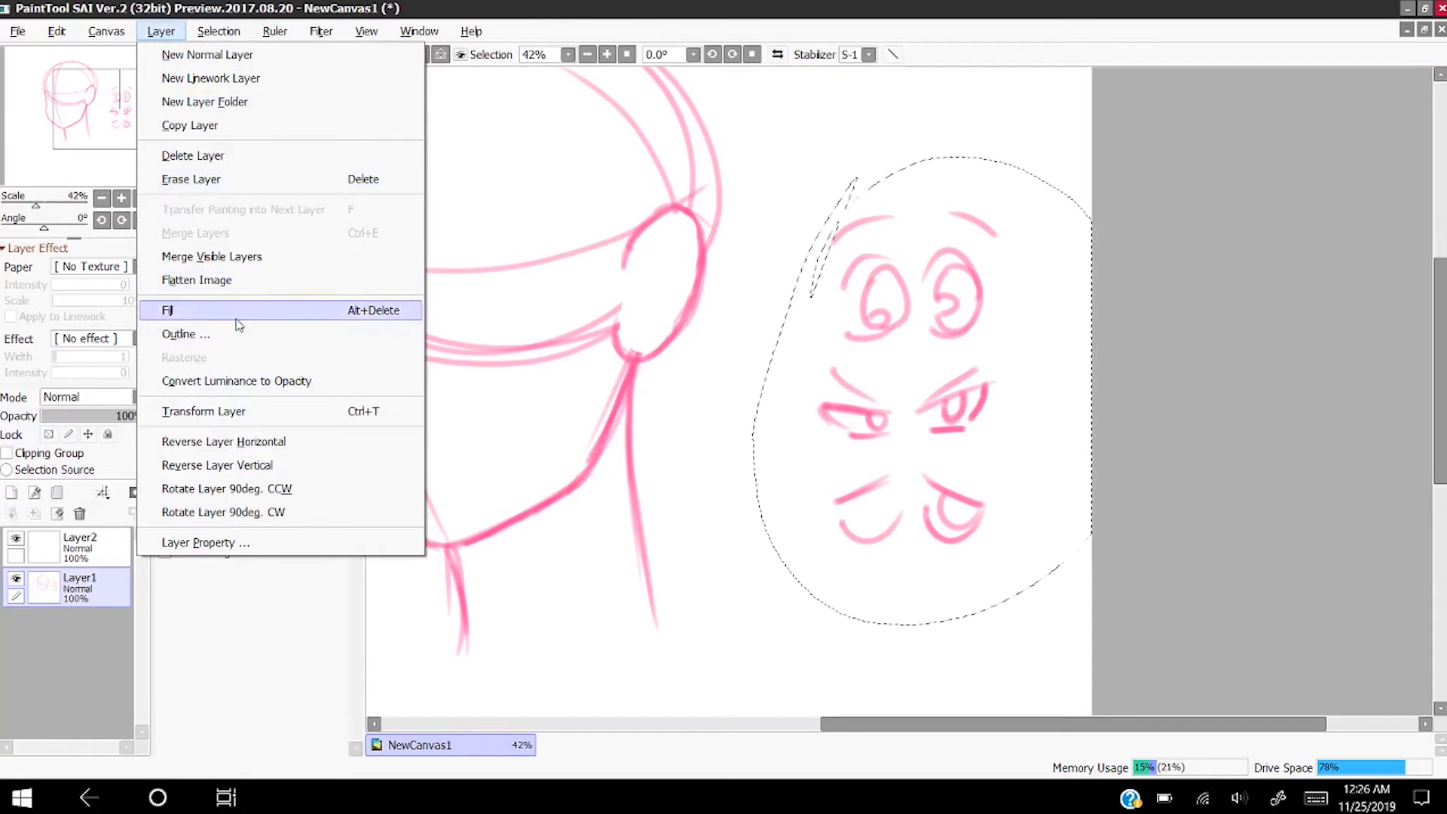
pyautogui.moveTo(192, 39)
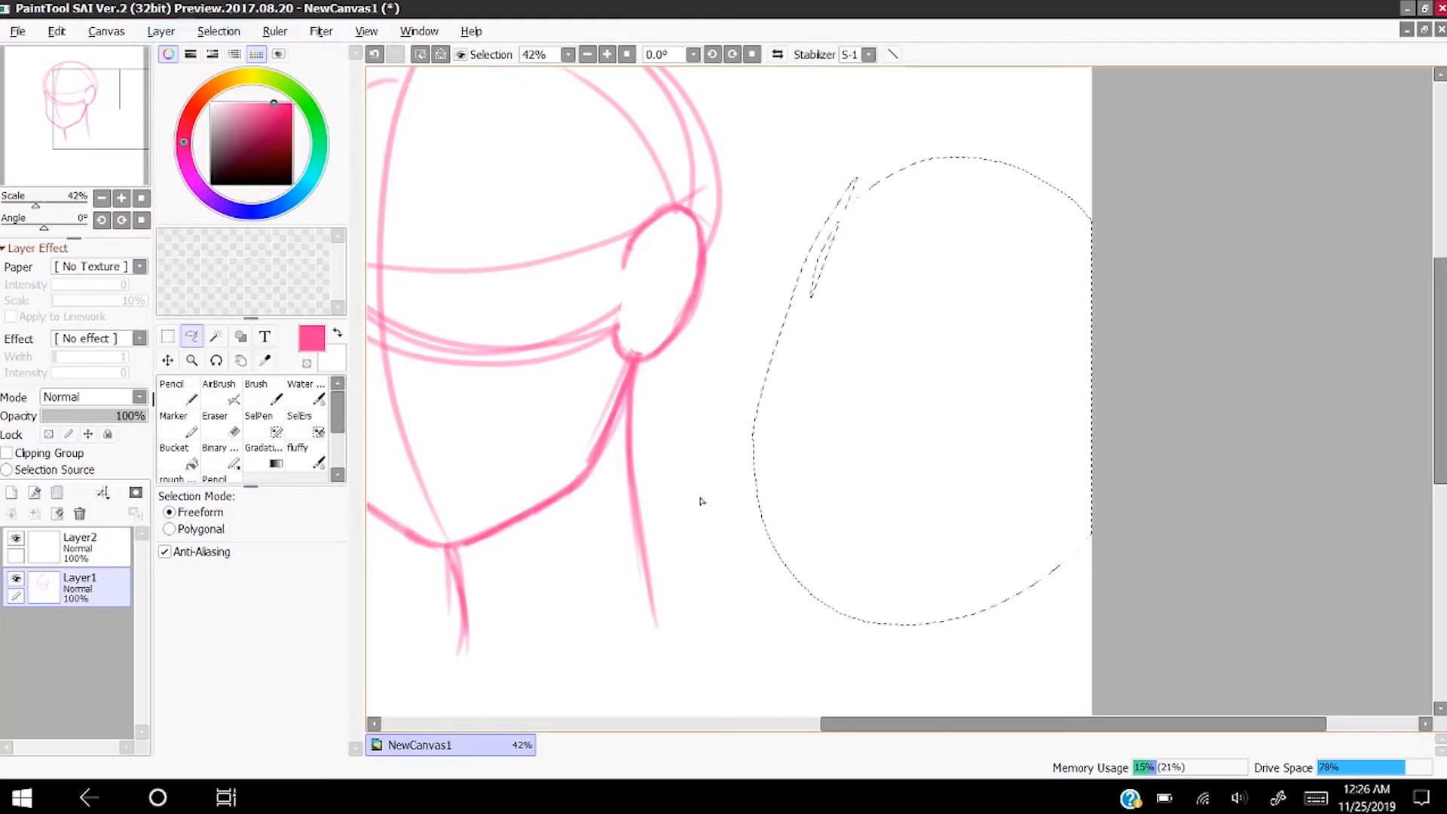
pyautogui.hotkey('ctrl', 'd')
# - Lasso the stray speck left beside the head, erase it and deselect
pyautogui.scroll(-2, 833, 324)
pyautogui.scroll(2, 701, 287)
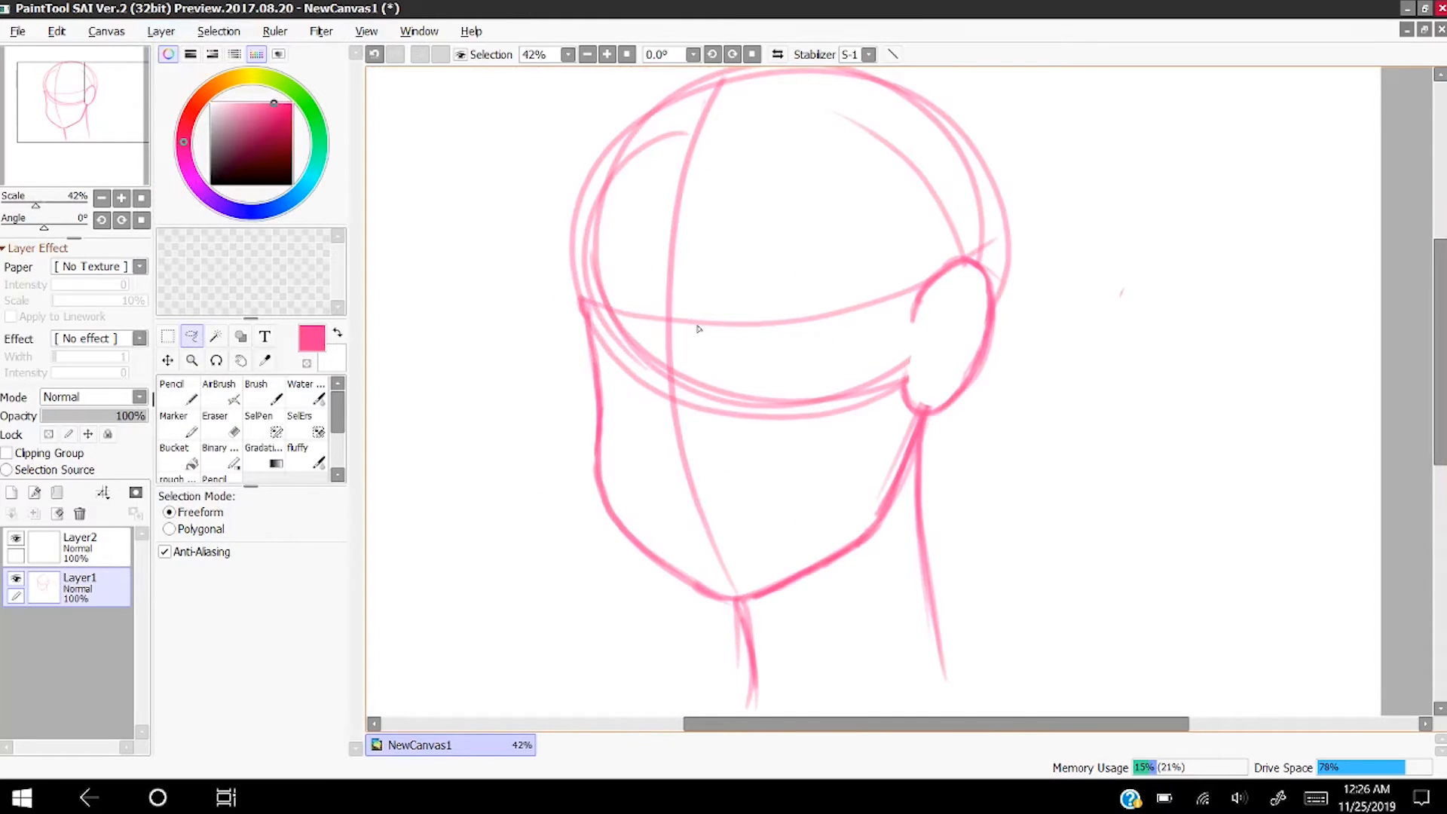
pyautogui.moveTo(1131, 257); pyautogui.dragTo(1105, 323)
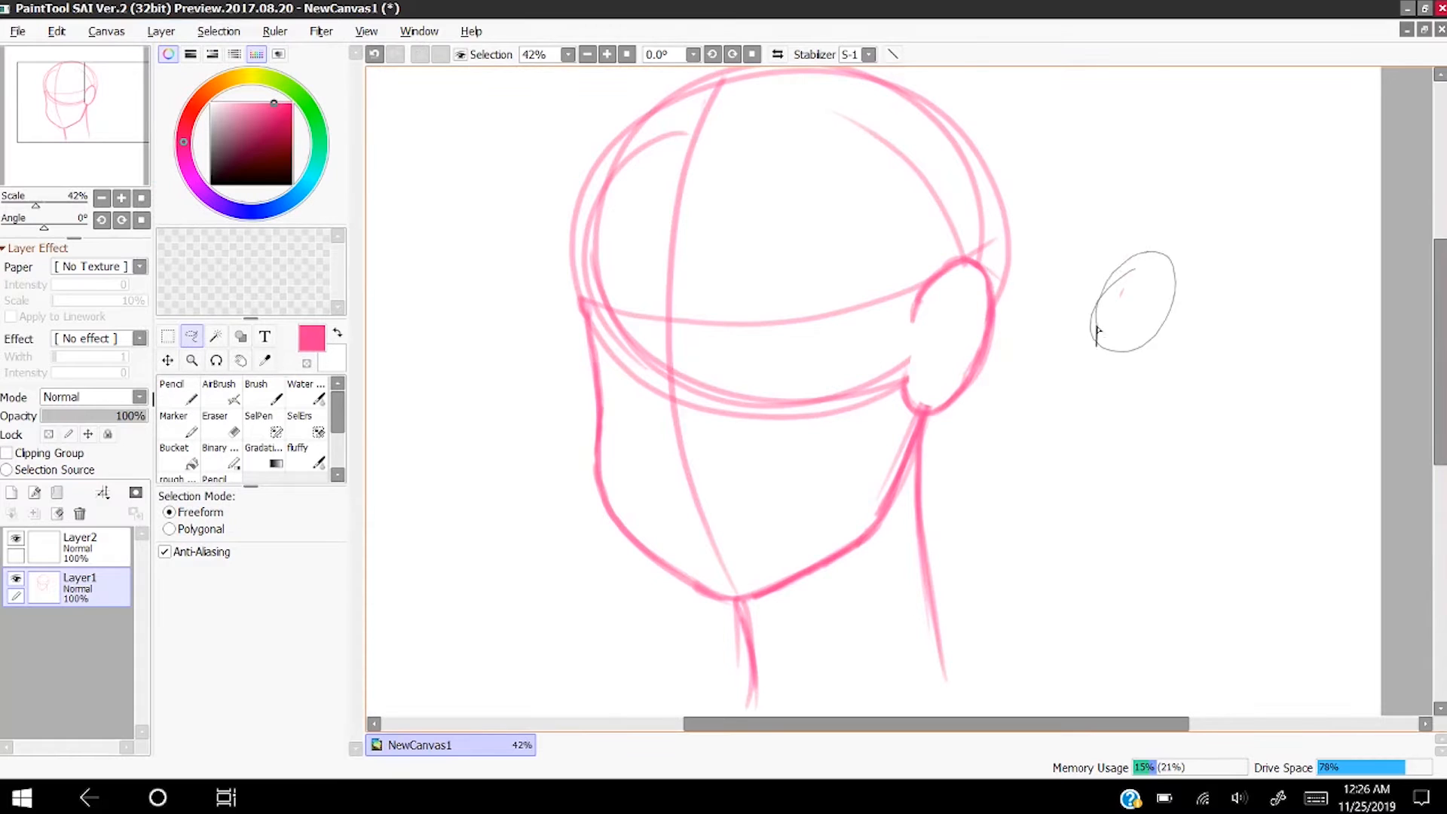
pyautogui.click(218, 31)
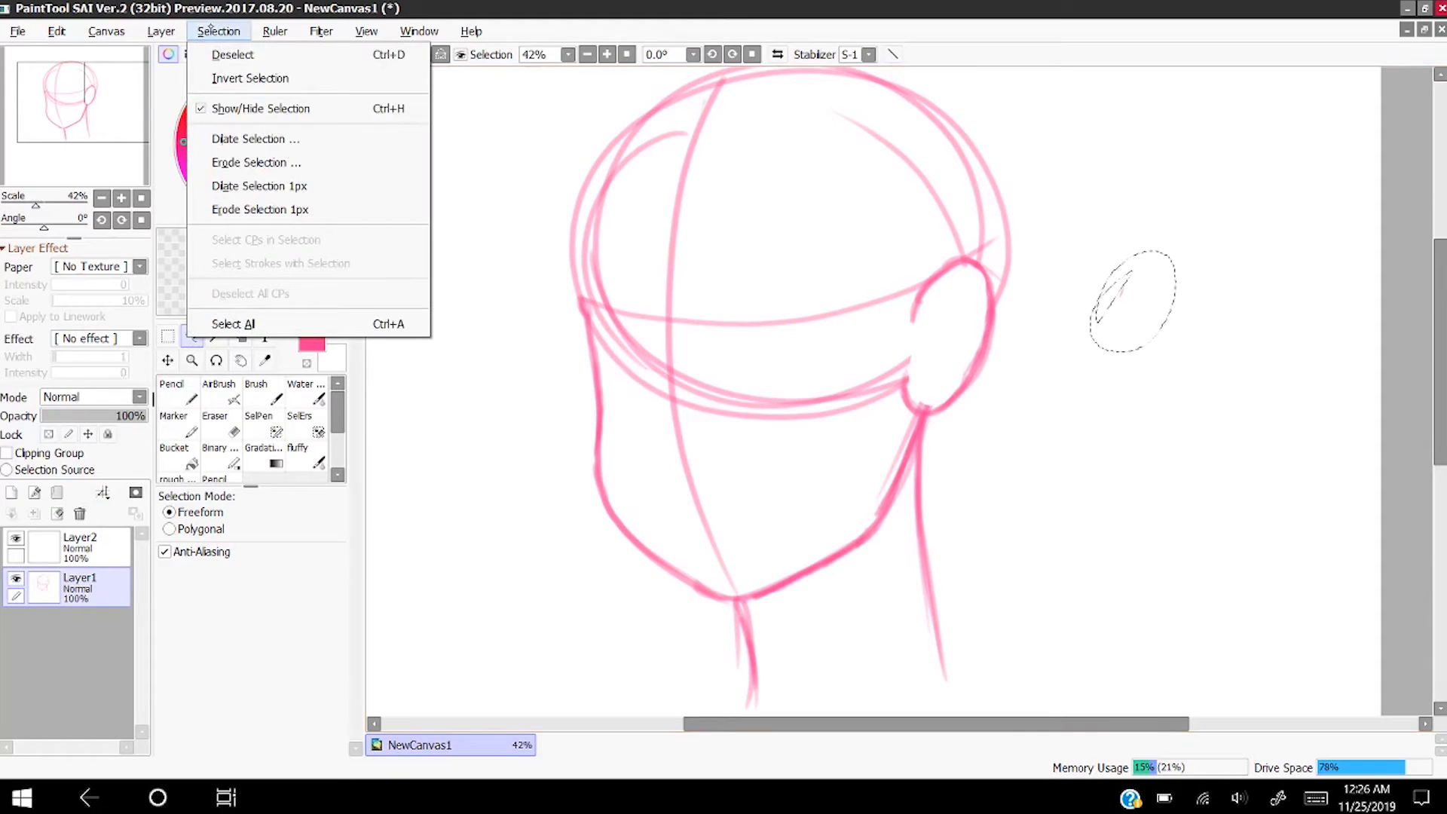
pyautogui.click(213, 30)
pyautogui.click(160, 31)
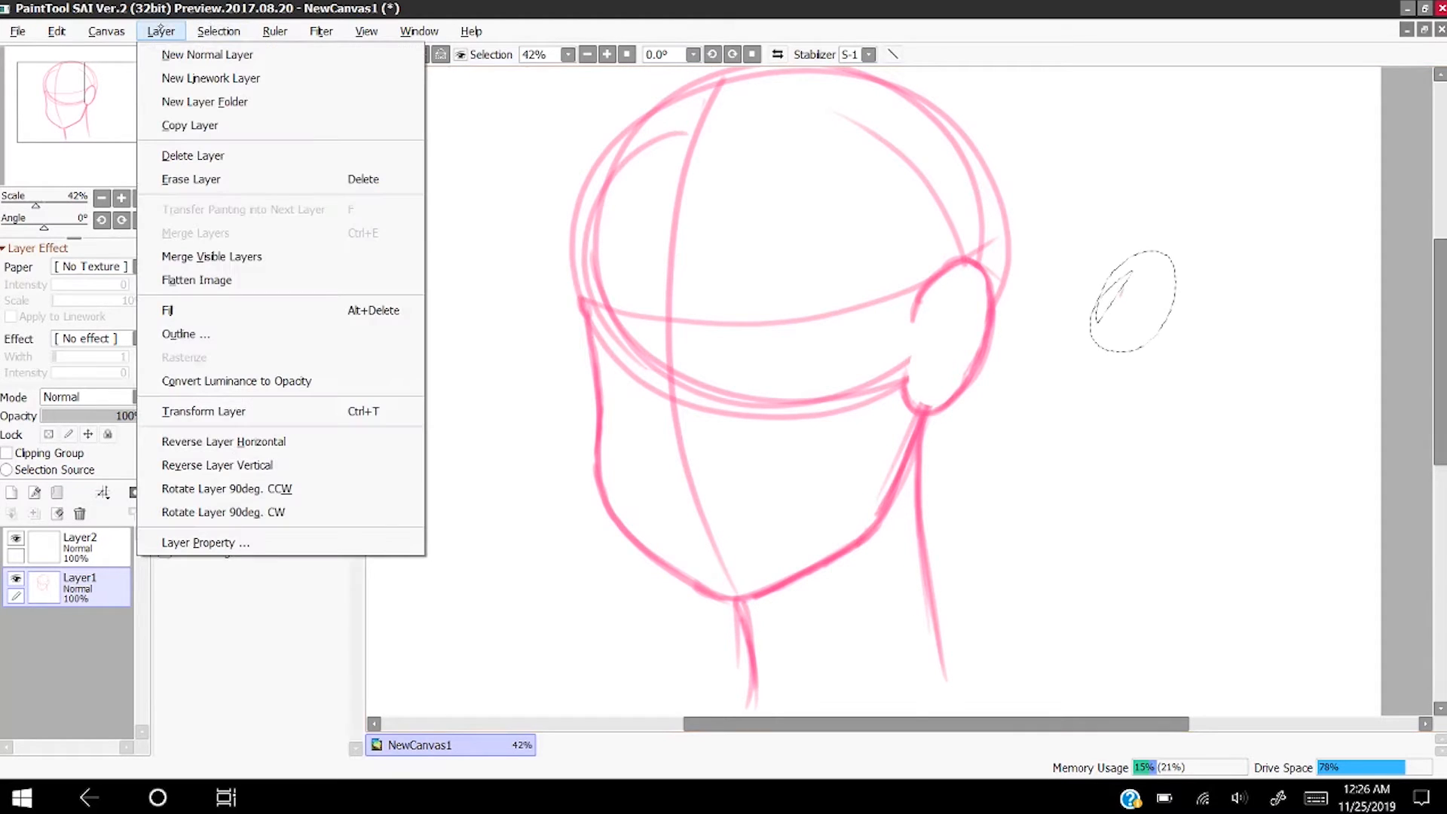
pyautogui.click(160, 31)
pyautogui.click(1117, 485)
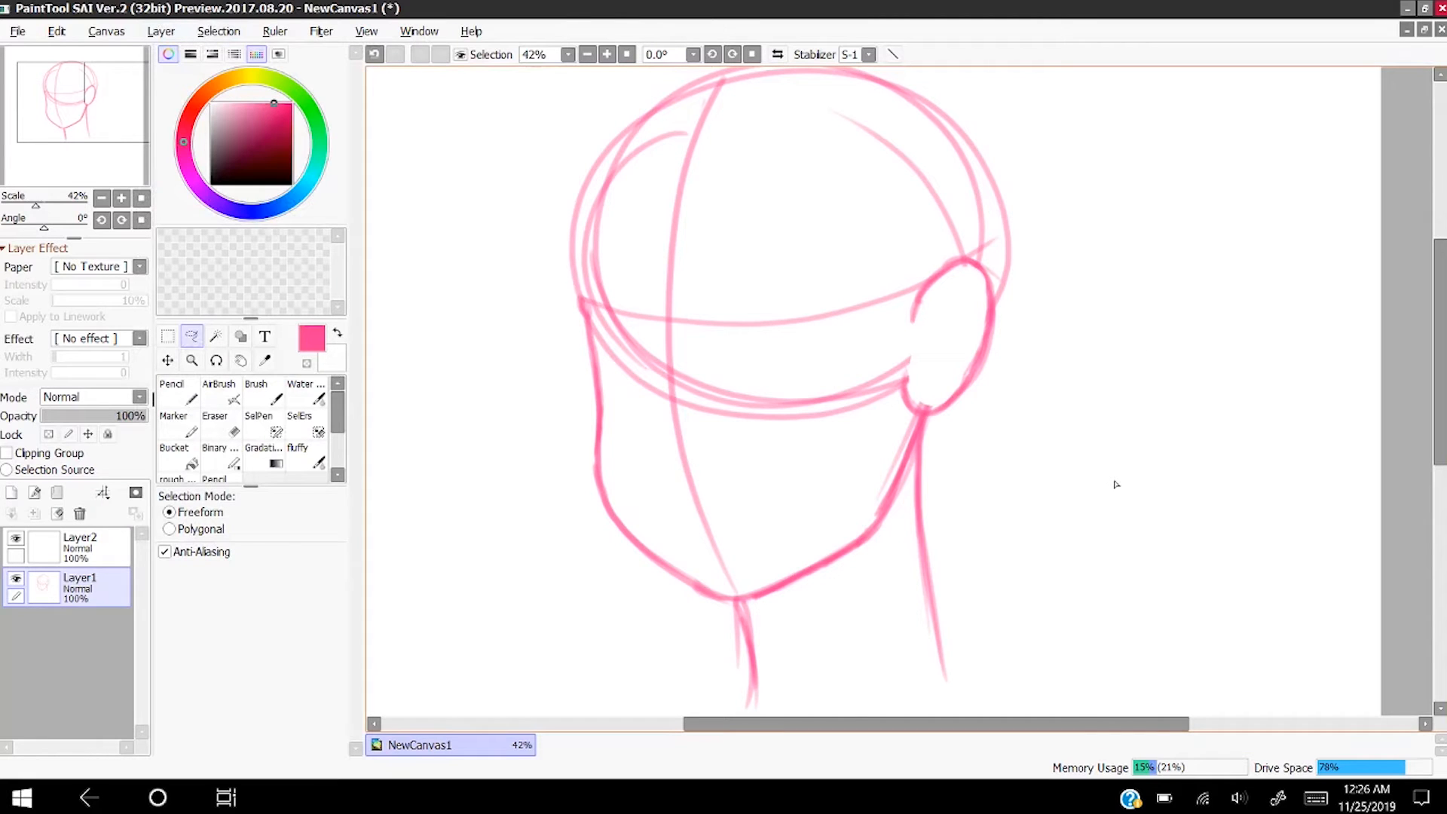
# - Draw thick arched upper eyelids for both eyes just under the horizontal guide, one on each side of the vertical guide
pyautogui.press('b')
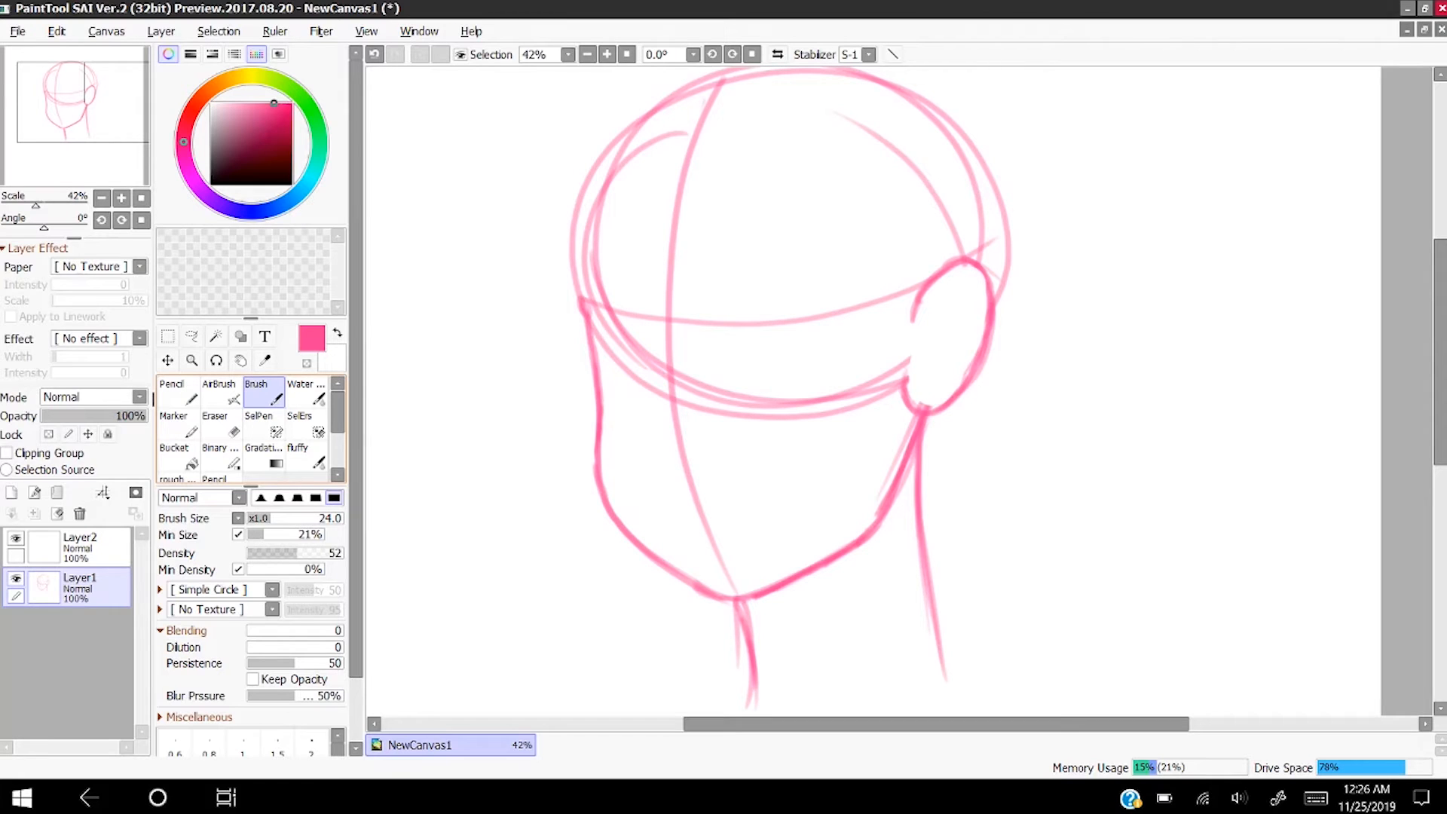
pyautogui.moveTo(758, 396); pyautogui.dragTo(756, 309)
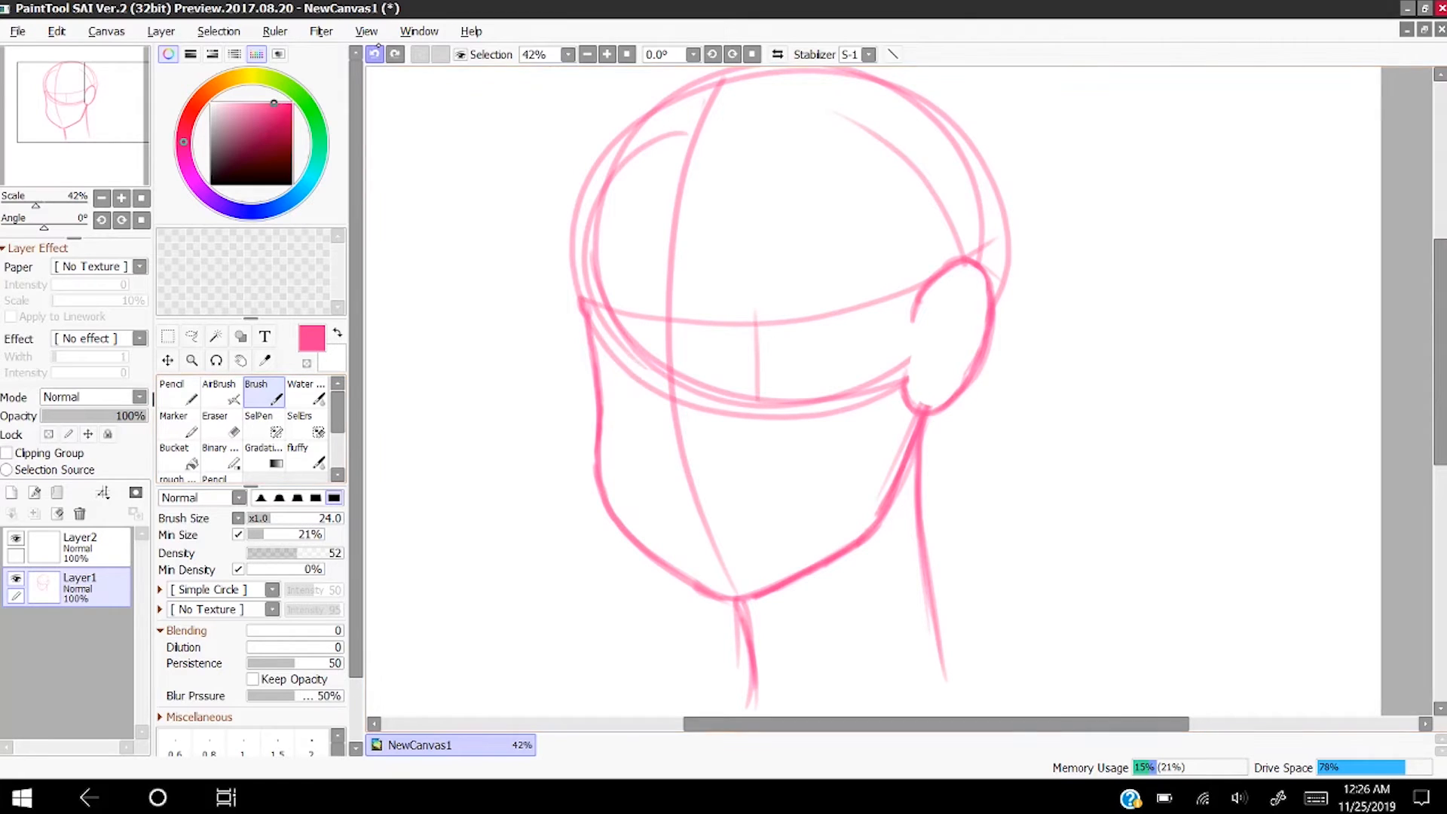
pyautogui.click(375, 53)
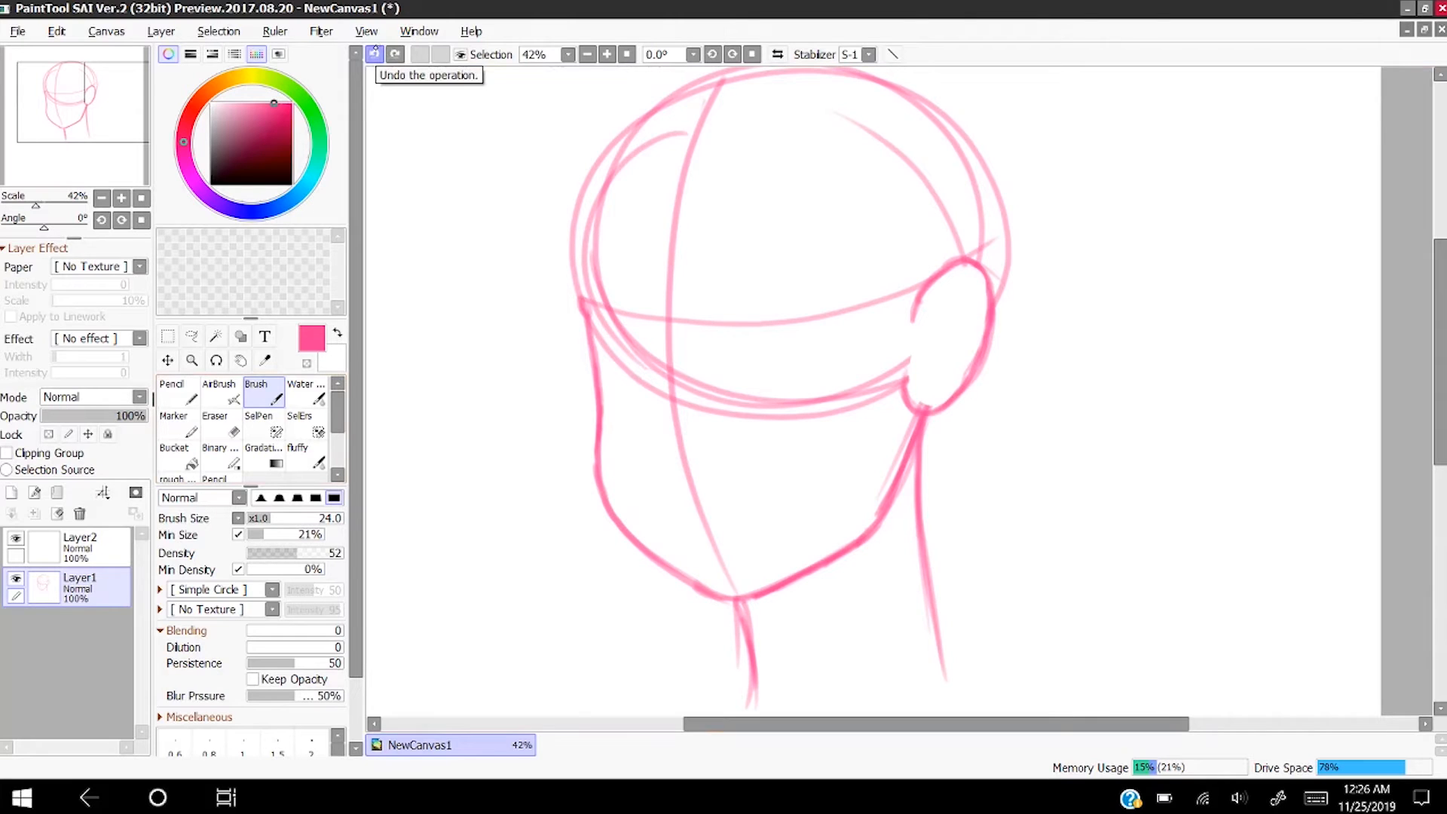
pyautogui.moveTo(813, 356)
pyautogui.mouseDown()
pyautogui.moveTo(755, 325)
pyautogui.moveTo(811, 350)
pyautogui.moveTo(746, 329)
pyautogui.moveTo(733, 341)
pyautogui.moveTo(736, 357)
pyautogui.moveTo(814, 367)
pyautogui.mouseUp()
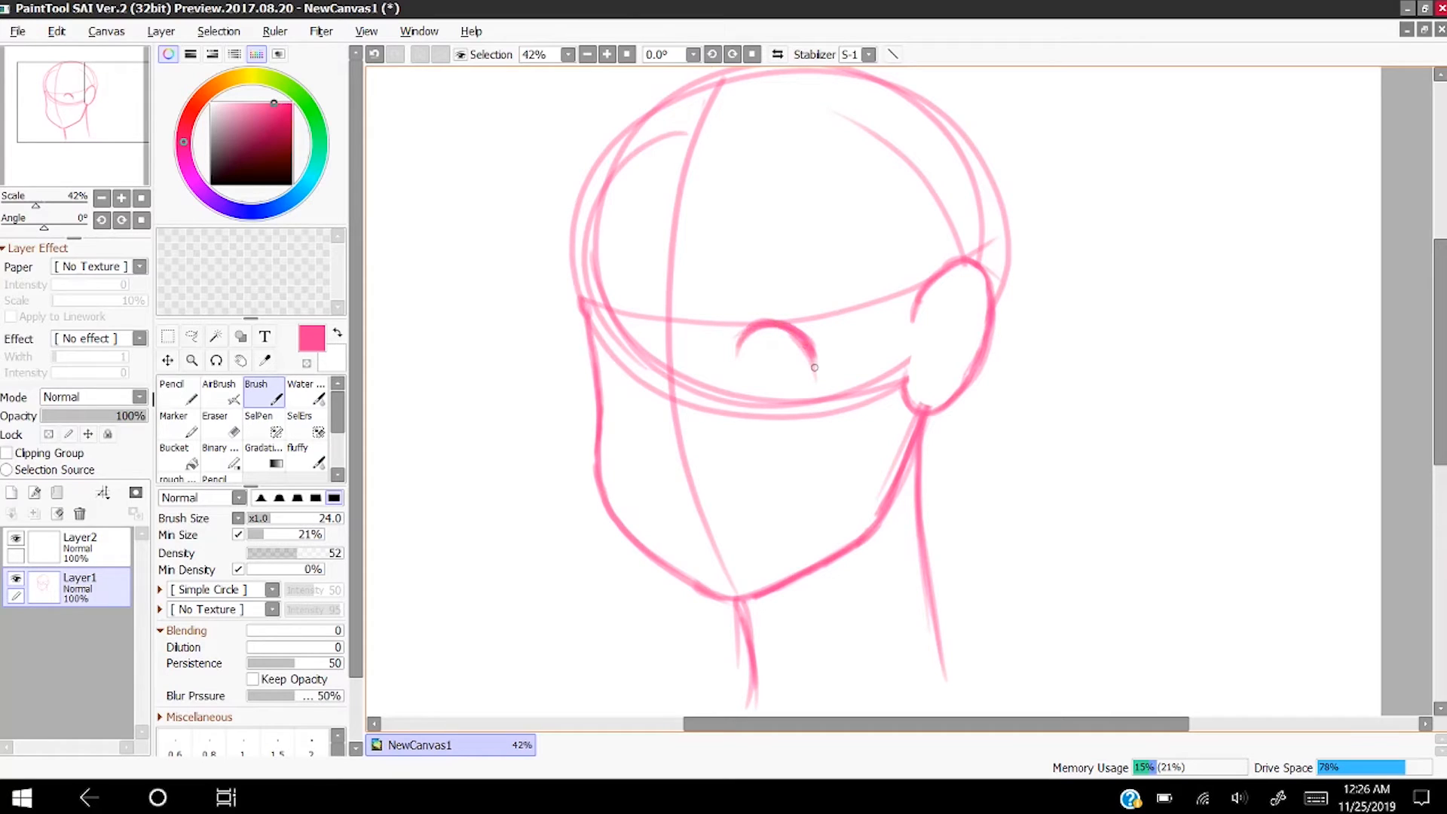
pyautogui.moveTo(809, 341); pyautogui.dragTo(814, 365)
pyautogui.moveTo(605, 359)
pyautogui.mouseDown()
pyautogui.moveTo(640, 325)
pyautogui.moveTo(625, 330)
pyautogui.moveTo(658, 332)
pyautogui.moveTo(664, 349)
pyautogui.moveTo(652, 331)
pyautogui.moveTo(601, 368)
pyautogui.mouseUp()
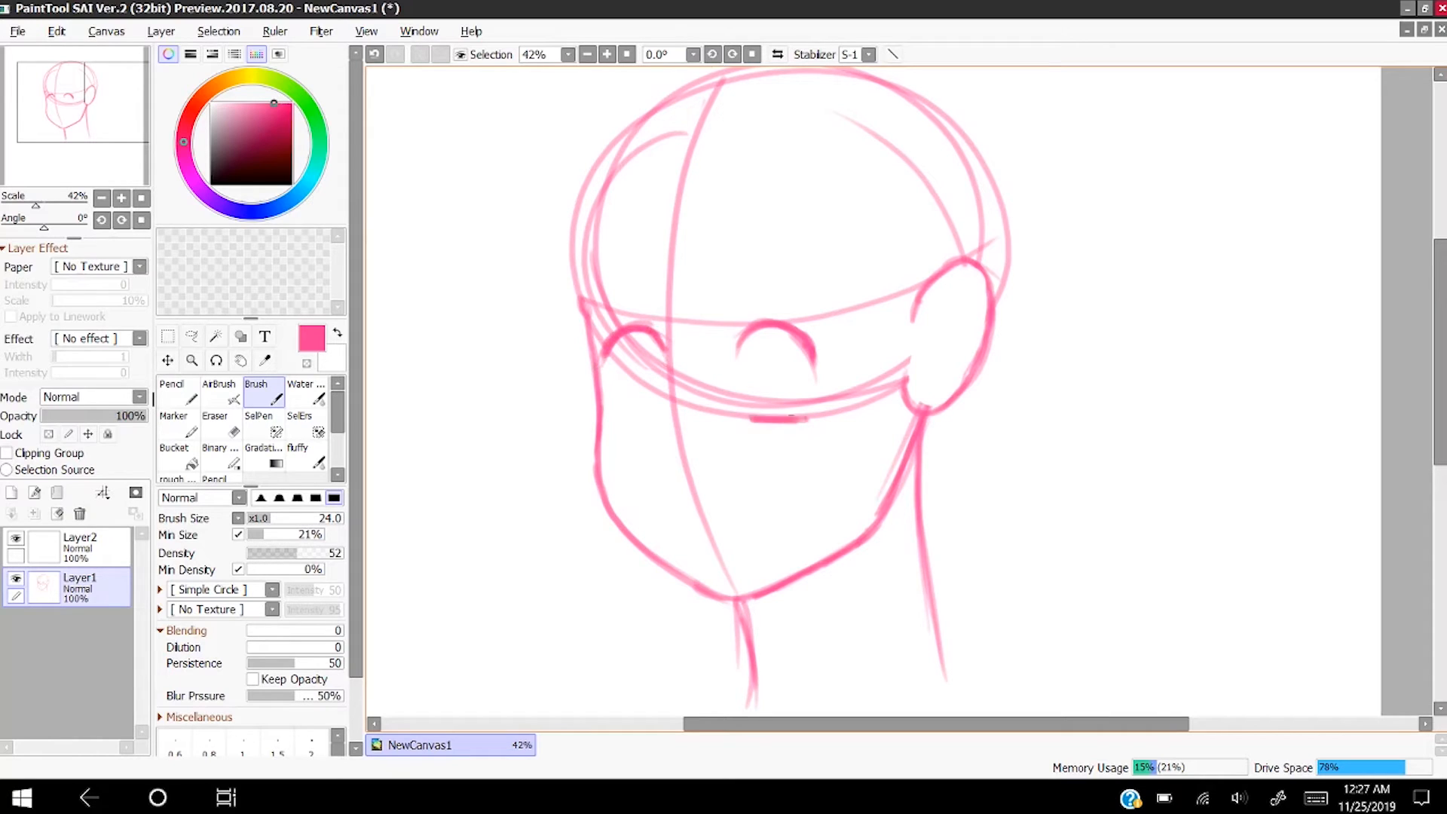
# - Undo the flat lower-lid stroke and draw a short, downward-curving lower eyelid under the eye nearer the ear
pyautogui.click(375, 55)
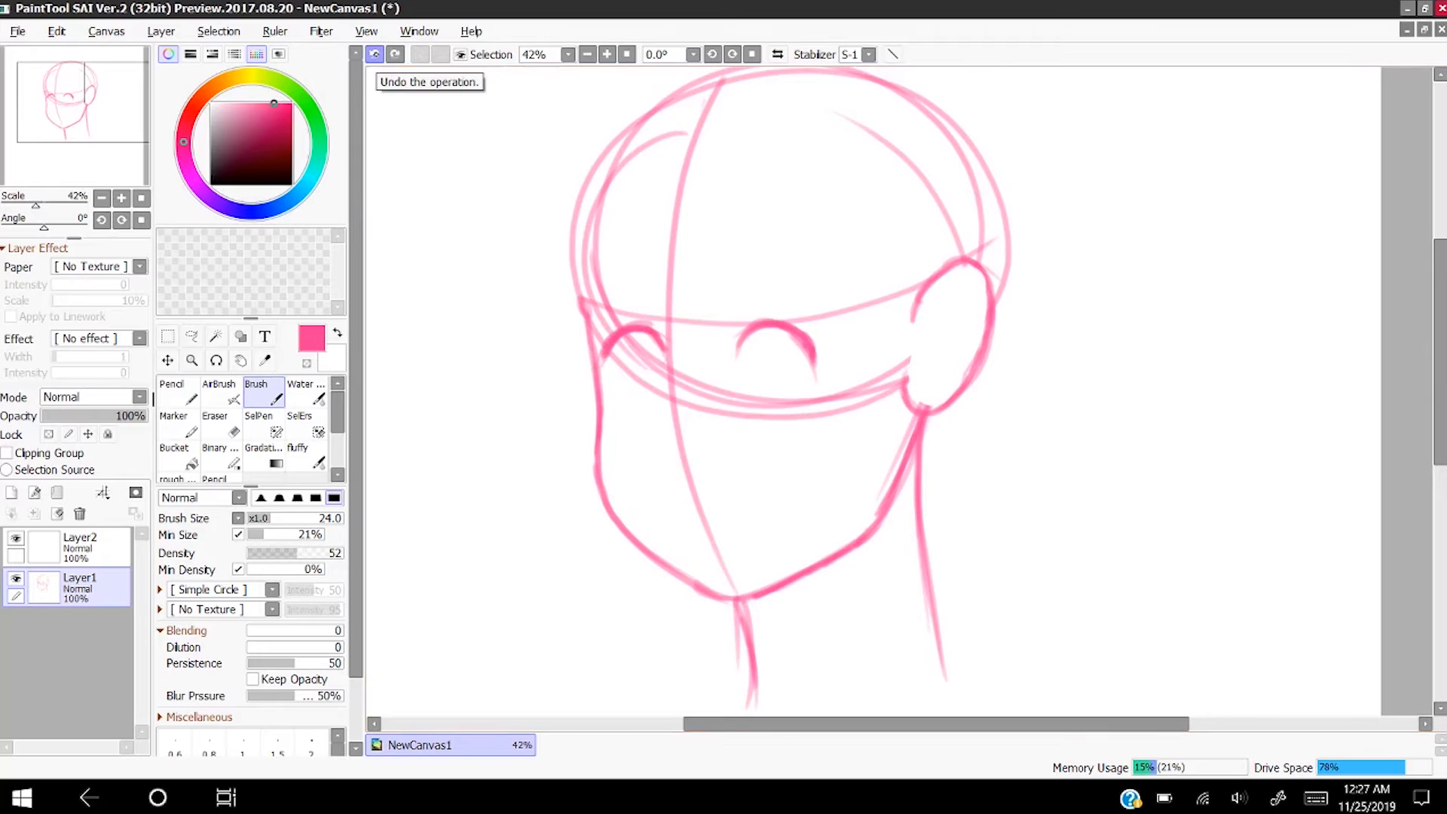
pyautogui.moveTo(760, 413); pyautogui.dragTo(804, 408)
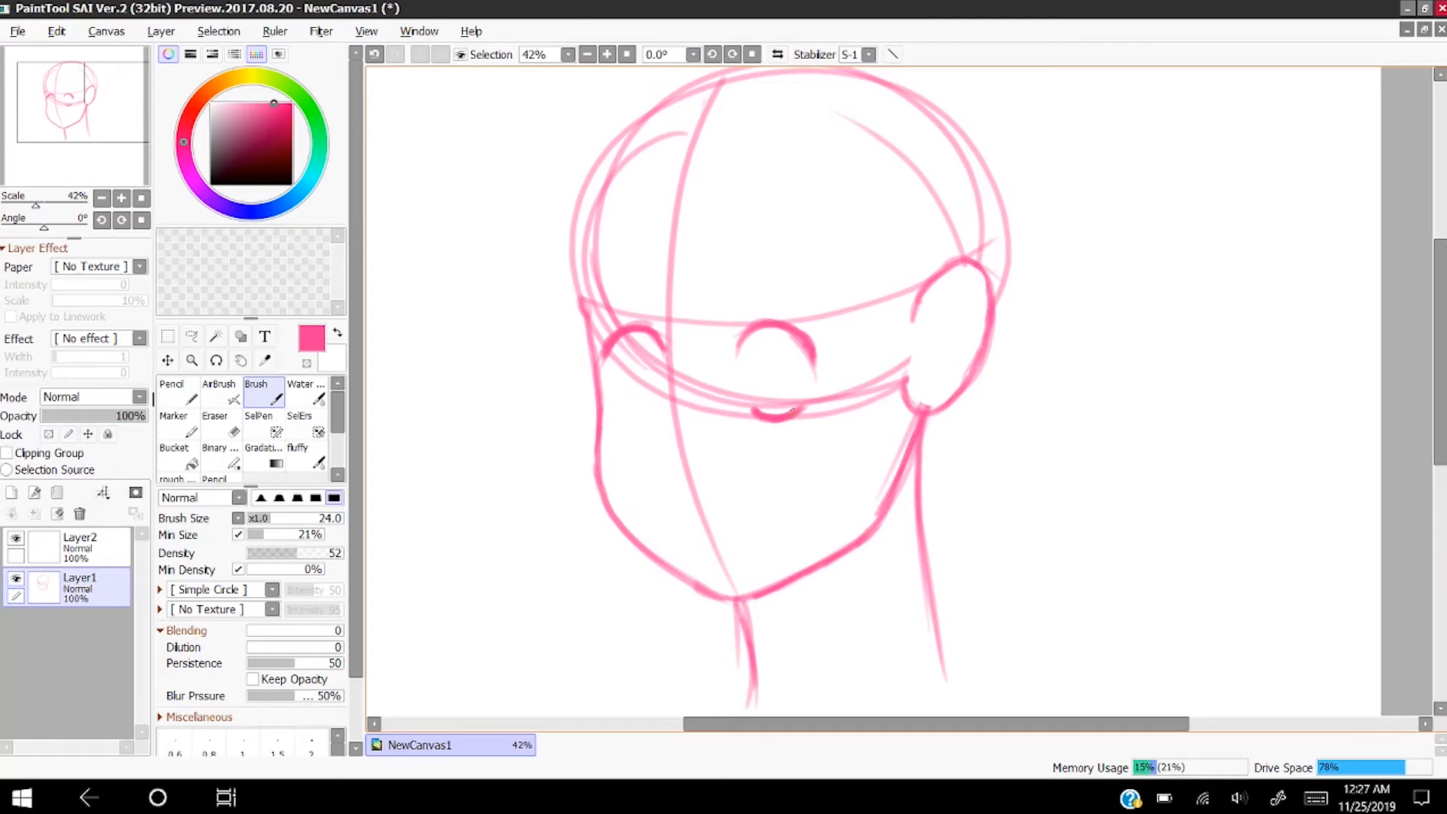
# - Draw a lower eyelid under the eye farther from the ear and flick eyelashes from the outer corners of both eyes
pyautogui.moveTo(619, 415); pyautogui.dragTo(662, 404)
pyautogui.moveTo(736, 356)
pyautogui.mouseDown()
pyautogui.moveTo(751, 328)
pyautogui.moveTo(820, 376)
pyautogui.moveTo(853, 338)
pyautogui.moveTo(833, 315)
pyautogui.mouseUp()
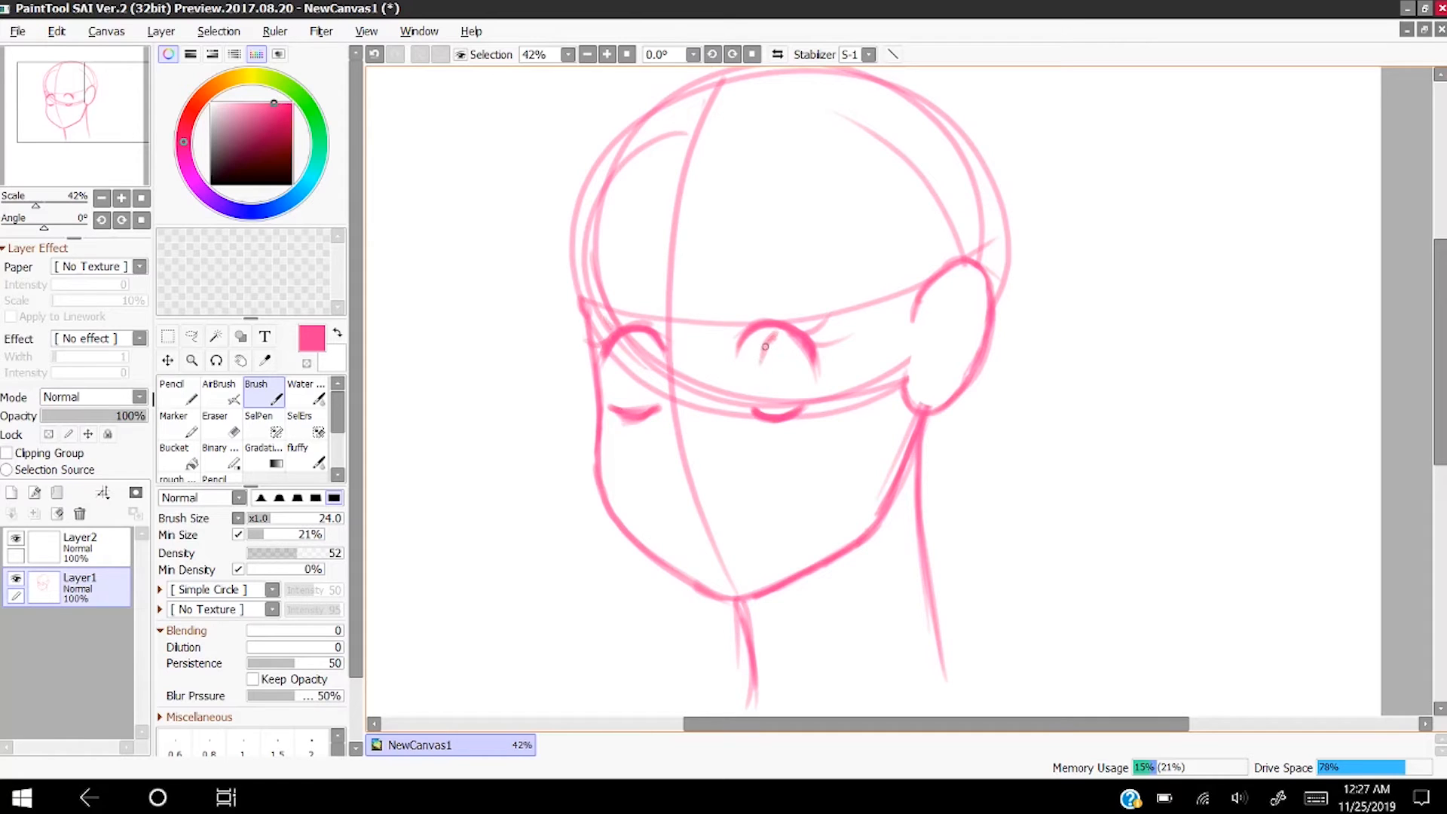
# - Draw a tall oval iris between the upper and lower lids of each eye
pyautogui.moveTo(773, 335)
pyautogui.mouseDown()
pyautogui.moveTo(761, 395)
pyautogui.moveTo(760, 352)
pyautogui.moveTo(771, 408)
pyautogui.moveTo(802, 408)
pyautogui.moveTo(754, 388)
pyautogui.moveTo(807, 383)
pyautogui.moveTo(775, 405)
pyautogui.moveTo(808, 366)
pyautogui.moveTo(768, 336)
pyautogui.moveTo(756, 397)
pyautogui.mouseUp()
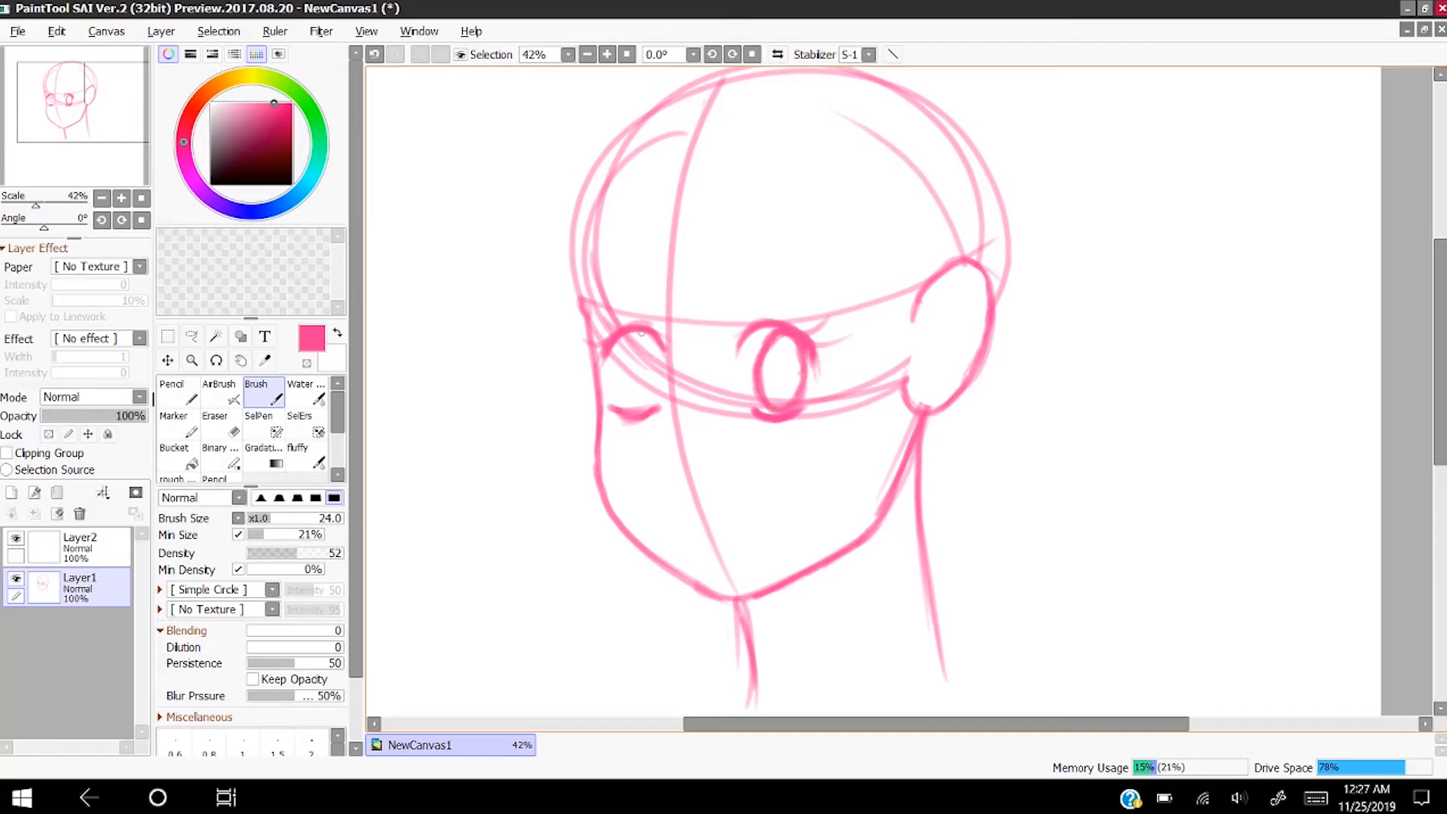
pyautogui.moveTo(638, 332)
pyautogui.mouseDown()
pyautogui.moveTo(628, 401)
pyautogui.moveTo(621, 372)
pyautogui.moveTo(644, 410)
pyautogui.moveTo(631, 391)
pyautogui.moveTo(649, 407)
pyautogui.moveTo(661, 367)
pyautogui.moveTo(653, 402)
pyautogui.moveTo(665, 349)
pyautogui.mouseUp()
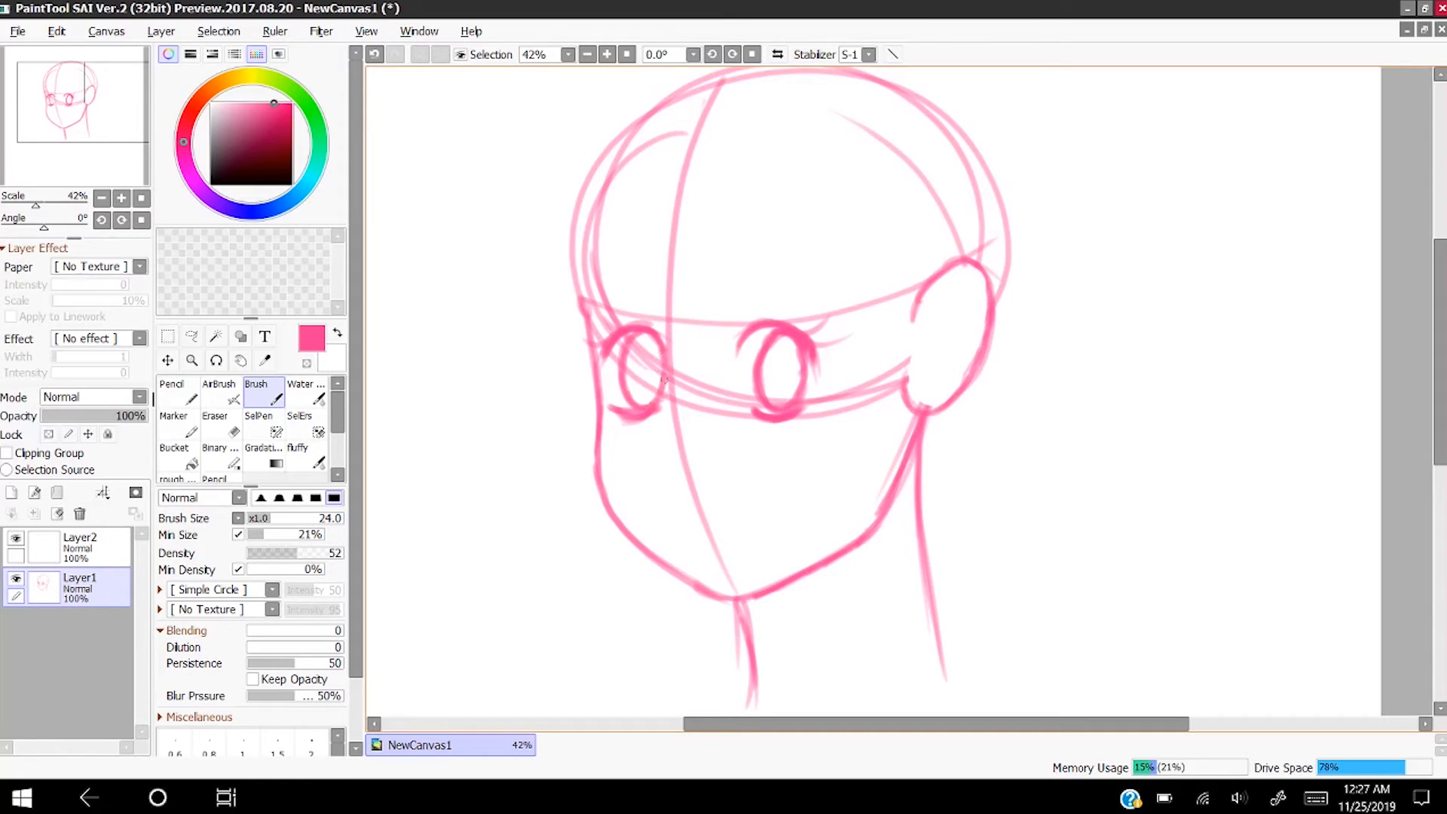
pyautogui.moveTo(664, 403); pyautogui.dragTo(646, 332)
# - Draw a curved highlight outline at the top of each iris and a solid round pupil inside it
pyautogui.moveTo(788, 351); pyautogui.dragTo(773, 365)
pyautogui.moveTo(656, 339); pyautogui.dragTo(638, 358)
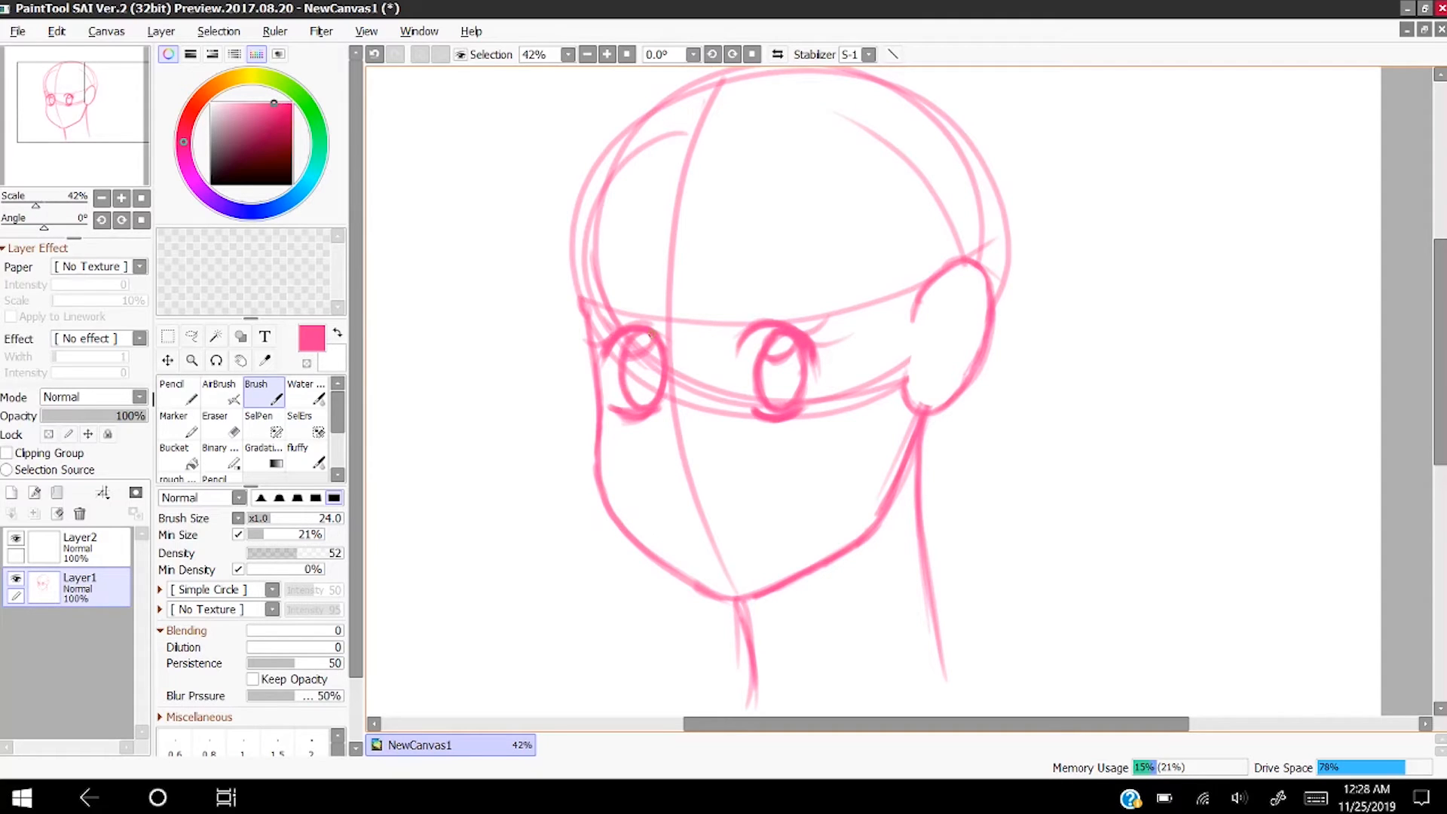
pyautogui.moveTo(785, 369); pyautogui.dragTo(788, 374)
pyautogui.moveTo(643, 368)
pyautogui.mouseDown()
pyautogui.moveTo(647, 352)
pyautogui.moveTo(626, 366)
pyautogui.moveTo(645, 365)
pyautogui.mouseUp()
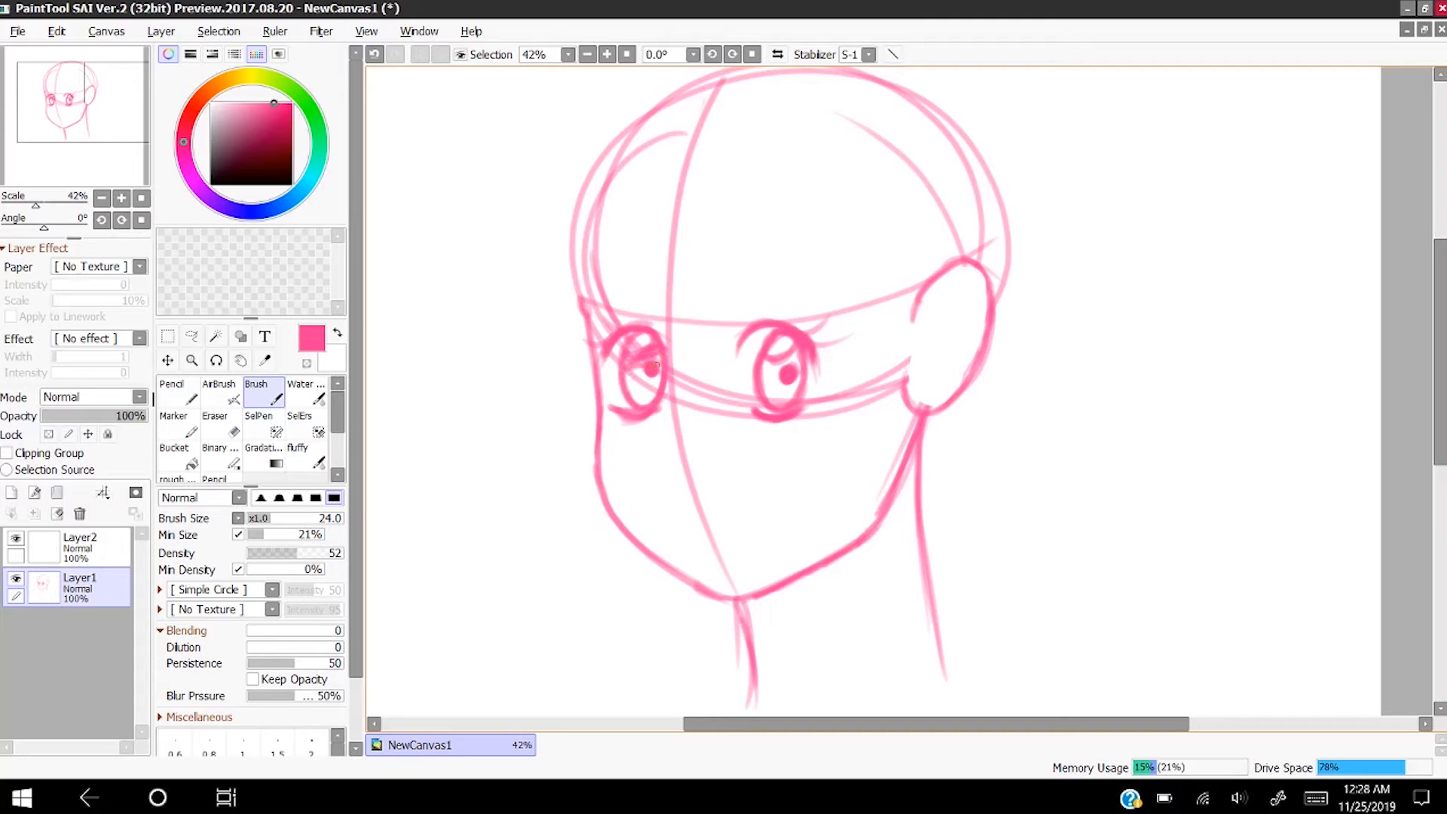
# - Shade the upper part of both irises beneath the highlights and add short radiating strokes along their lower edges
pyautogui.moveTo(805, 351)
pyautogui.mouseDown()
pyautogui.moveTo(762, 371)
pyautogui.moveTo(776, 377)
pyautogui.mouseUp()
pyautogui.moveTo(627, 374); pyautogui.dragTo(646, 365)
pyautogui.scroll(5, 671, 384)
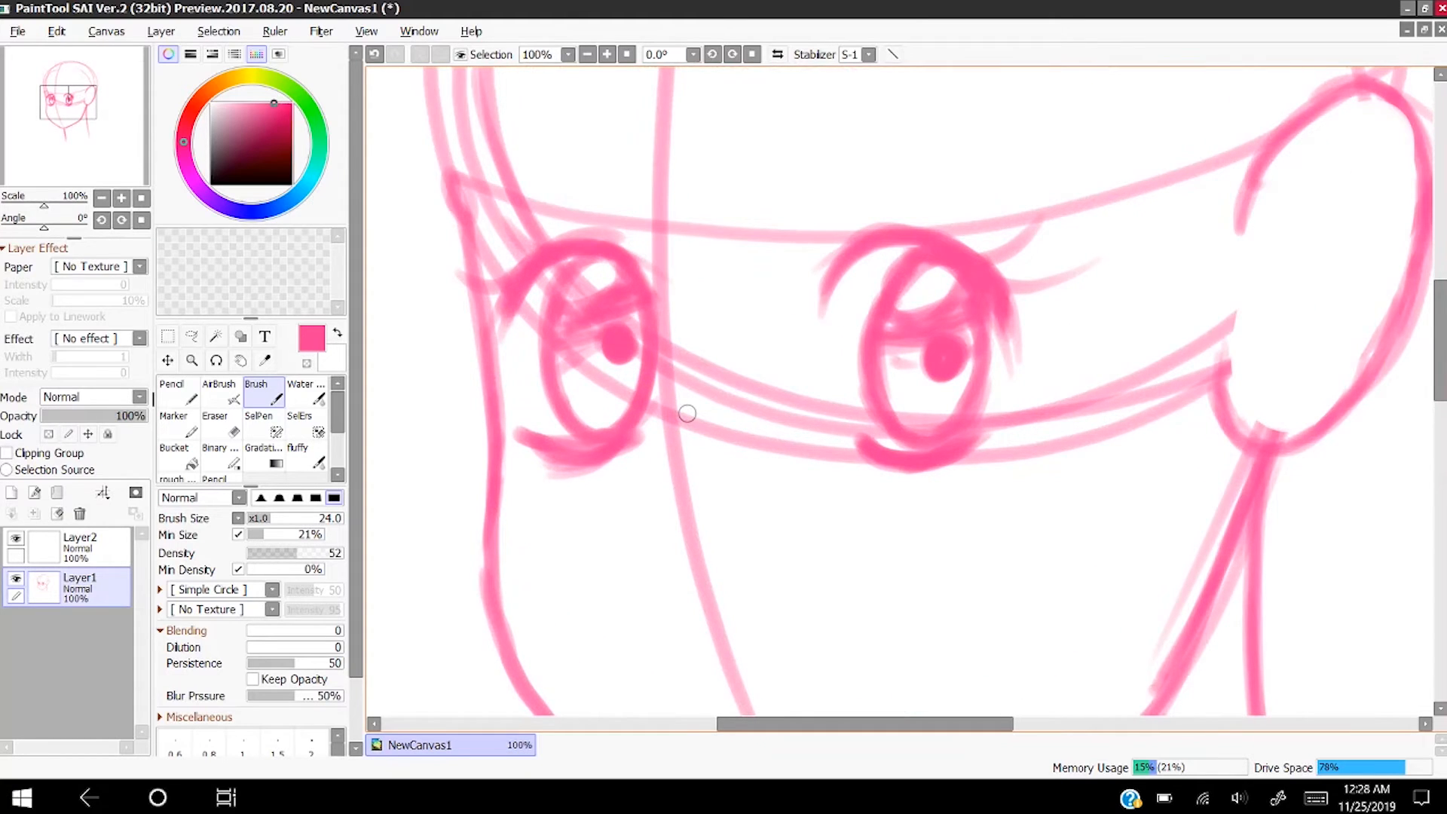
pyautogui.moveTo(581, 386)
pyautogui.mouseDown()
pyautogui.moveTo(609, 408)
pyautogui.moveTo(623, 395)
pyautogui.mouseUp()
pyautogui.moveTo(896, 379)
pyautogui.mouseDown()
pyautogui.moveTo(913, 412)
pyautogui.moveTo(954, 392)
pyautogui.mouseUp()
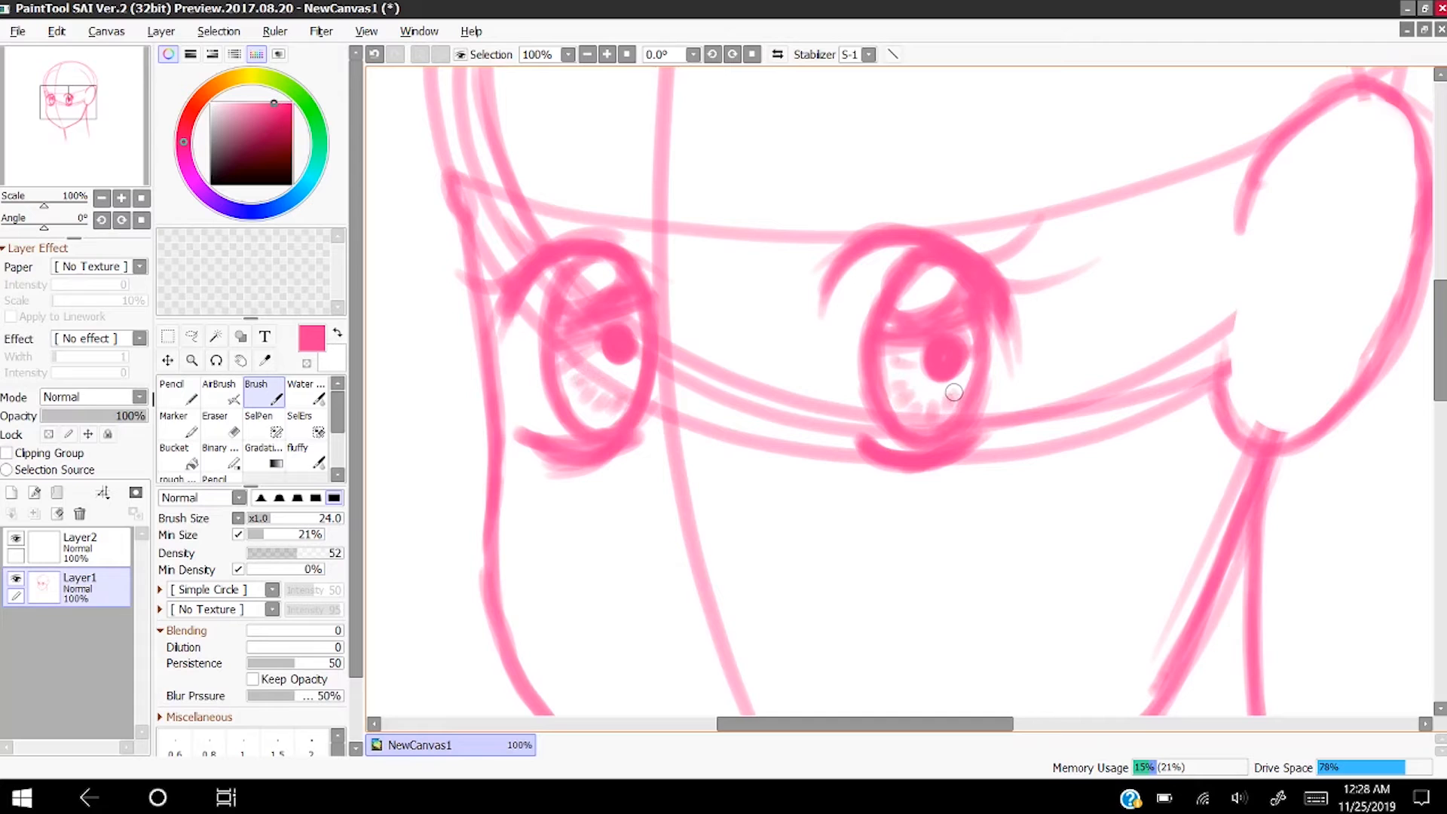
# - Draw a thin curved eyelid crease just above the upper lid of each eye
pyautogui.scroll(-6, 954, 392)
pyautogui.scroll(3, 878, 303)
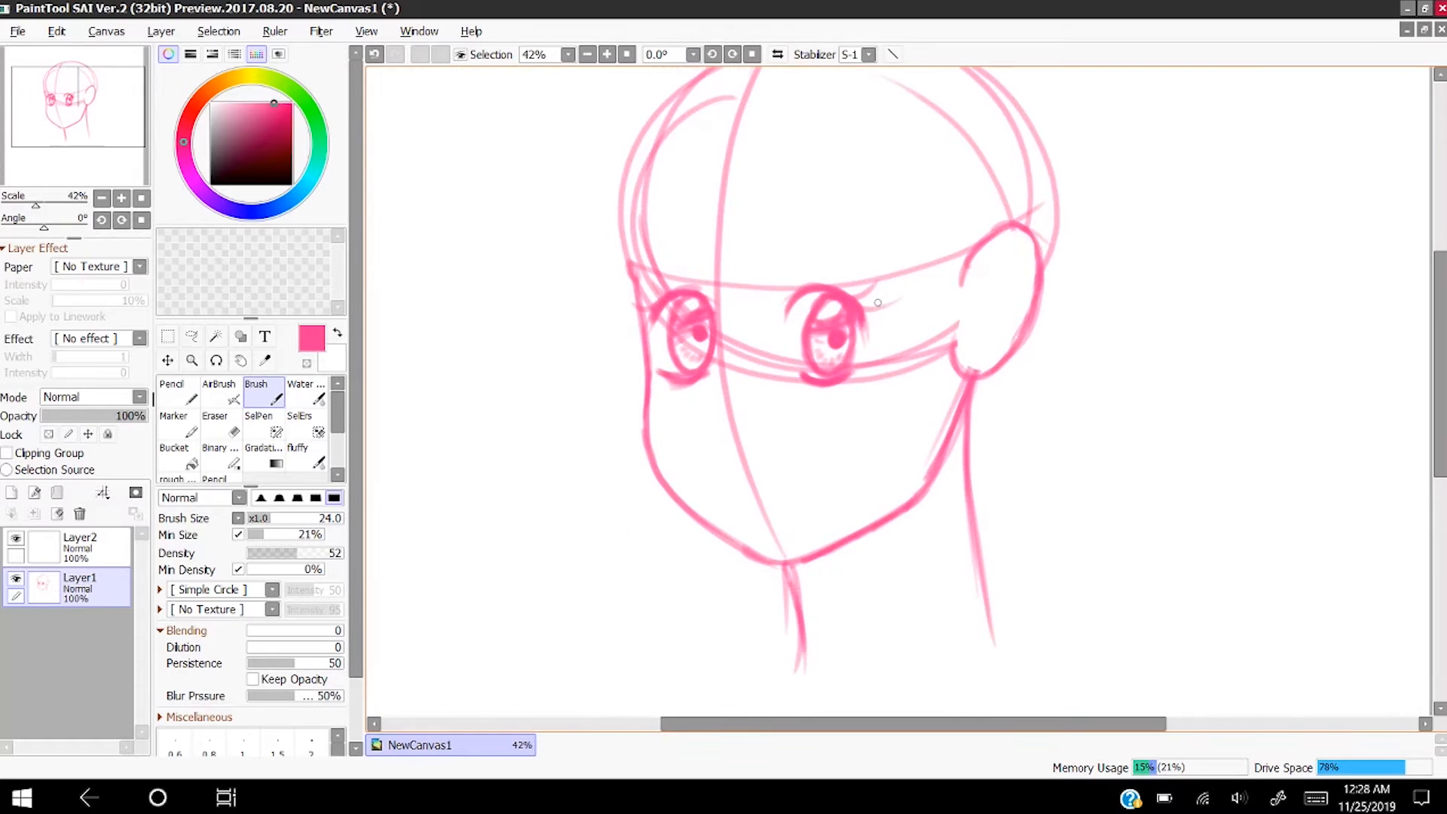
pyautogui.scroll(3, 761, 264)
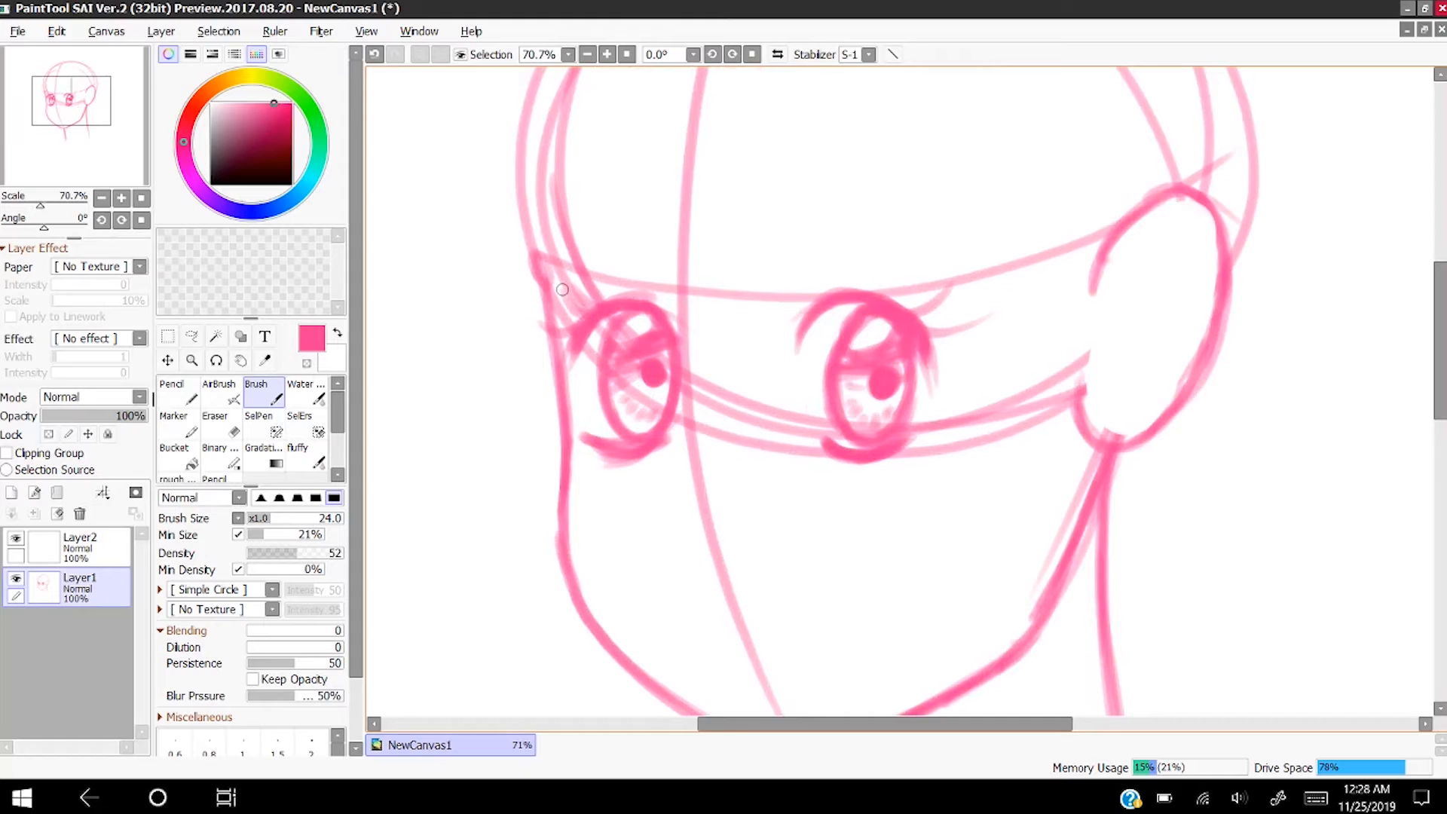
pyautogui.scroll(-2, 631, 286)
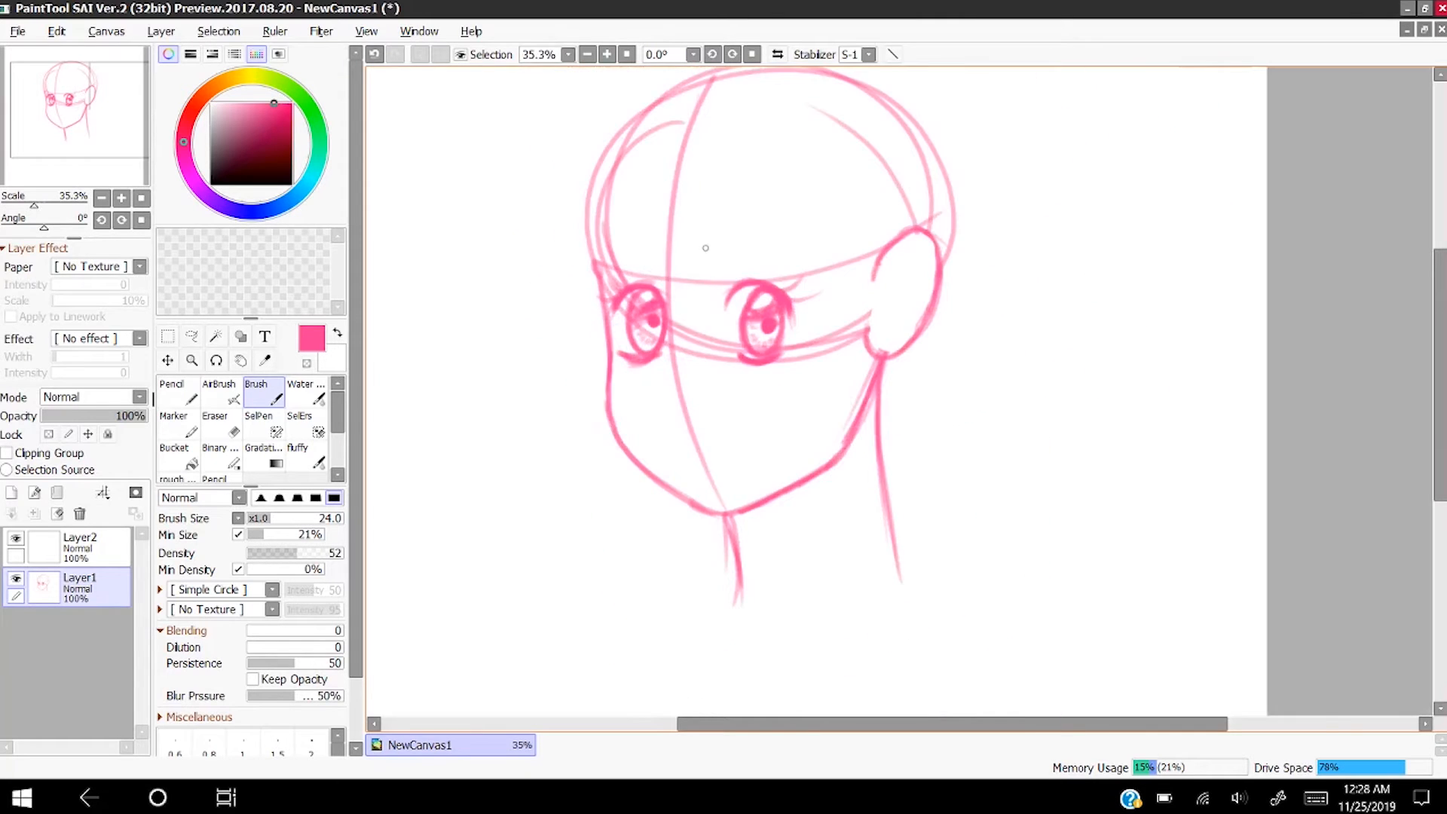
pyautogui.scroll(-1, 706, 249)
pyautogui.scroll(1, 688, 362)
pyautogui.scroll(2, 689, 362)
pyautogui.scroll(-2, 649, 293)
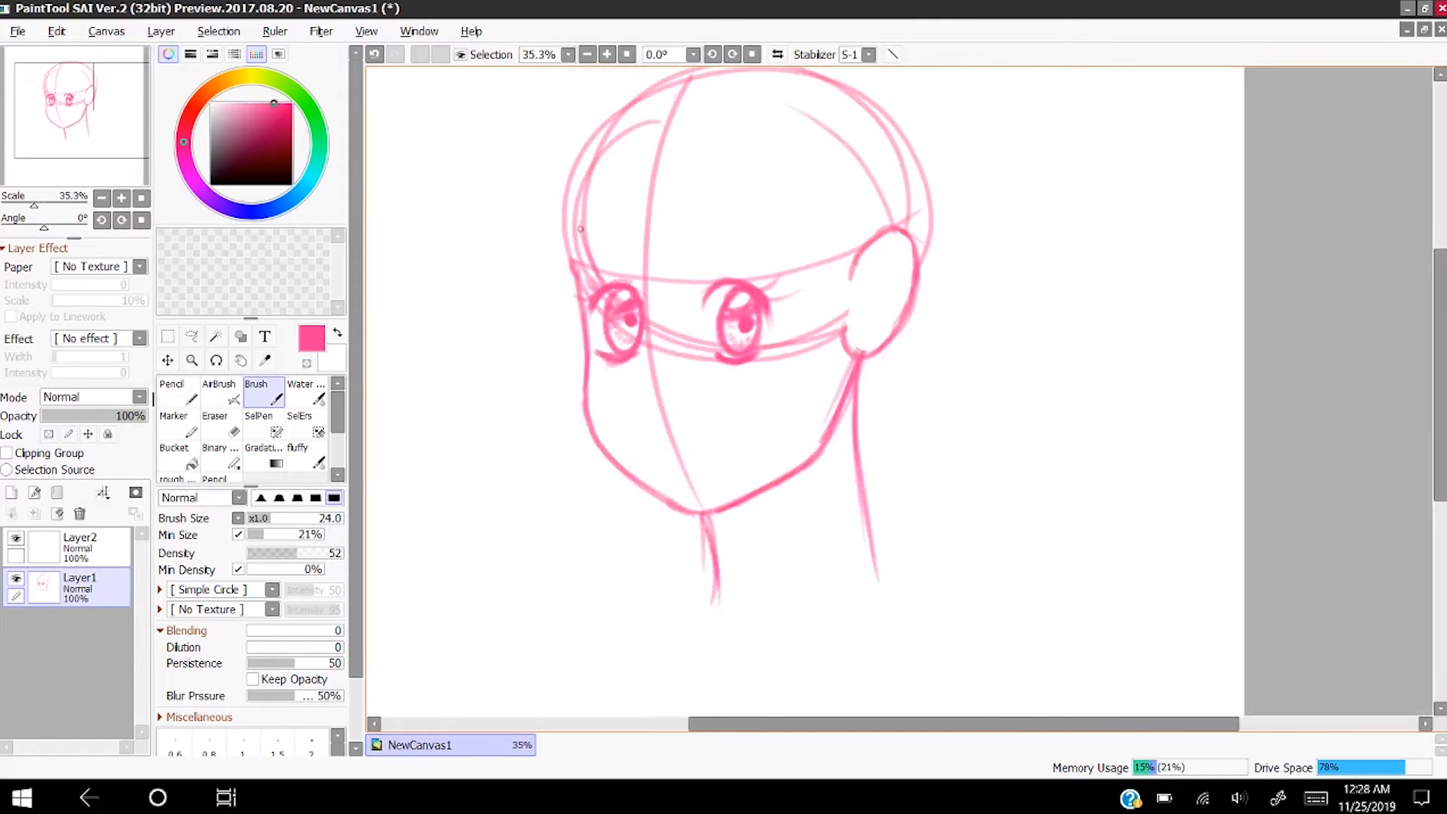
pyautogui.scroll(2, 701, 293)
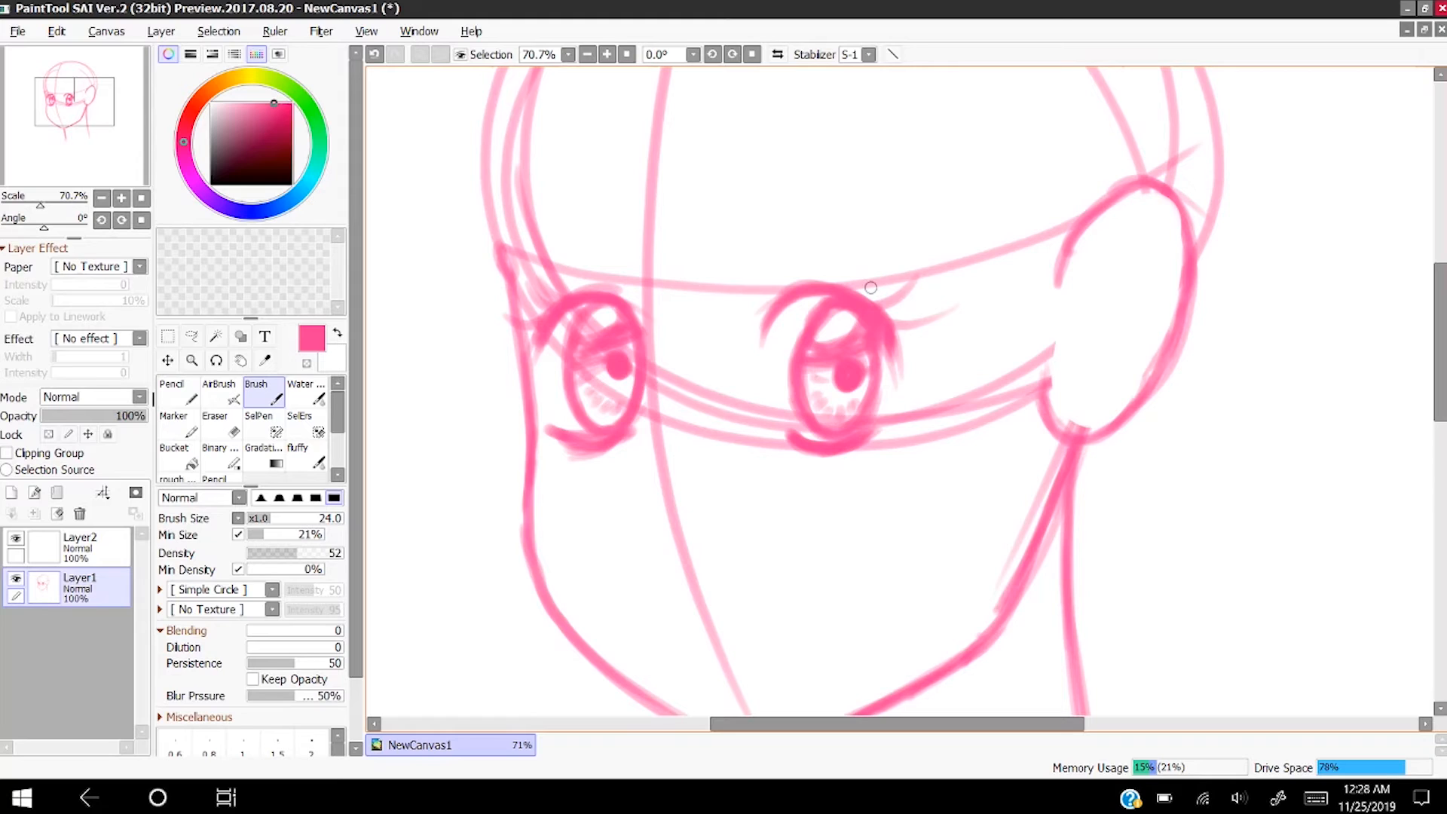
pyautogui.moveTo(873, 286)
pyautogui.mouseDown()
pyautogui.moveTo(771, 285)
pyautogui.moveTo(816, 268)
pyautogui.moveTo(764, 288)
pyautogui.mouseUp()
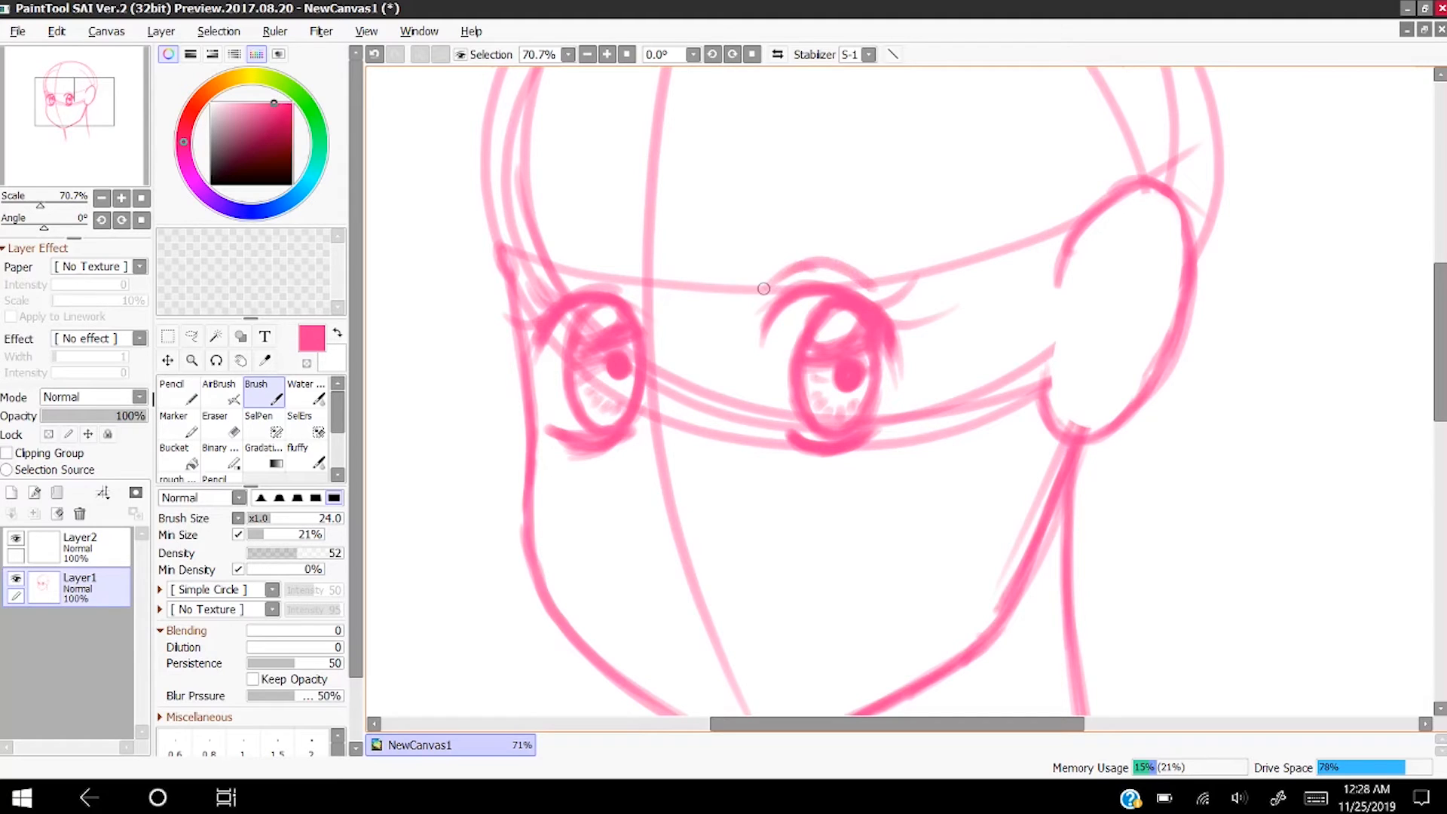
pyautogui.moveTo(535, 306)
pyautogui.mouseDown()
pyautogui.moveTo(590, 277)
pyautogui.moveTo(575, 277)
pyautogui.moveTo(639, 289)
pyautogui.moveTo(578, 275)
pyautogui.moveTo(632, 279)
pyautogui.mouseUp()
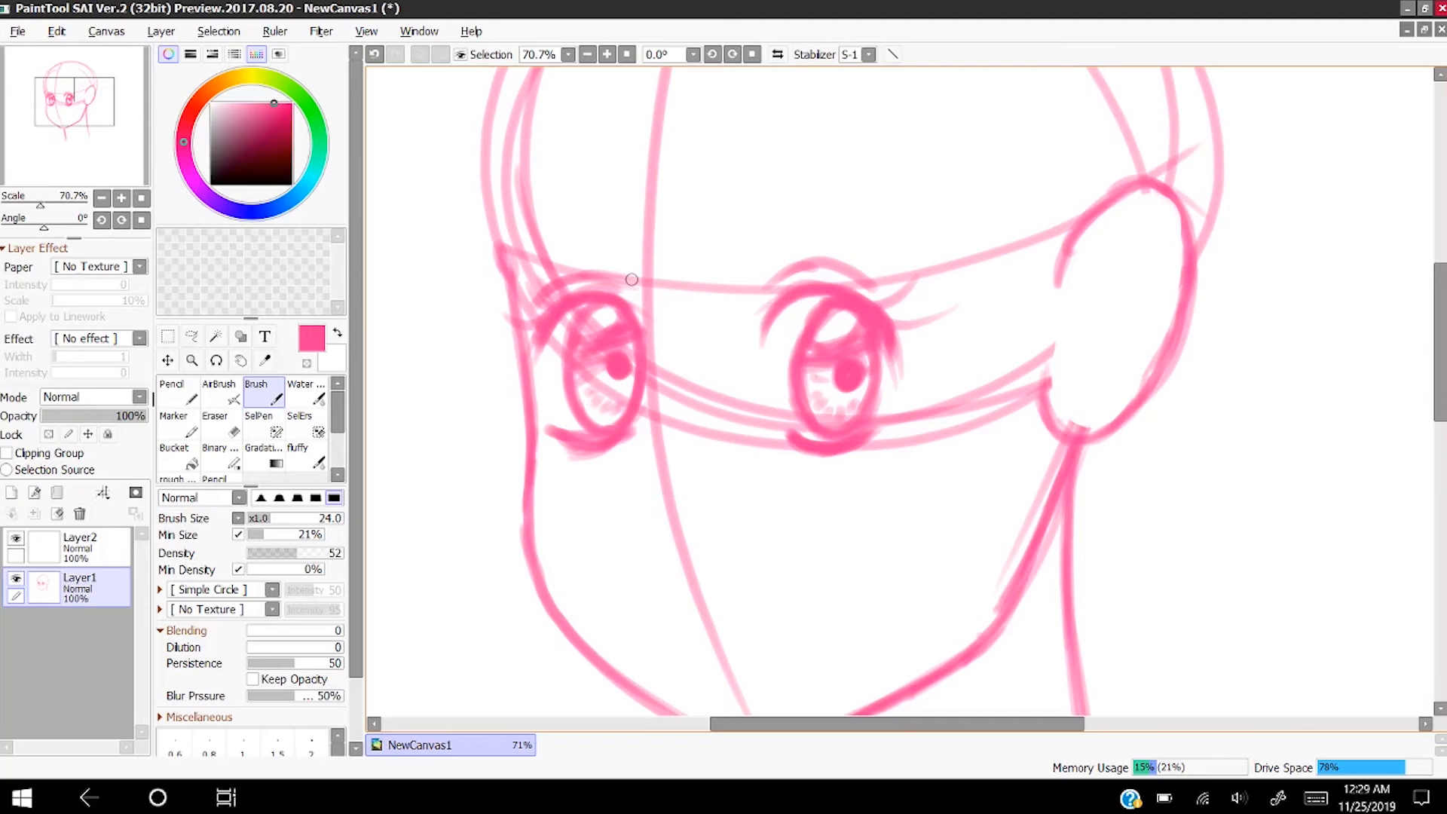
# - Draw a thick arched eyebrow outline above the eye nearer the ear, tapering toward the ear
pyautogui.scroll(-5, 632, 280)
pyautogui.scroll(5, 705, 221)
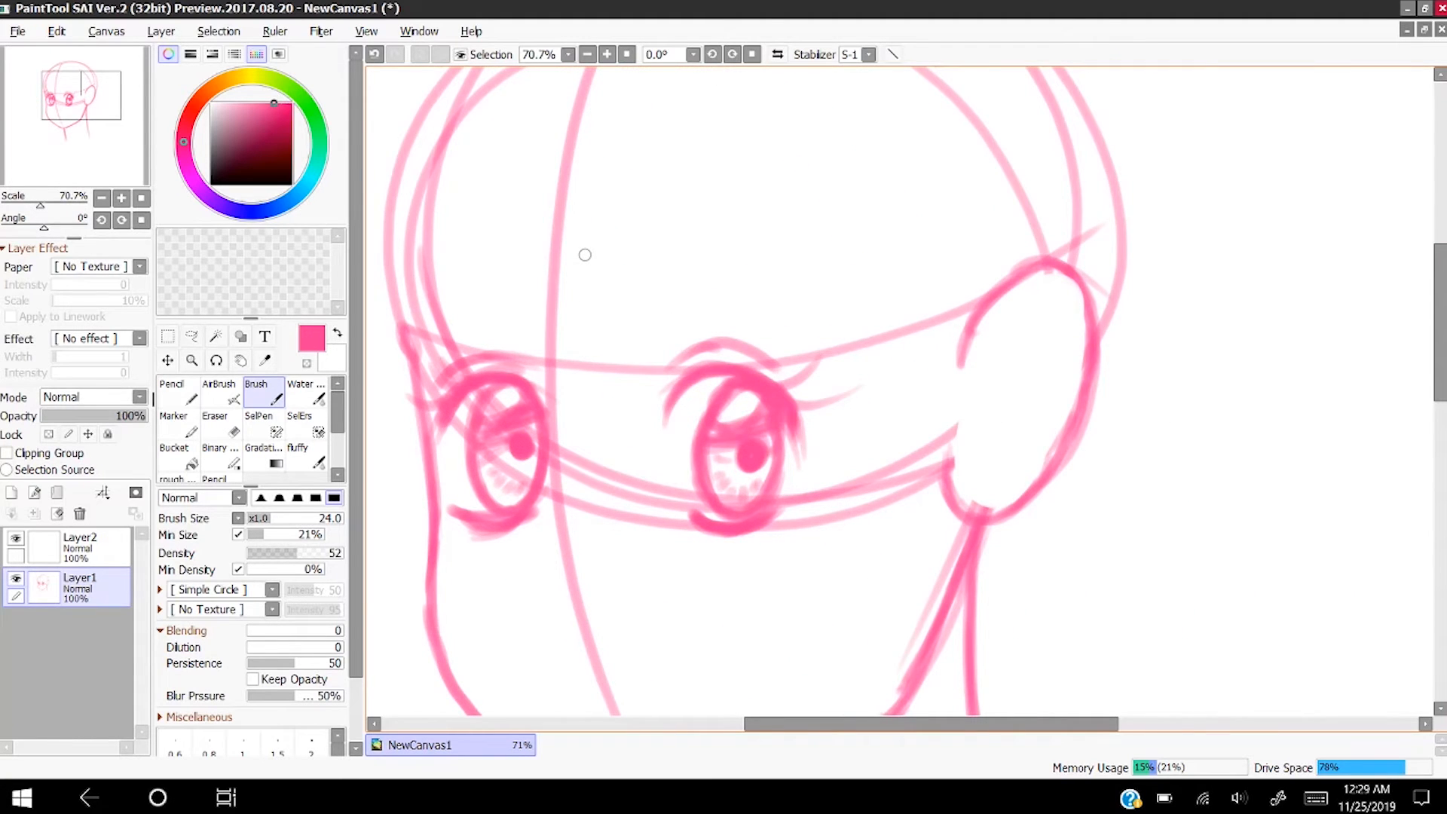
pyautogui.moveTo(830, 313); pyautogui.dragTo(717, 258)
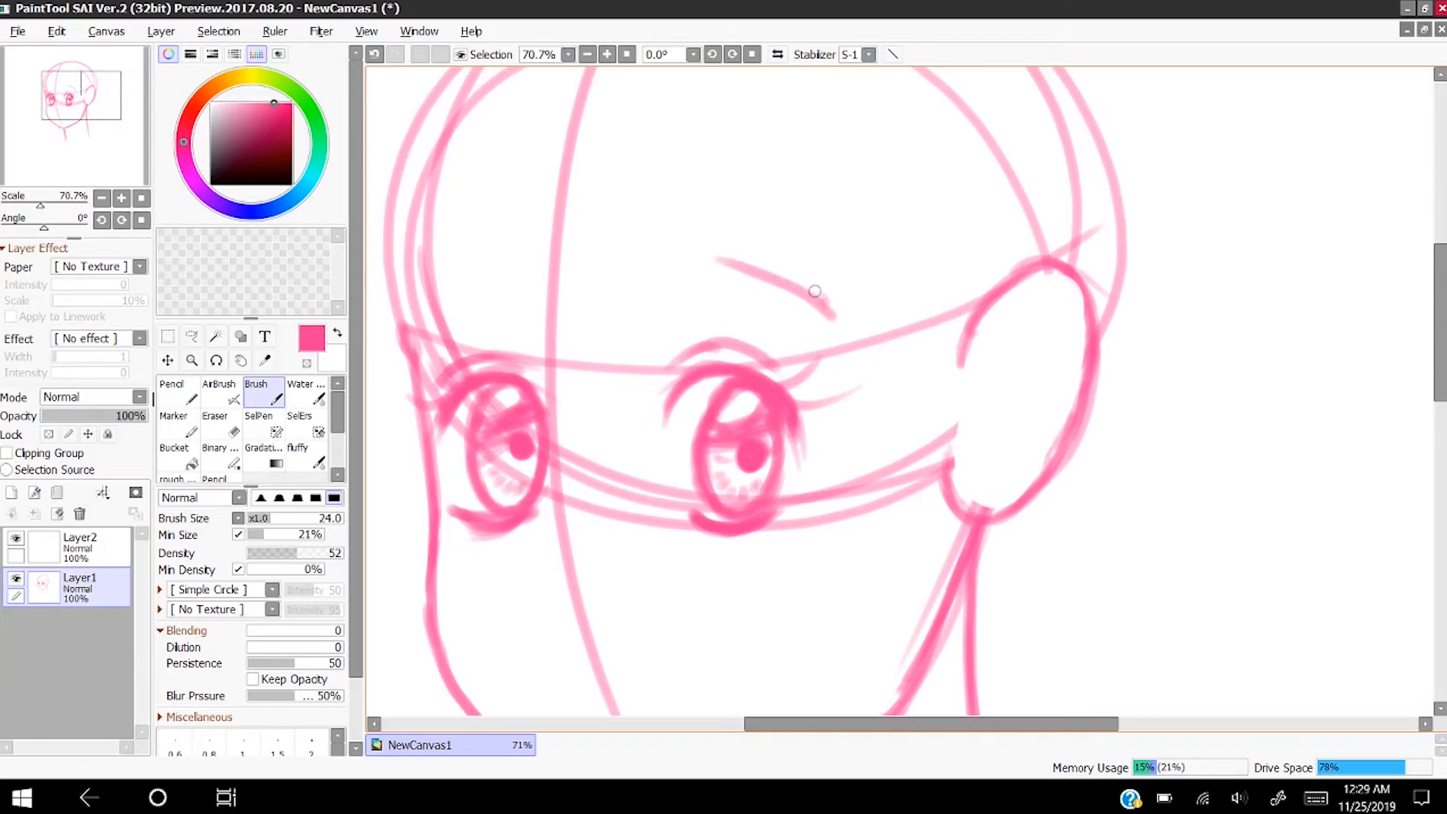
pyautogui.moveTo(820, 296); pyautogui.dragTo(664, 269)
pyautogui.moveTo(779, 281)
pyautogui.mouseDown()
pyautogui.moveTo(640, 280)
pyautogui.moveTo(650, 272)
pyautogui.moveTo(638, 317)
pyautogui.mouseUp()
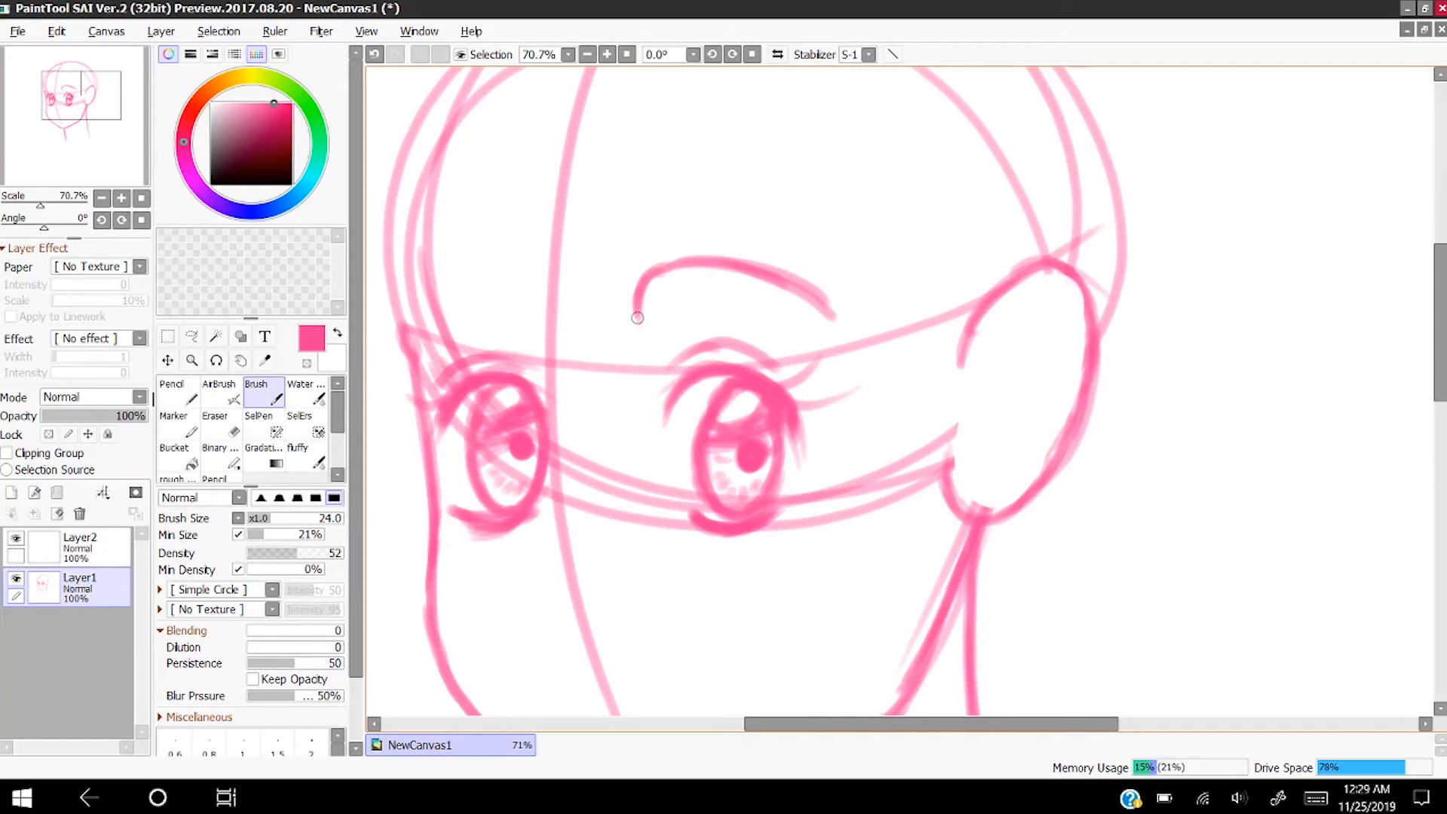
pyautogui.moveTo(638, 317); pyautogui.dragTo(798, 307)
pyautogui.moveTo(700, 308); pyautogui.dragTo(845, 326)
pyautogui.moveTo(757, 301)
pyautogui.mouseDown()
pyautogui.moveTo(848, 328)
pyautogui.moveTo(721, 304)
pyautogui.mouseUp()
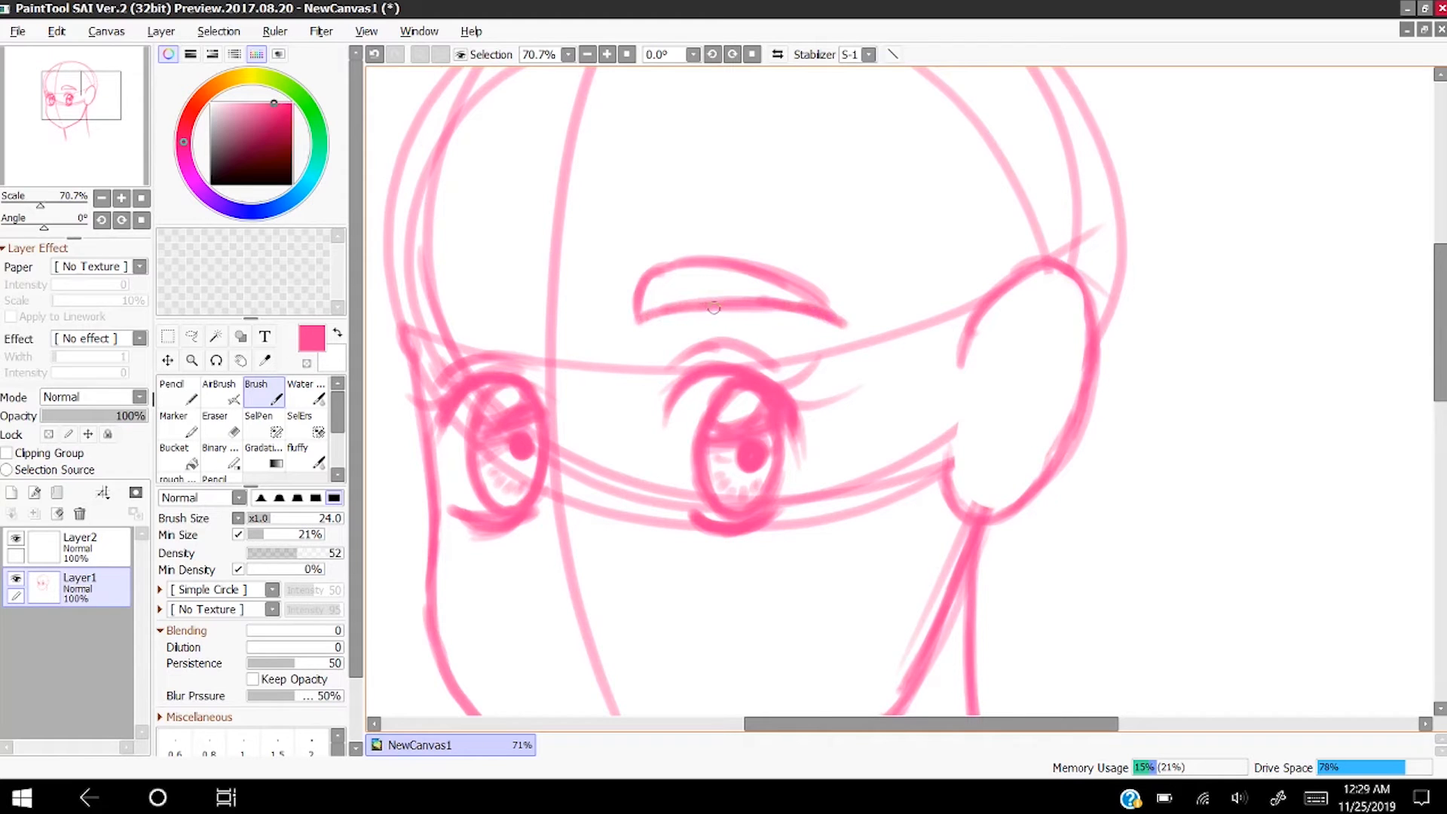
# - Draw a shorter matching eyebrow outline above the far eye, tapering toward the edge of the face
pyautogui.scroll(-5, 781, 321)
pyautogui.scroll(5, 701, 322)
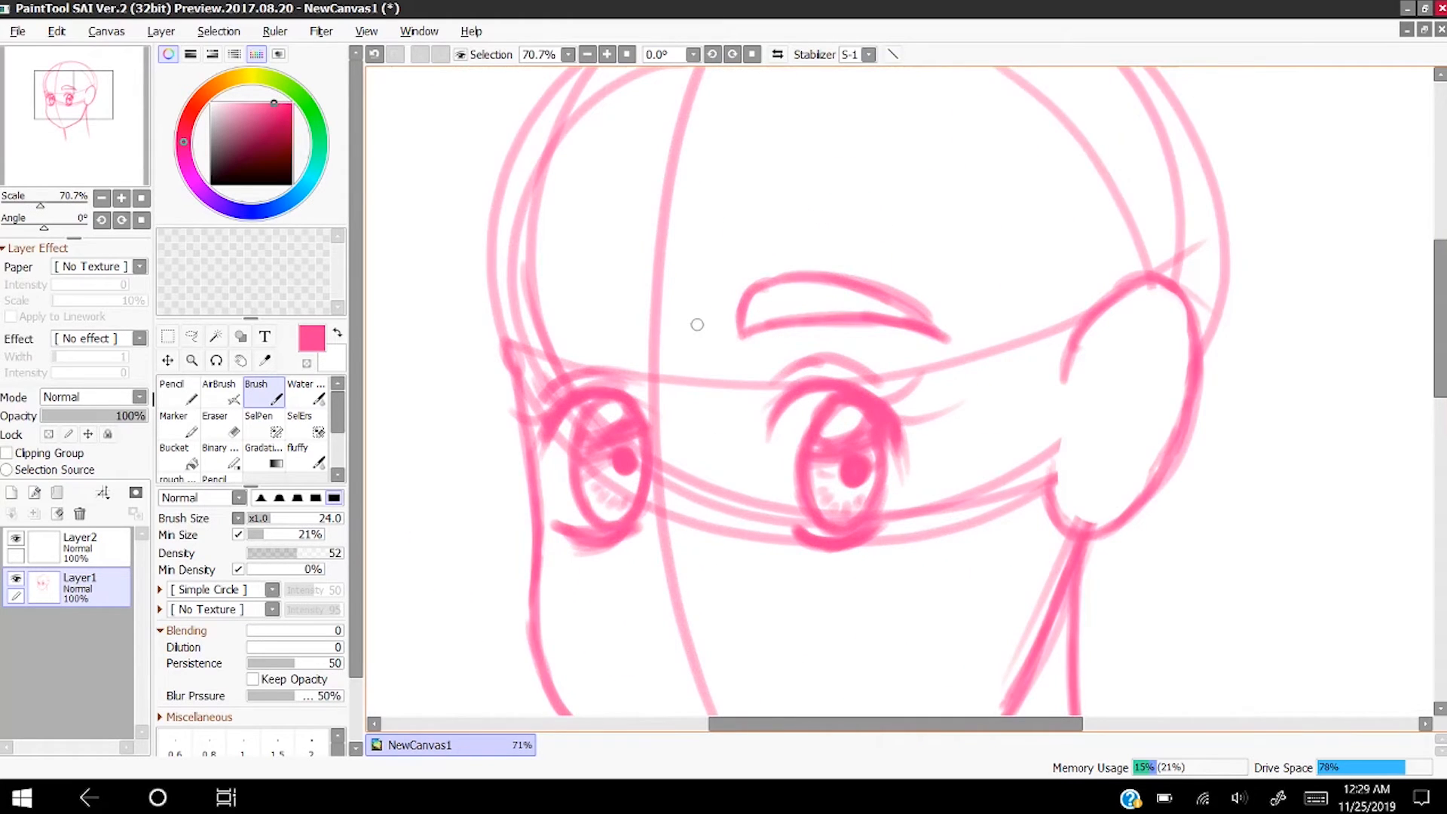
pyautogui.moveTo(527, 343); pyautogui.dragTo(601, 300)
pyautogui.moveTo(532, 335)
pyautogui.mouseDown()
pyautogui.moveTo(614, 294)
pyautogui.moveTo(637, 309)
pyautogui.moveTo(633, 347)
pyautogui.mouseUp()
pyautogui.moveTo(624, 296)
pyautogui.mouseDown()
pyautogui.moveTo(631, 350)
pyautogui.moveTo(539, 346)
pyautogui.moveTo(561, 336)
pyautogui.moveTo(518, 365)
pyautogui.mouseUp()
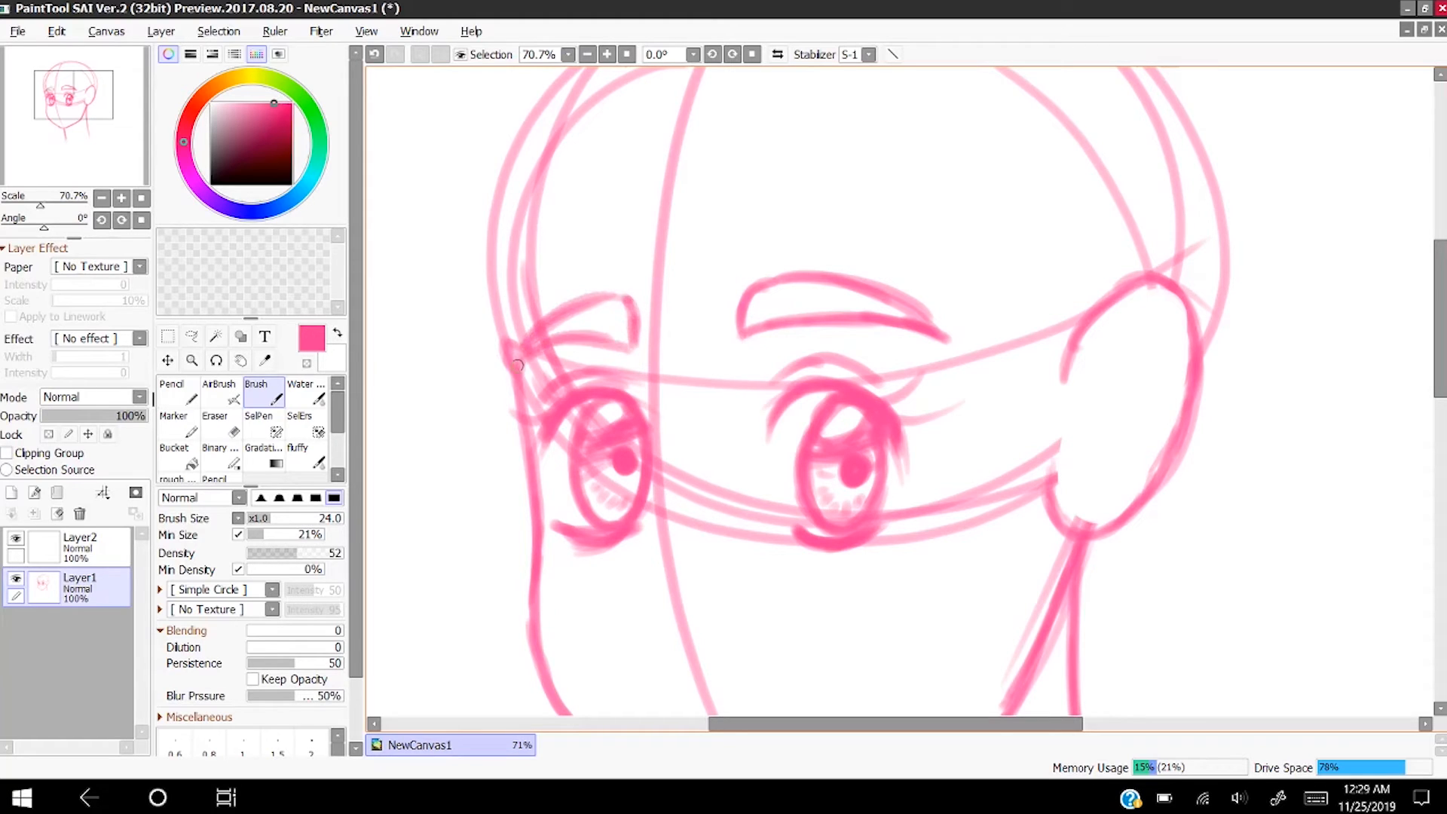
# - Draw an angled nose profile starting at the vertical guide below eye level, and mark a small nostril on the guide
pyautogui.scroll(-3, 616, 292)
pyautogui.scroll(1, 592, 309)
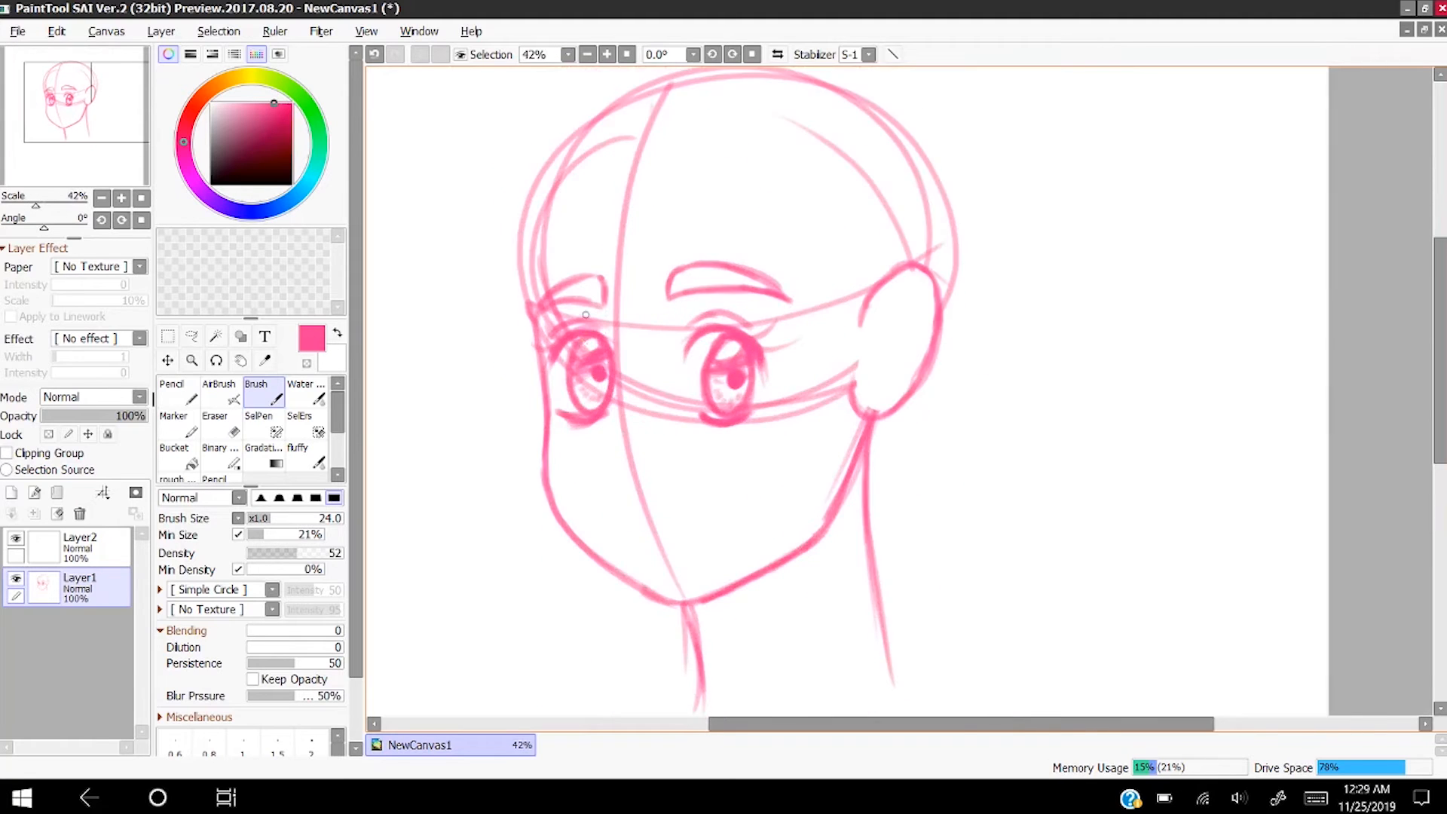
pyautogui.scroll(-2, 591, 309)
pyautogui.scroll(1, 603, 321)
pyautogui.scroll(2, 611, 330)
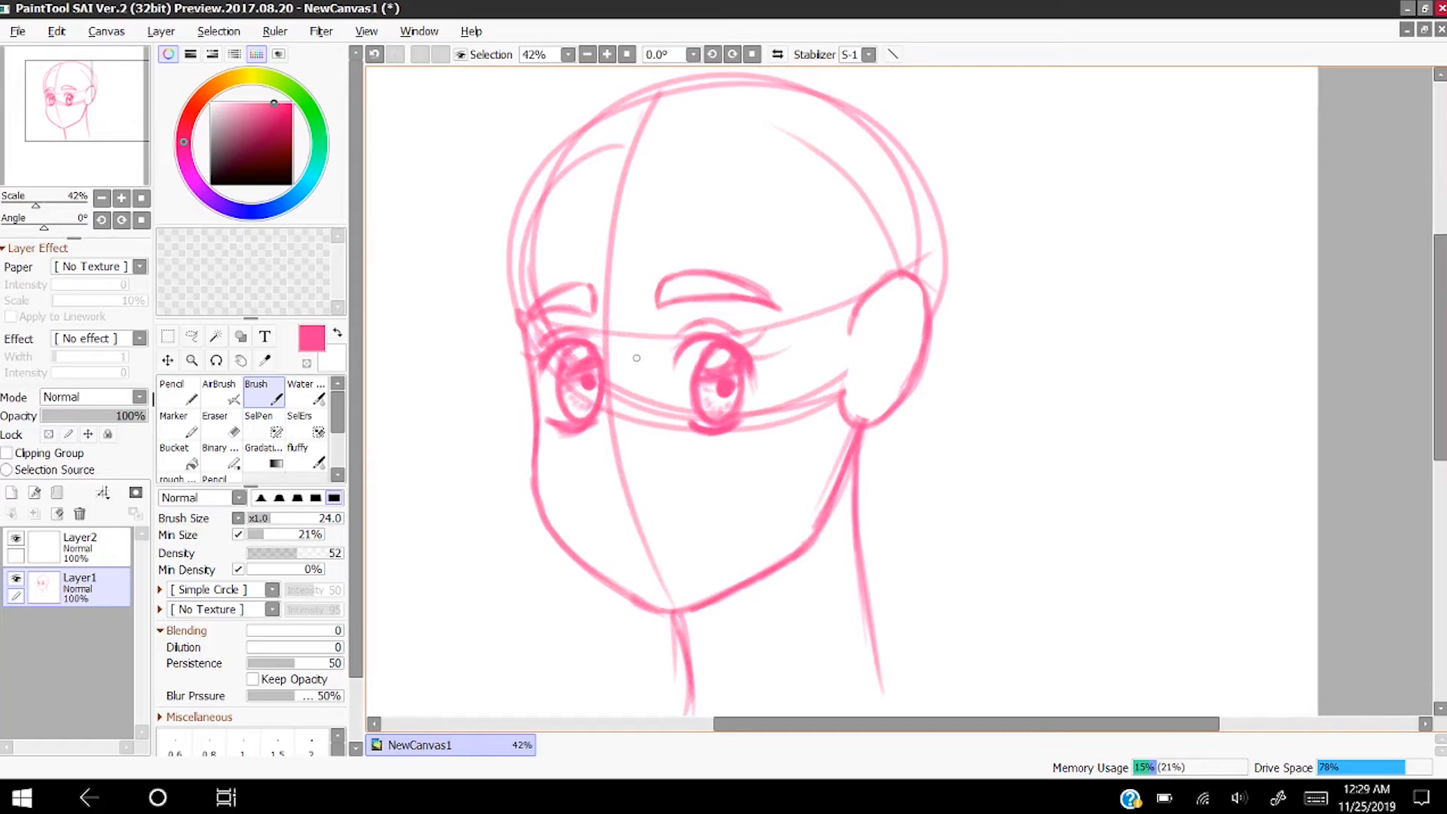
pyautogui.scroll(-2, 636, 358)
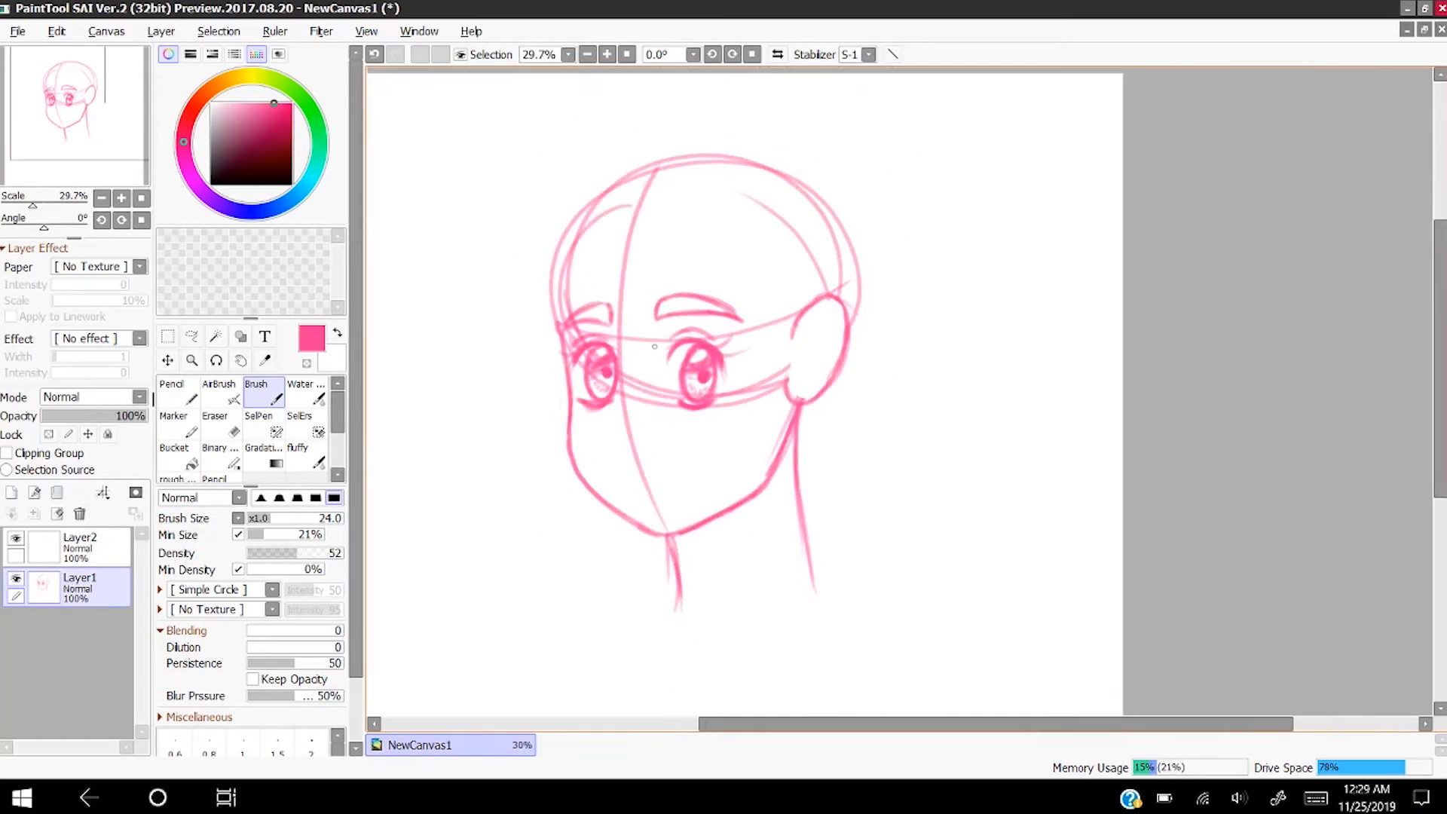
pyautogui.scroll(3, 625, 370)
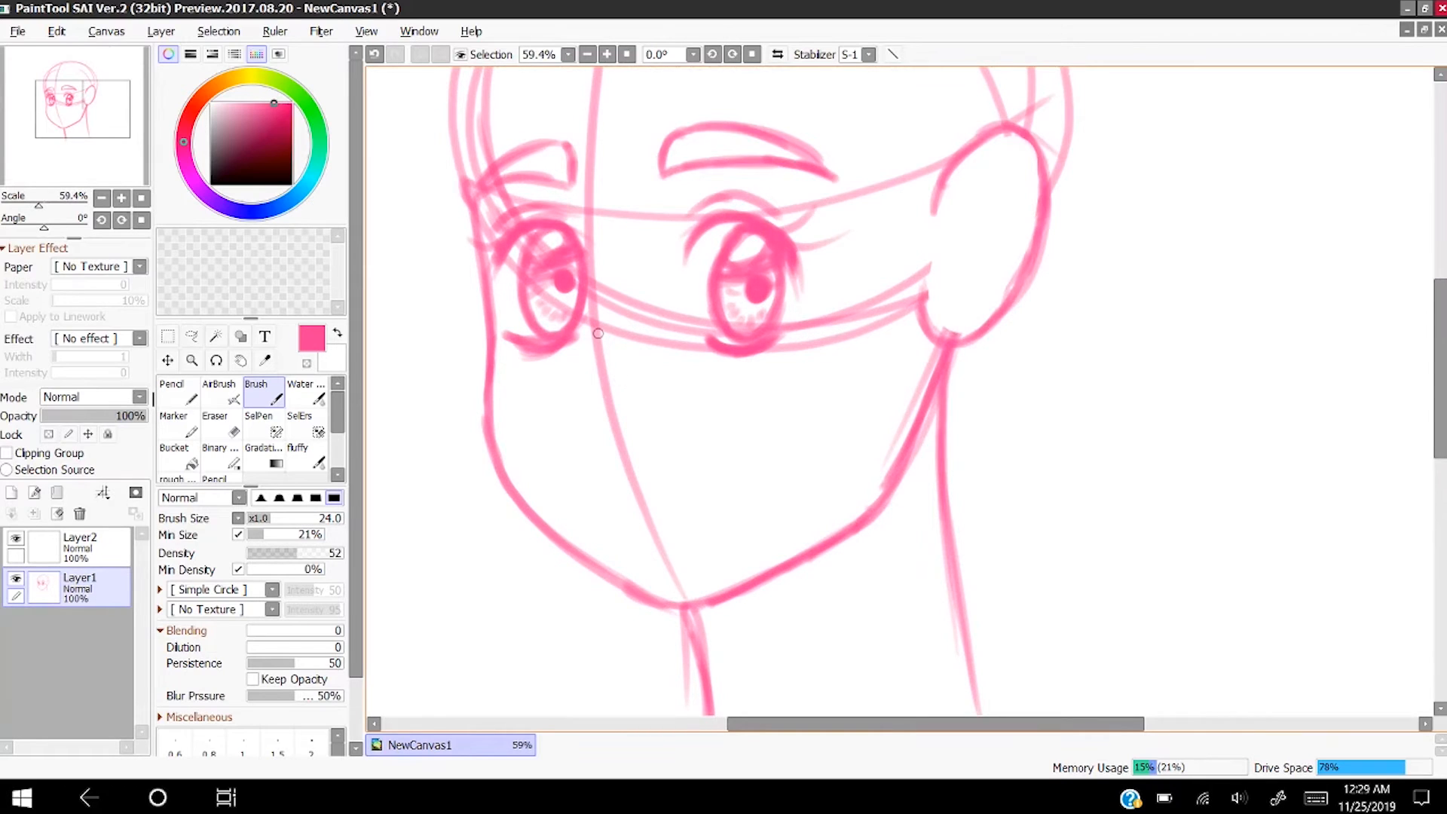
pyautogui.moveTo(598, 333)
pyautogui.mouseDown()
pyautogui.moveTo(558, 407)
pyautogui.moveTo(568, 392)
pyautogui.moveTo(564, 421)
pyautogui.moveTo(592, 446)
pyautogui.moveTo(562, 418)
pyautogui.moveTo(588, 440)
pyautogui.mouseUp()
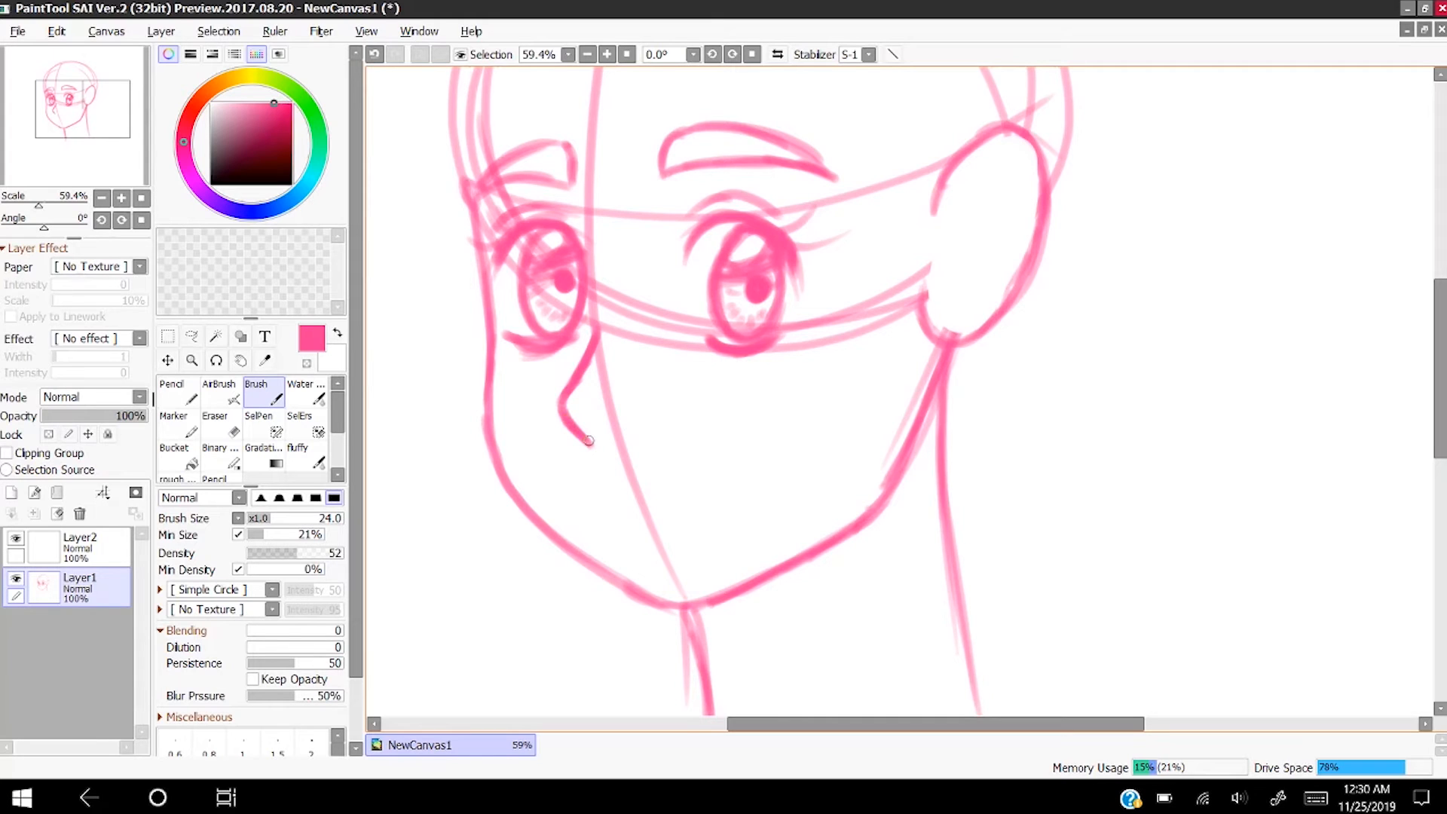
pyautogui.moveTo(611, 431)
pyautogui.mouseDown()
pyautogui.moveTo(624, 439)
pyautogui.moveTo(612, 428)
pyautogui.mouseUp()
# - Extend the nose bridge with a faint stroke up between the eyes
pyautogui.scroll(-5, 611, 427)
pyautogui.scroll(5, 609, 430)
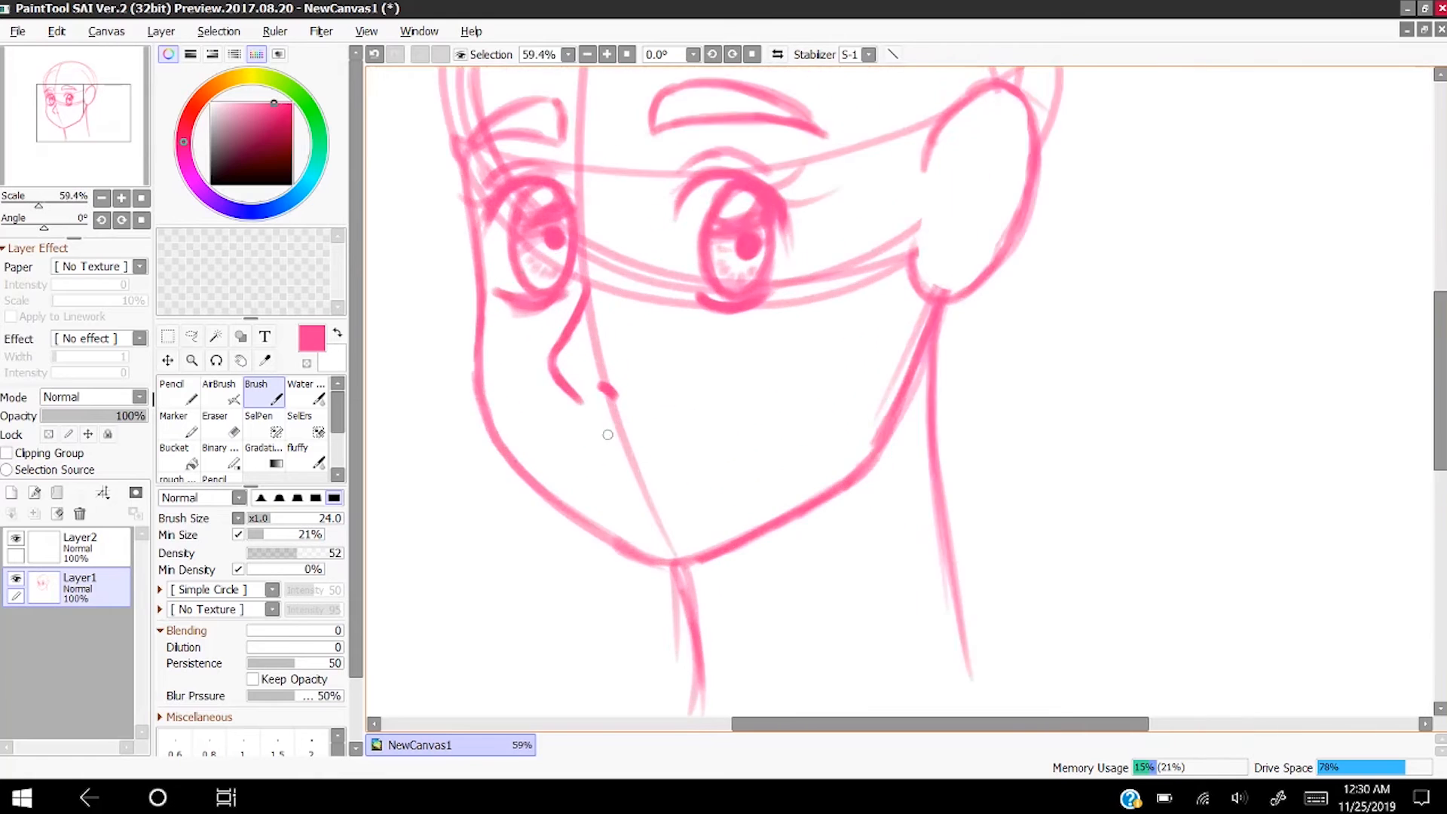
pyautogui.scroll(-6, 608, 434)
pyautogui.scroll(7, 609, 421)
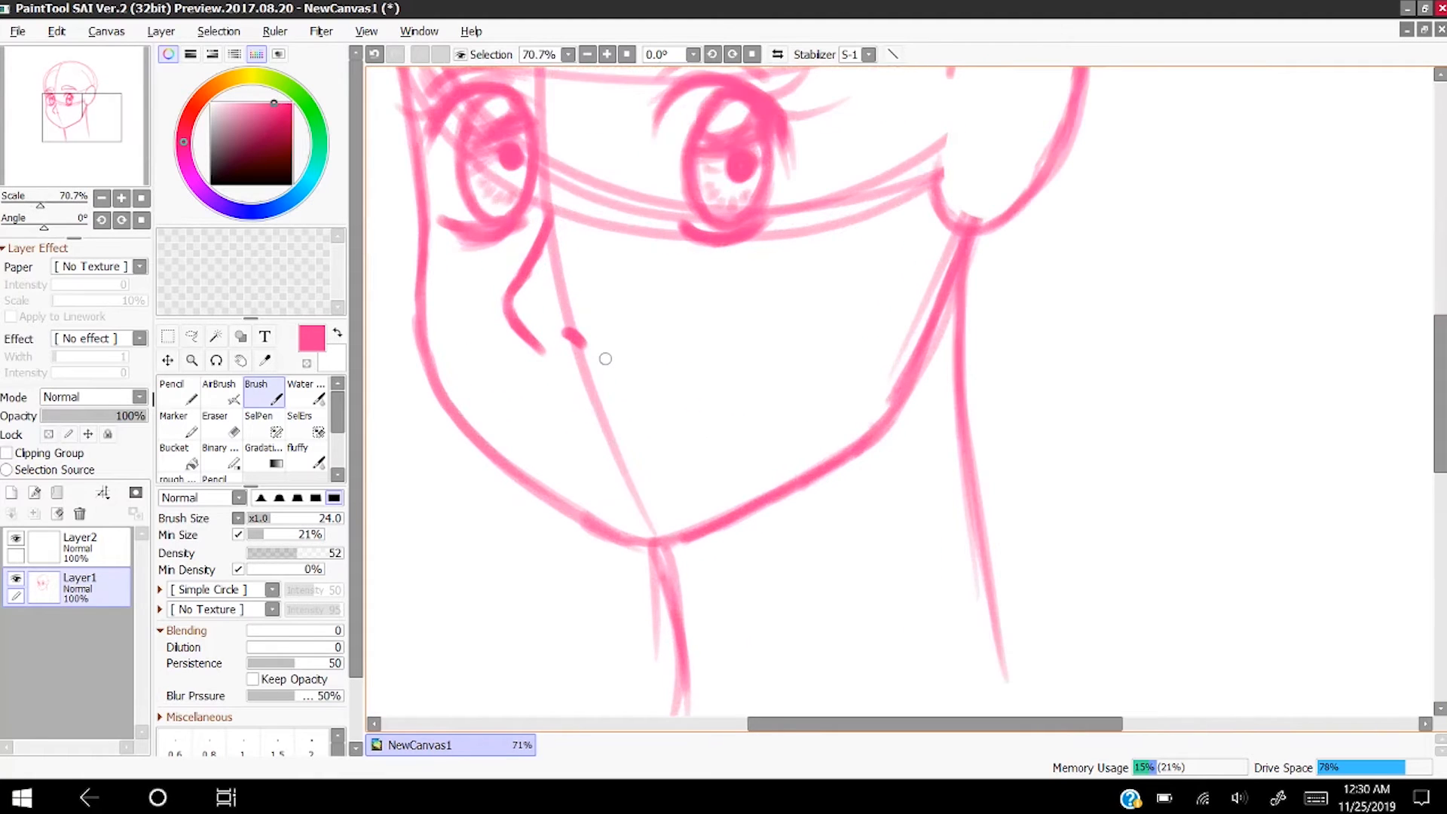
pyautogui.moveTo(553, 200); pyautogui.dragTo(559, 140)
pyautogui.scroll(-5, 558, 145)
pyautogui.scroll(3, 656, 169)
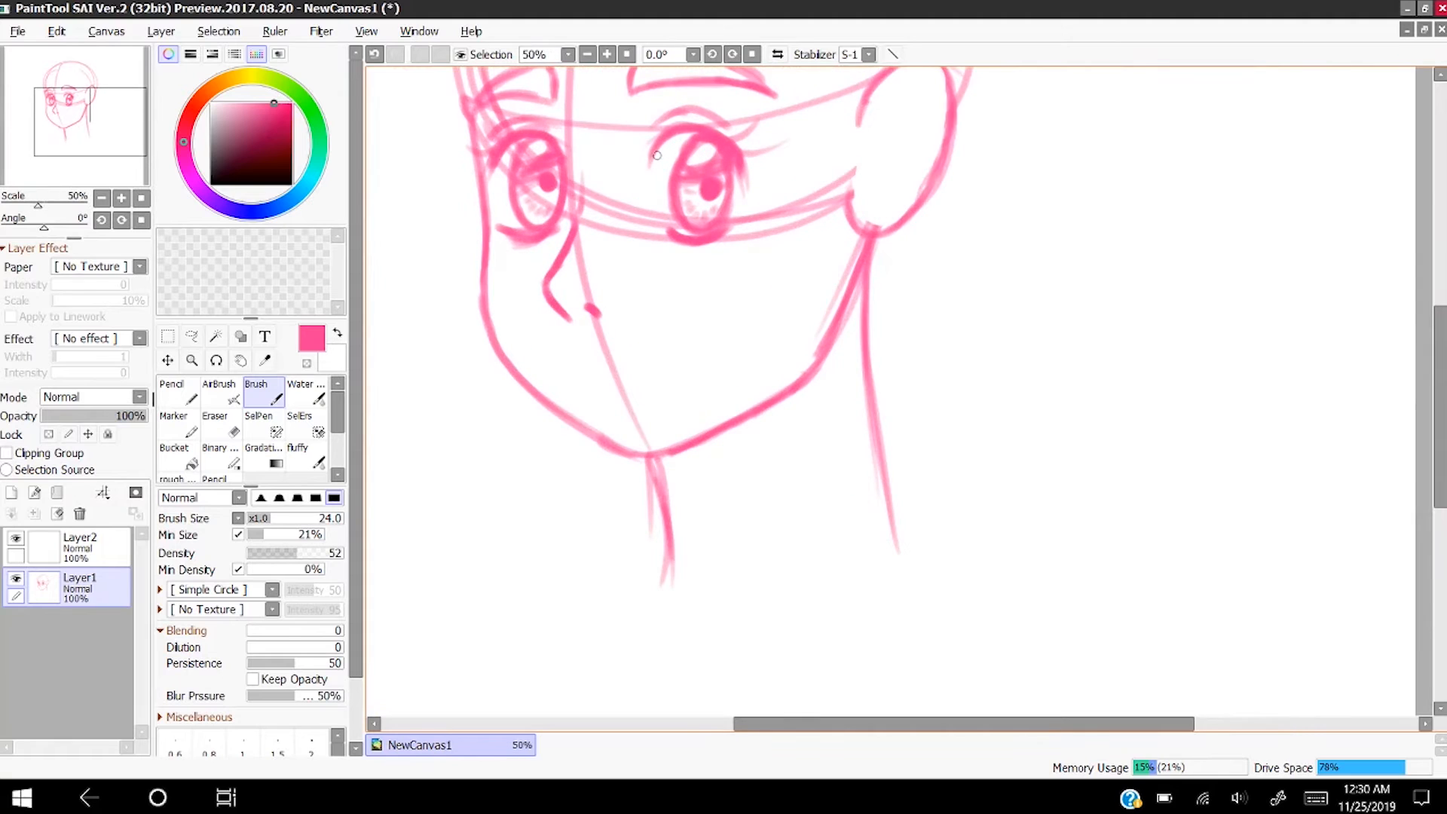
pyautogui.scroll(-2, 657, 156)
pyautogui.scroll(3, 621, 251)
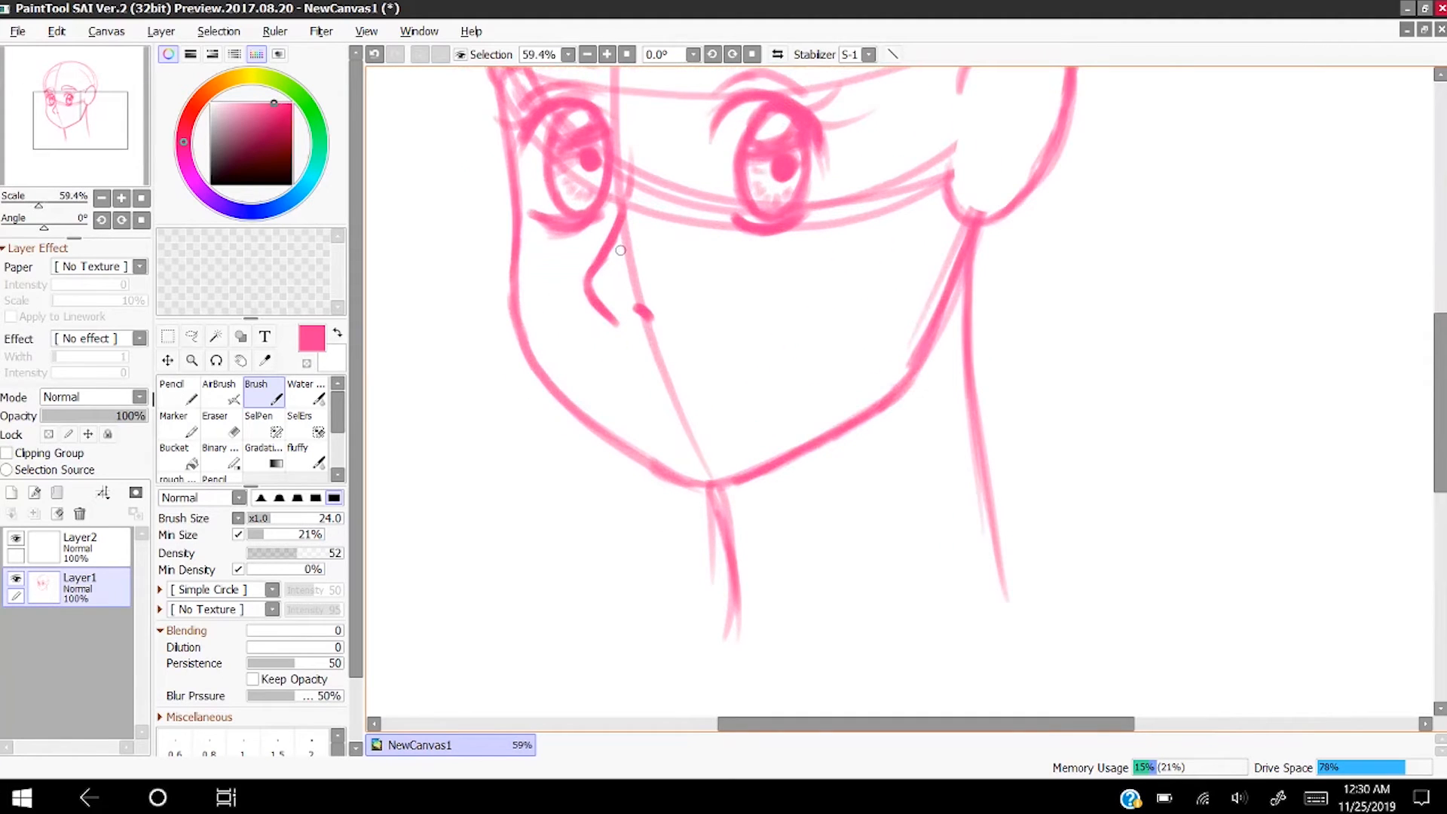
pyautogui.moveTo(418, 290); pyautogui.dragTo(421, 302)
pyautogui.click(374, 55)
pyautogui.scroll(-3, 746, 321)
pyautogui.scroll(3, 743, 297)
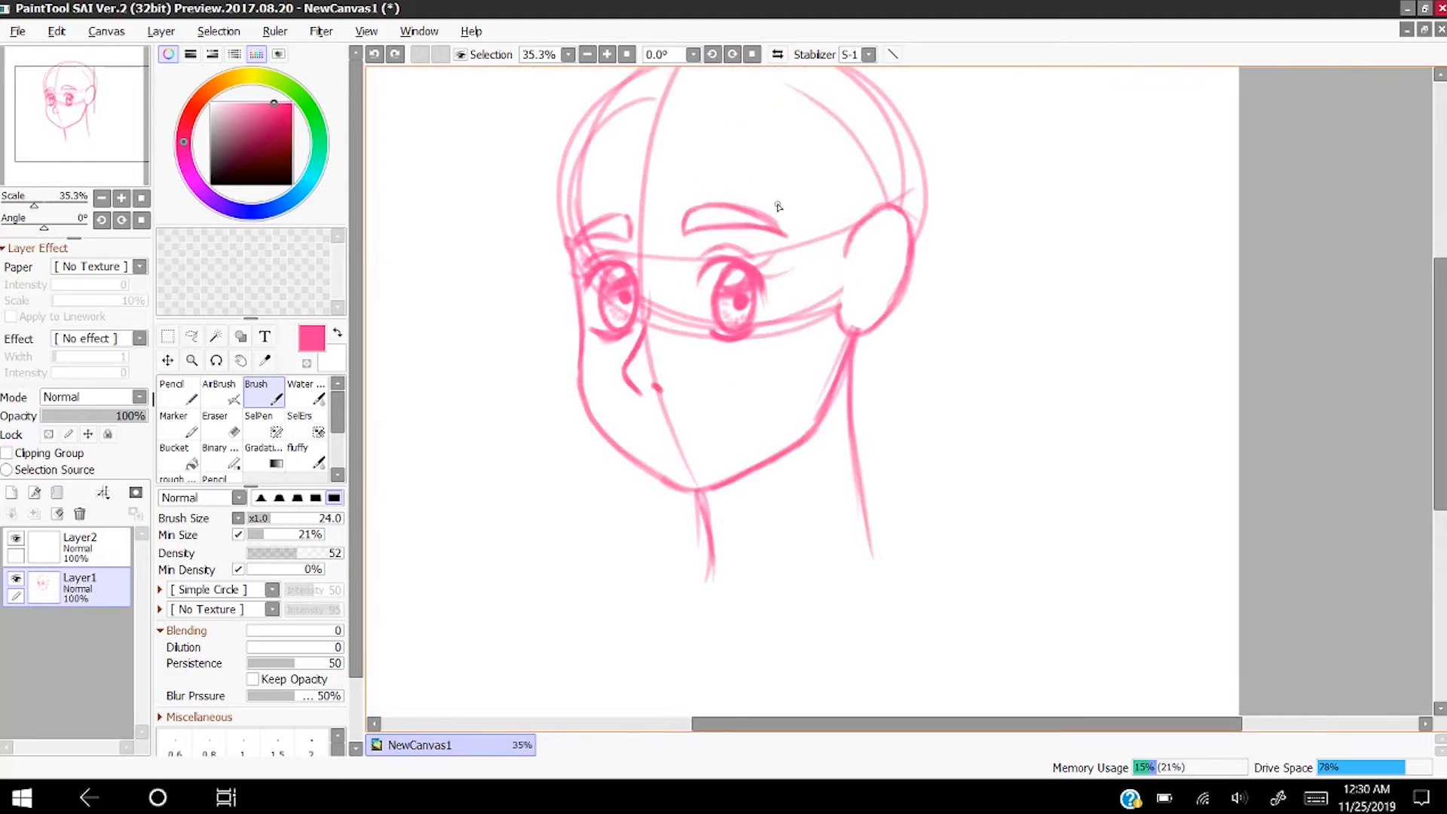
# - Draw the inner ear with a curved inner rim, a small curl near the lobe and a fold stroke
pyautogui.scroll(-1, 777, 194)
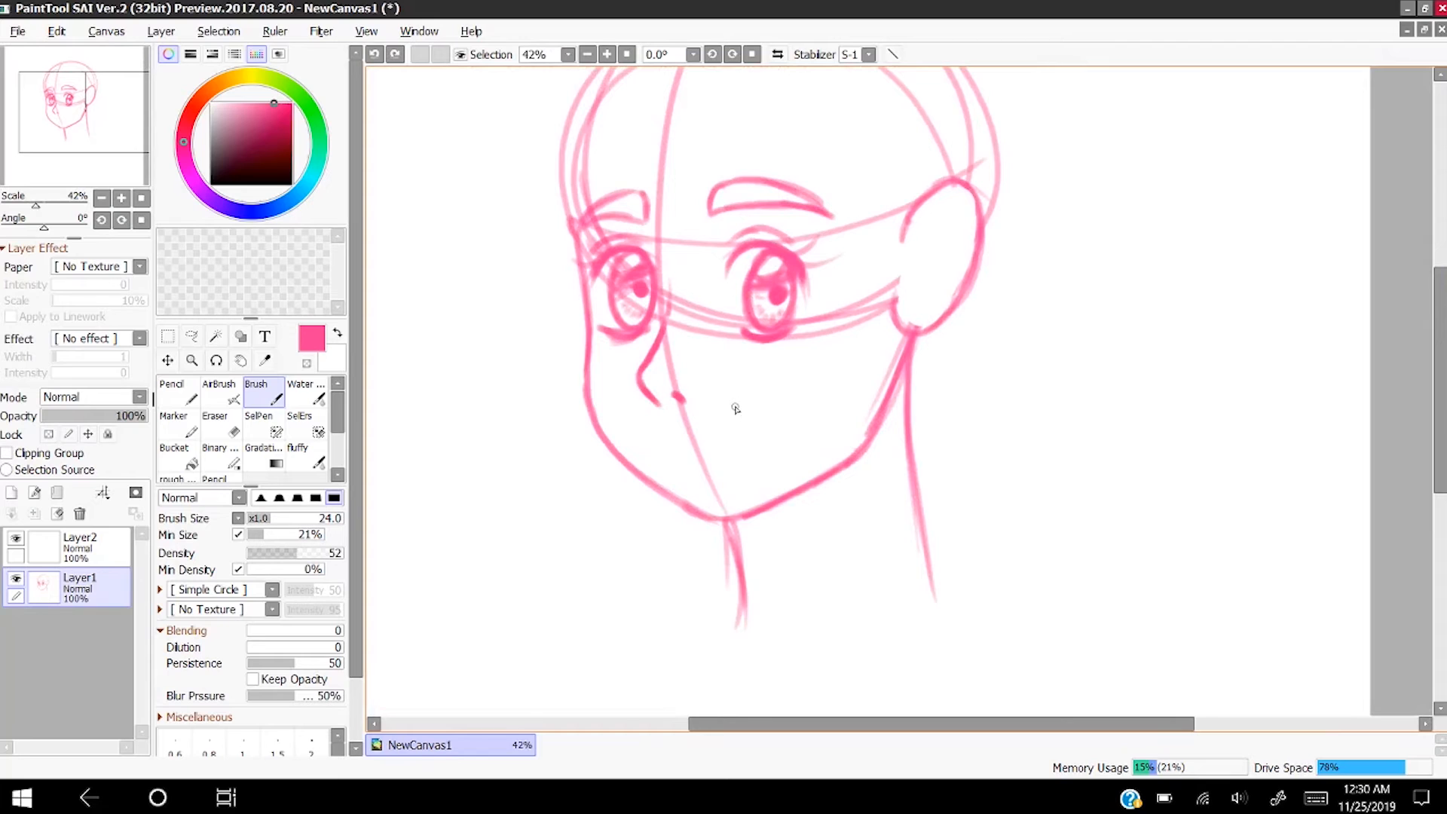
pyautogui.moveTo(911, 337); pyautogui.dragTo(914, 330)
pyautogui.moveTo(947, 202)
pyautogui.mouseDown()
pyautogui.moveTo(910, 275)
pyautogui.moveTo(939, 217)
pyautogui.moveTo(910, 278)
pyautogui.moveTo(920, 237)
pyautogui.moveTo(913, 298)
pyautogui.moveTo(916, 265)
pyautogui.moveTo(913, 296)
pyautogui.moveTo(924, 273)
pyautogui.moveTo(916, 282)
pyautogui.moveTo(938, 284)
pyautogui.moveTo(929, 313)
pyautogui.moveTo(935, 294)
pyautogui.moveTo(916, 285)
pyautogui.moveTo(939, 281)
pyautogui.moveTo(922, 277)
pyautogui.moveTo(919, 297)
pyautogui.moveTo(915, 283)
pyautogui.moveTo(933, 308)
pyautogui.mouseUp()
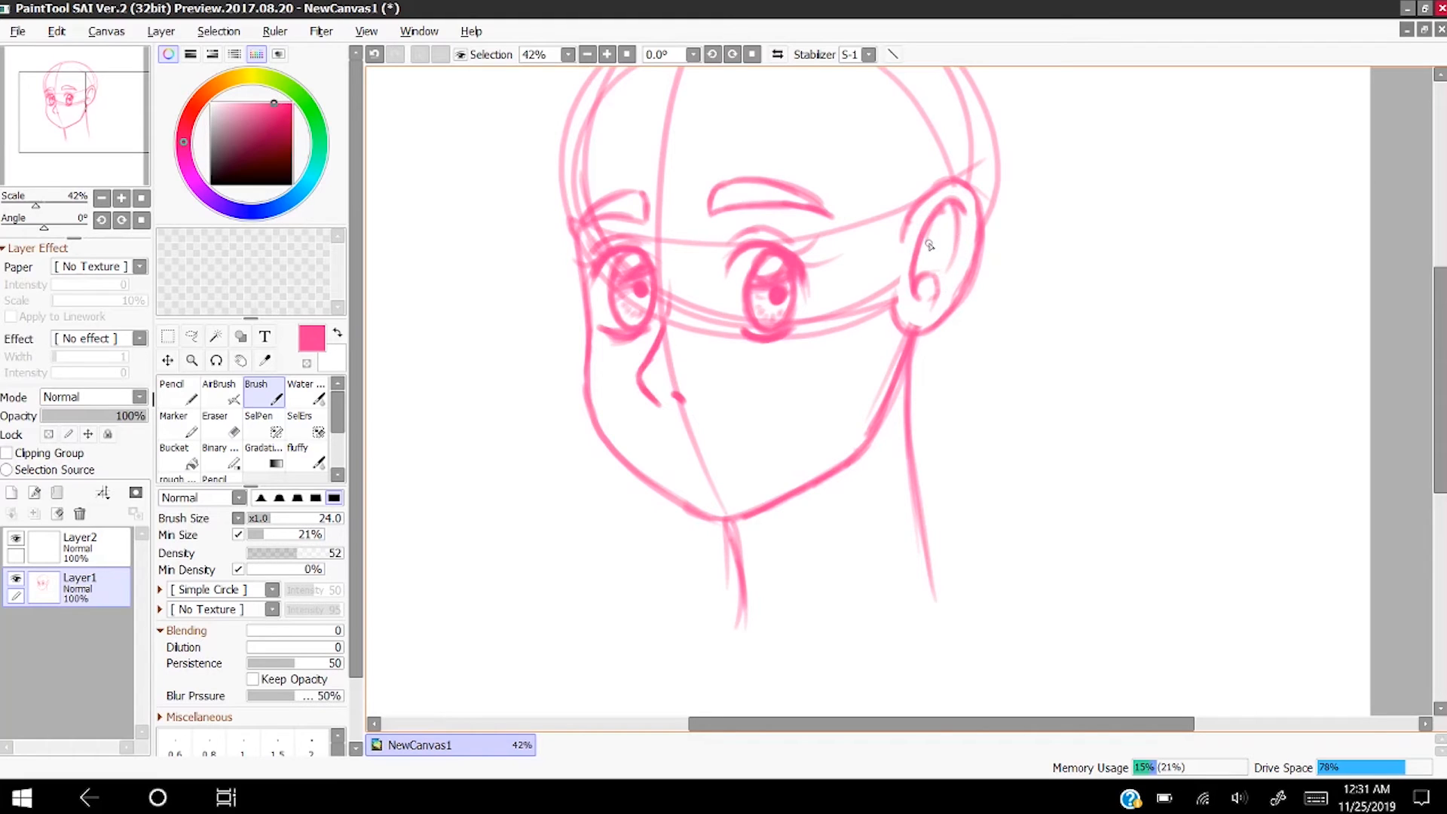
pyautogui.moveTo(928, 234)
pyautogui.mouseDown()
pyautogui.moveTo(933, 279)
pyautogui.moveTo(919, 274)
pyautogui.mouseUp()
pyautogui.moveTo(839, 292); pyautogui.dragTo(784, 315)
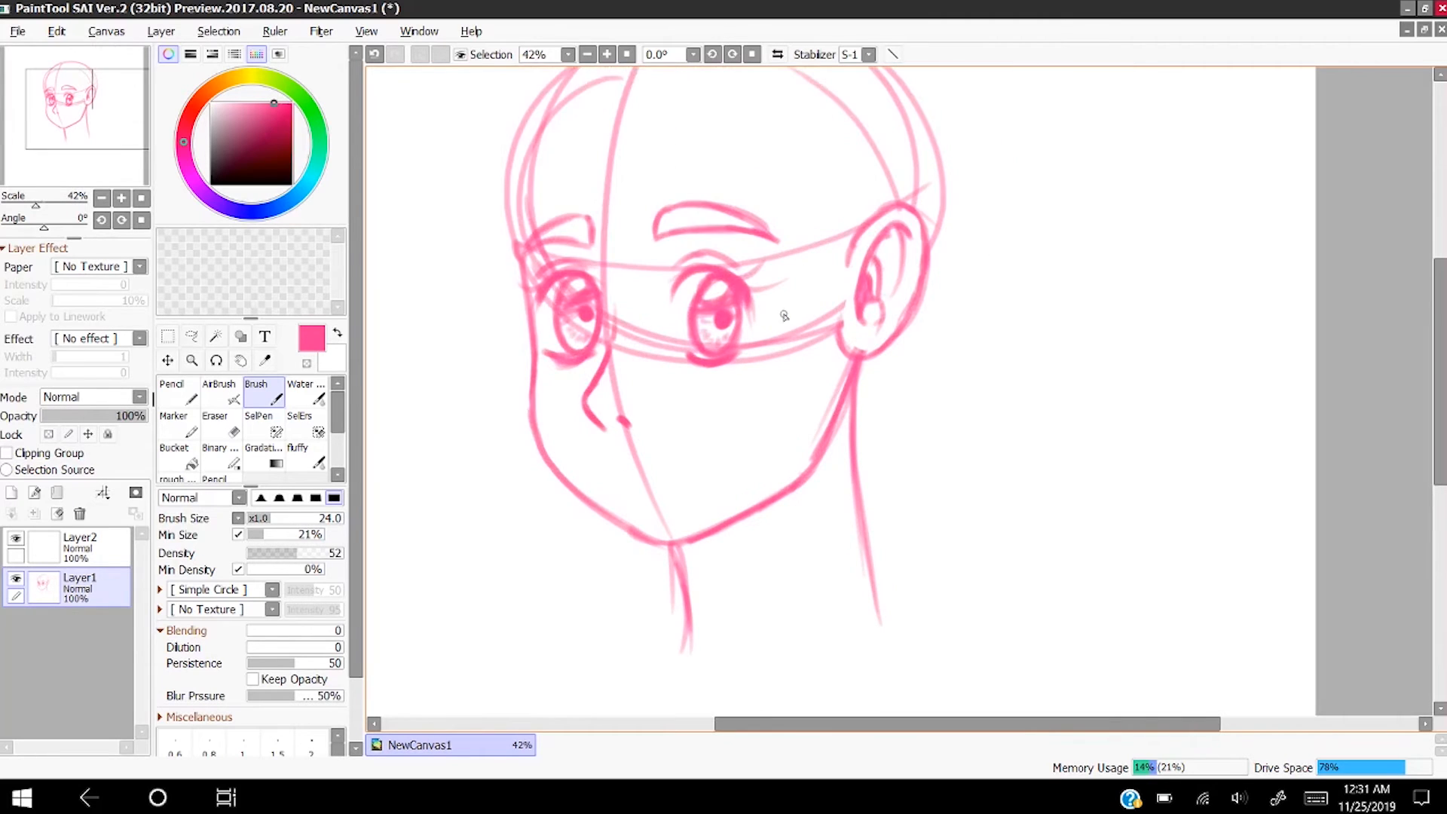
# - Erase the cranium guide lines just above the ear with a freeform selection and deselect
pyautogui.doubleClick(191, 337)
pyautogui.click(775, 416)
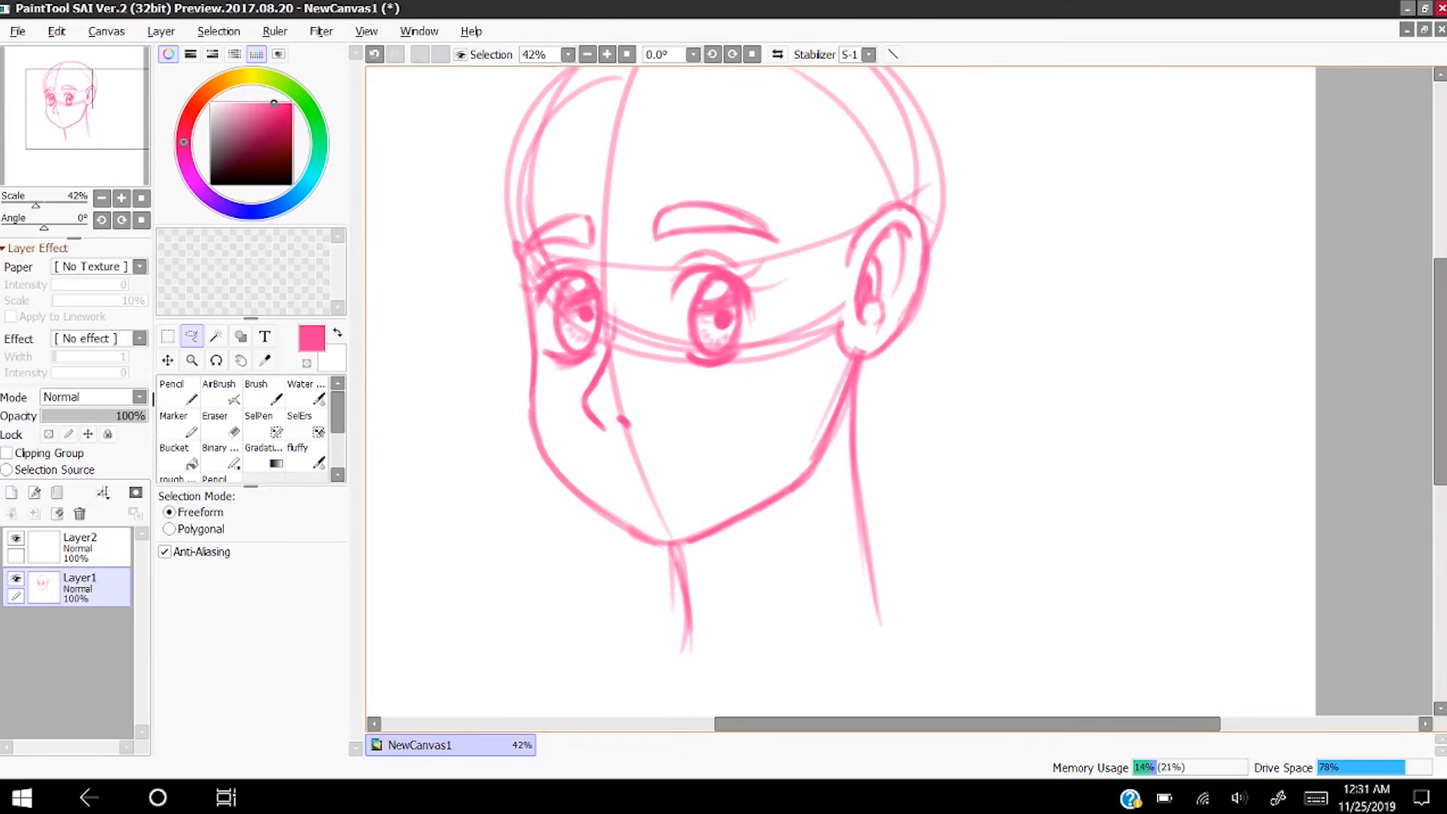
pyautogui.moveTo(865, 196)
pyautogui.mouseDown()
pyautogui.moveTo(822, 311)
pyautogui.moveTo(983, 227)
pyautogui.moveTo(979, 192)
pyautogui.mouseUp()
pyautogui.moveTo(936, 160); pyautogui.dragTo(818, 242)
pyautogui.press('Delete')
pyautogui.hotkey('ctrl', 'd')
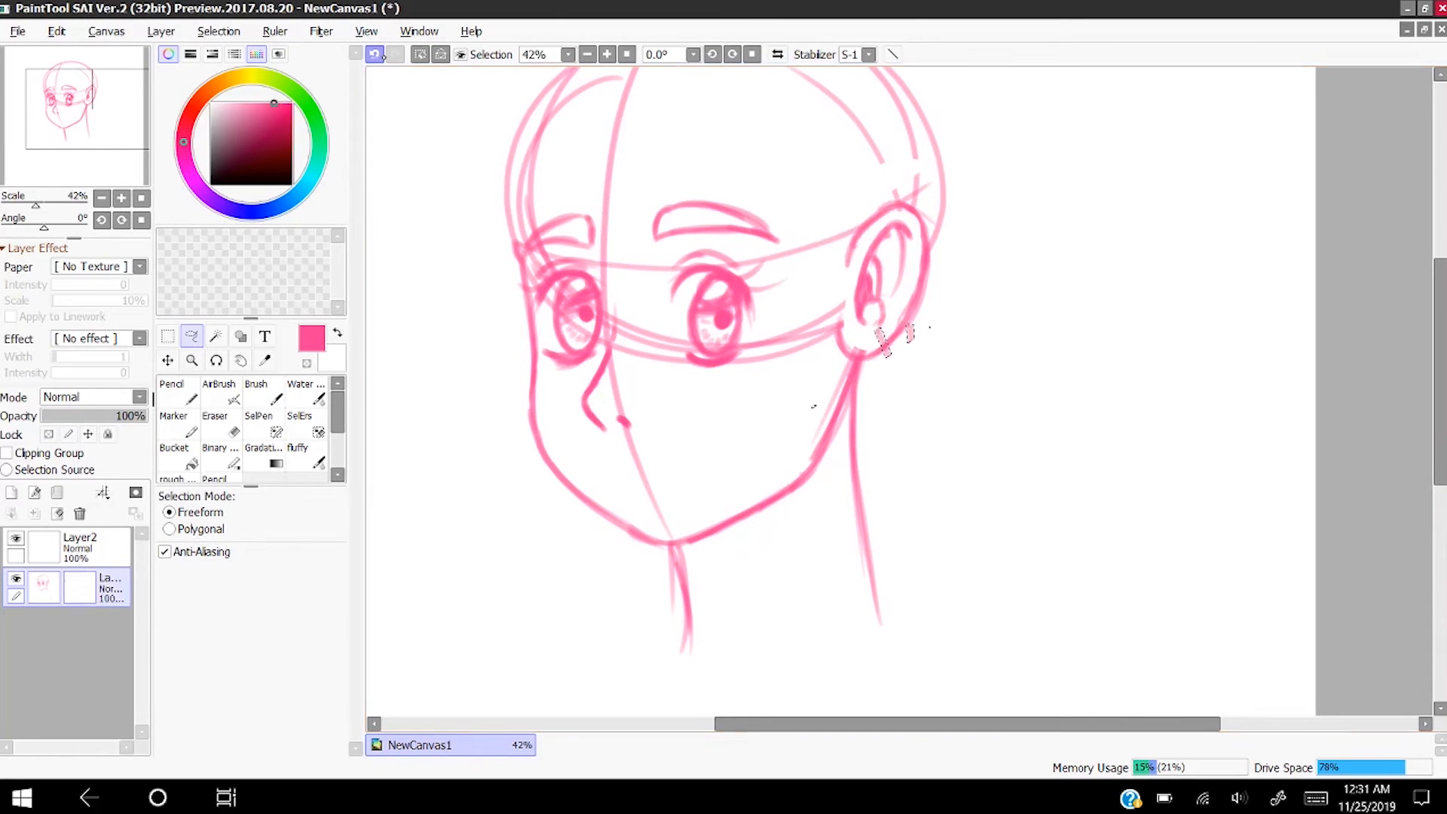
# - Undo back to the freeform selection around the whole ear, shift the ear slightly down and toward the face, and deselect
pyautogui.click(375, 55)
pyautogui.click(374, 54)
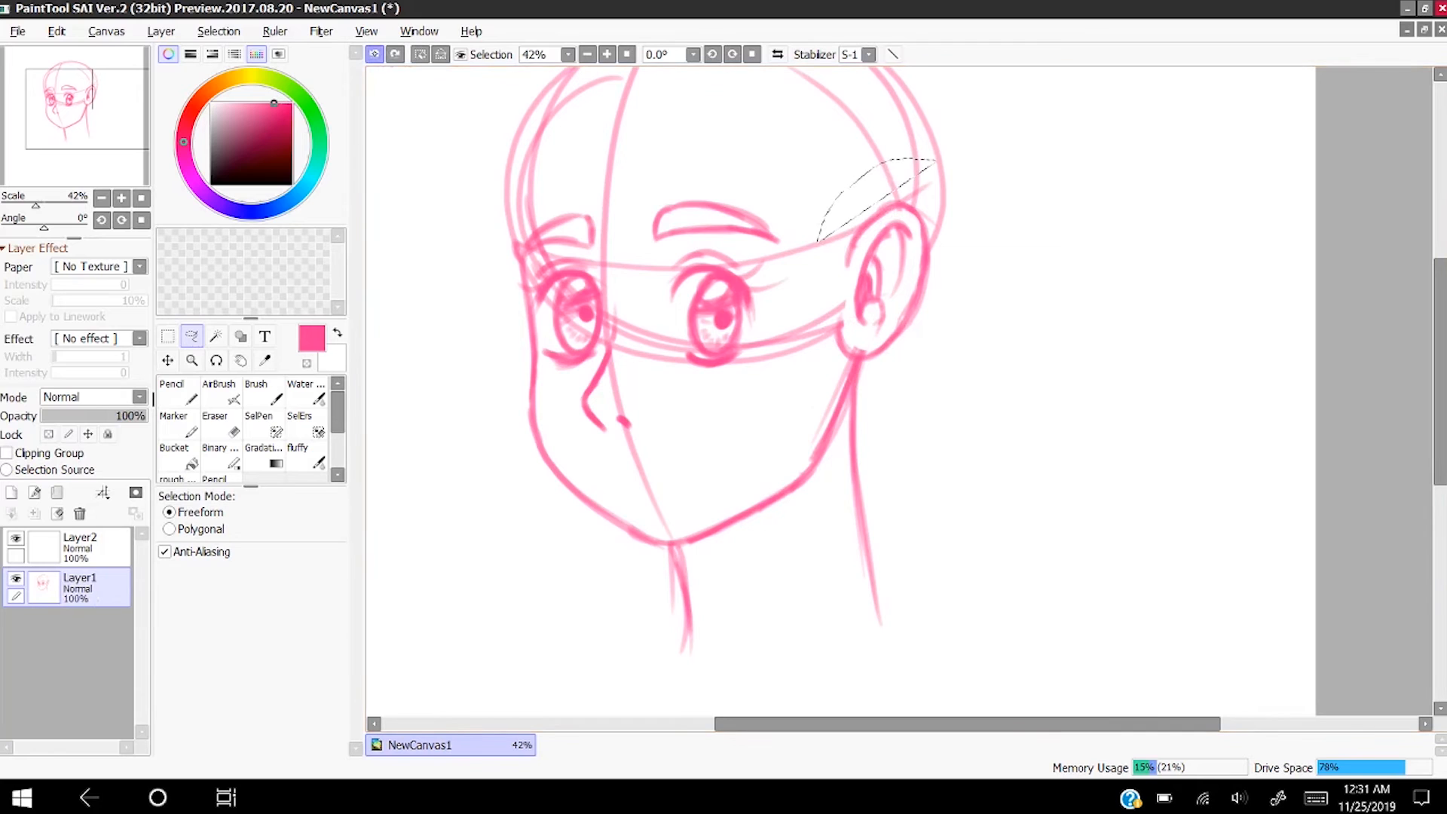
pyautogui.click(374, 54)
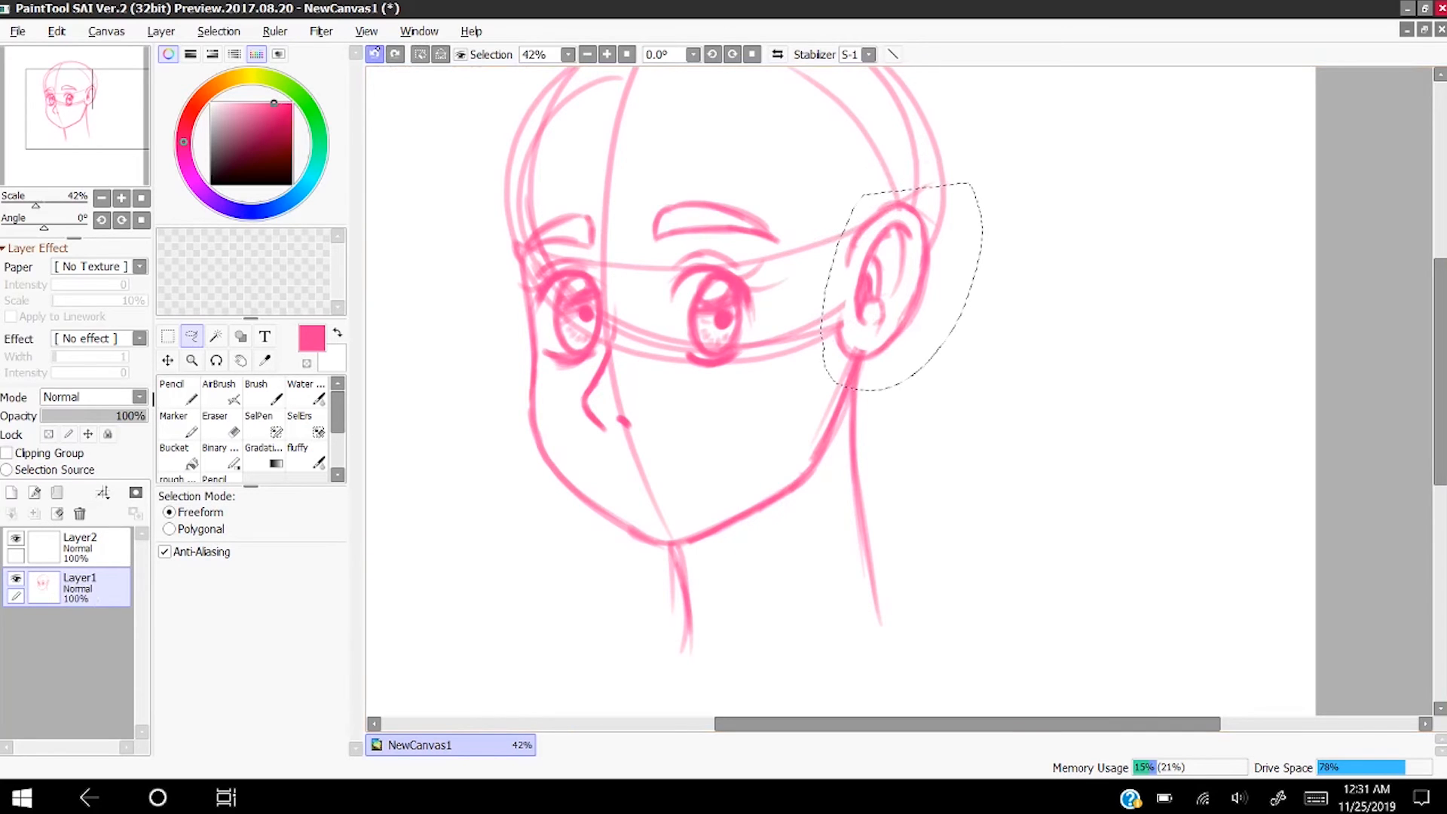
pyautogui.moveTo(910, 272); pyautogui.dragTo(905, 309)
pyautogui.hotkey('ctrl', 'd')
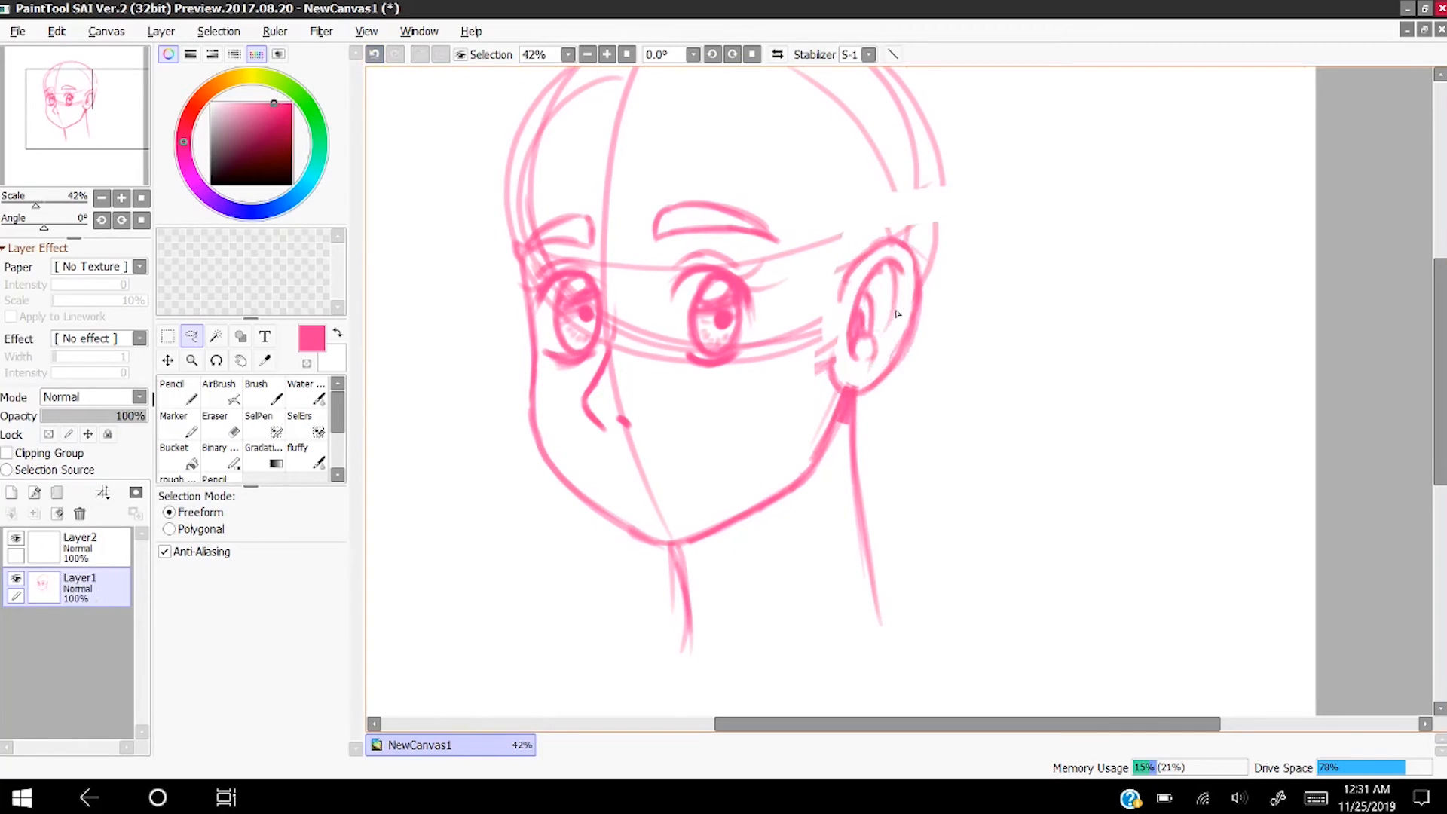
pyautogui.scroll(3, 897, 313)
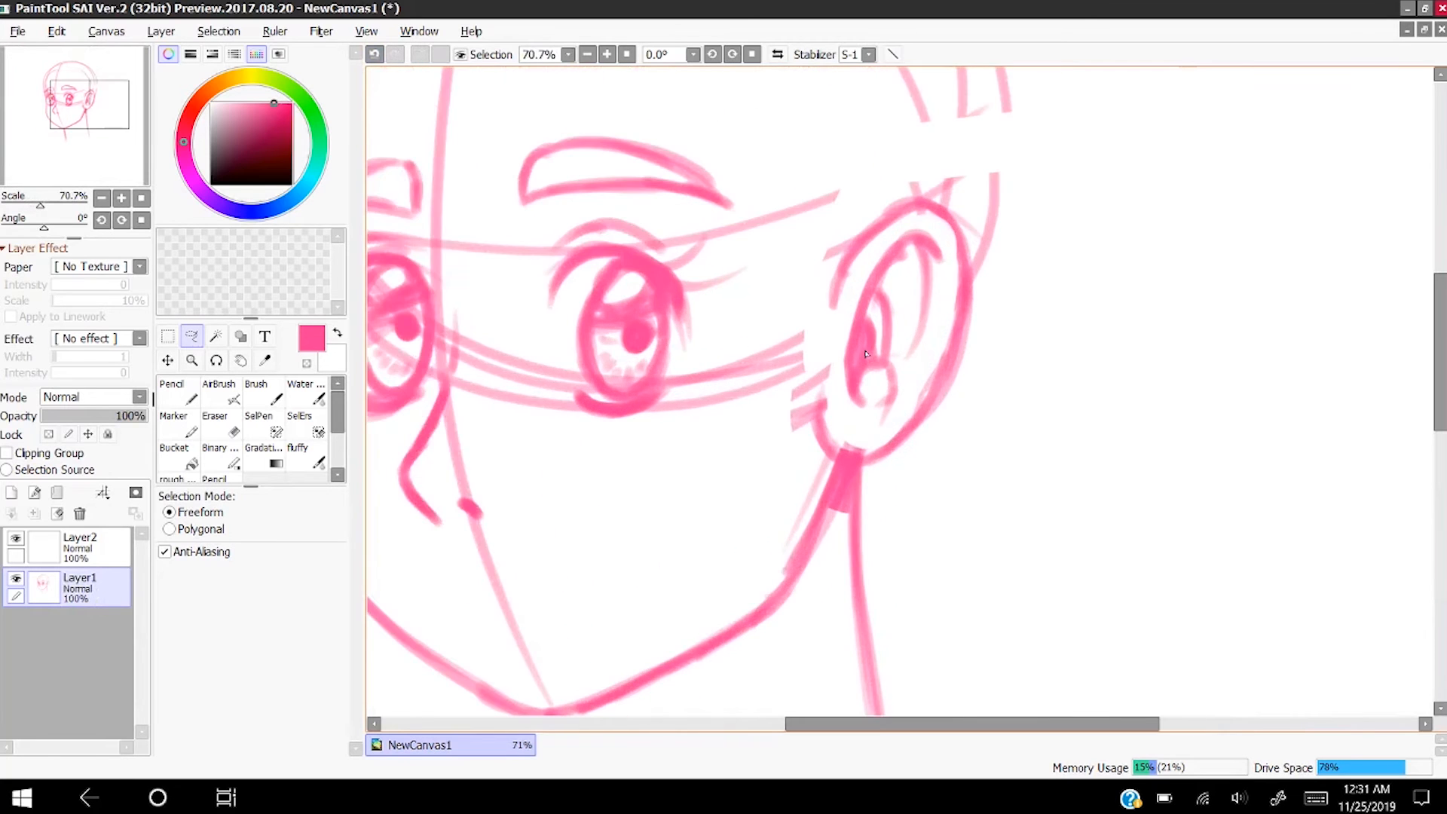
pyautogui.scroll(-2, 866, 355)
pyautogui.scroll(1, 757, 337)
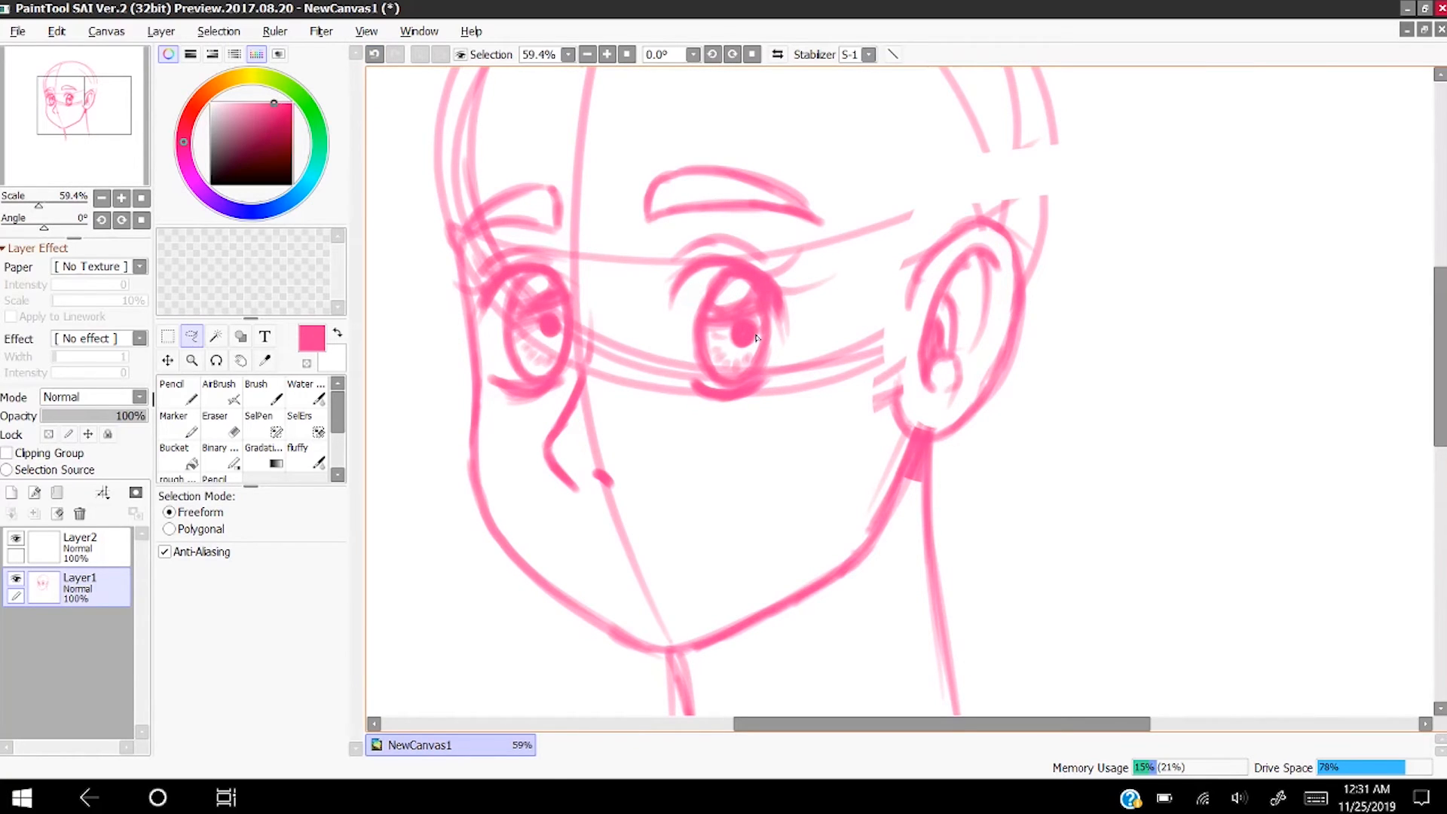
pyautogui.click(257, 388)
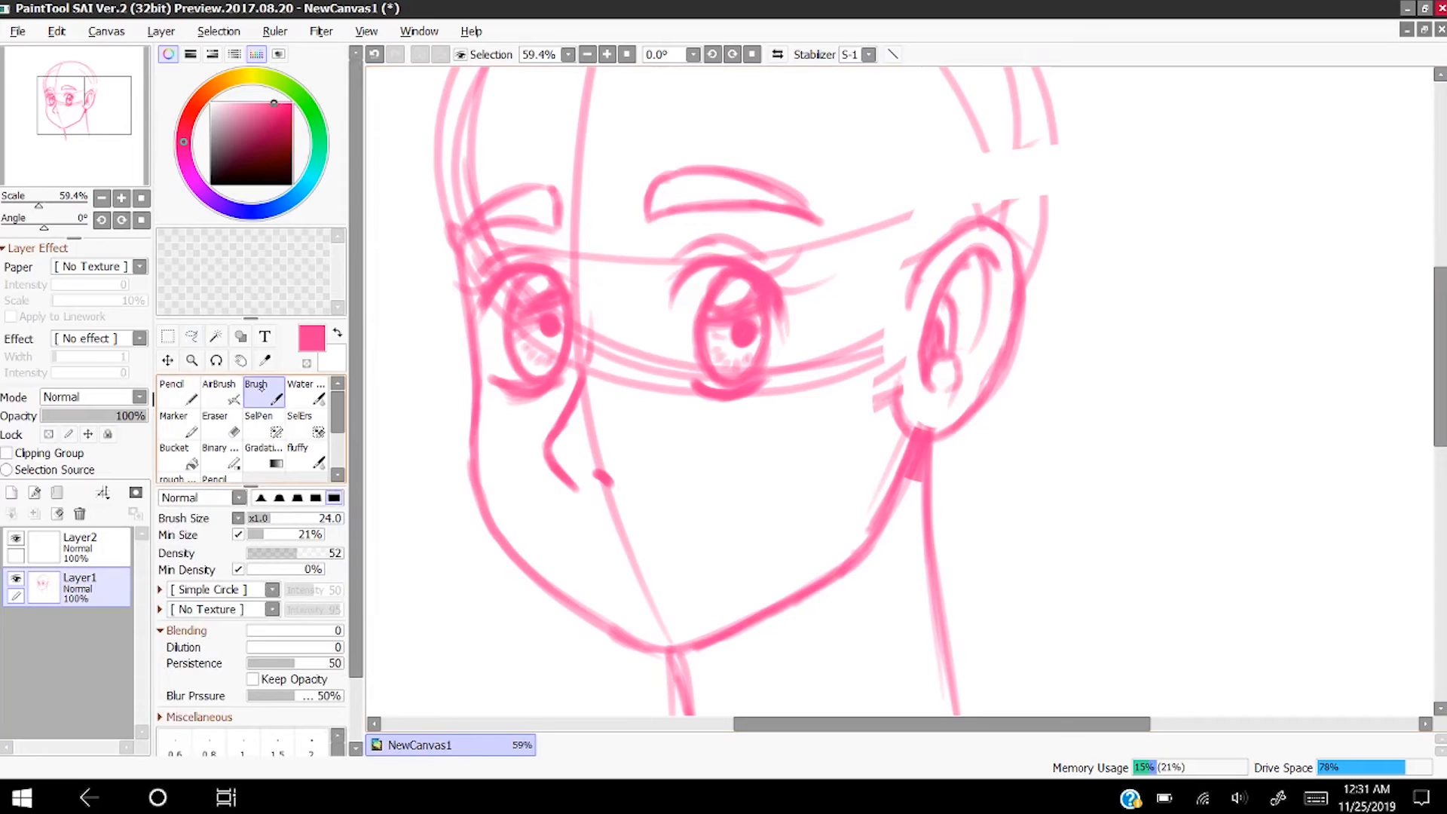
pyautogui.moveTo(966, 220); pyautogui.dragTo(782, 203)
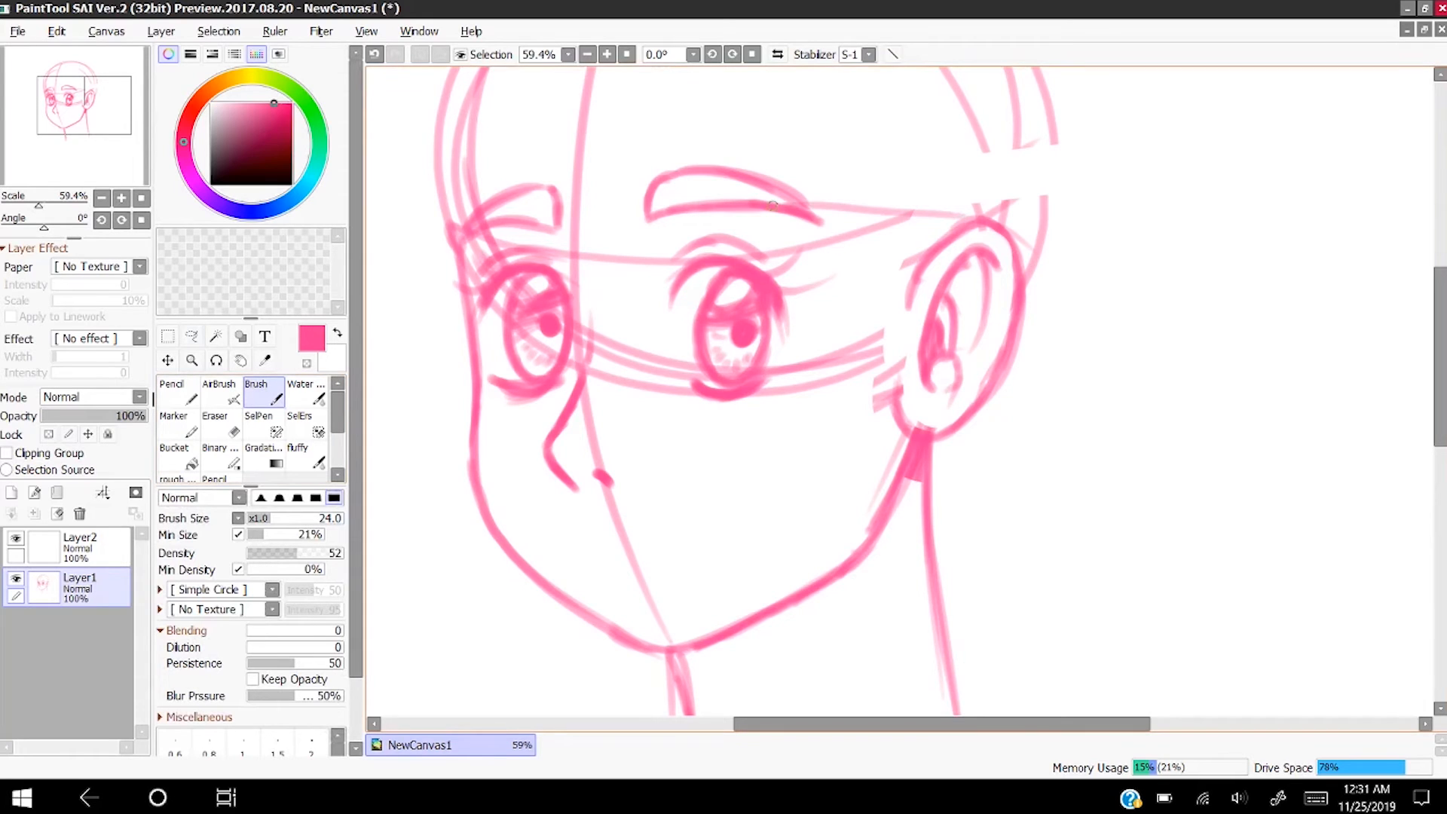
pyautogui.click(375, 54)
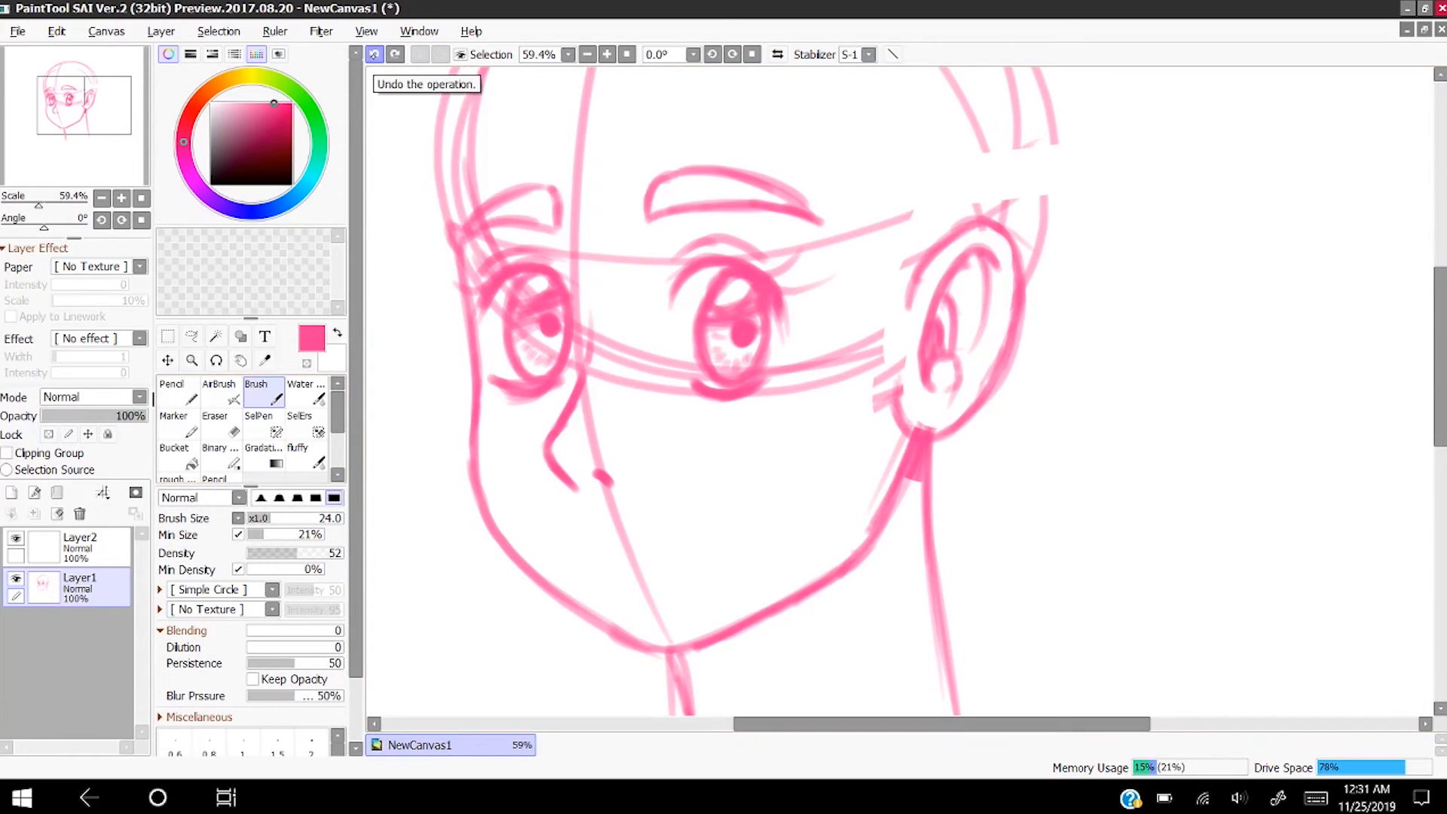
# - Erase the leftover guide-line ends between the near eye and the ear and just above the ear with the size 100 eraser
pyautogui.press('e')
pyautogui.moveTo(829, 346)
pyautogui.mouseDown()
pyautogui.moveTo(862, 405)
pyautogui.moveTo(883, 368)
pyautogui.moveTo(875, 426)
pyautogui.mouseUp()
pyautogui.moveTo(882, 287)
pyautogui.mouseDown()
pyautogui.moveTo(1018, 174)
pyautogui.moveTo(916, 211)
pyautogui.moveTo(1041, 197)
pyautogui.mouseUp()
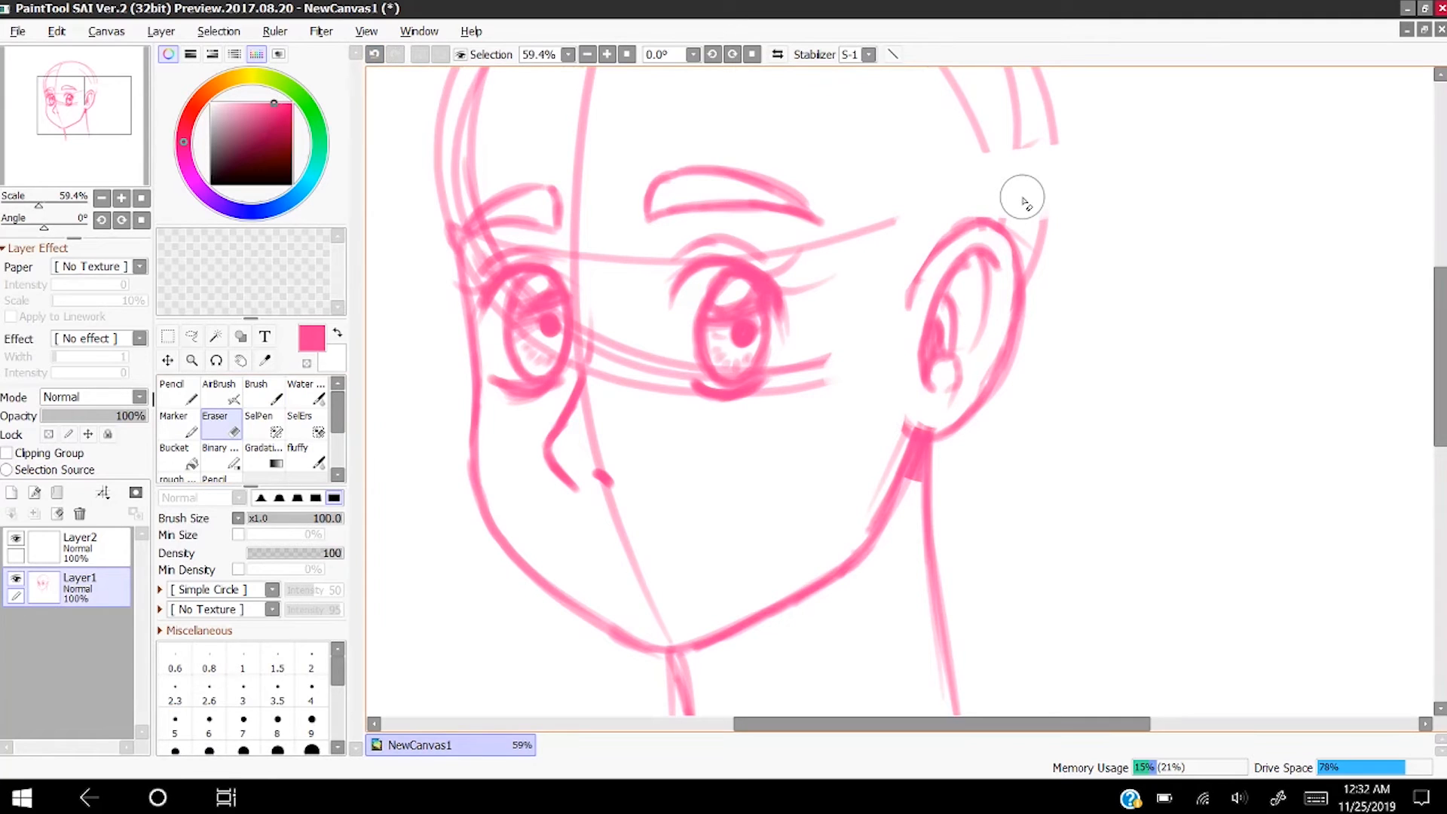
# - Draw a curved smiling mouth across the center guide below the nose with the size 24 brush, plus a short lower-lip stroke beneath it
pyautogui.scroll(-7, 980, 207)
pyautogui.scroll(8, 897, 203)
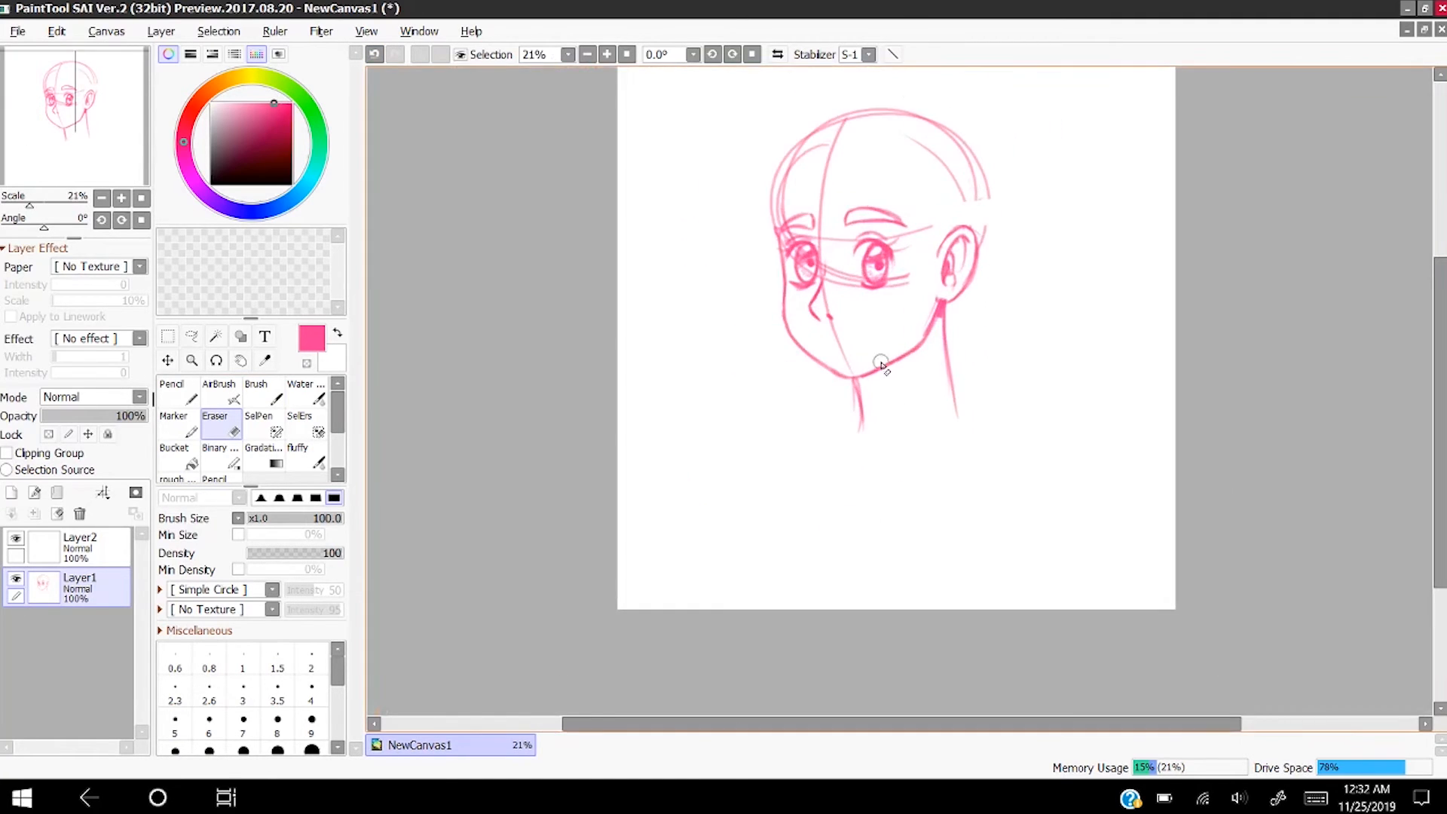
pyautogui.press('b')
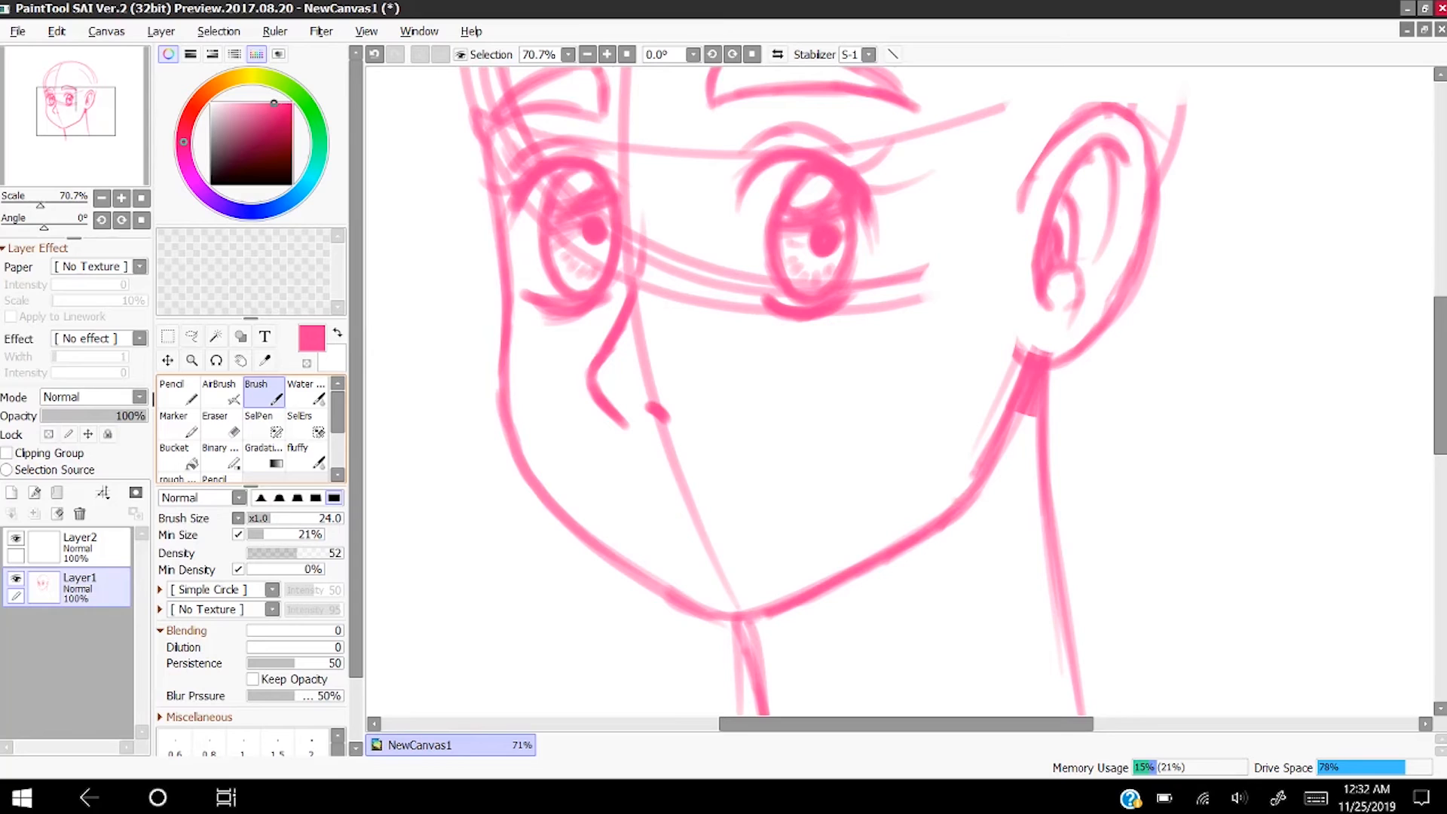
pyautogui.moveTo(603, 487)
pyautogui.mouseDown()
pyautogui.moveTo(683, 503)
pyautogui.moveTo(612, 490)
pyautogui.moveTo(726, 491)
pyautogui.moveTo(655, 500)
pyautogui.moveTo(753, 476)
pyautogui.mouseUp()
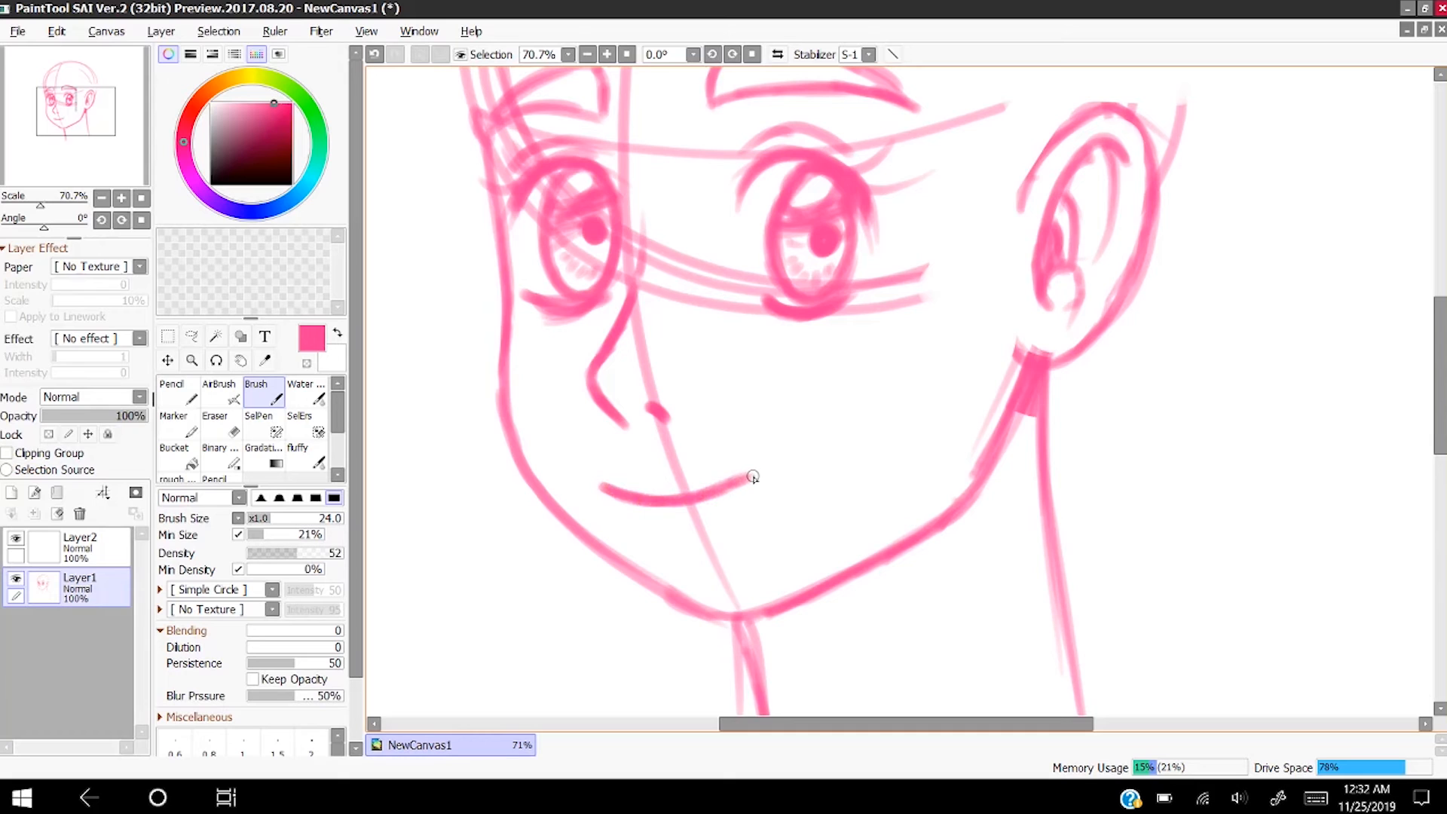
pyautogui.moveTo(653, 532); pyautogui.dragTo(692, 530)
# - Examine the proportions of the whole head and the placement of the facial features at several zoom levels
pyautogui.scroll(-13, 735, 485)
pyautogui.scroll(12, 720, 418)
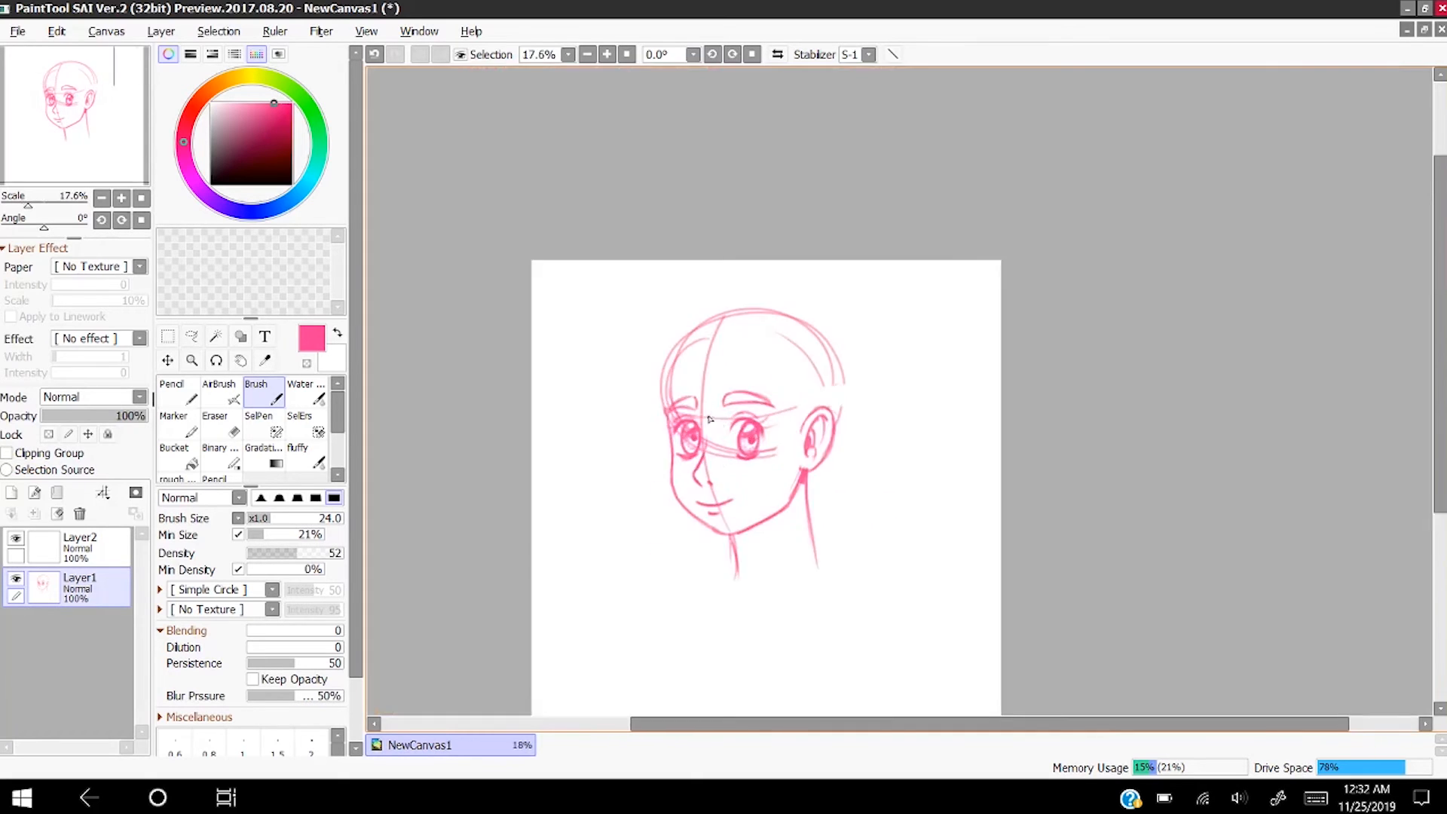
pyautogui.scroll(-8, 814, 367)
pyautogui.scroll(2, 878, 399)
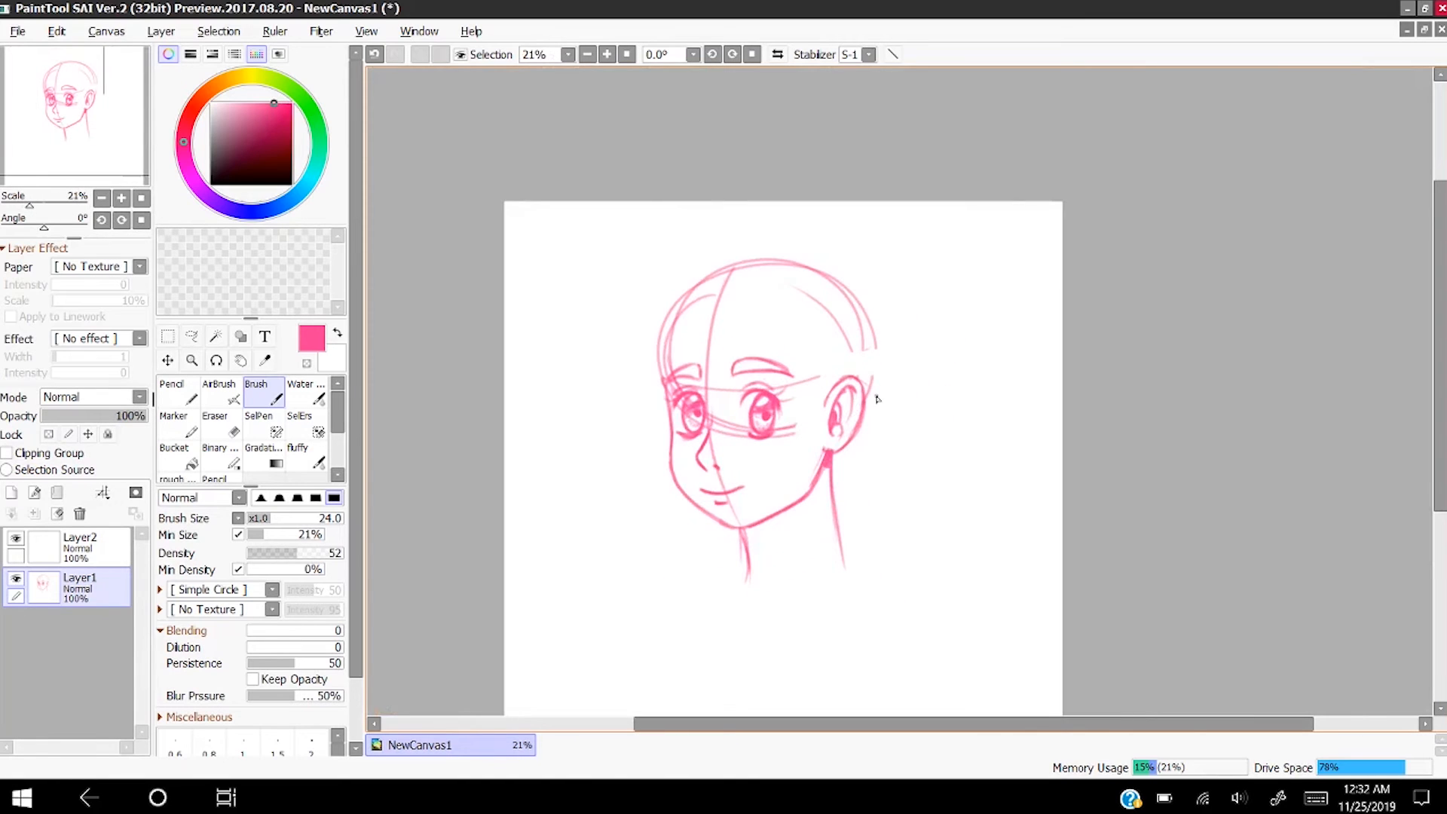
pyautogui.scroll(-2, 762, 441)
pyautogui.scroll(4, 760, 441)
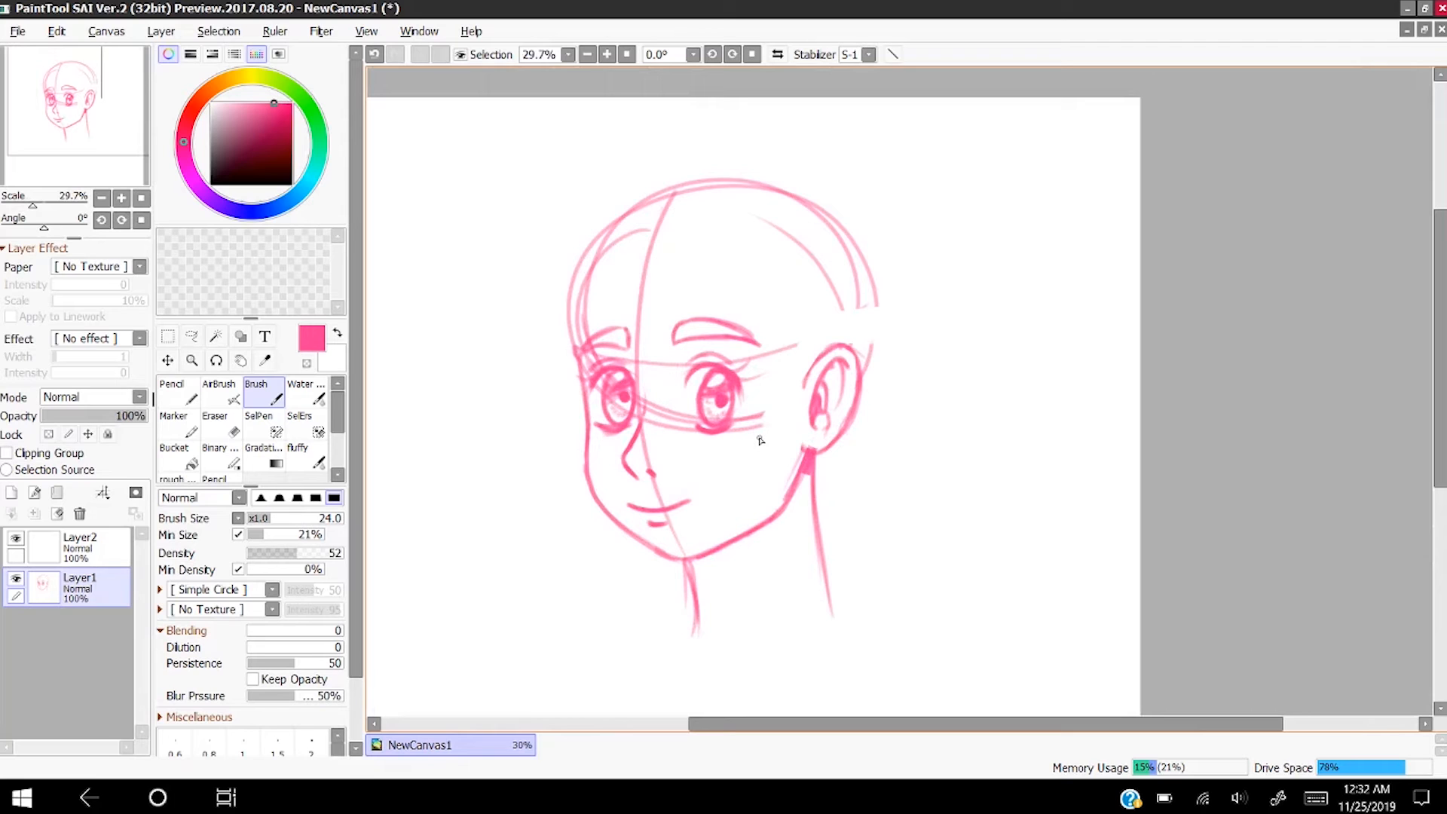
pyautogui.scroll(-2, 760, 440)
pyautogui.scroll(4, 759, 440)
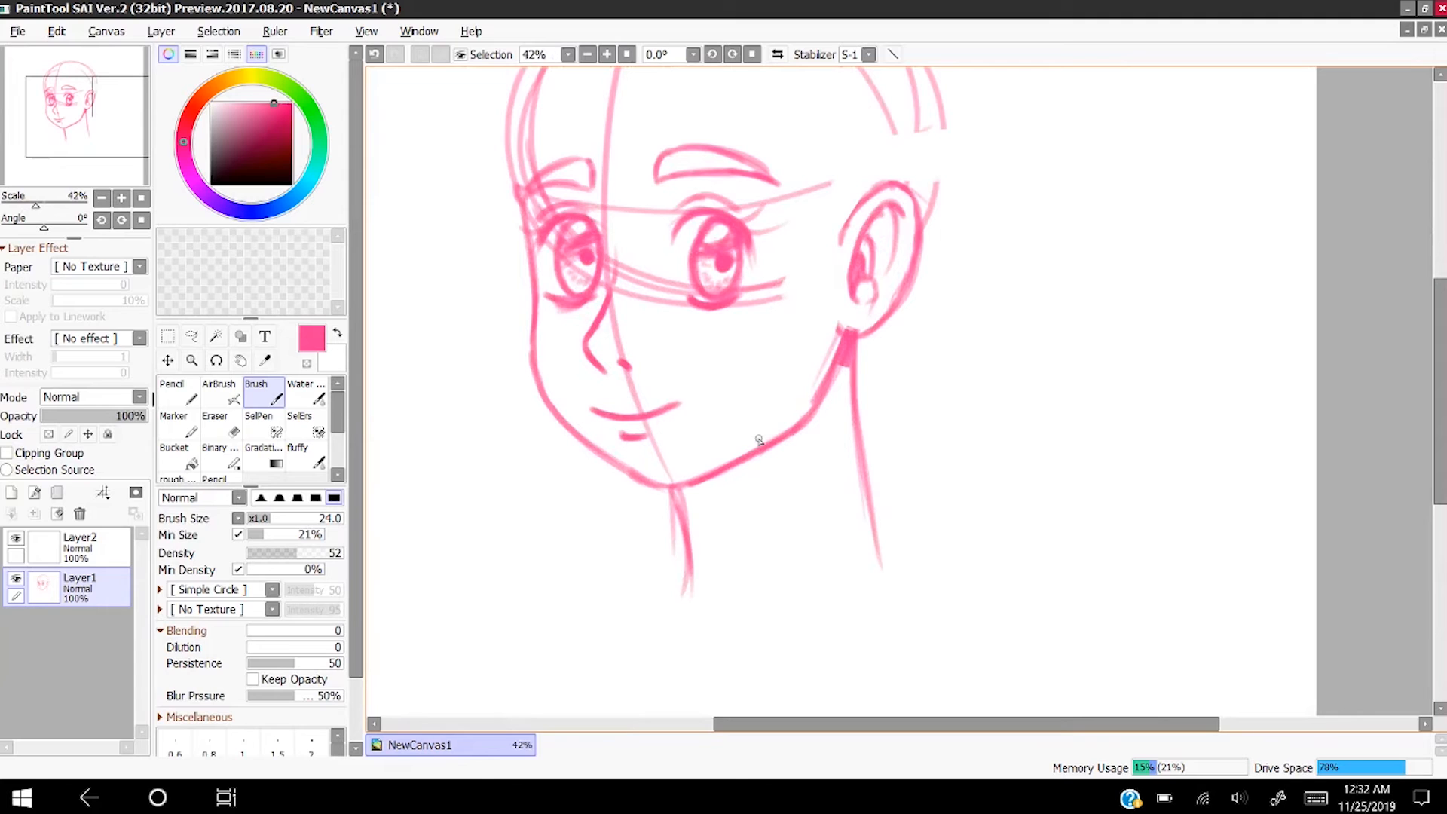
pyautogui.scroll(-2, 760, 440)
pyautogui.scroll(2, 758, 322)
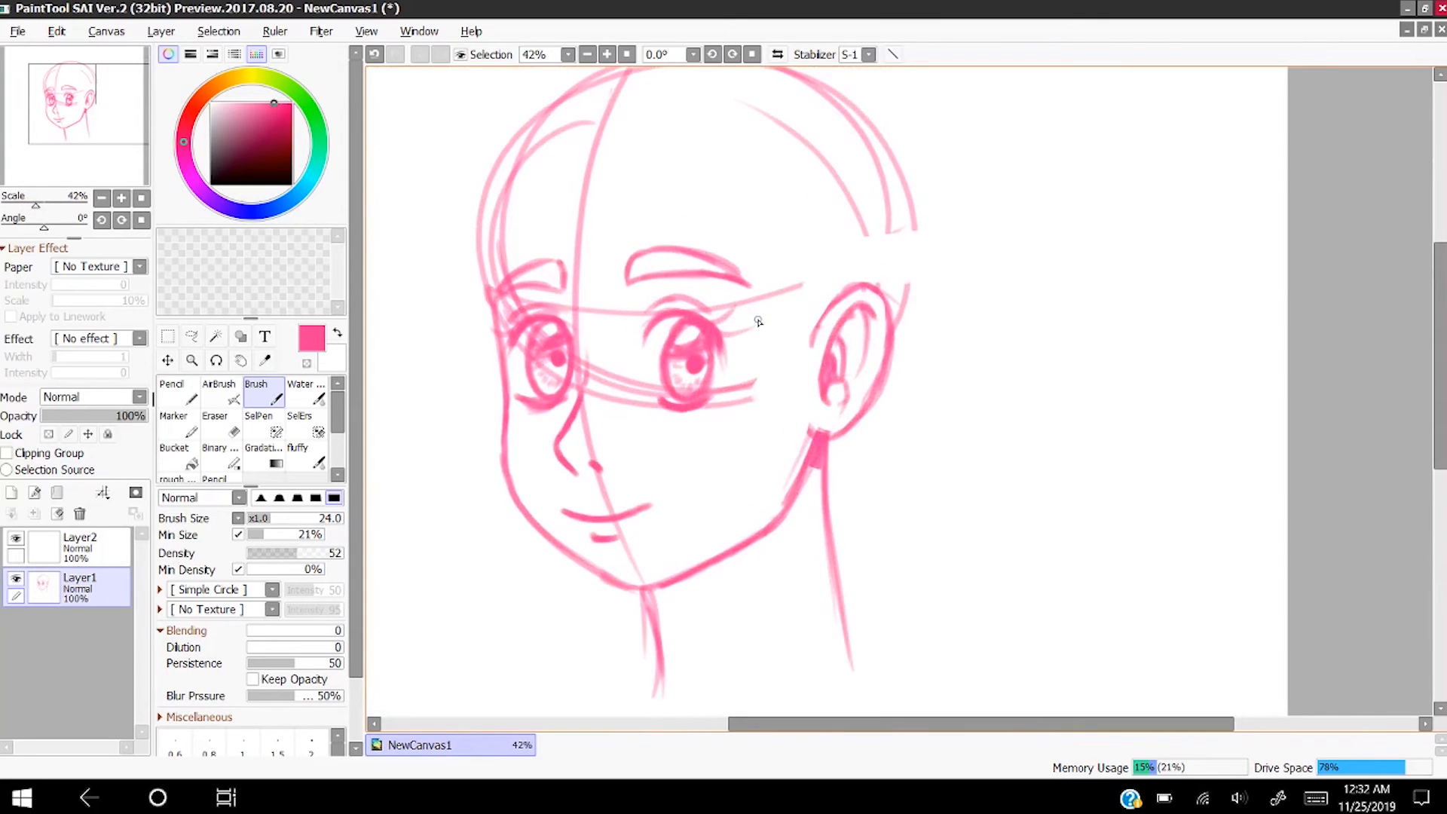
pyautogui.scroll(-2, 759, 322)
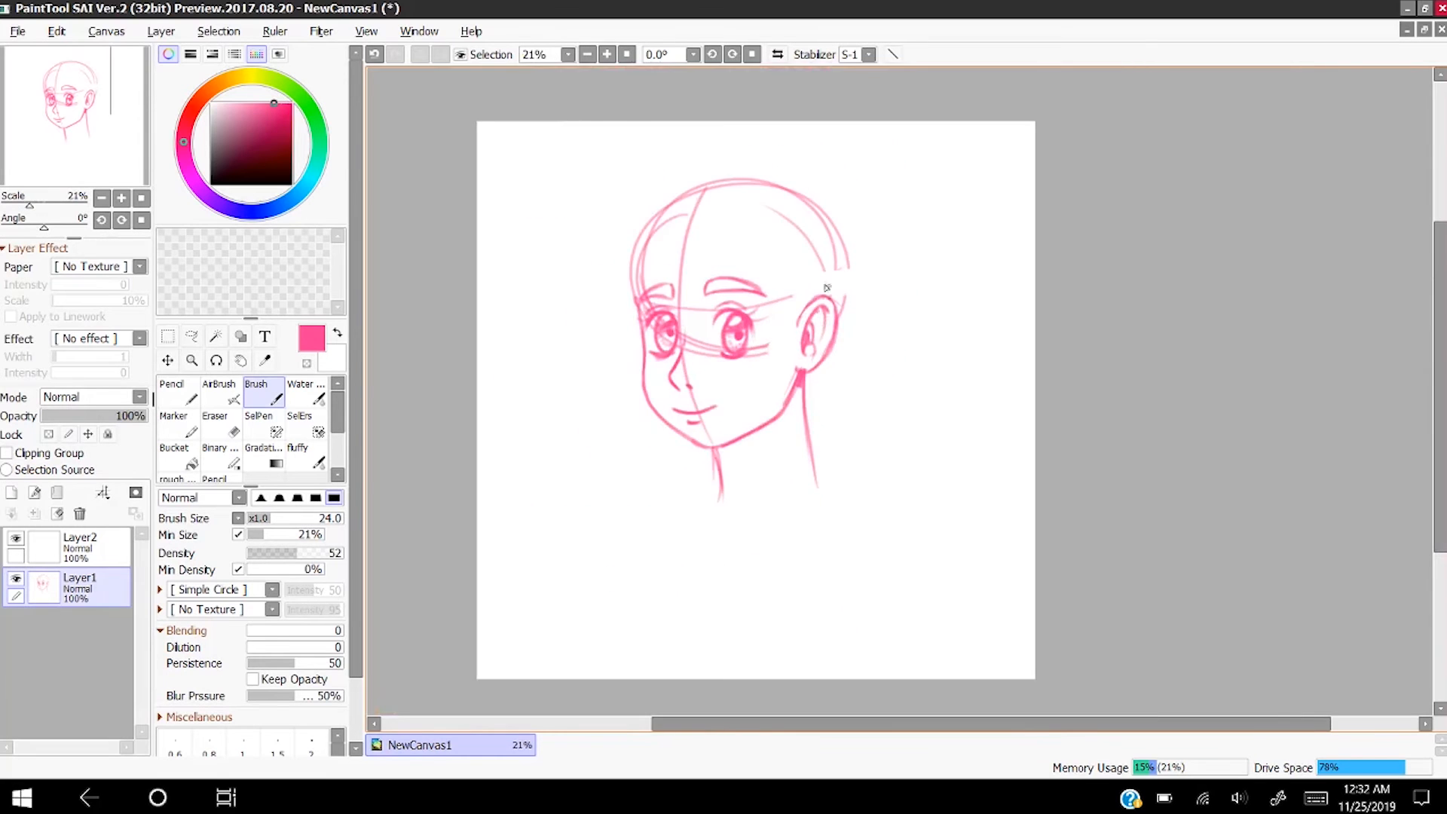
# - Reinforce the upper front contour of the ear with brush strokes curving down toward the cheek
pyautogui.scroll(4, 754, 324)
pyautogui.moveTo(846, 298); pyautogui.dragTo(751, 416)
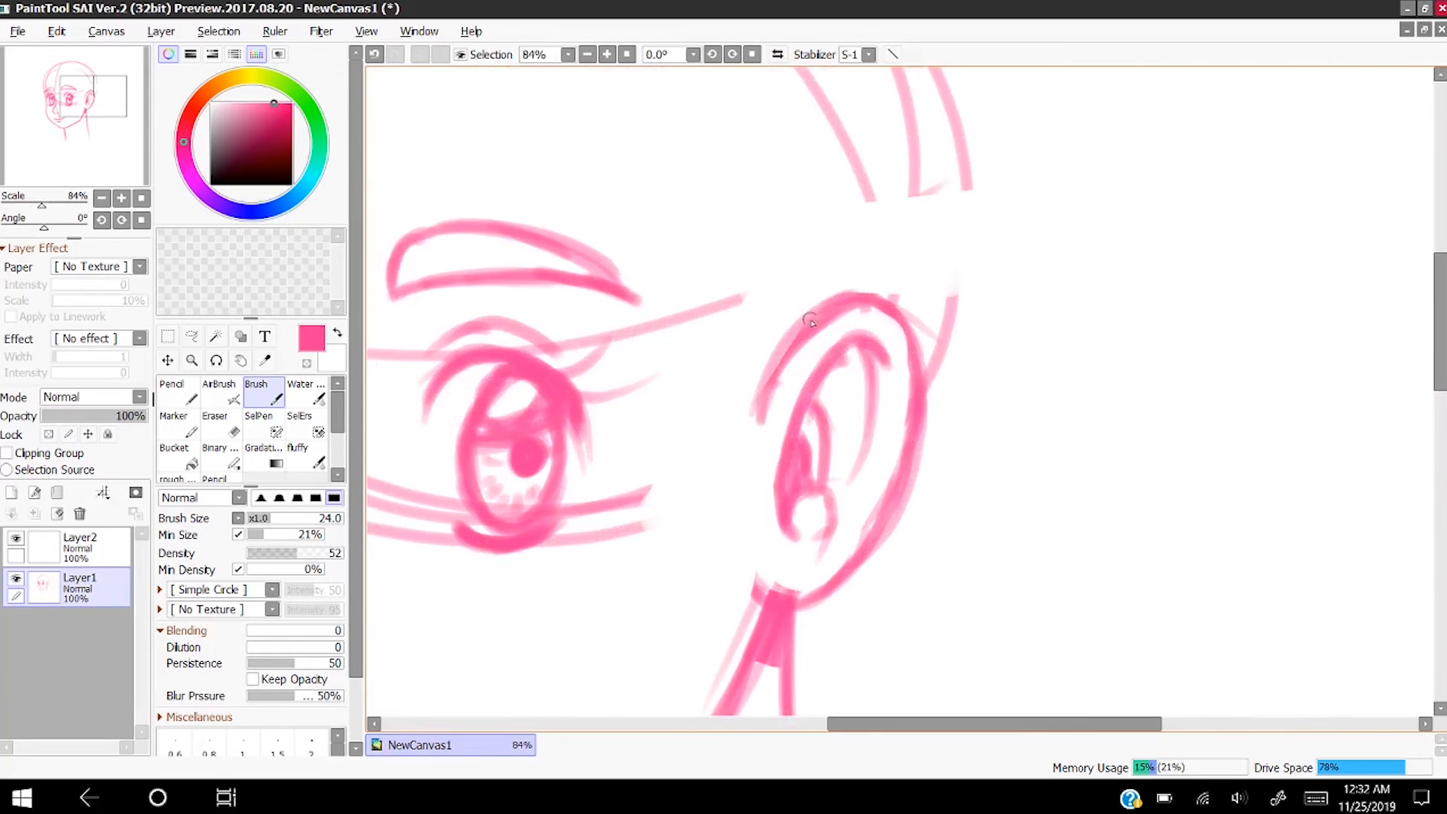
pyautogui.moveTo(809, 317); pyautogui.dragTo(748, 435)
pyautogui.scroll(-3, 748, 435)
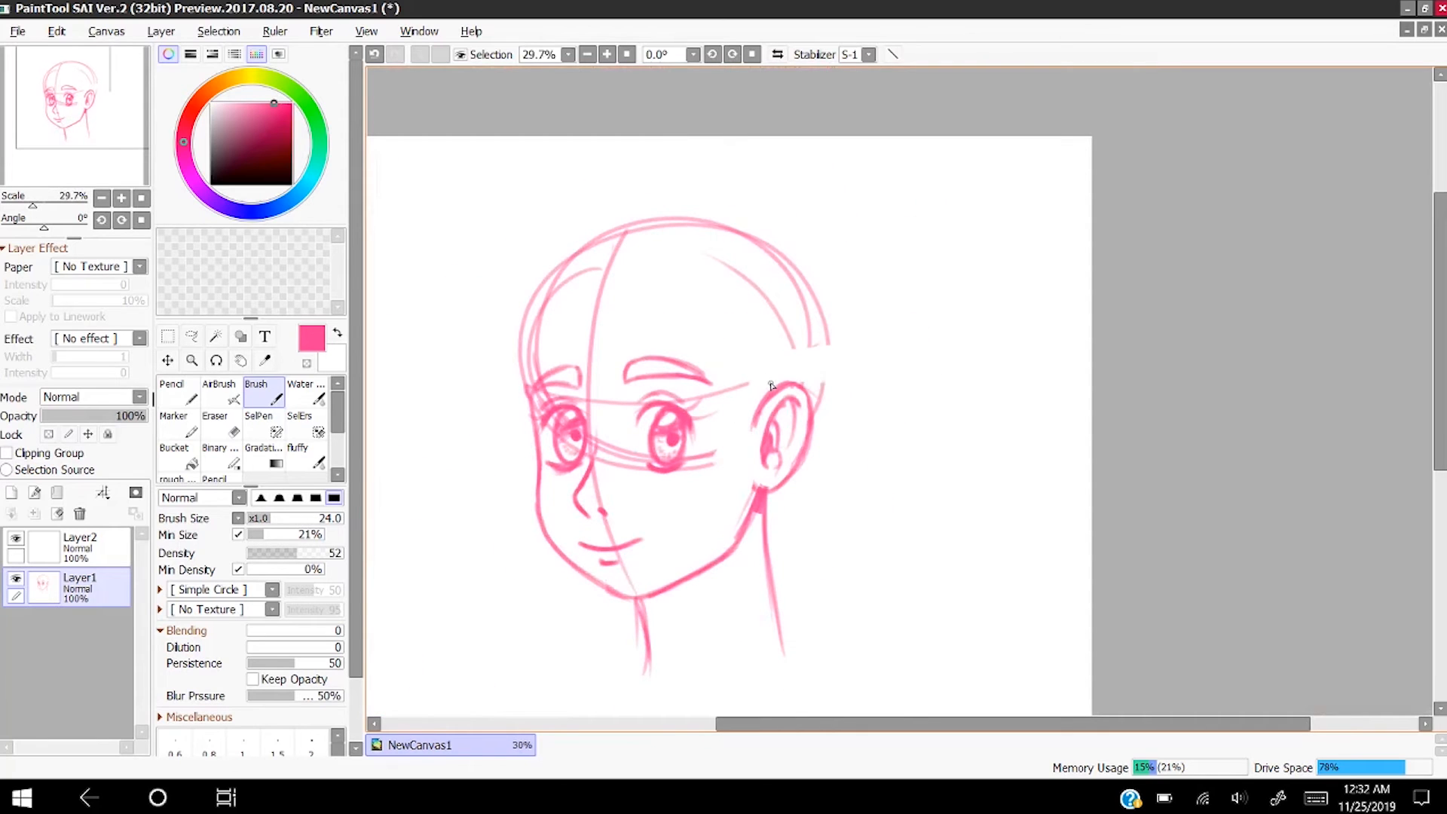
pyautogui.scroll(-2, 770, 386)
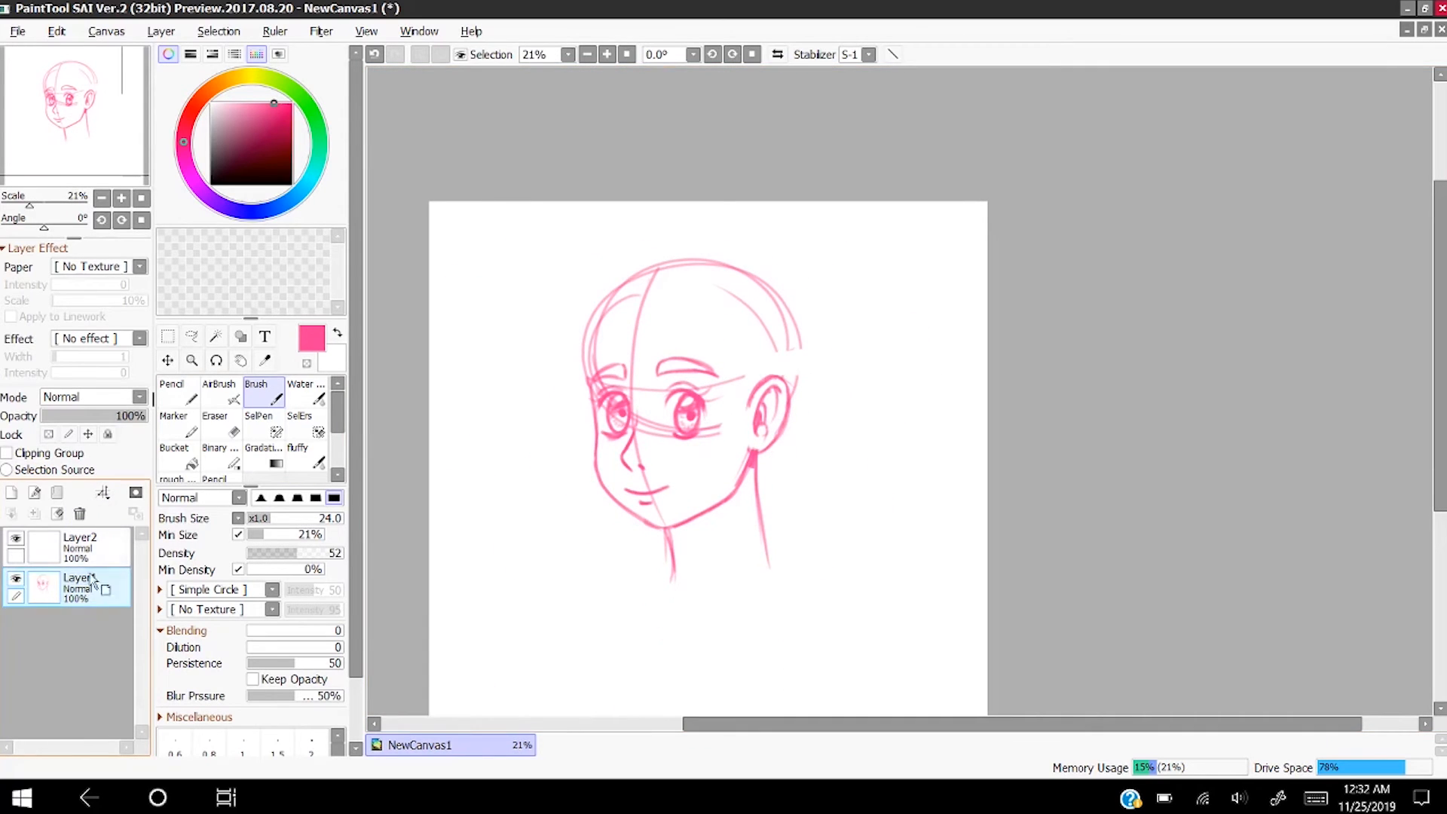
# - Place Layer1 above Layer2, add two new layers between them, and make Layer2 the active layer
pyautogui.moveTo(91, 576); pyautogui.dragTo(96, 536)
pyautogui.click(36, 575)
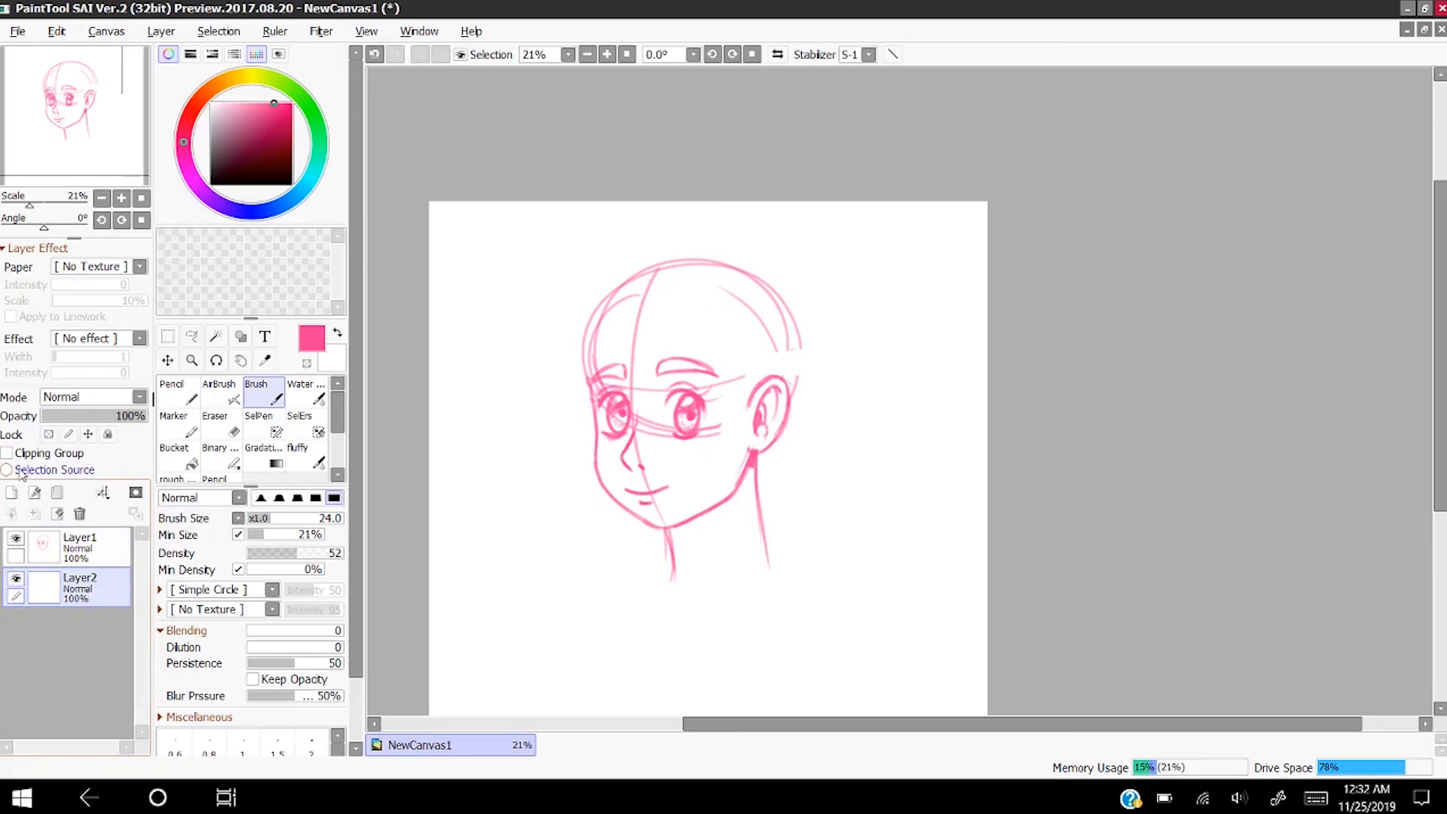
pyautogui.click(11, 492)
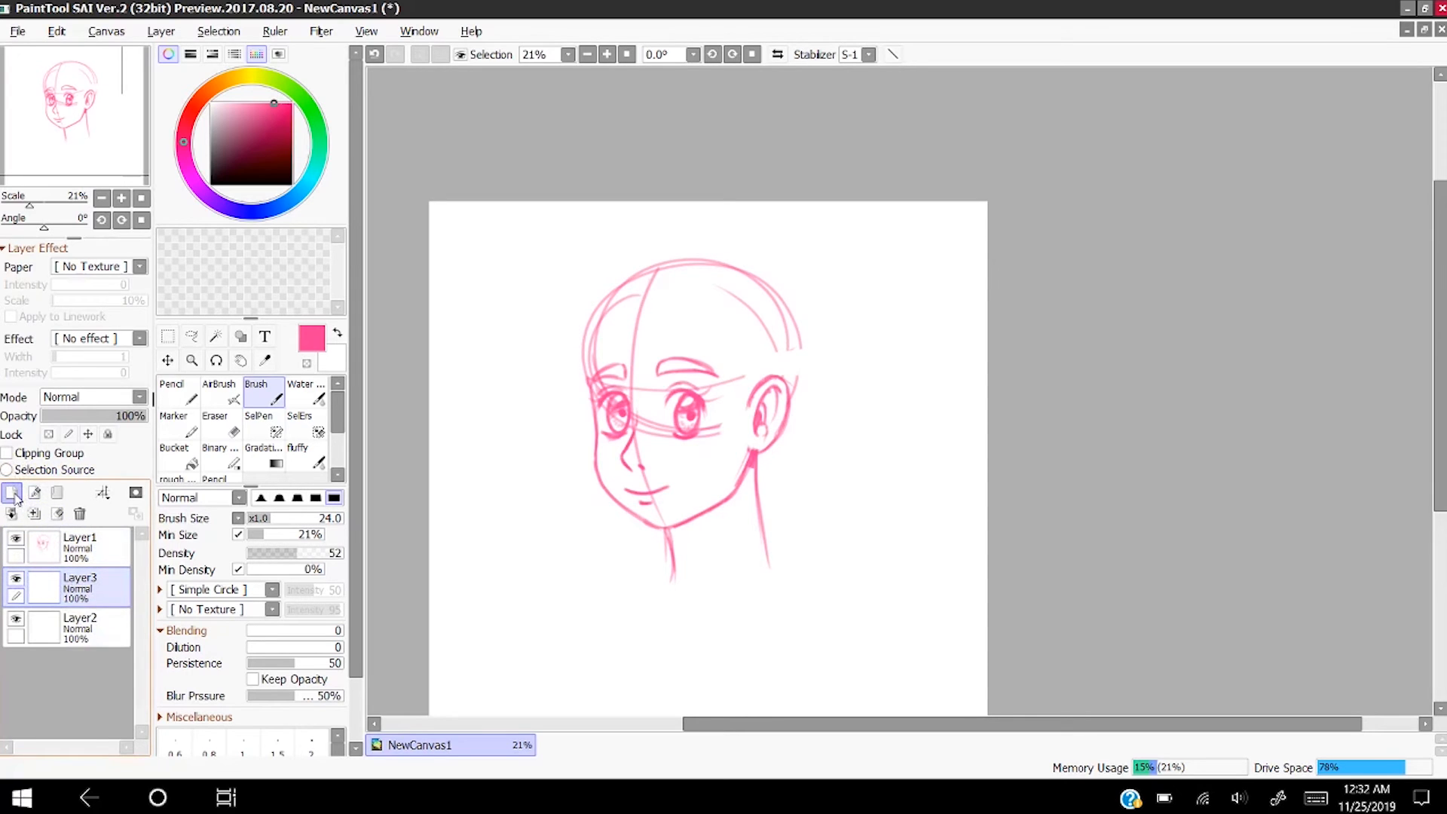
pyautogui.click(11, 492)
pyautogui.click(79, 664)
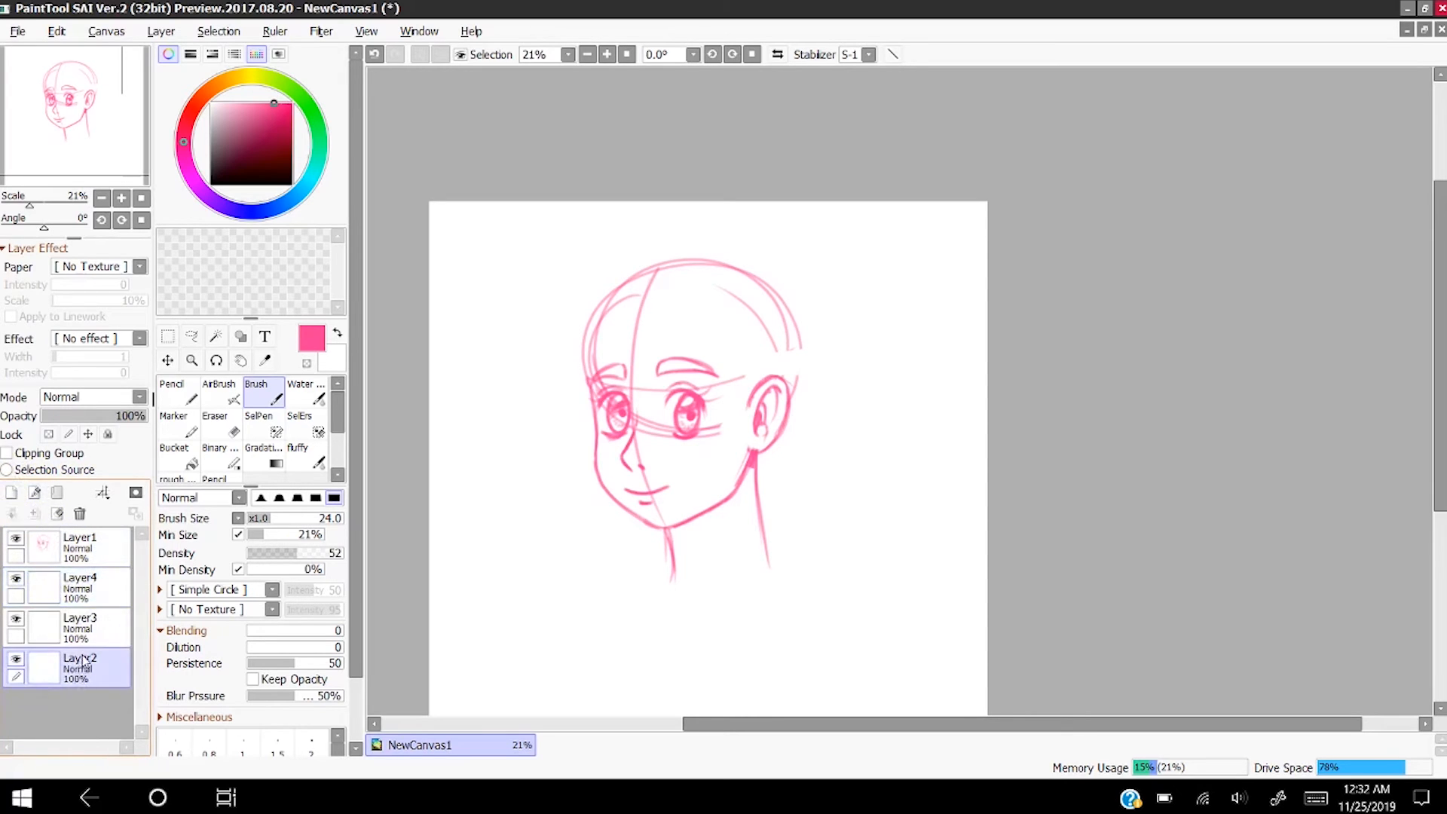
# - Draw a vertical hairline in front of the ear and a curved hairline just above the eyebrows, rising to the far temple
pyautogui.scroll(2, 743, 408)
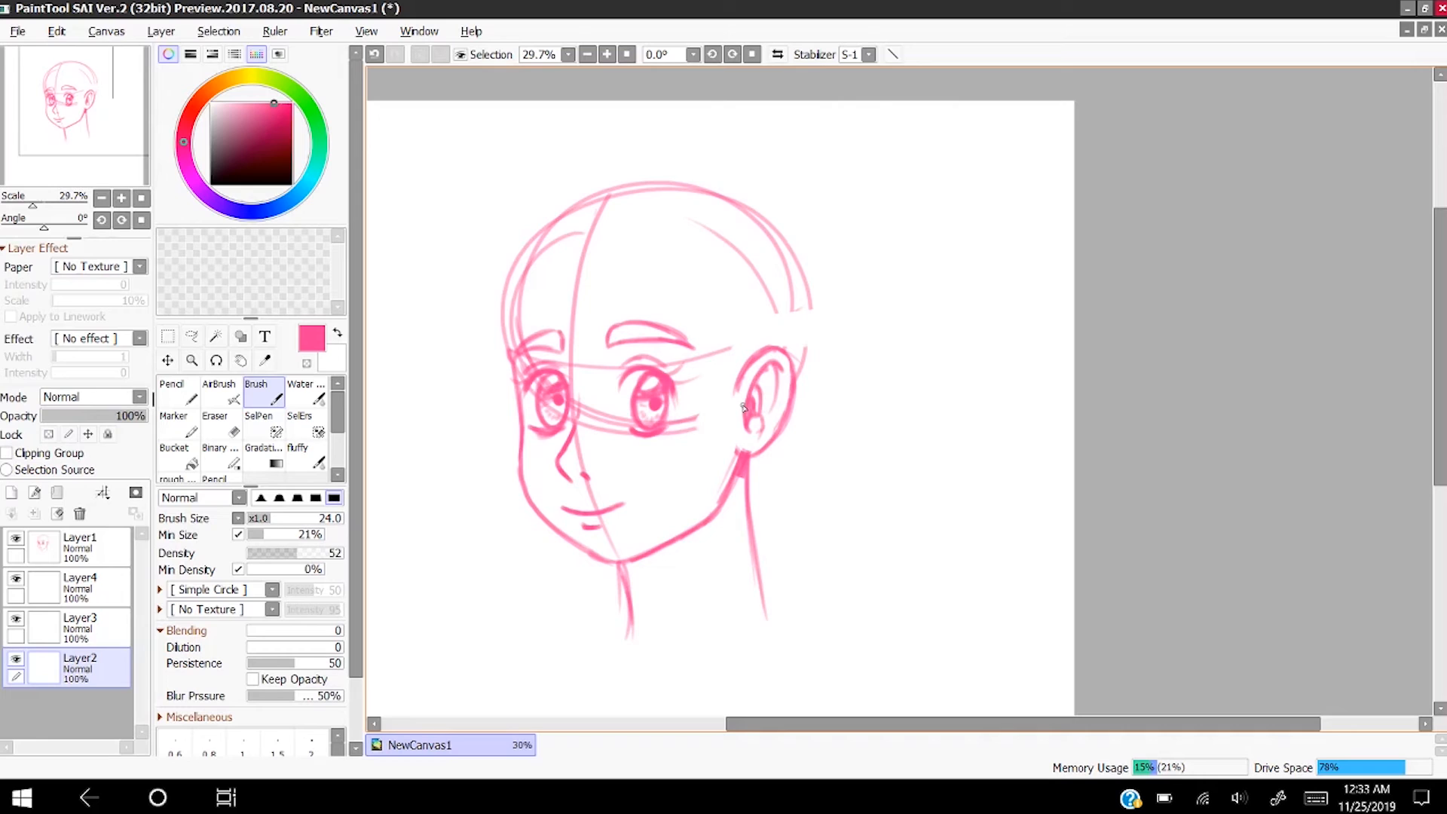
pyautogui.scroll(2, 705, 377)
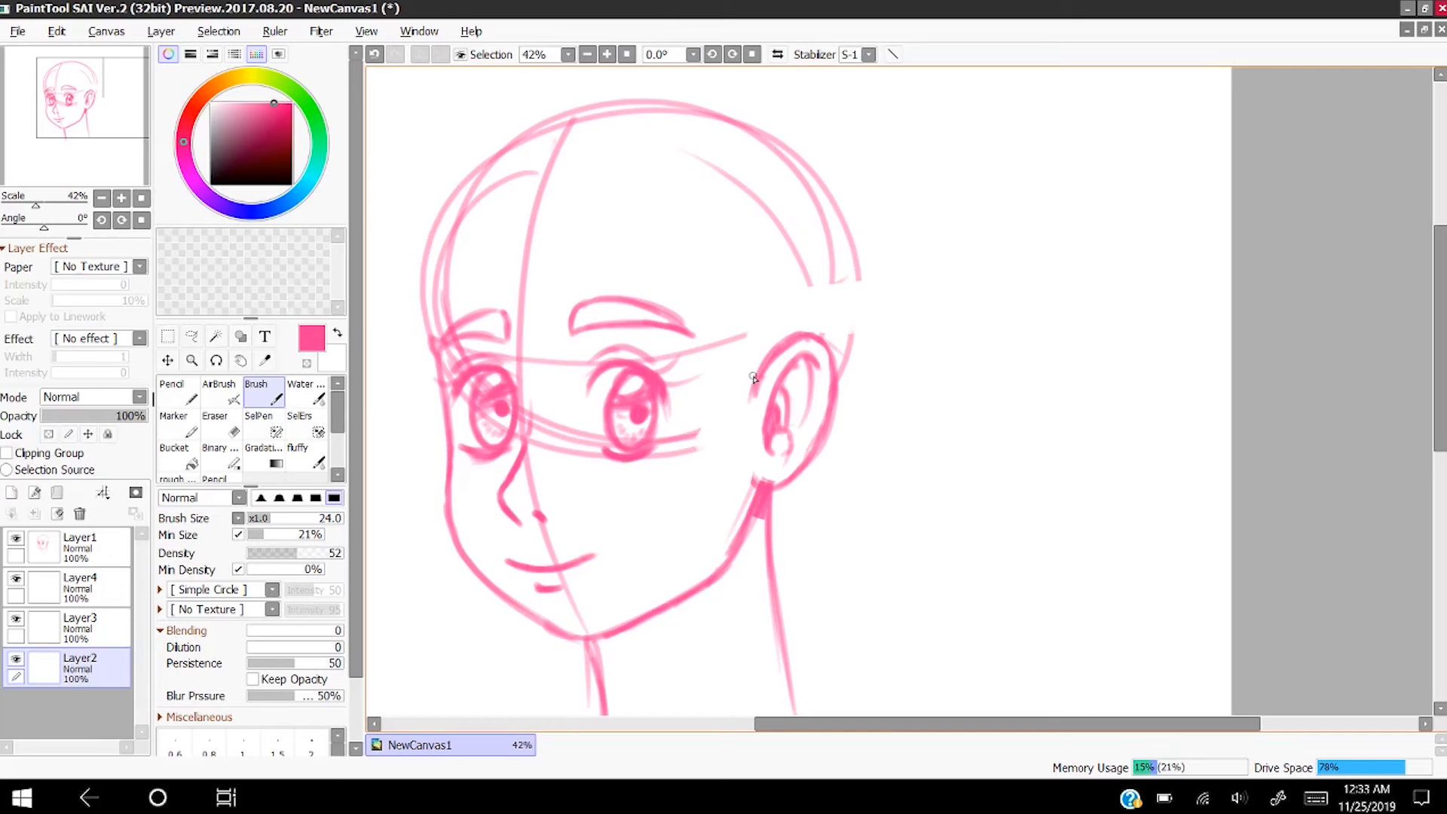
pyautogui.scroll(-1, 754, 377)
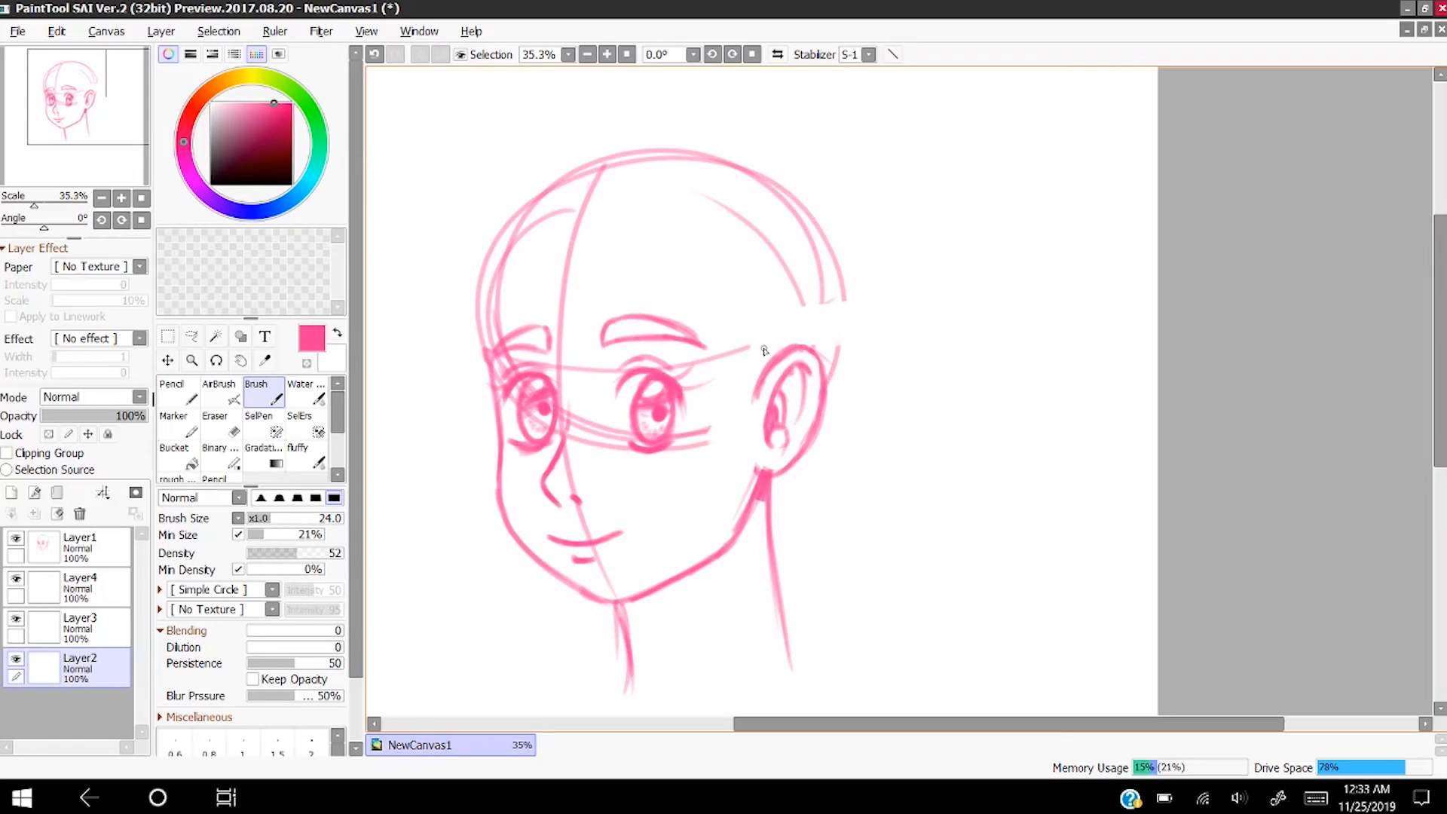
pyautogui.moveTo(748, 407); pyautogui.dragTo(749, 309)
pyautogui.moveTo(747, 396); pyautogui.dragTo(743, 260)
pyautogui.moveTo(748, 316)
pyautogui.mouseDown()
pyautogui.moveTo(622, 300)
pyautogui.moveTo(488, 224)
pyautogui.mouseUp()
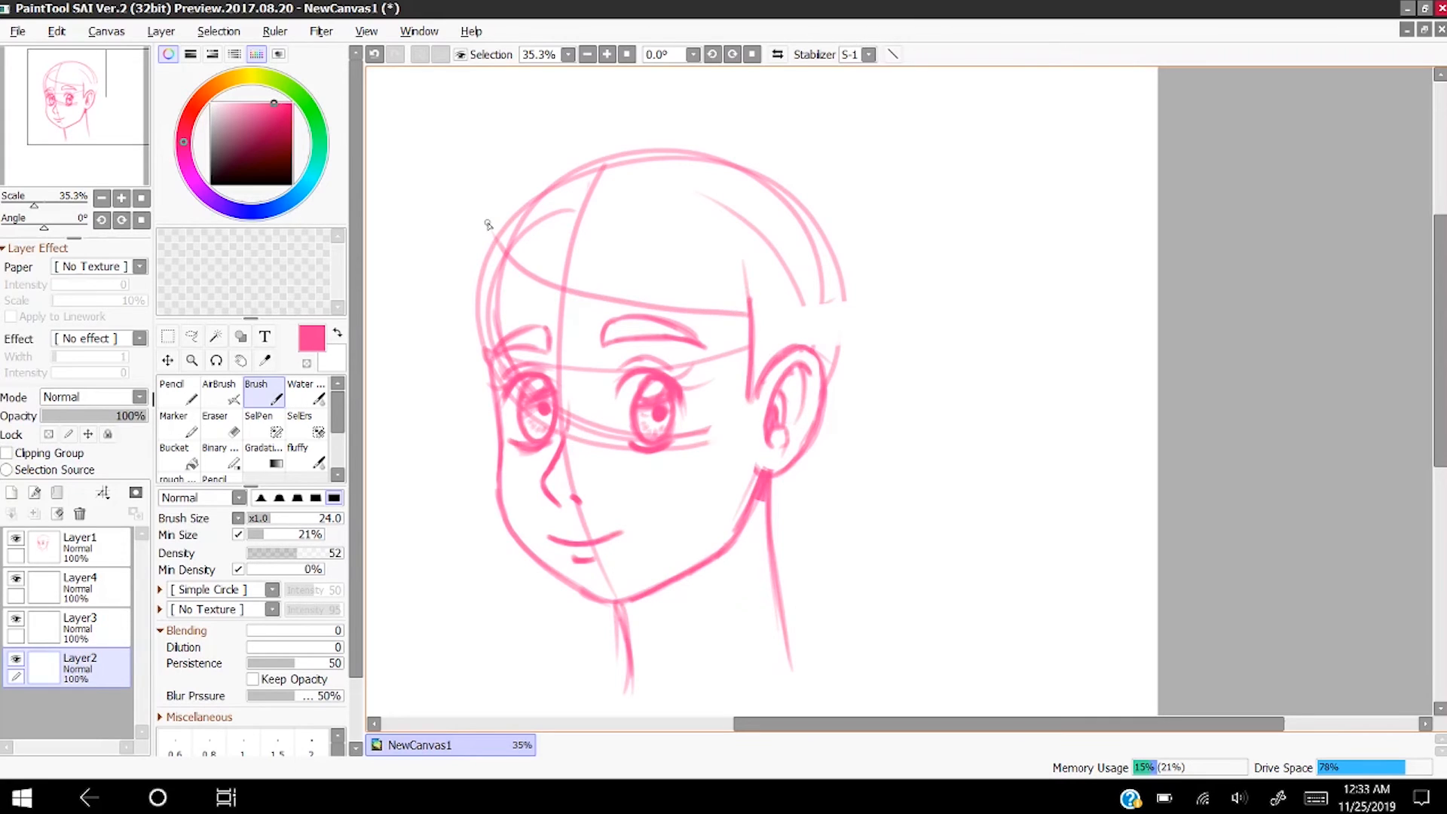
pyautogui.hotkey('ctrl', 'z')
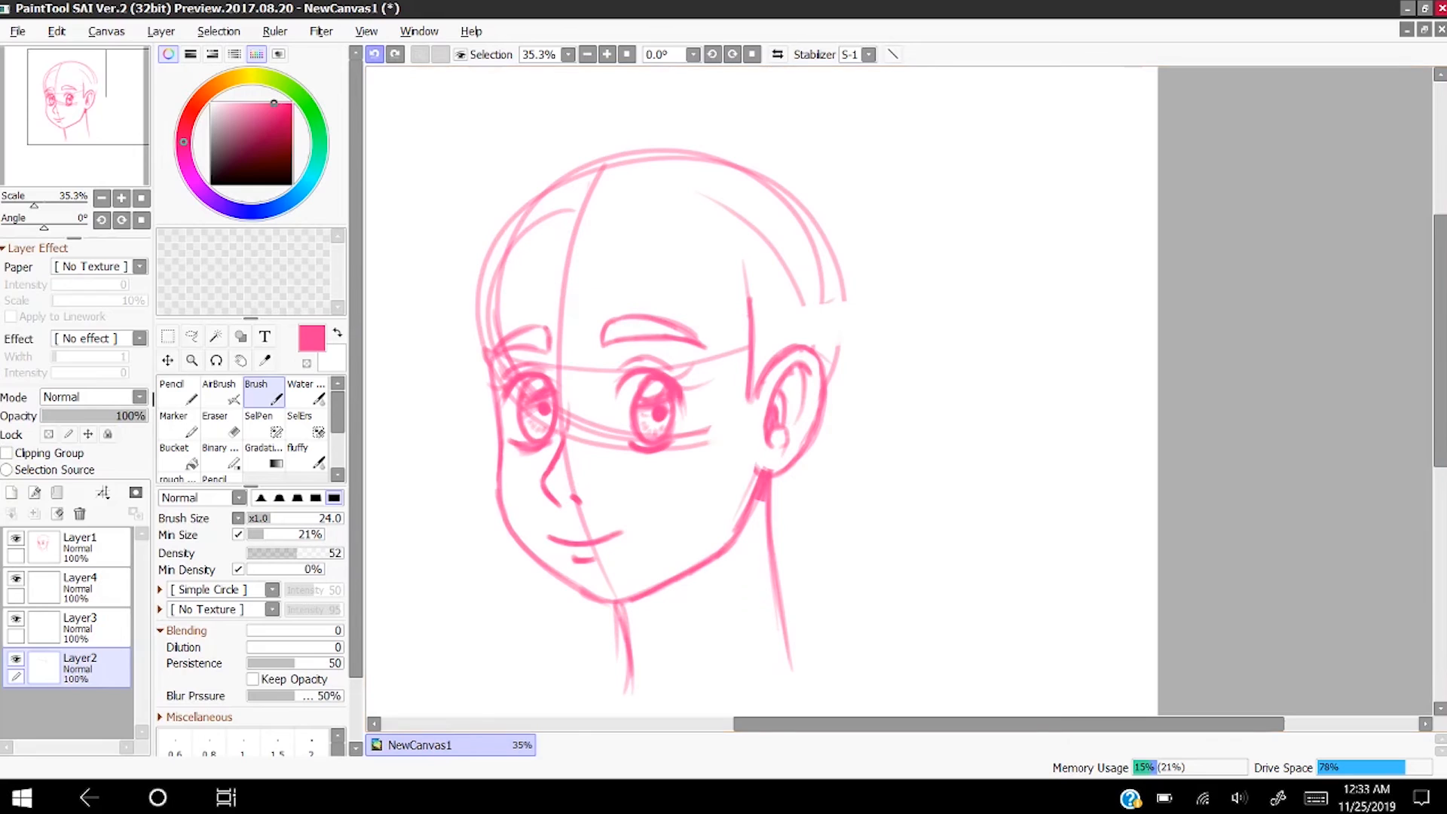
pyautogui.moveTo(750, 315)
pyautogui.mouseDown()
pyautogui.moveTo(694, 322)
pyautogui.moveTo(528, 284)
pyautogui.moveTo(483, 204)
pyautogui.mouseUp()
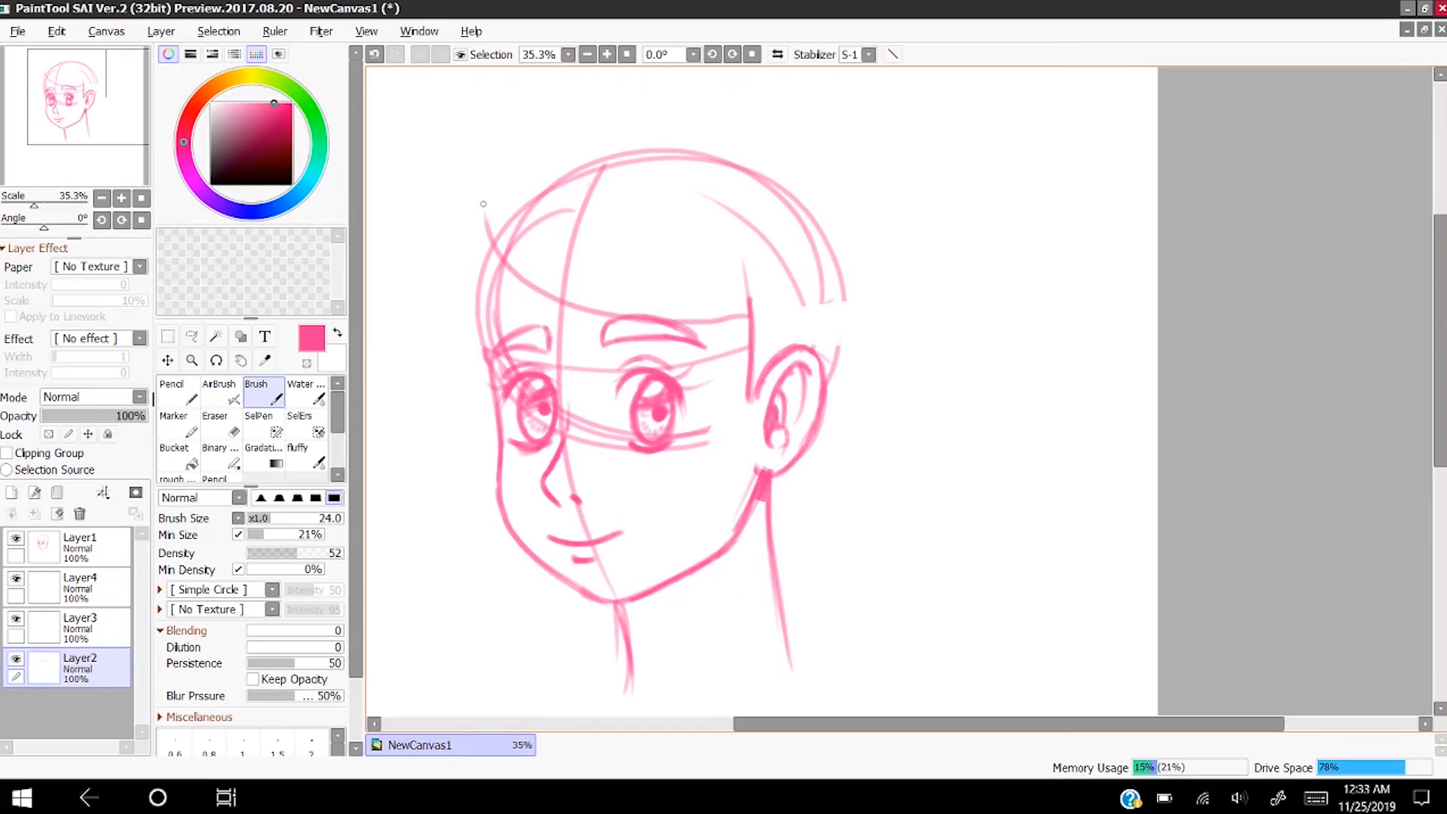
# - Sketch a rounded bob outline outside the cranium, curving inward near jaw level on both sides, with a doubled far-side edge
pyautogui.moveTo(809, 176)
pyautogui.mouseDown()
pyautogui.moveTo(866, 248)
pyautogui.moveTo(896, 386)
pyautogui.moveTo(864, 496)
pyautogui.moveTo(798, 546)
pyautogui.moveTo(765, 543)
pyautogui.moveTo(889, 319)
pyautogui.moveTo(837, 191)
pyautogui.moveTo(674, 109)
pyautogui.moveTo(494, 153)
pyautogui.moveTo(429, 353)
pyautogui.moveTo(429, 384)
pyautogui.mouseUp()
pyautogui.moveTo(457, 245); pyautogui.dragTo(494, 530)
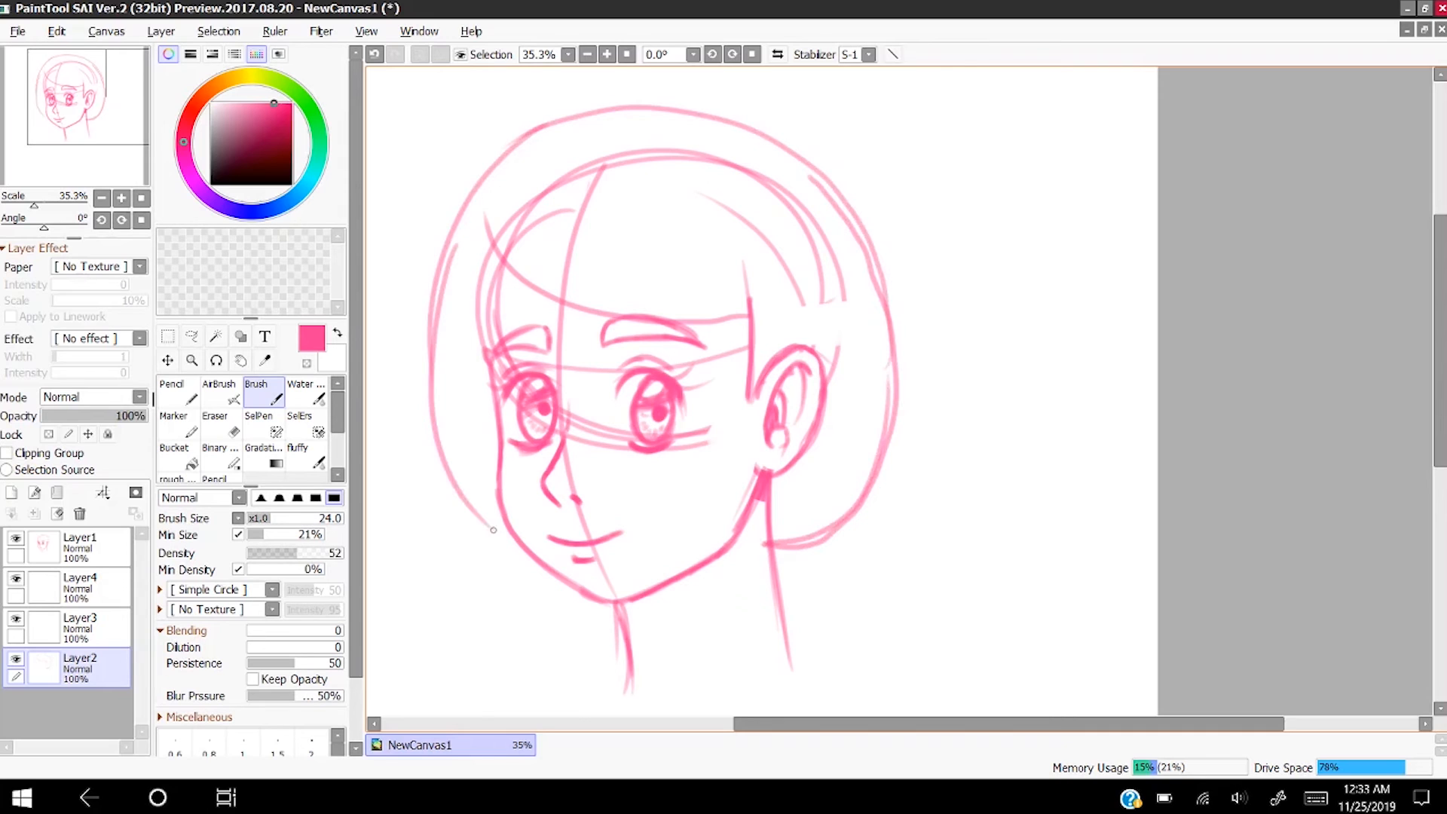
pyautogui.moveTo(446, 273)
pyautogui.mouseDown()
pyautogui.moveTo(422, 468)
pyautogui.moveTo(515, 540)
pyautogui.mouseUp()
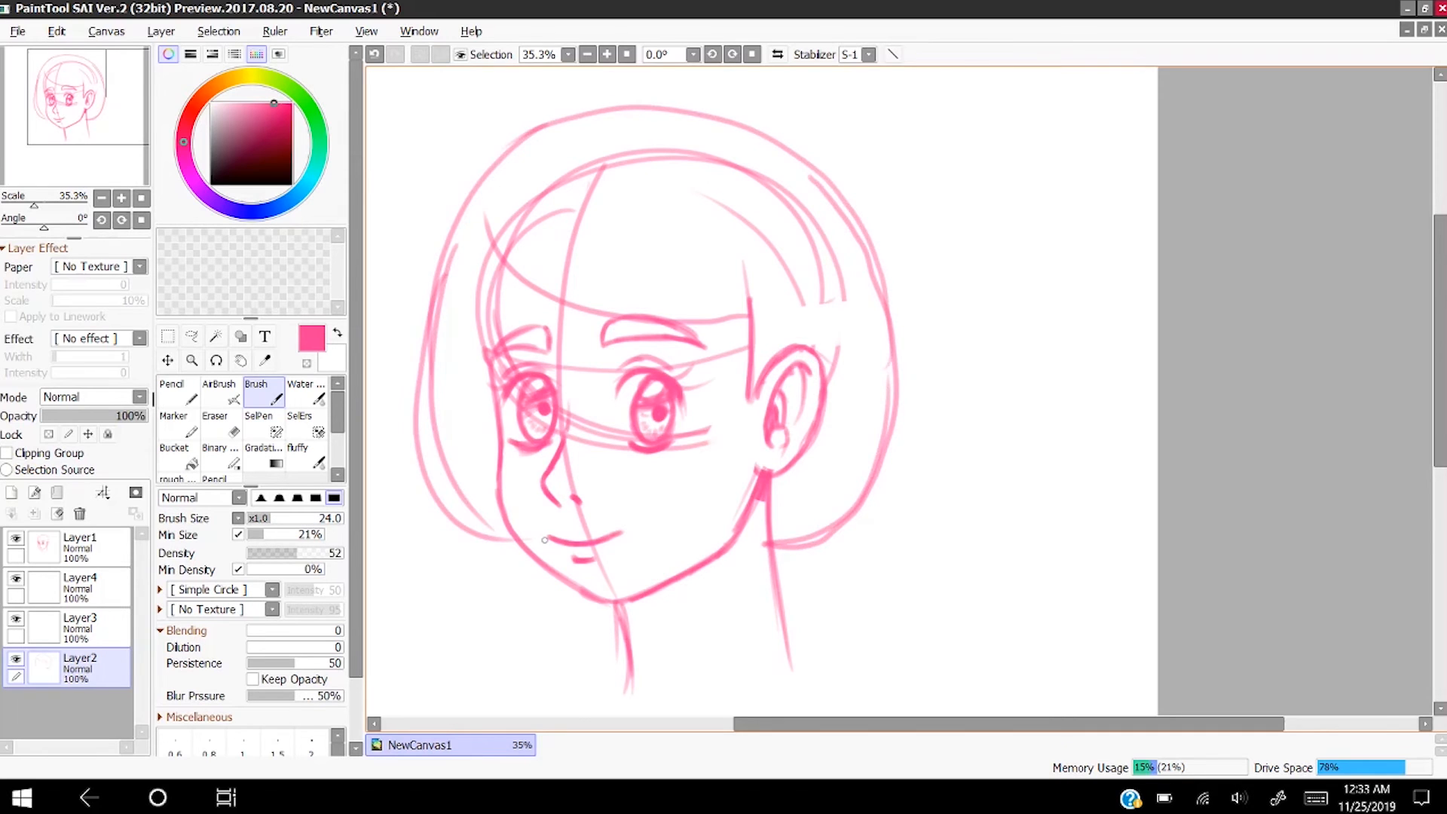
pyautogui.scroll(-4, 682, 456)
pyautogui.scroll(4, 674, 449)
pyautogui.scroll(-1, 487, 477)
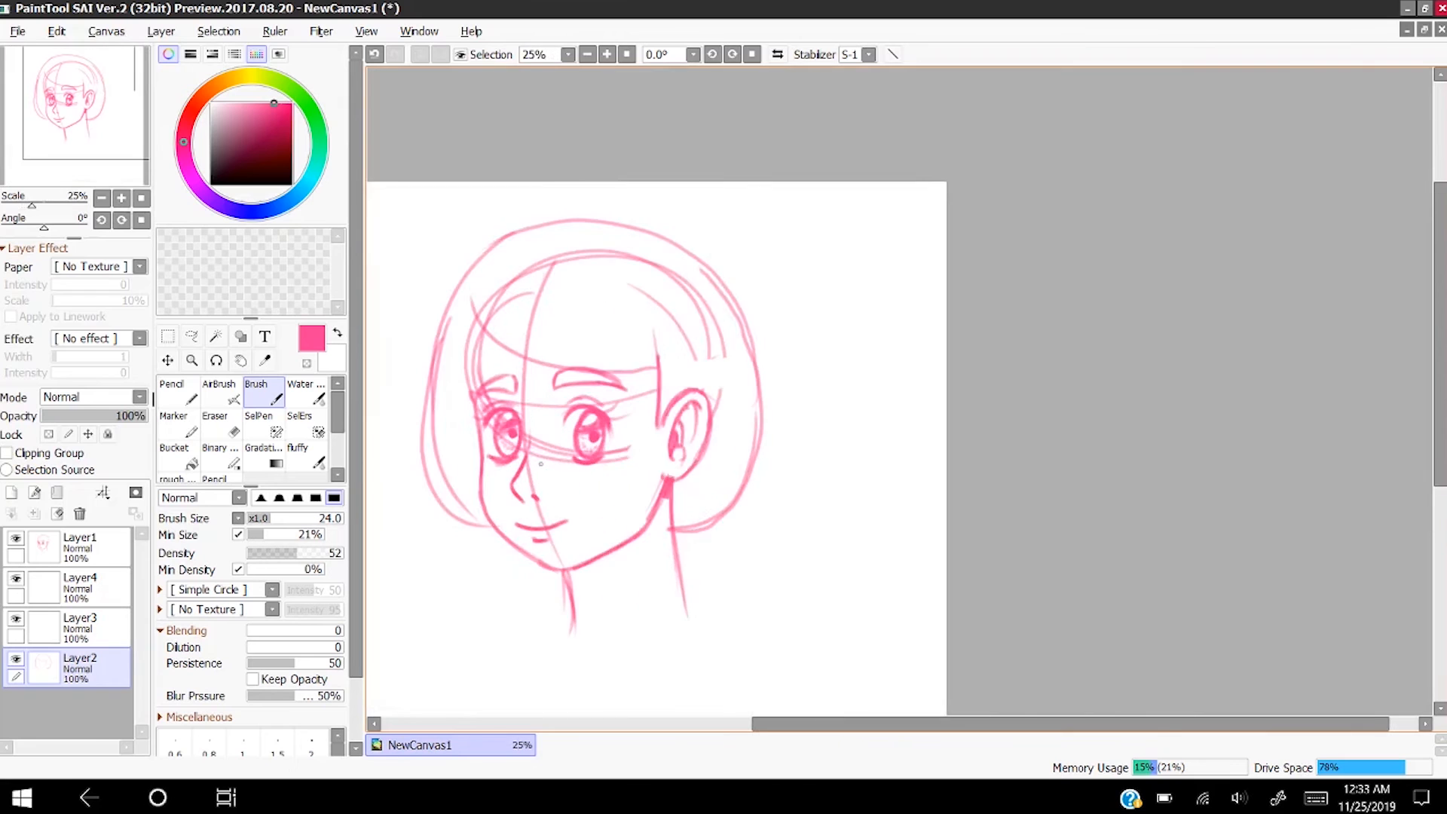
pyautogui.scroll(-4, 503, 449)
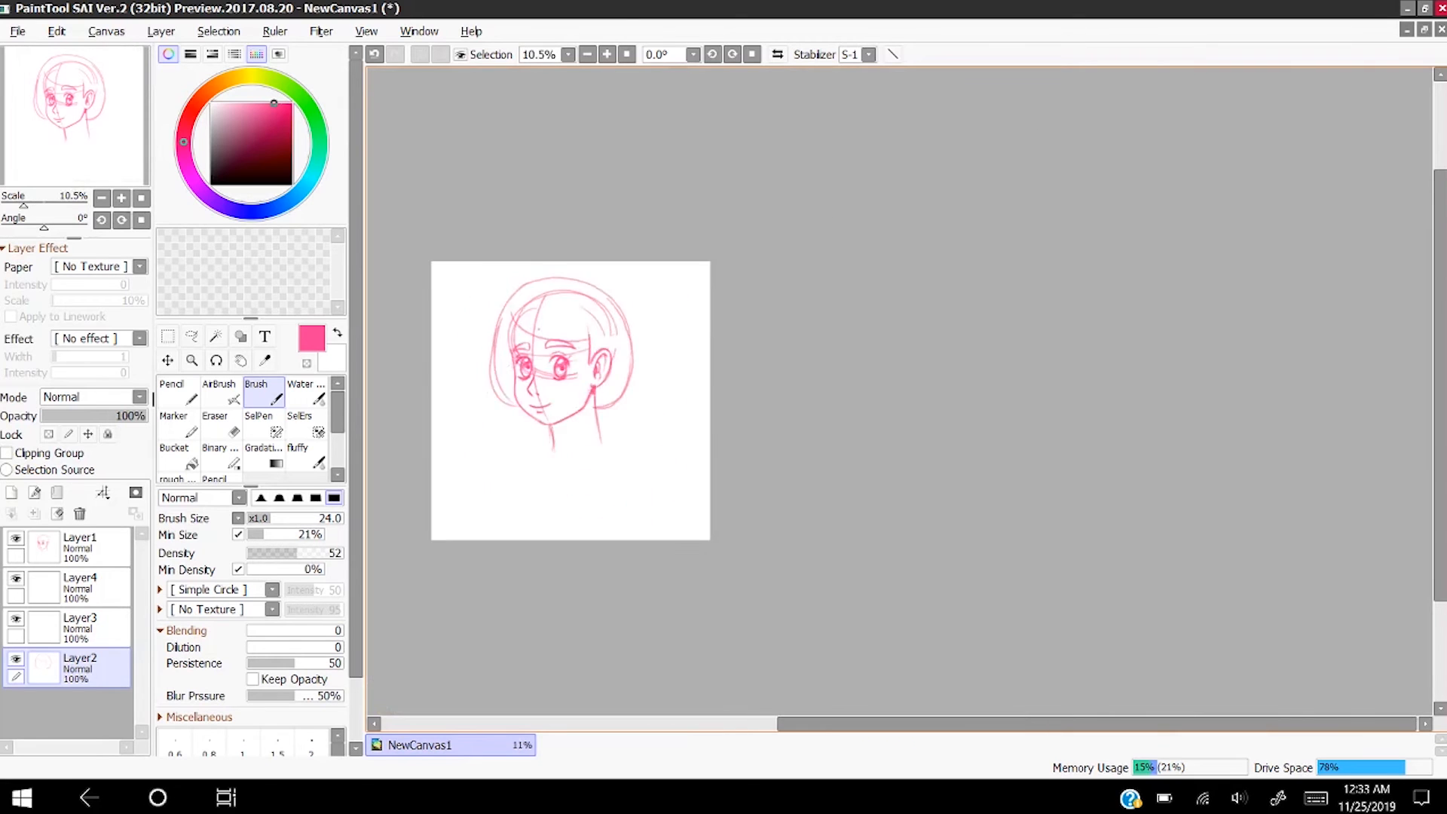
pyautogui.scroll(5, 549, 338)
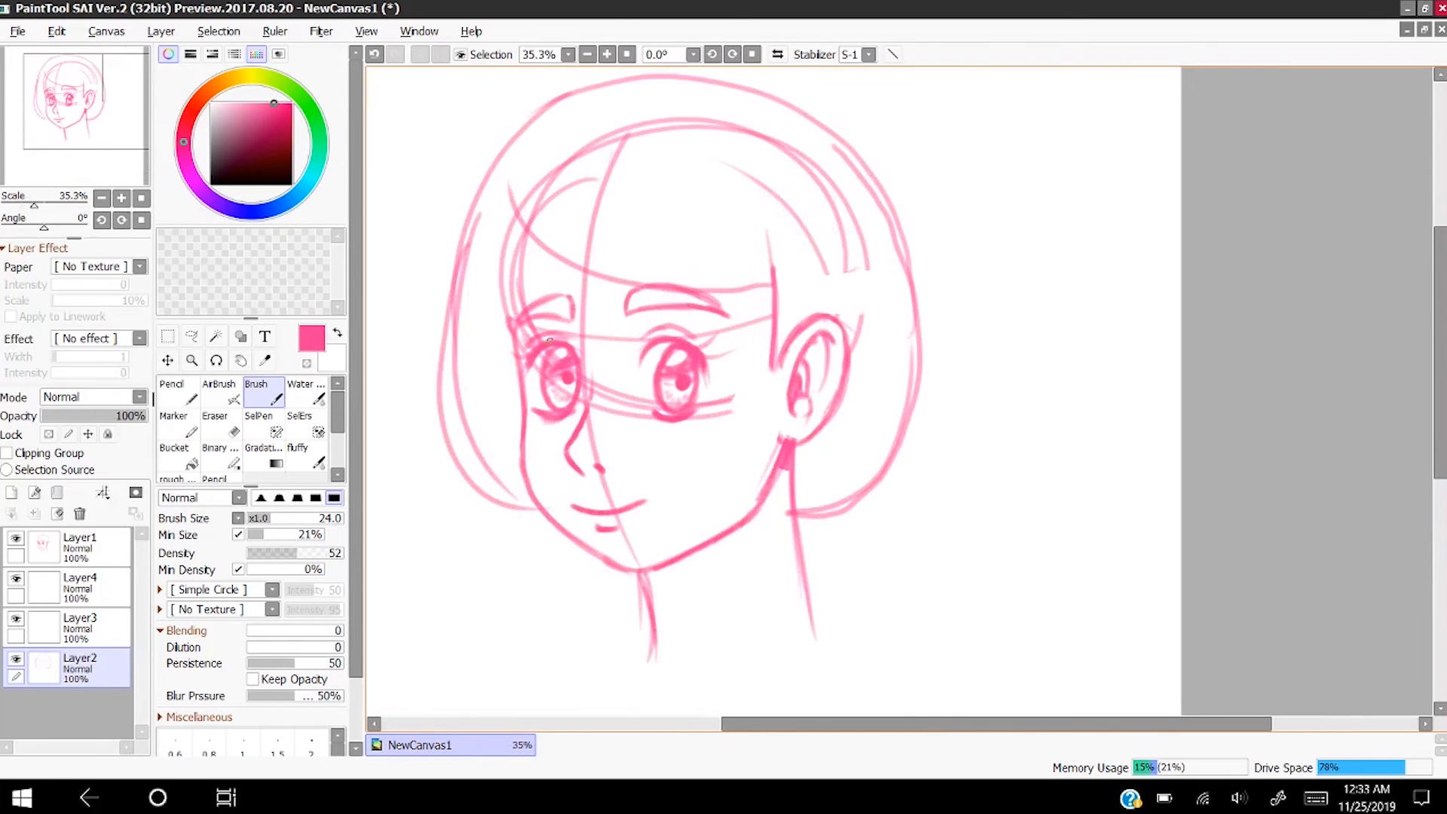
# - Sketch side-swept bangs across the forehead with curved strands rising from the near temple and the hairline toward the crown
pyautogui.moveTo(773, 270); pyautogui.dragTo(748, 178)
pyautogui.moveTo(767, 291)
pyautogui.mouseDown()
pyautogui.moveTo(739, 219)
pyautogui.moveTo(682, 177)
pyautogui.mouseUp()
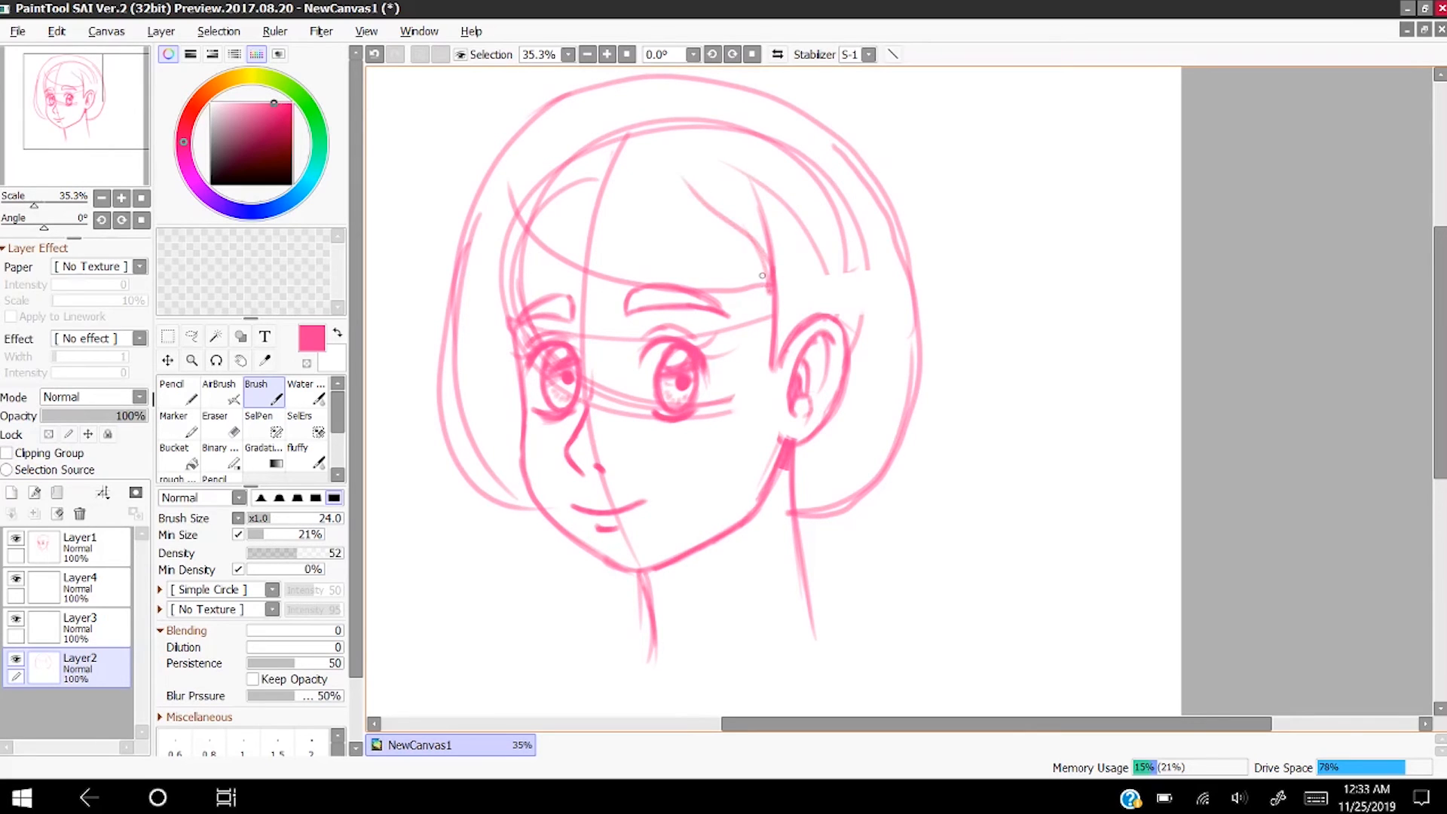
pyautogui.moveTo(763, 275); pyautogui.dragTo(666, 162)
pyautogui.moveTo(749, 288)
pyautogui.mouseDown()
pyautogui.moveTo(653, 262)
pyautogui.moveTo(622, 194)
pyautogui.mouseUp()
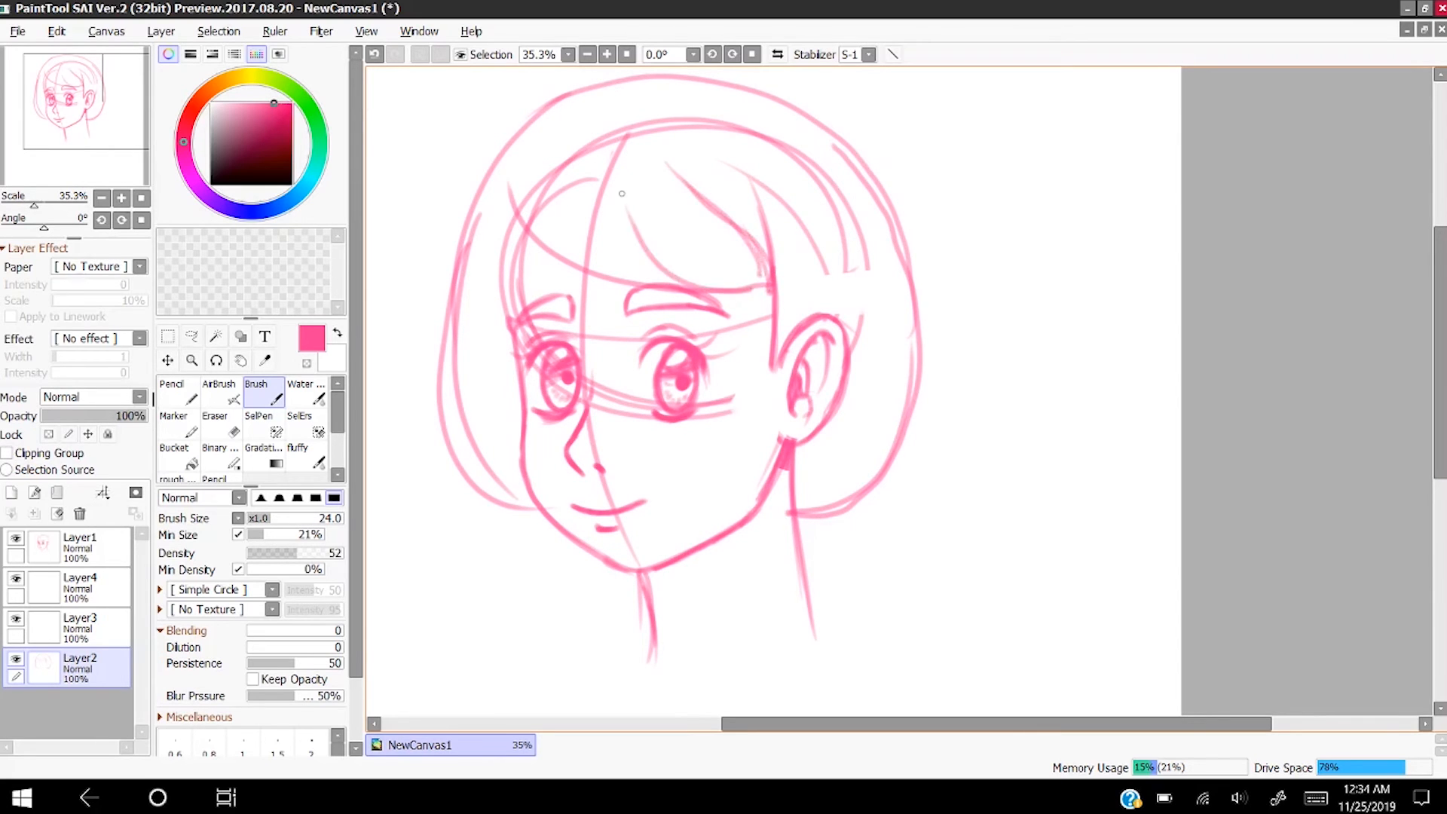
pyautogui.moveTo(660, 269)
pyautogui.mouseDown()
pyautogui.moveTo(620, 202)
pyautogui.moveTo(674, 283)
pyautogui.moveTo(554, 167)
pyautogui.mouseUp()
pyautogui.moveTo(563, 247); pyautogui.dragTo(569, 106)
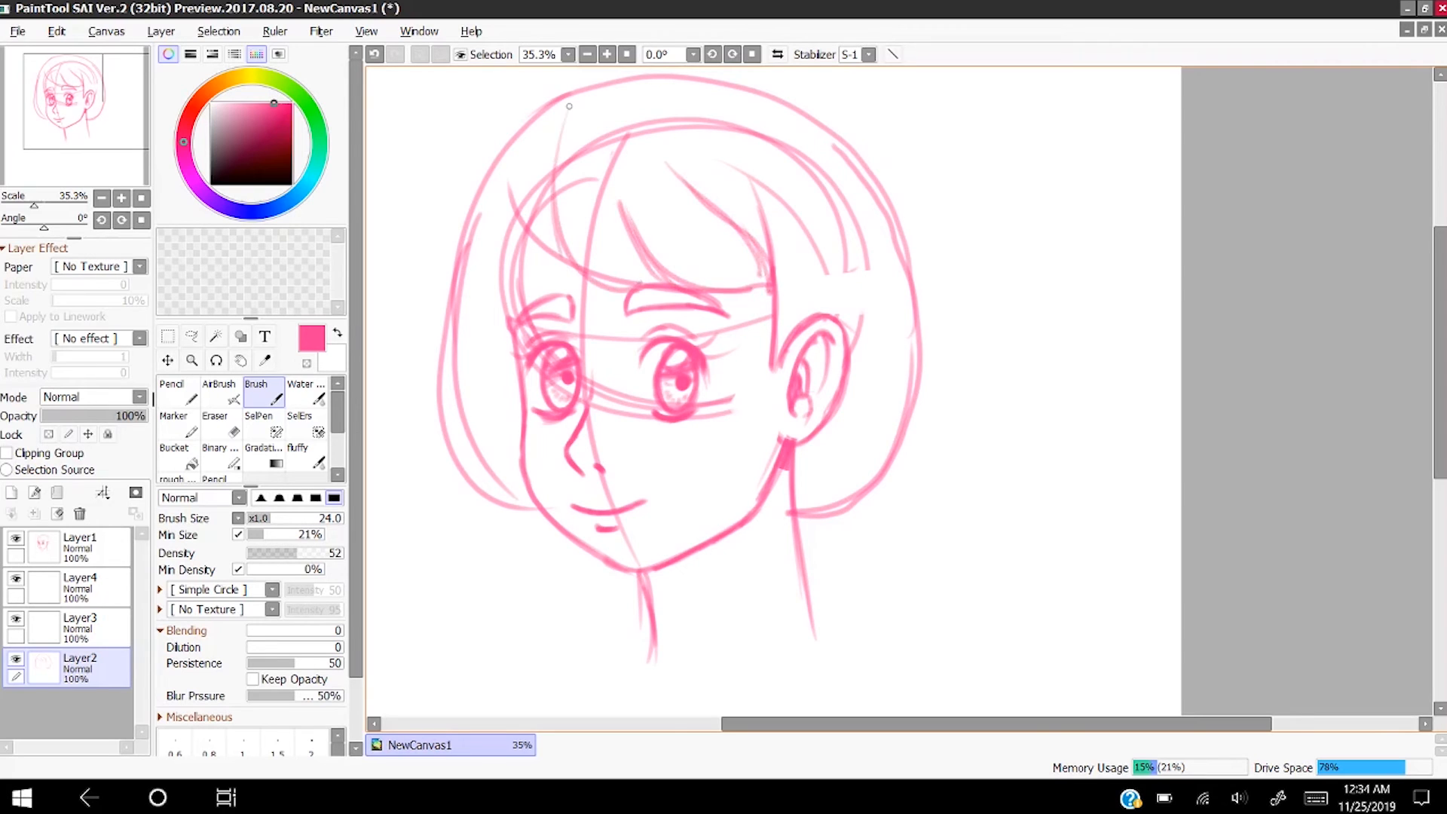
# - Add inward-curving inner strands to the bob's lower ends, behind the ear and beside the far cheek
pyautogui.moveTo(794, 454)
pyautogui.mouseDown()
pyautogui.moveTo(762, 518)
pyautogui.moveTo(850, 419)
pyautogui.mouseUp()
pyautogui.moveTo(788, 517)
pyautogui.mouseDown()
pyautogui.moveTo(826, 491)
pyautogui.moveTo(852, 397)
pyautogui.moveTo(865, 466)
pyautogui.moveTo(887, 273)
pyautogui.mouseUp()
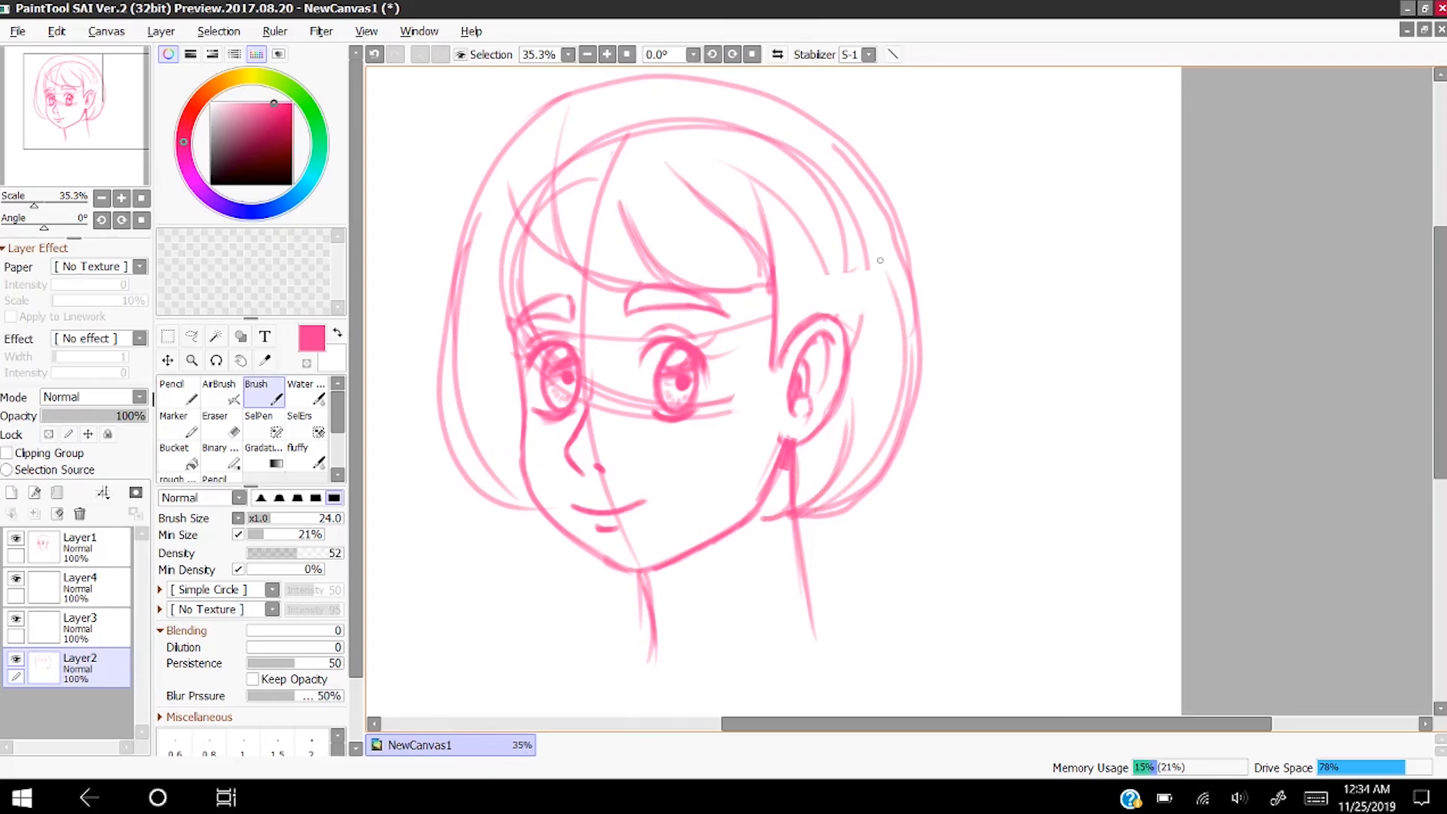
pyautogui.moveTo(444, 349)
pyautogui.mouseDown()
pyautogui.moveTo(519, 503)
pyautogui.moveTo(487, 357)
pyautogui.mouseUp()
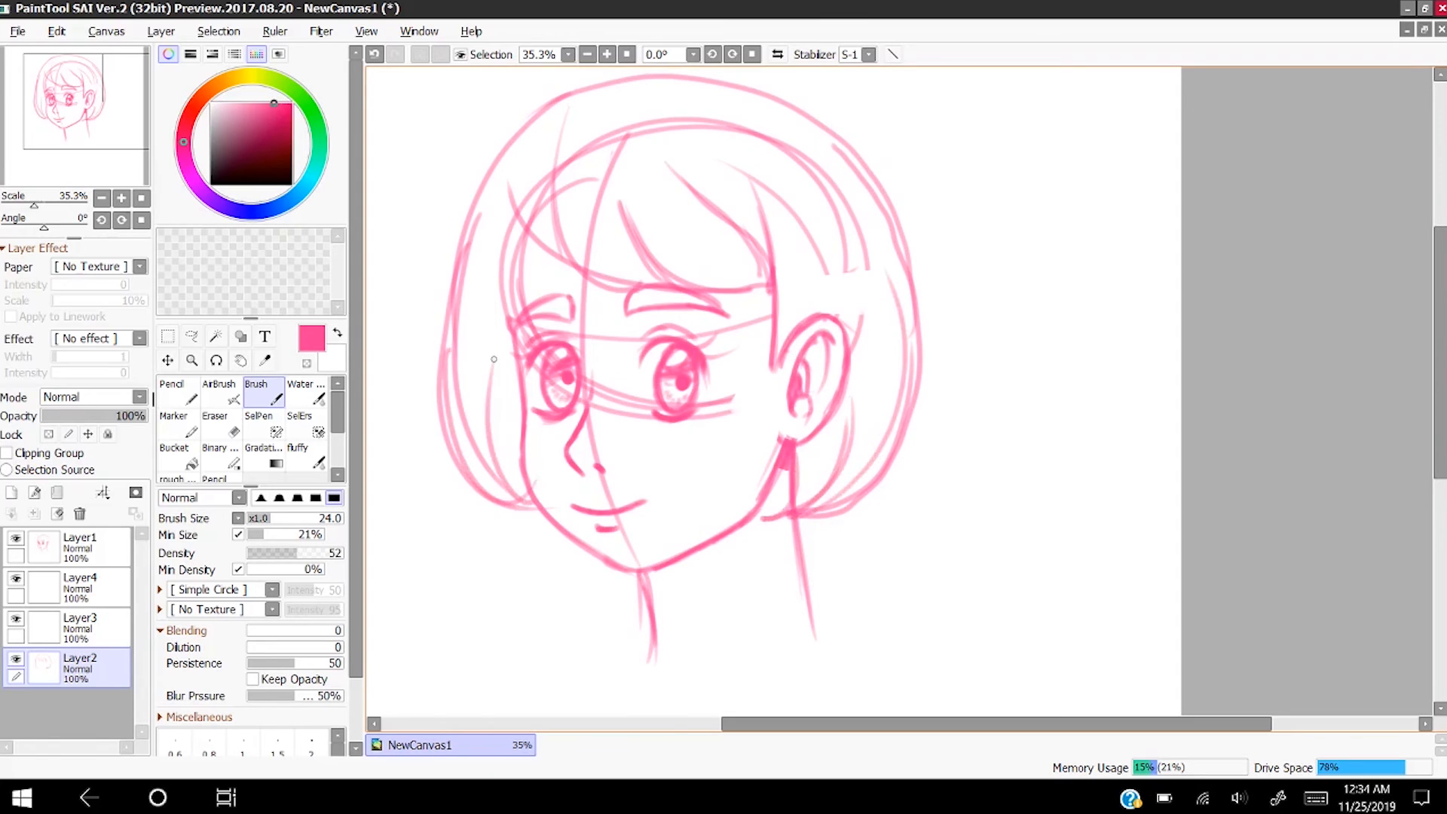
pyautogui.moveTo(494, 467); pyautogui.dragTo(504, 262)
pyautogui.moveTo(487, 346)
pyautogui.mouseDown()
pyautogui.moveTo(519, 485)
pyautogui.moveTo(545, 493)
pyautogui.mouseUp()
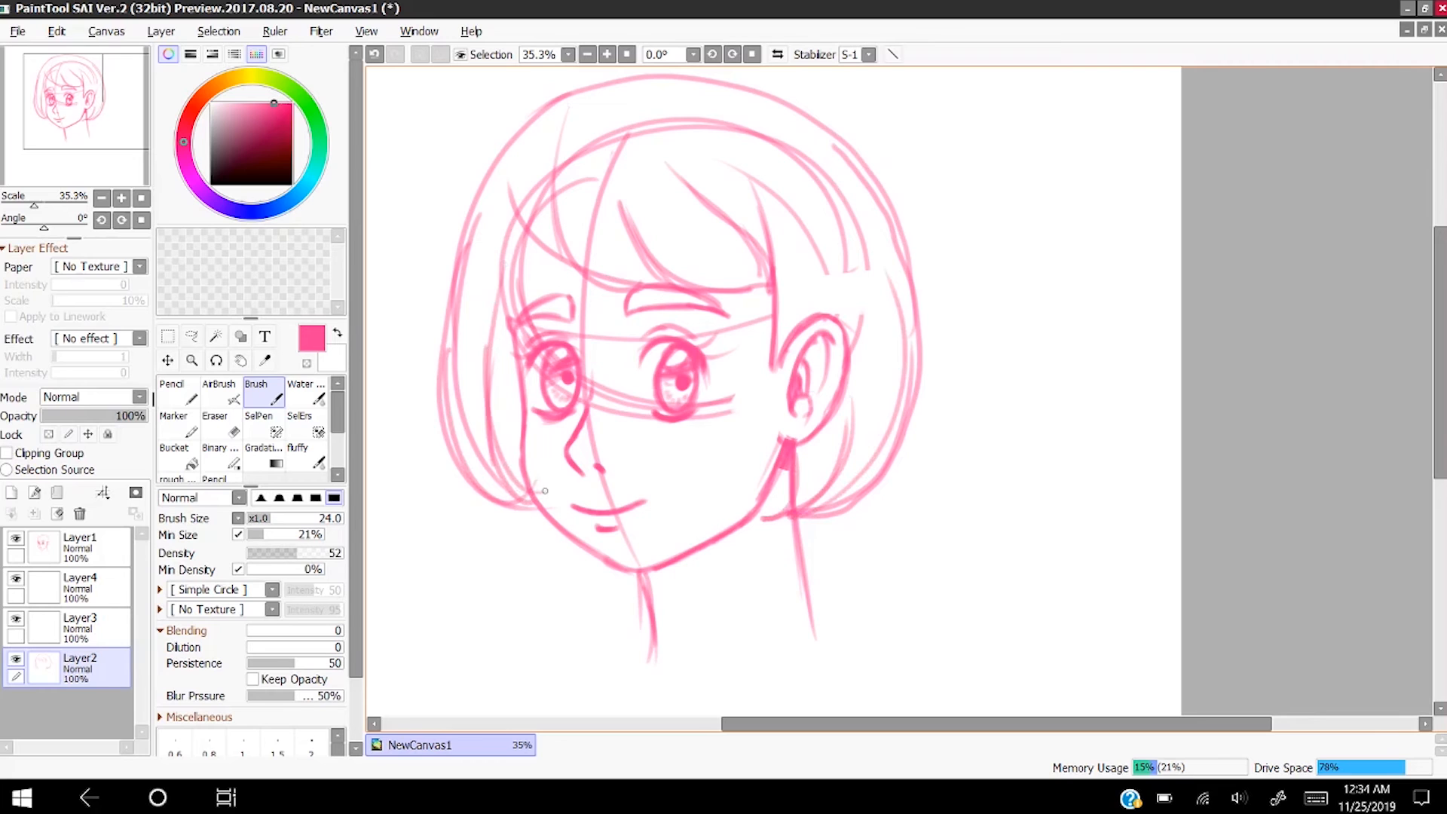
# - Add short strokes around the front of the ear and widen the bob's far side with an outer bulging curve
pyautogui.scroll(-5, 545, 490)
pyautogui.scroll(5, 550, 473)
pyautogui.moveTo(768, 540); pyautogui.dragTo(789, 472)
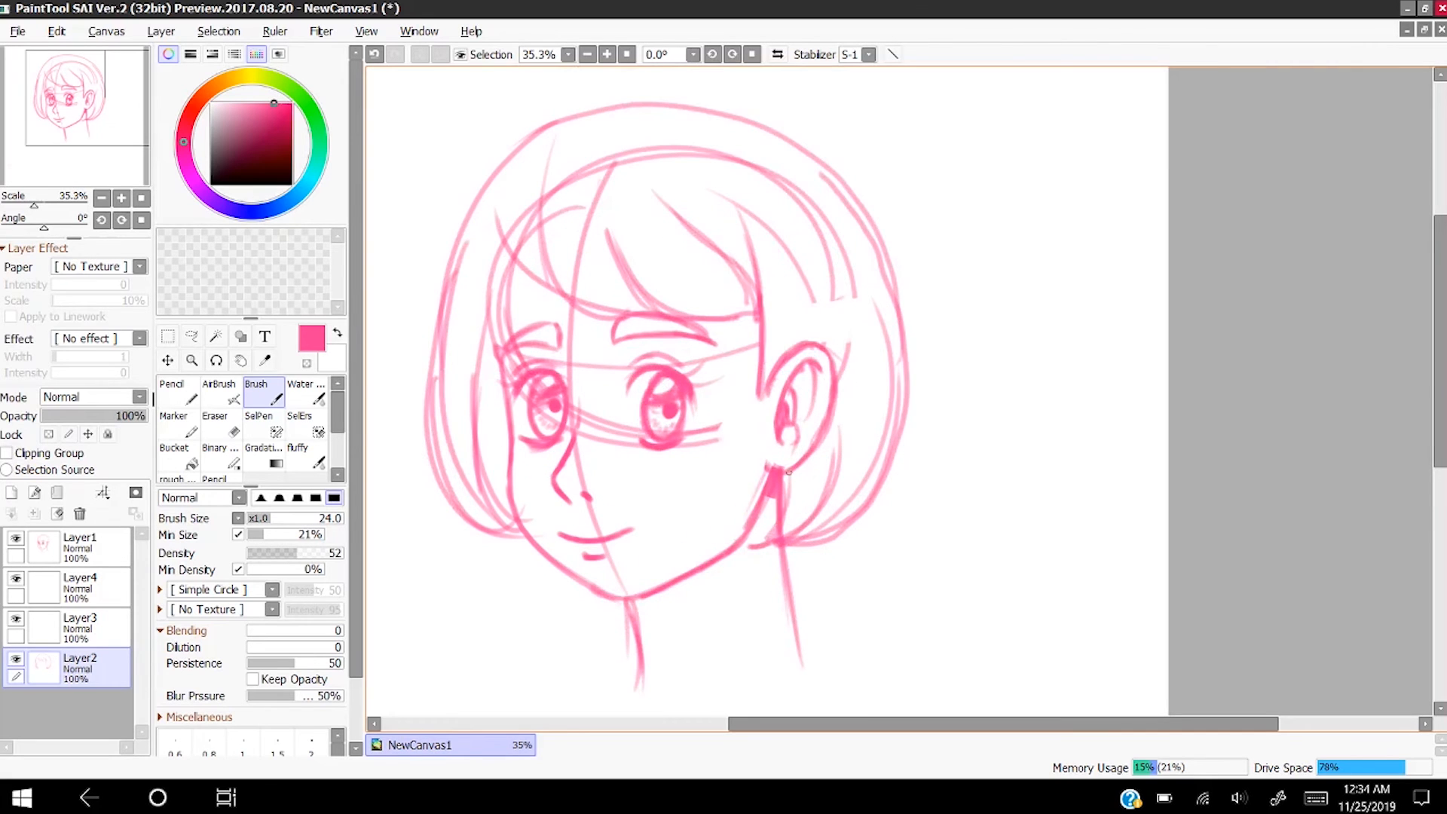
pyautogui.moveTo(762, 340); pyautogui.dragTo(750, 395)
pyautogui.moveTo(469, 215)
pyautogui.mouseDown()
pyautogui.moveTo(423, 454)
pyautogui.moveTo(438, 454)
pyautogui.moveTo(448, 292)
pyautogui.mouseUp()
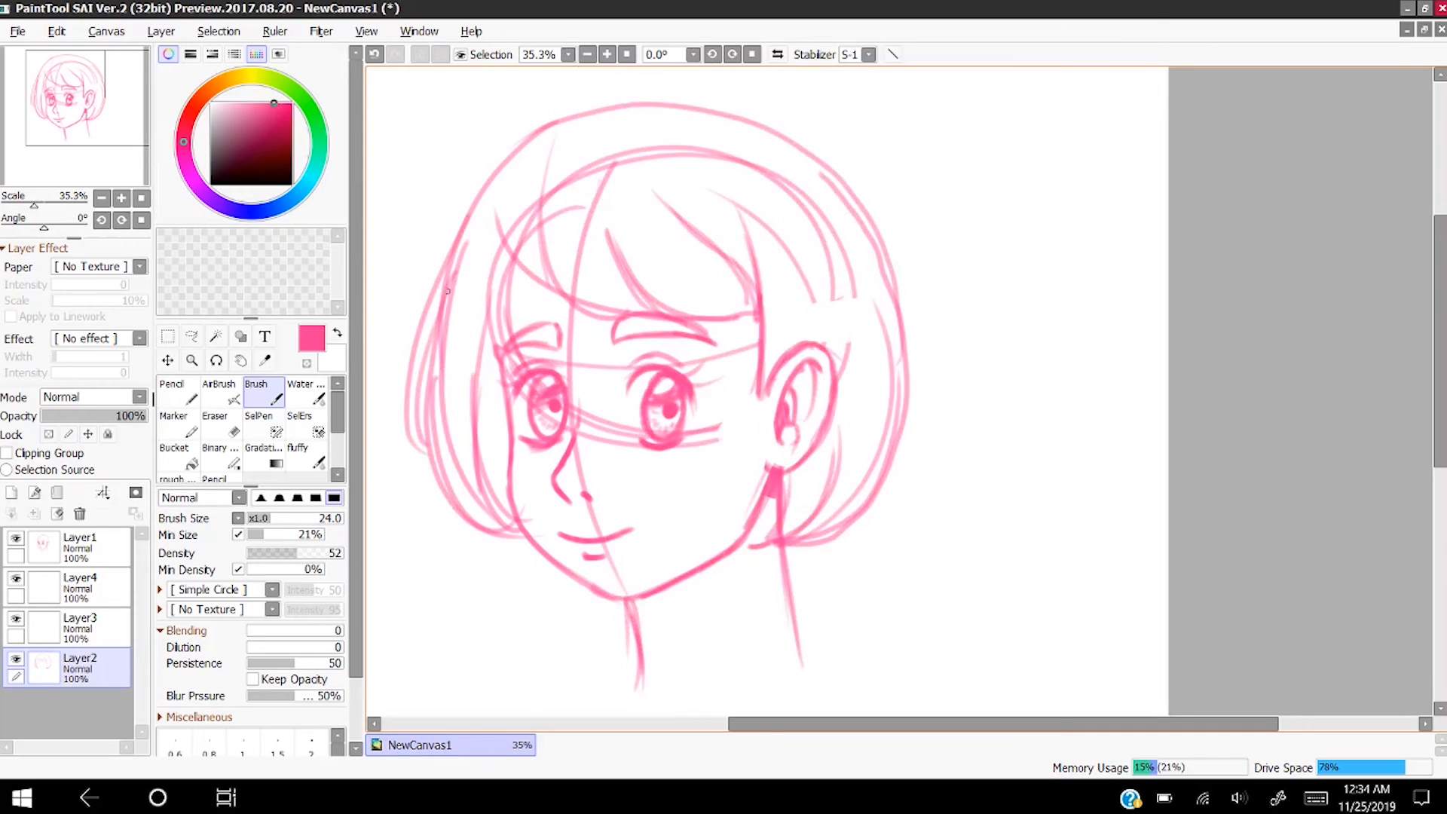
# - Erase the bob's top outline and redraw it as a smooth curve from the back of the crown to the far side
pyautogui.press('e')
pyautogui.moveTo(603, 98)
pyautogui.mouseDown()
pyautogui.moveTo(747, 113)
pyautogui.moveTo(721, 107)
pyautogui.moveTo(469, 186)
pyautogui.moveTo(465, 220)
pyautogui.mouseUp()
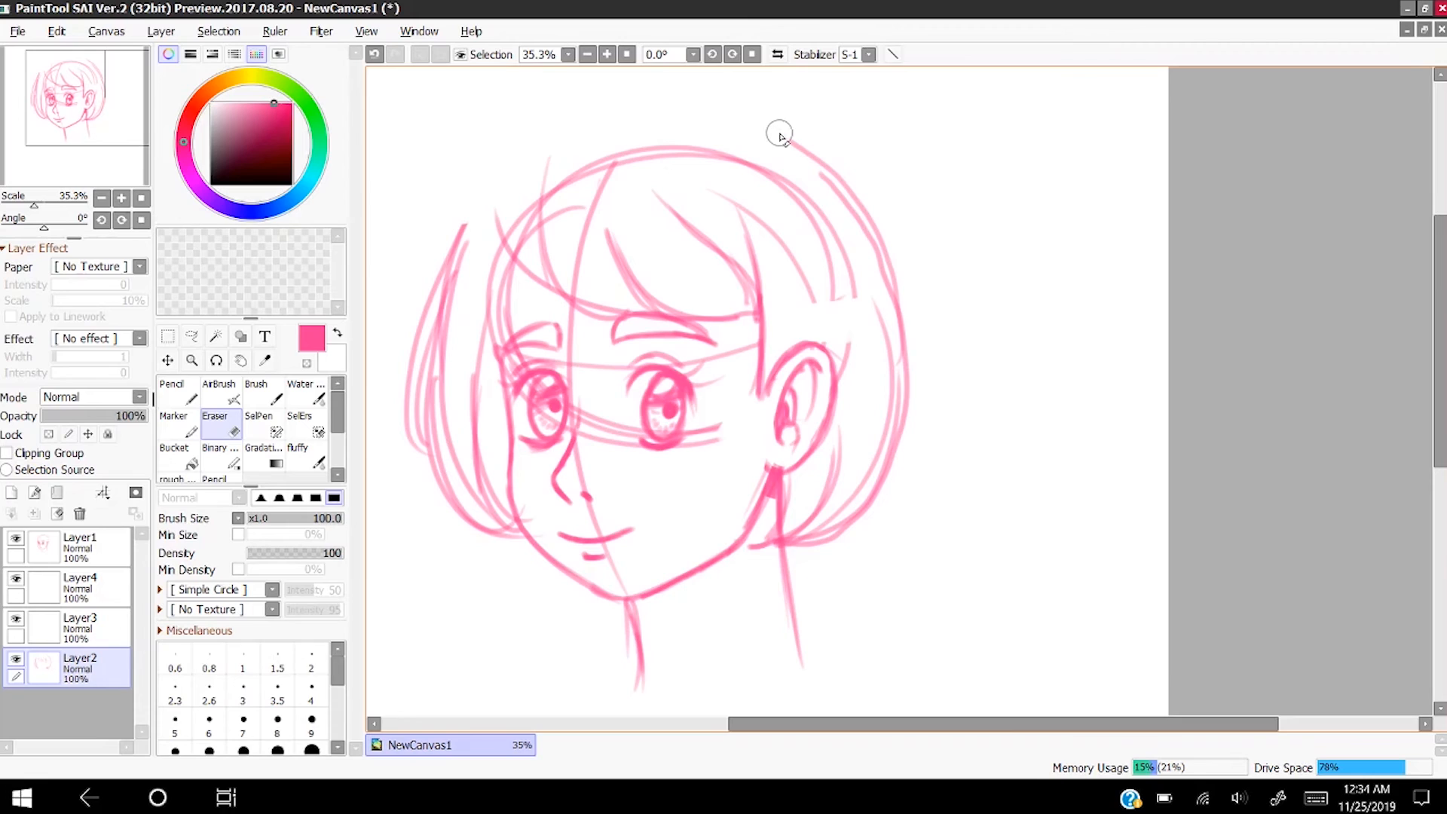
pyautogui.press('b')
pyautogui.moveTo(834, 172)
pyautogui.mouseDown()
pyautogui.moveTo(736, 107)
pyautogui.moveTo(689, 105)
pyautogui.mouseUp()
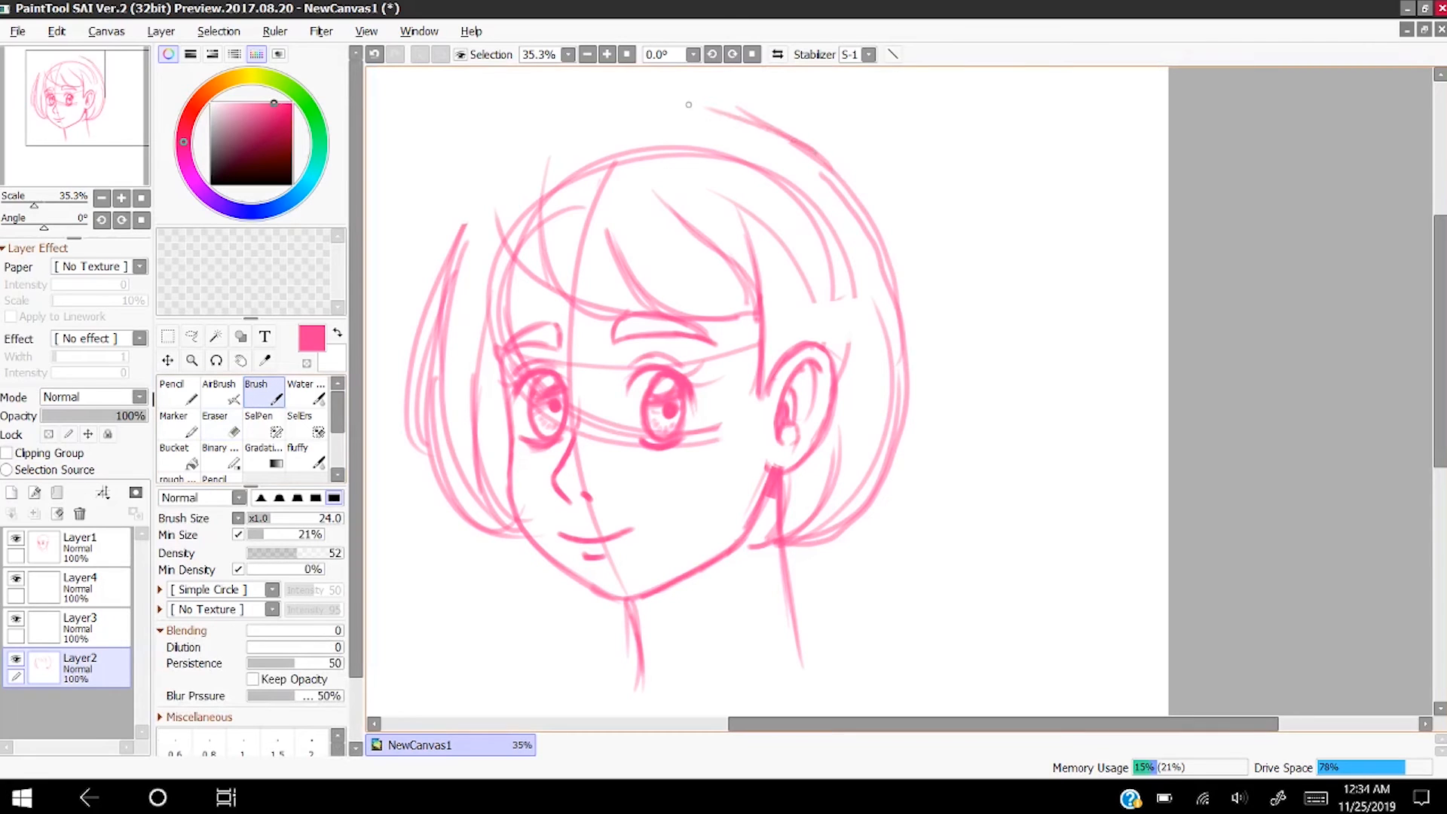
pyautogui.moveTo(774, 123)
pyautogui.mouseDown()
pyautogui.moveTo(666, 103)
pyautogui.moveTo(603, 110)
pyautogui.moveTo(542, 127)
pyautogui.moveTo(484, 174)
pyautogui.mouseUp()
pyautogui.moveTo(550, 132)
pyautogui.mouseDown()
pyautogui.moveTo(474, 204)
pyautogui.moveTo(450, 257)
pyautogui.mouseUp()
pyautogui.moveTo(503, 164); pyautogui.dragTo(440, 292)
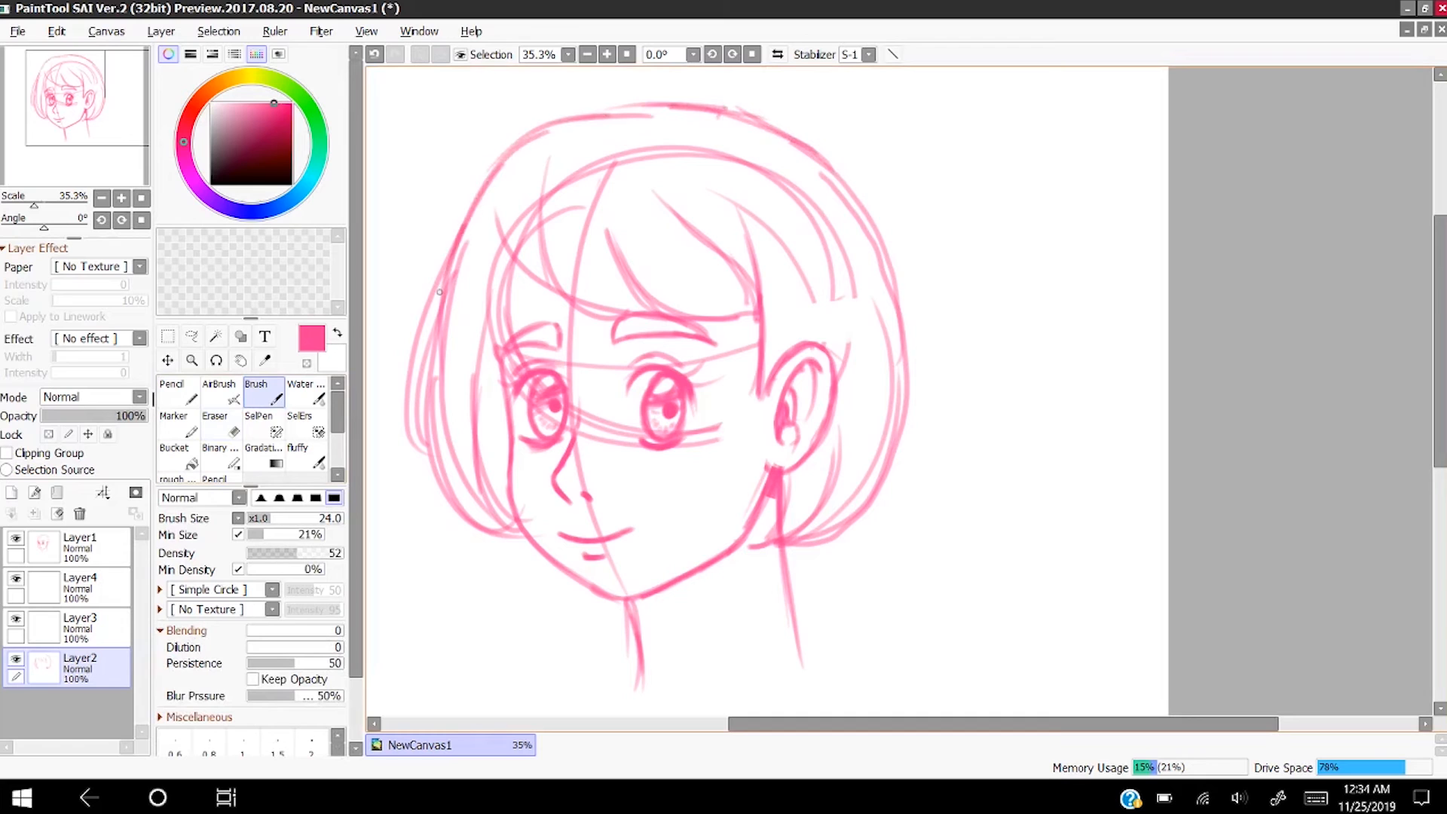
pyautogui.moveTo(520, 147)
pyautogui.mouseDown()
pyautogui.moveTo(575, 119)
pyautogui.moveTo(677, 112)
pyautogui.mouseUp()
pyautogui.scroll(-6, 697, 120)
pyautogui.scroll(6, 758, 117)
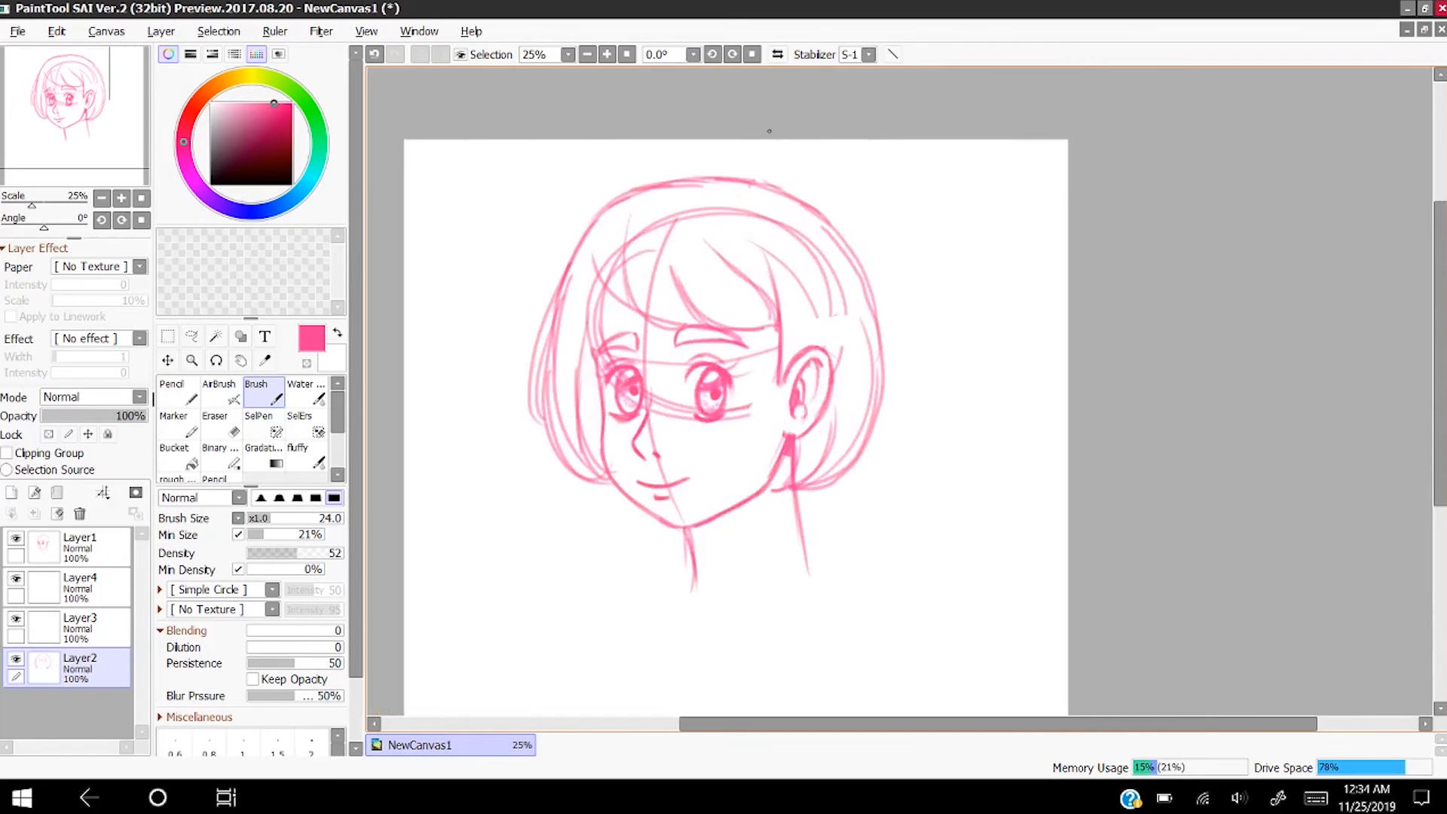
# - Hide the bob sketch on Layer2 and make Layer3 the active layer
pyautogui.scroll(-2, 715, 332)
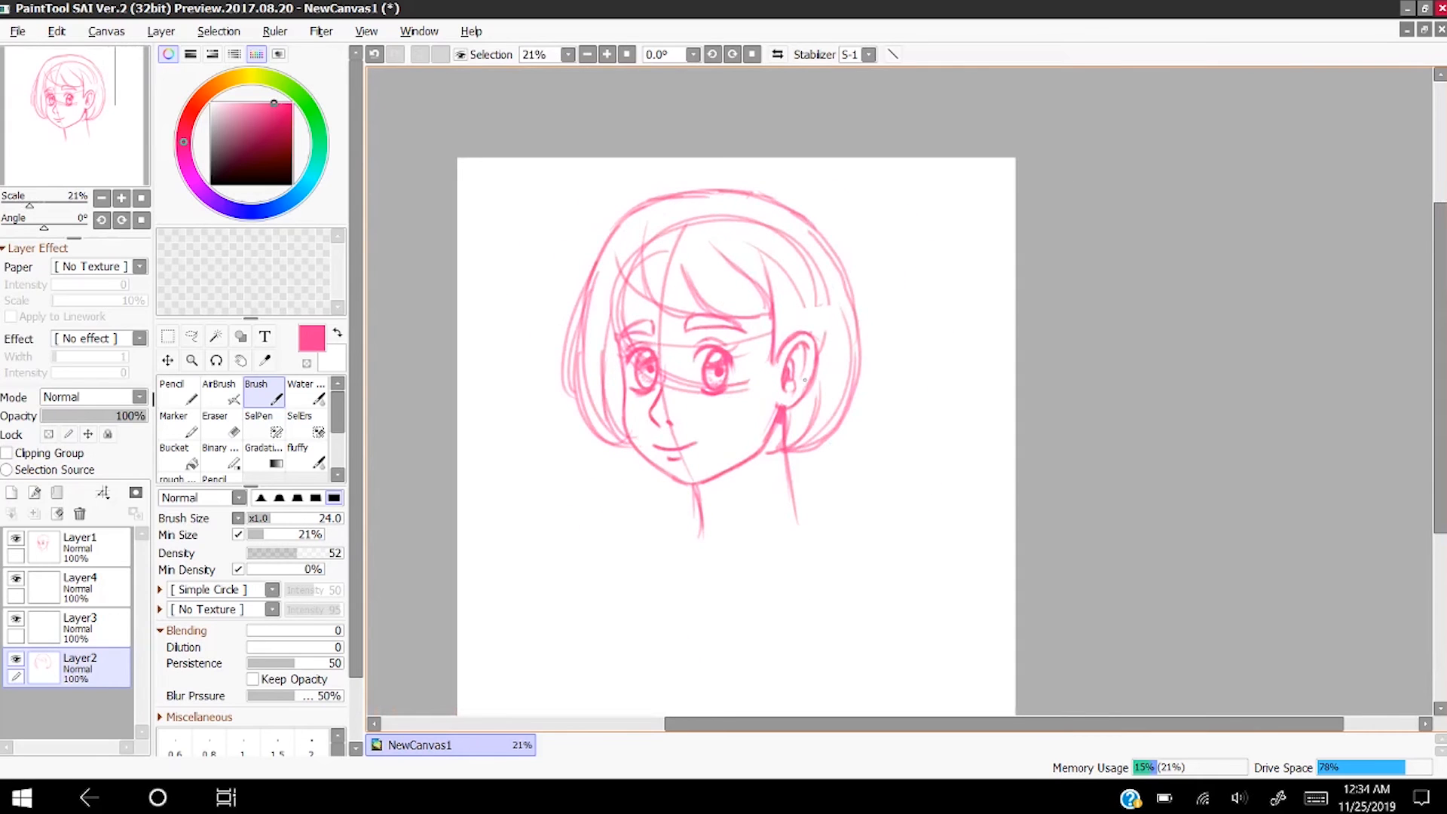
pyautogui.click(17, 660)
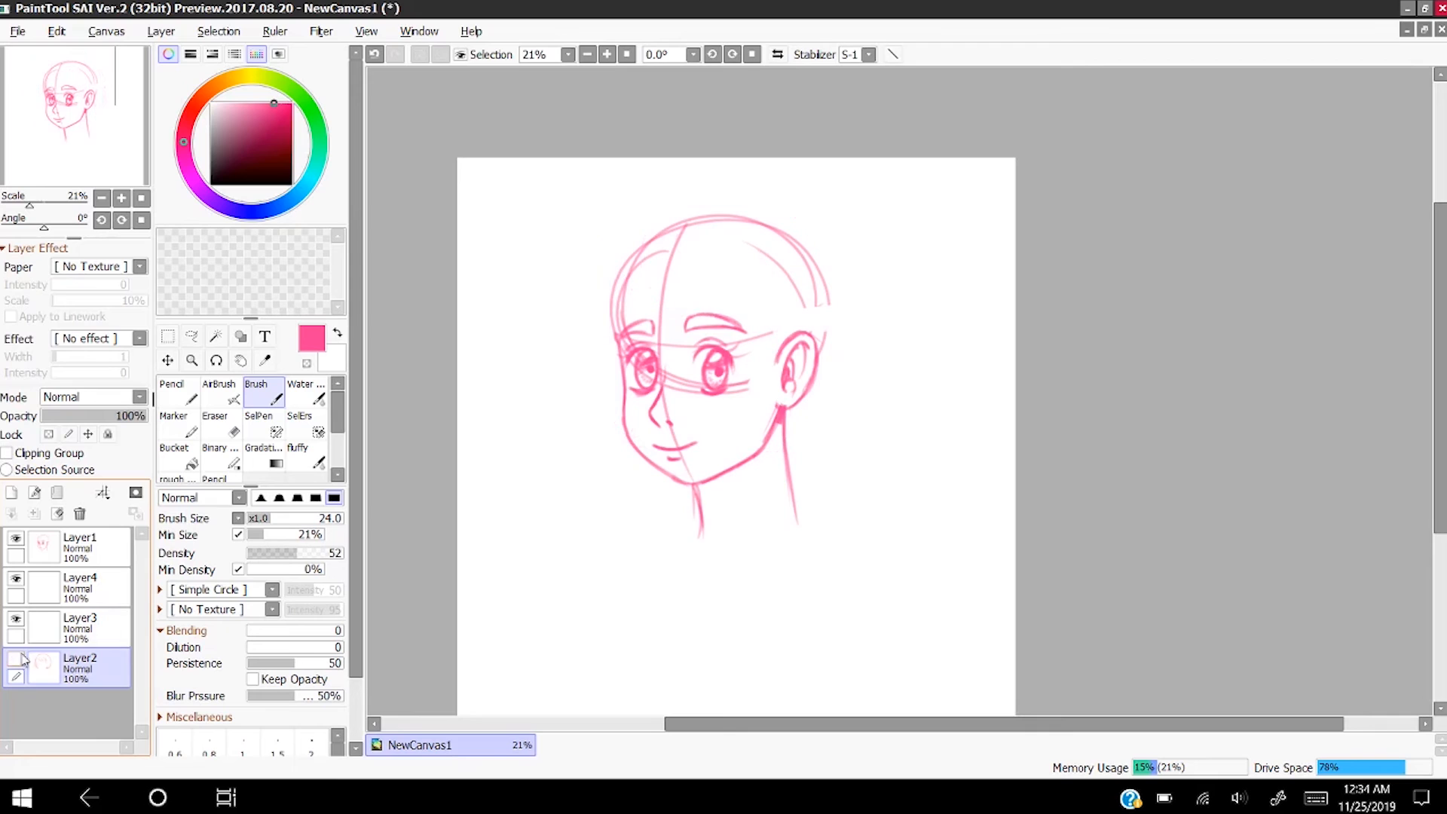
pyautogui.click(81, 633)
pyautogui.scroll(1, 709, 348)
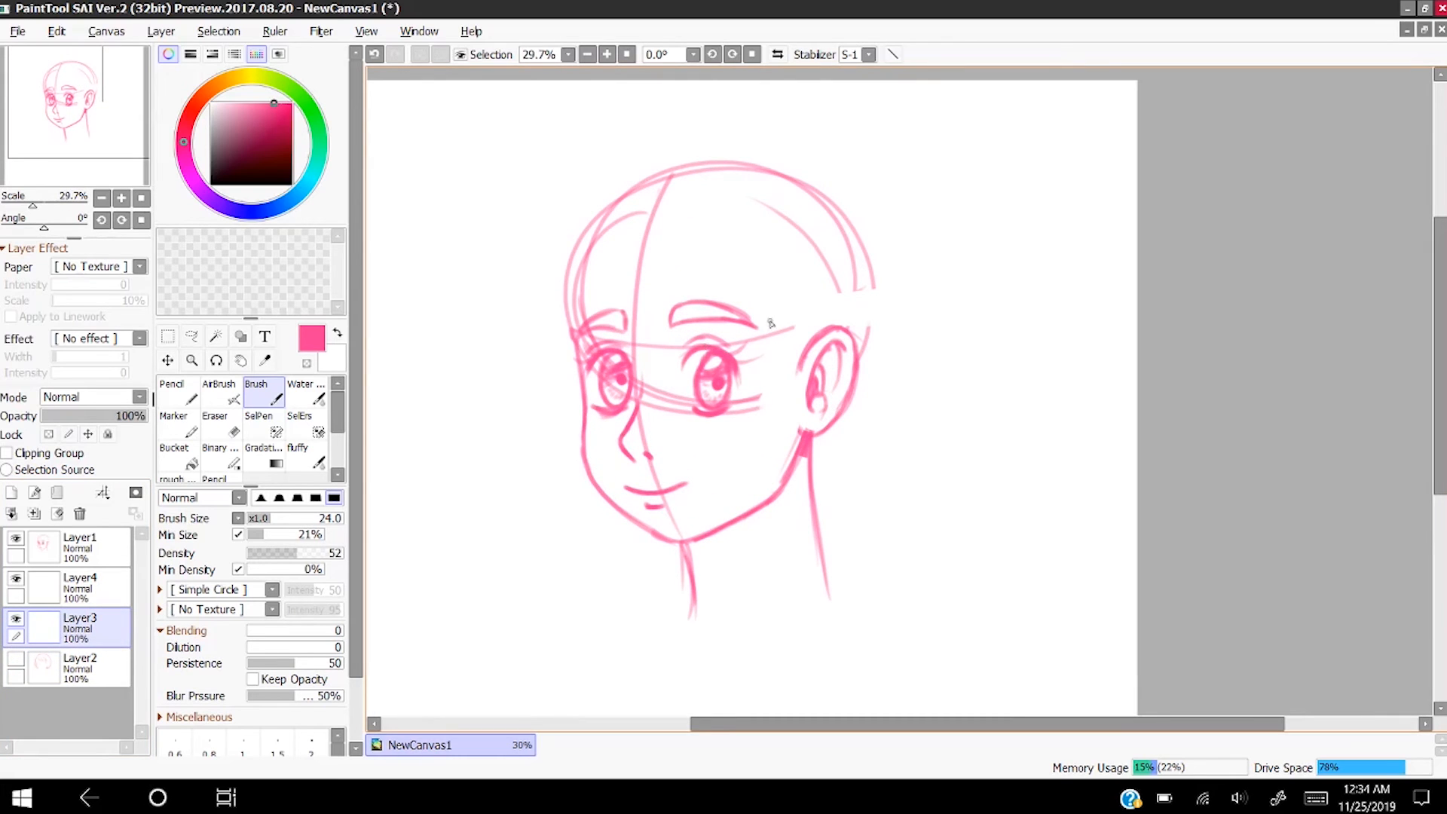
# - Sketch a curved side lock in front of the ear and wispy bangs in separate strands across the forehead
pyautogui.moveTo(771, 320)
pyautogui.mouseDown()
pyautogui.moveTo(757, 439)
pyautogui.moveTo(722, 464)
pyautogui.moveTo(748, 459)
pyautogui.mouseUp()
pyautogui.moveTo(794, 348); pyautogui.dragTo(788, 397)
pyautogui.moveTo(747, 187)
pyautogui.mouseDown()
pyautogui.moveTo(770, 324)
pyautogui.moveTo(757, 295)
pyautogui.mouseUp()
pyautogui.moveTo(710, 175)
pyautogui.mouseDown()
pyautogui.moveTo(726, 295)
pyautogui.moveTo(690, 296)
pyautogui.mouseUp()
pyautogui.moveTo(669, 181); pyautogui.dragTo(659, 273)
pyautogui.moveTo(622, 212)
pyautogui.mouseDown()
pyautogui.moveTo(649, 298)
pyautogui.moveTo(597, 313)
pyautogui.mouseUp()
pyautogui.moveTo(580, 219); pyautogui.dragTo(578, 325)
# - Draw the hair outline from the nape over the crown, with volume at the far temple and a lock beside the far cheek
pyautogui.moveTo(893, 441)
pyautogui.mouseDown()
pyautogui.moveTo(879, 219)
pyautogui.moveTo(635, 134)
pyautogui.mouseUp()
pyautogui.moveTo(724, 134); pyautogui.dragTo(539, 226)
pyautogui.moveTo(555, 177)
pyautogui.mouseDown()
pyautogui.moveTo(531, 317)
pyautogui.moveTo(554, 457)
pyautogui.mouseUp()
pyautogui.moveTo(579, 343); pyautogui.dragTo(561, 463)
pyautogui.moveTo(716, 124); pyautogui.dragTo(551, 242)
pyautogui.moveTo(641, 132); pyautogui.dragTo(571, 224)
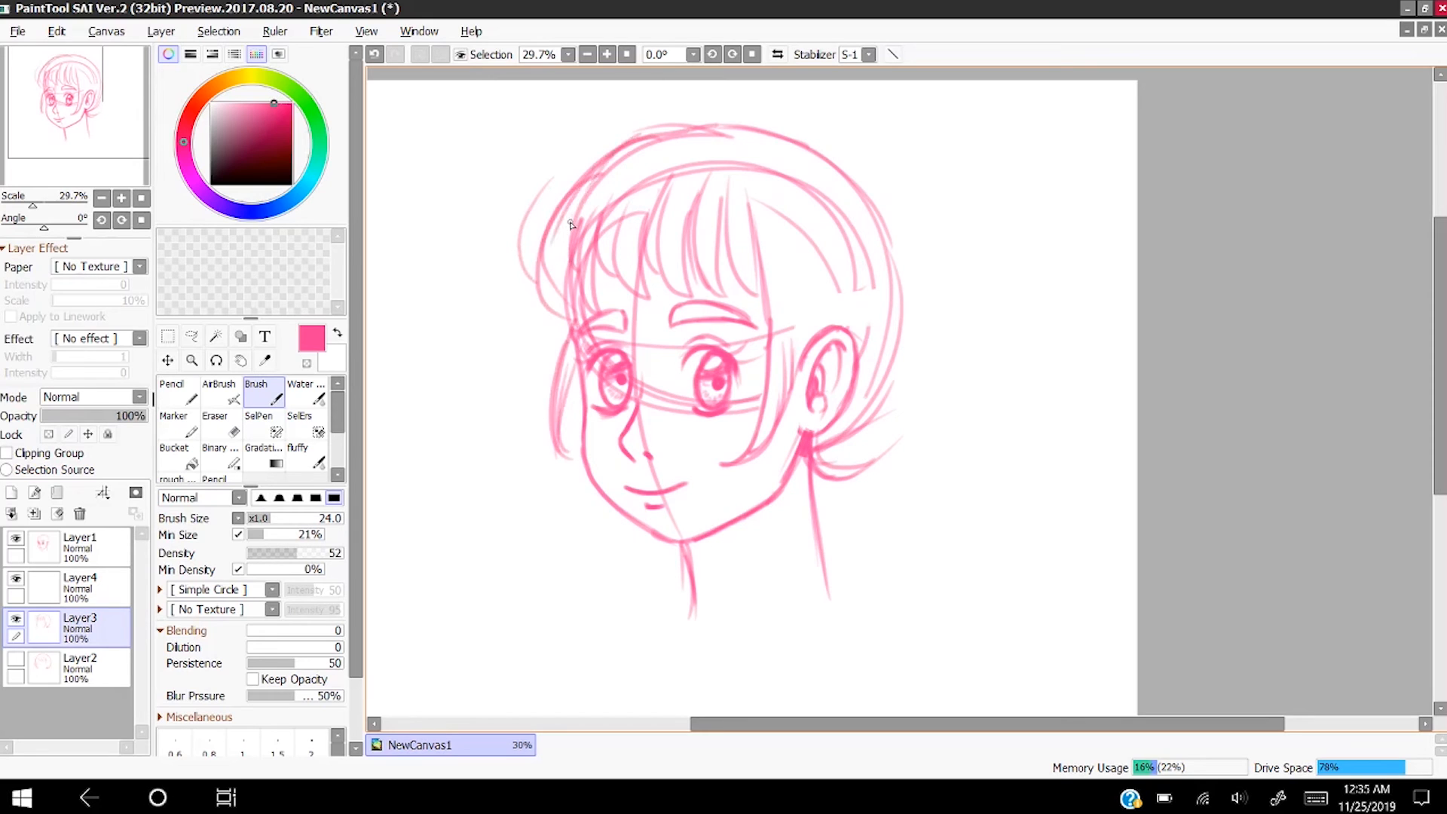
# - Mark the ponytail's tie point at the upper back of the head and draw the first strands converging on it
pyautogui.moveTo(855, 410); pyautogui.dragTo(877, 200)
pyautogui.moveTo(834, 157); pyautogui.dragTo(878, 211)
pyautogui.moveTo(822, 147); pyautogui.dragTo(875, 201)
pyautogui.moveTo(823, 156)
pyautogui.mouseDown()
pyautogui.moveTo(867, 183)
pyautogui.moveTo(786, 227)
pyautogui.mouseUp()
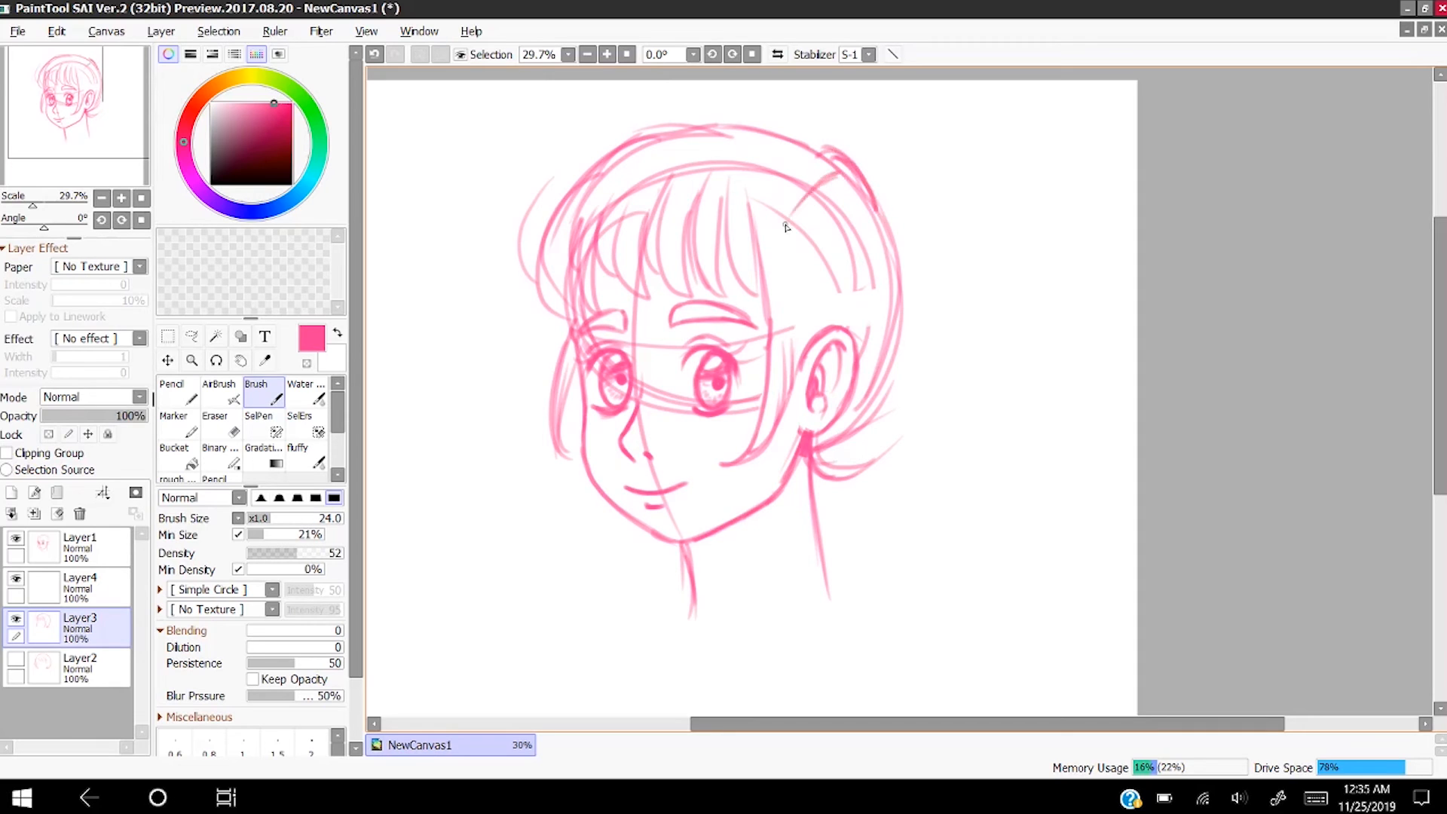
pyautogui.moveTo(856, 178); pyautogui.dragTo(801, 263)
pyautogui.moveTo(872, 195); pyautogui.dragTo(835, 269)
# - Draw pulled-back strands sweeping from the temple, above the ear and the crown toward the ponytail's tie point
pyautogui.moveTo(794, 376); pyautogui.dragTo(786, 290)
pyautogui.moveTo(794, 351)
pyautogui.mouseDown()
pyautogui.moveTo(766, 223)
pyautogui.moveTo(803, 208)
pyautogui.mouseUp()
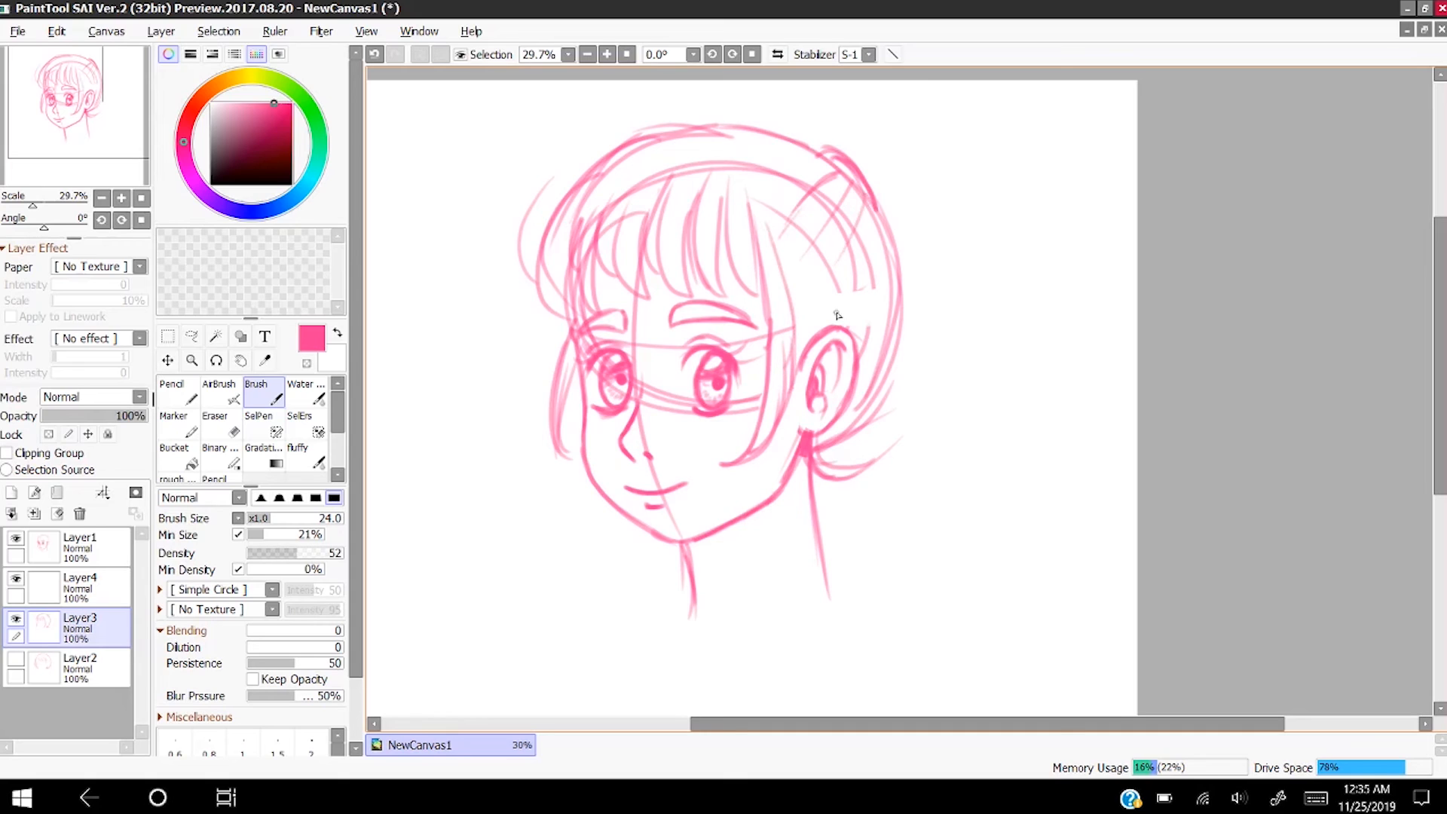
pyautogui.moveTo(818, 330)
pyautogui.mouseDown()
pyautogui.moveTo(867, 225)
pyautogui.moveTo(844, 334)
pyautogui.moveTo(883, 228)
pyautogui.mouseUp()
pyautogui.moveTo(857, 344); pyautogui.dragTo(876, 211)
pyautogui.moveTo(759, 180); pyautogui.dragTo(837, 162)
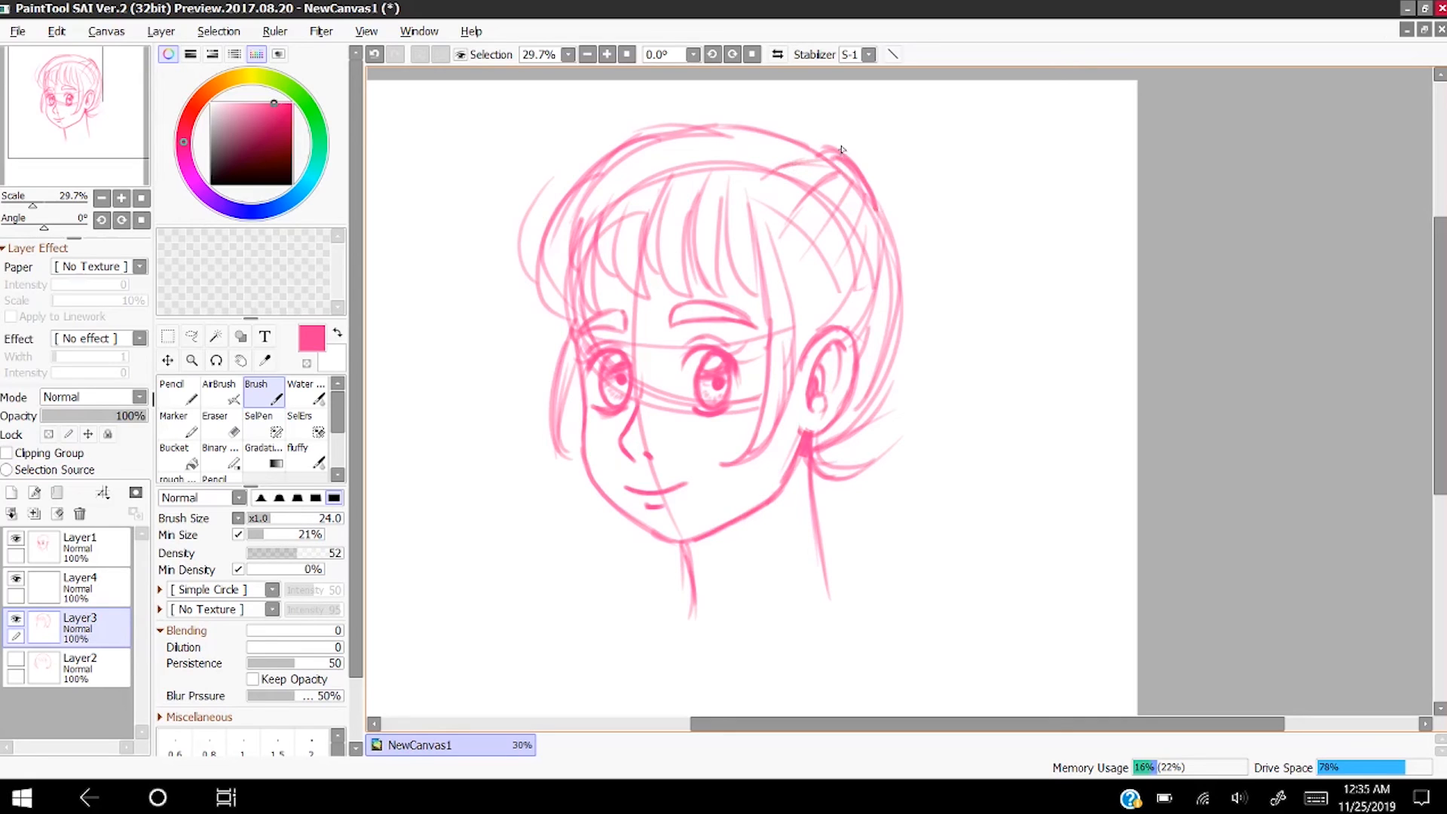
# - Draw a high ponytail arching up from the tie point and hanging behind the head, with inward-curving tips near chin level
pyautogui.moveTo(842, 151)
pyautogui.mouseDown()
pyautogui.moveTo(858, 114)
pyautogui.moveTo(886, 99)
pyautogui.moveTo(909, 104)
pyautogui.moveTo(933, 147)
pyautogui.moveTo(975, 468)
pyautogui.moveTo(961, 522)
pyautogui.mouseUp()
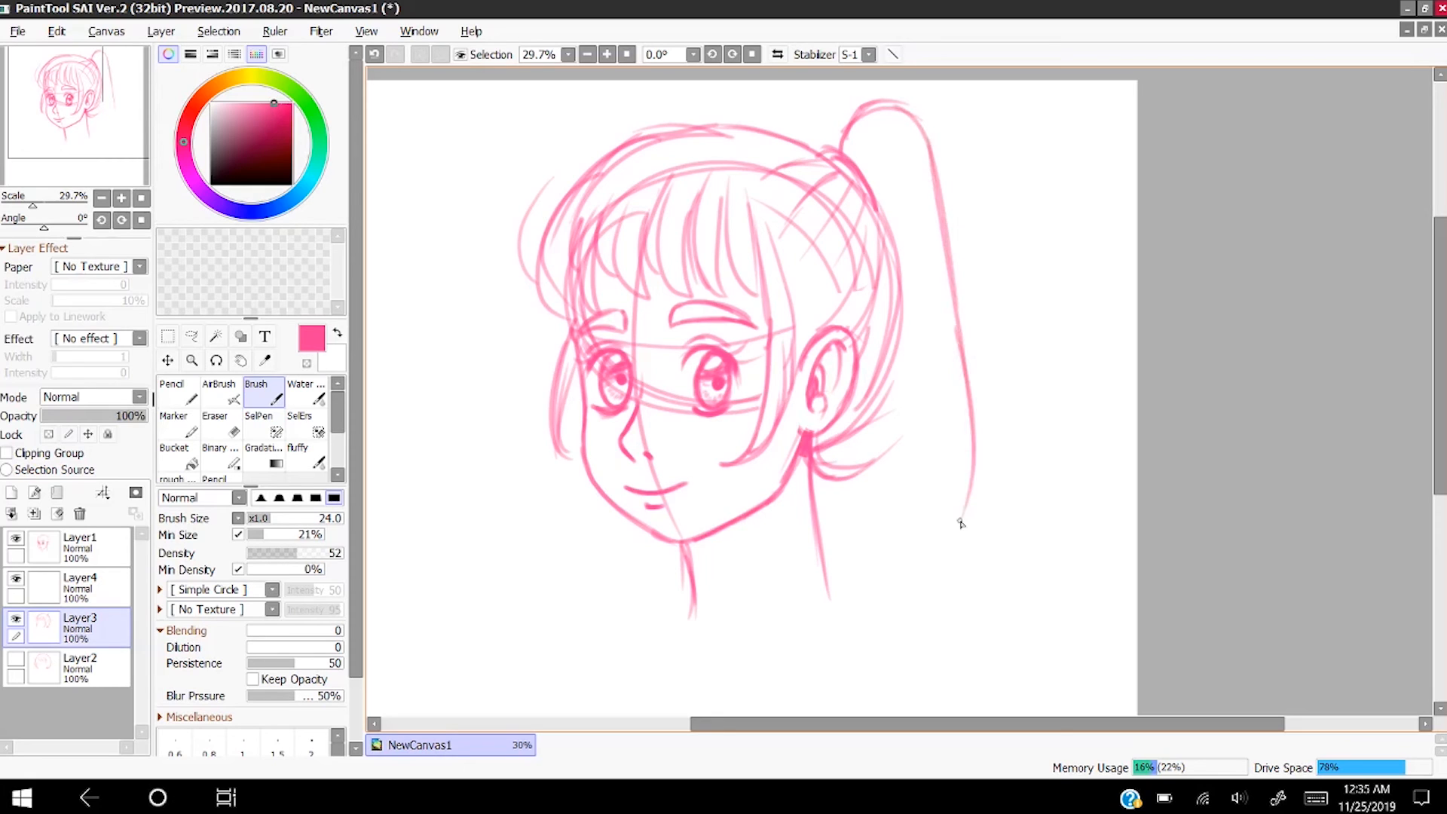
pyautogui.moveTo(973, 464)
pyautogui.mouseDown()
pyautogui.moveTo(911, 540)
pyautogui.moveTo(957, 447)
pyautogui.mouseUp()
pyautogui.moveTo(932, 538); pyautogui.dragTo(931, 269)
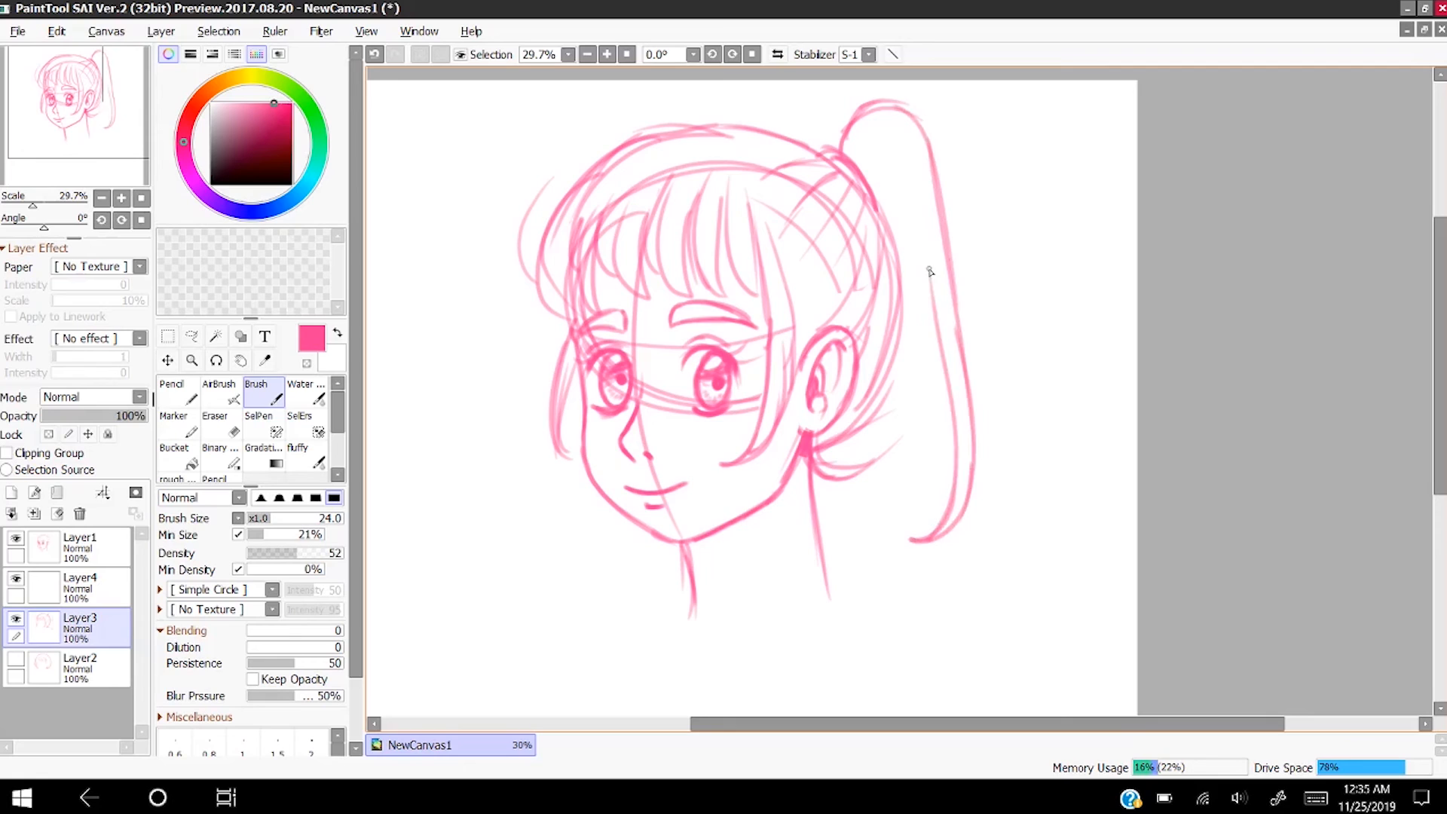
pyautogui.moveTo(954, 452)
pyautogui.mouseDown()
pyautogui.moveTo(934, 514)
pyautogui.moveTo(897, 455)
pyautogui.mouseUp()
pyautogui.moveTo(874, 560); pyautogui.dragTo(901, 382)
pyautogui.moveTo(898, 463); pyautogui.dragTo(866, 548)
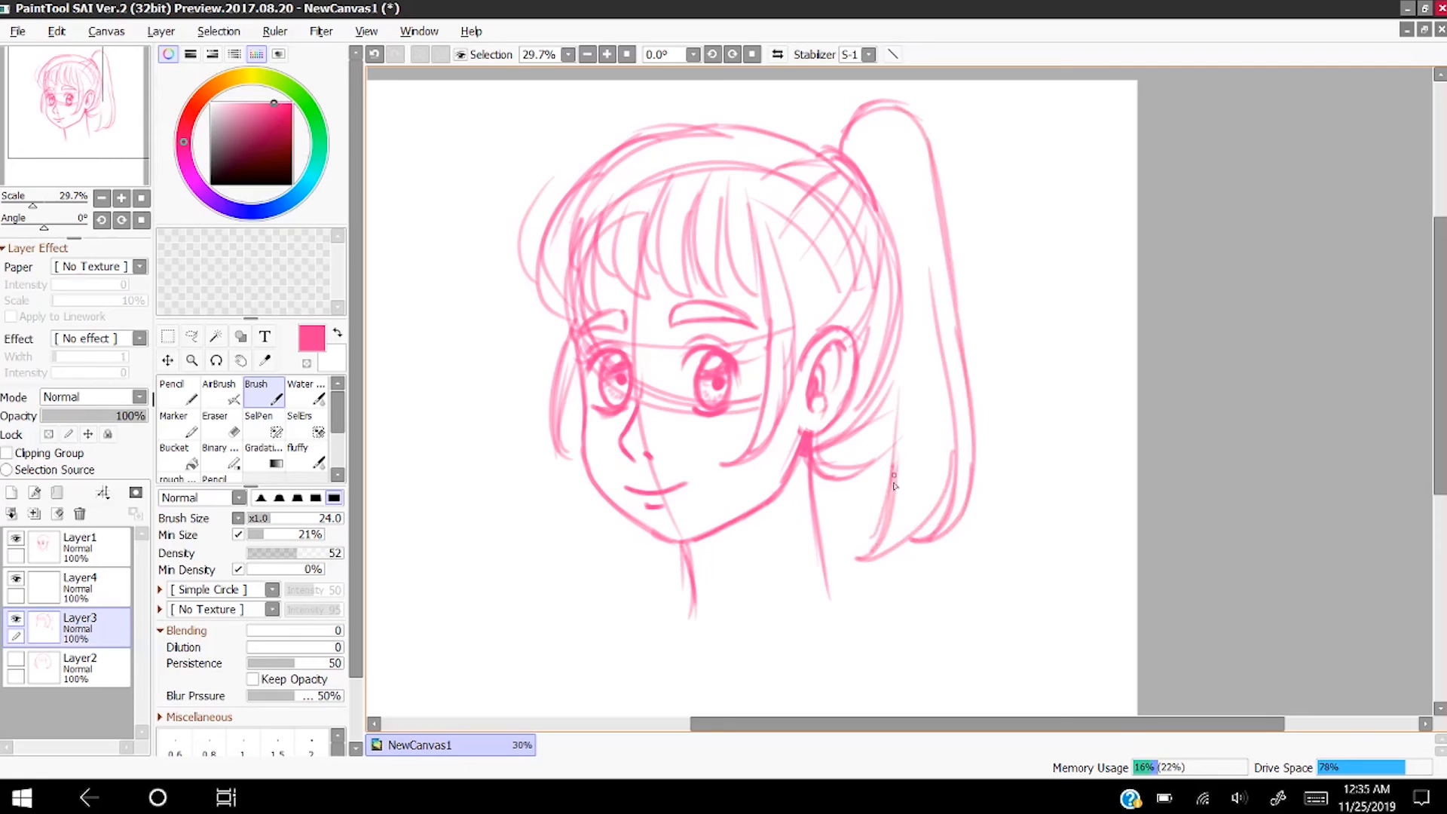
# - Add strands at the ponytail's base and extra pointed tips at its lower end behind the neck
pyautogui.moveTo(876, 431)
pyautogui.mouseDown()
pyautogui.moveTo(838, 544)
pyautogui.moveTo(876, 381)
pyautogui.mouseUp()
pyautogui.moveTo(858, 181)
pyautogui.mouseDown()
pyautogui.moveTo(887, 136)
pyautogui.moveTo(895, 169)
pyautogui.mouseUp()
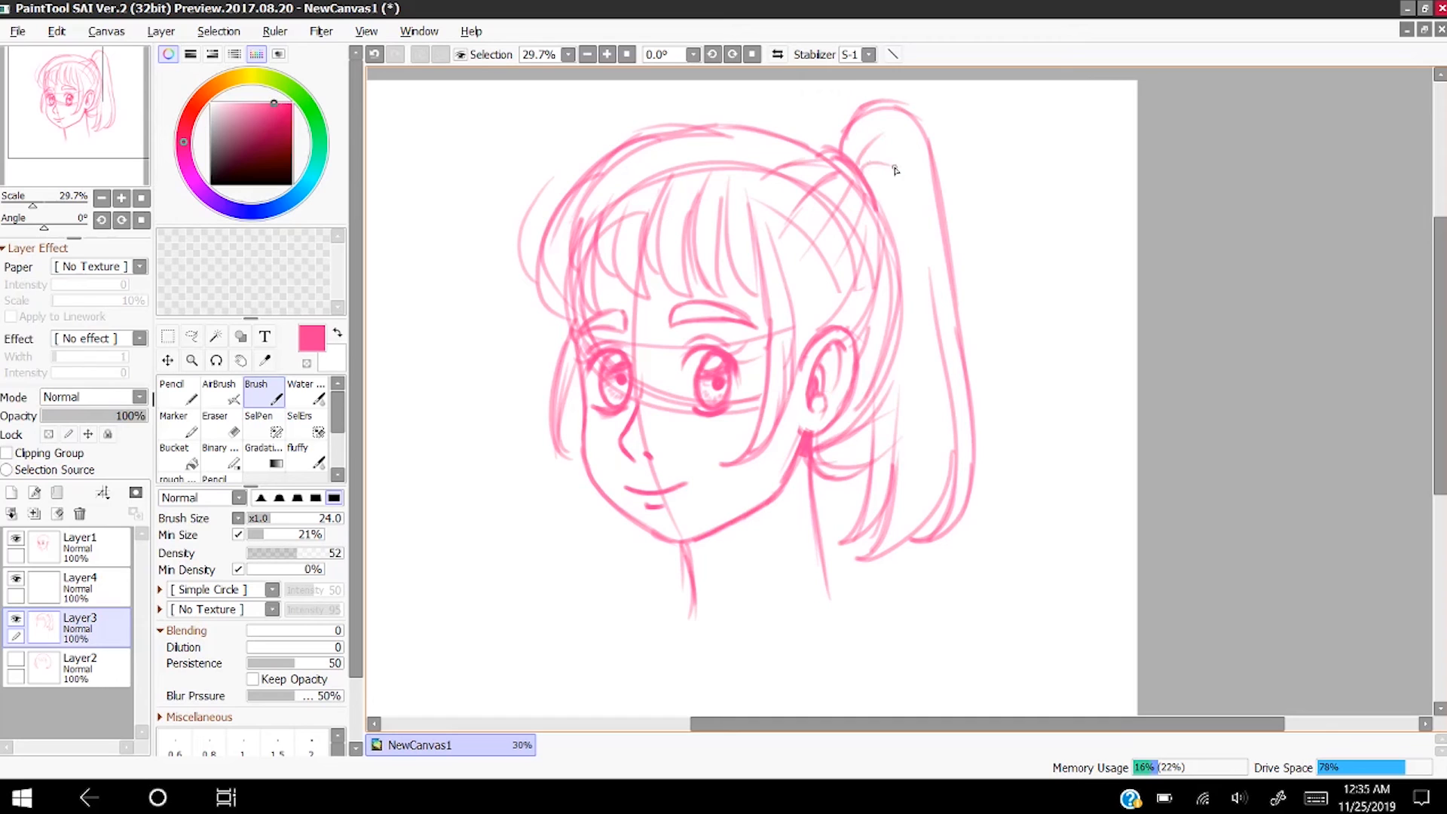
pyautogui.moveTo(868, 407); pyautogui.dragTo(845, 540)
pyautogui.moveTo(868, 459); pyautogui.dragTo(833, 547)
pyautogui.moveTo(833, 546); pyautogui.dragTo(896, 475)
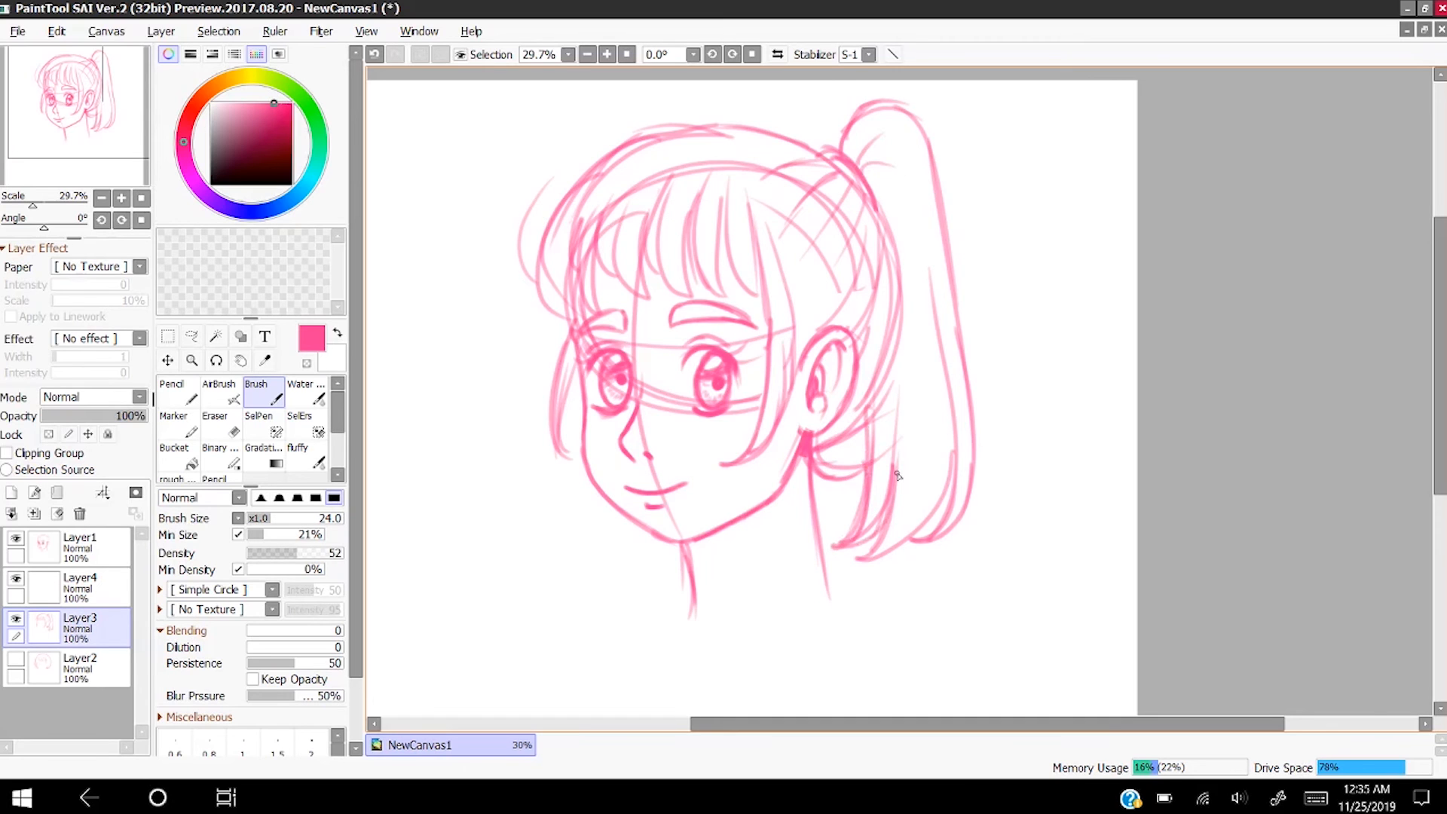
pyautogui.scroll(-8, 897, 475)
pyautogui.scroll(7, 918, 444)
pyautogui.scroll(-7, 785, 385)
pyautogui.scroll(5, 795, 405)
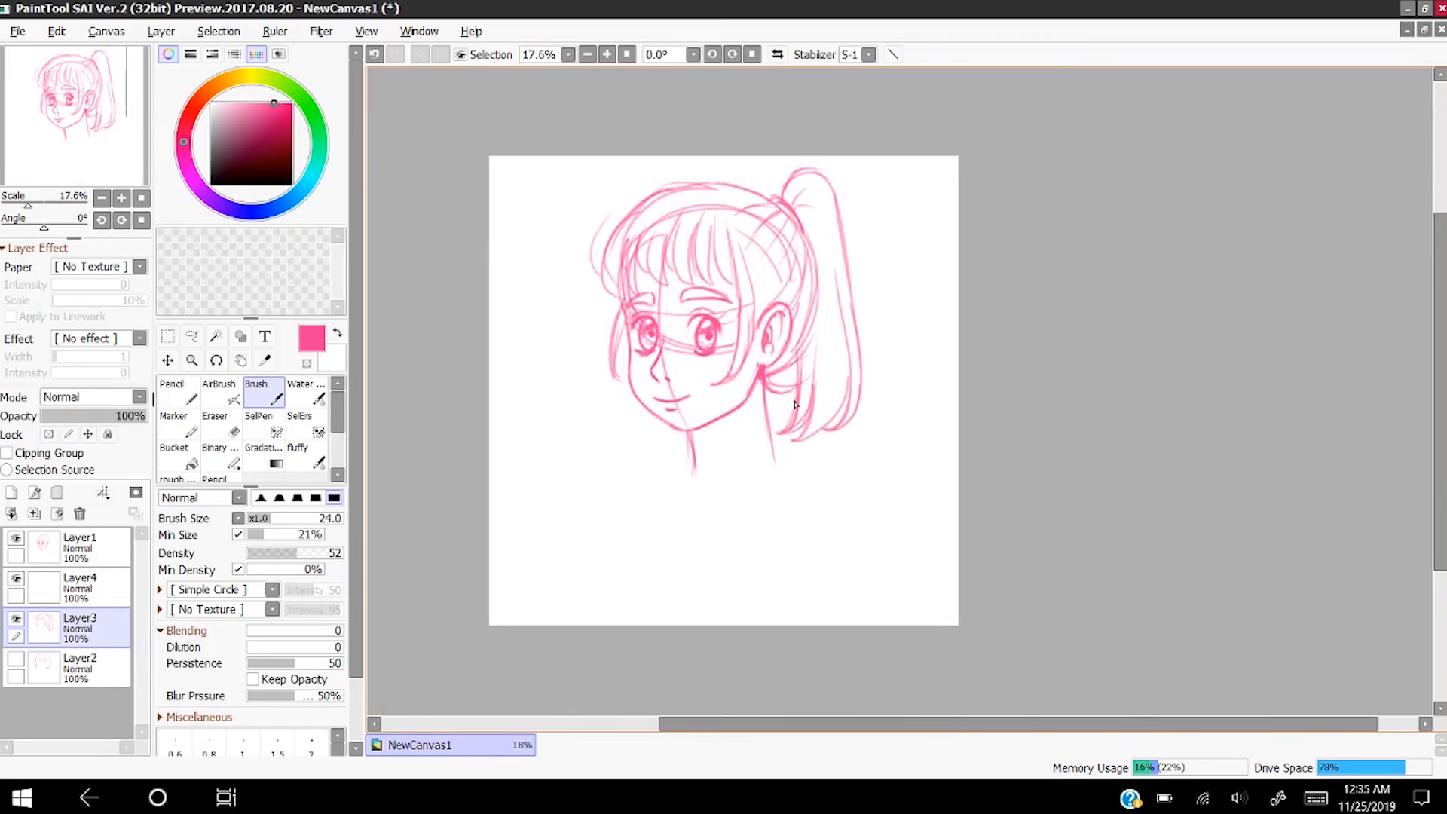
pyautogui.scroll(3, 795, 405)
pyautogui.scroll(-4, 796, 404)
pyautogui.scroll(3, 795, 405)
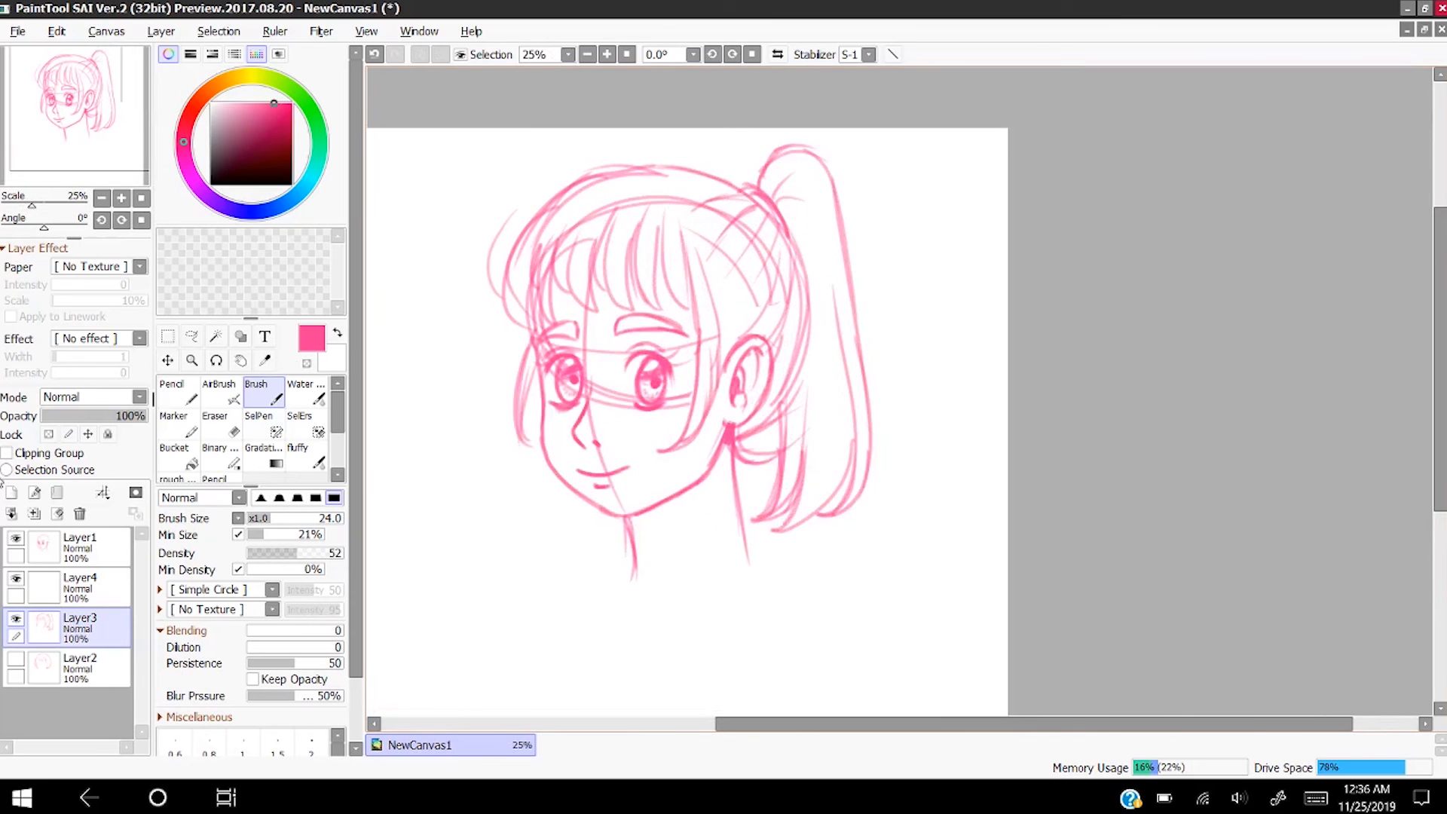
# - Make Layer4 the active layer and hide the ponytail sketch on Layer3
pyautogui.click(70, 604)
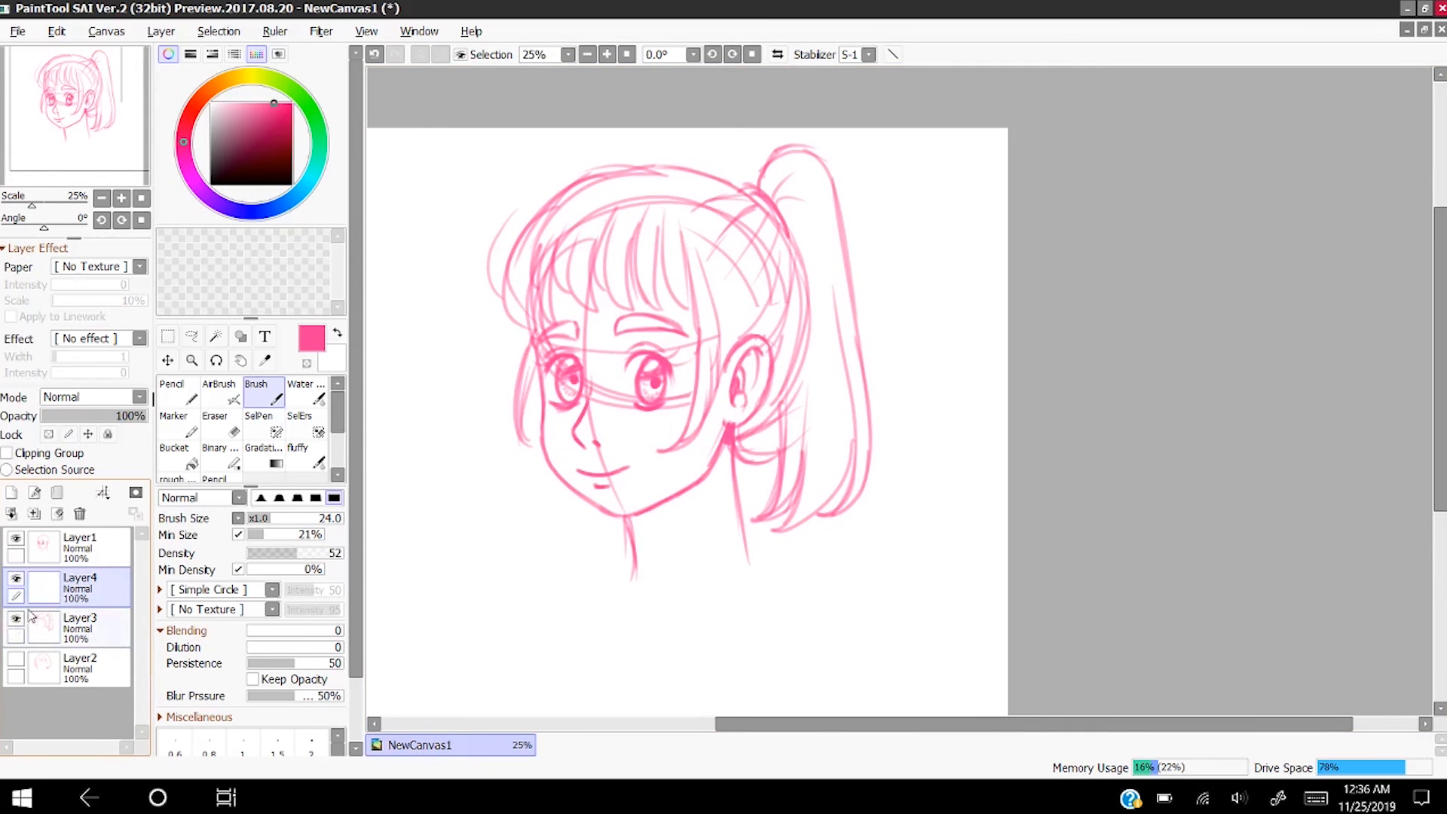
pyautogui.click(16, 619)
pyautogui.scroll(-3, 935, 287)
pyautogui.scroll(4, 946, 274)
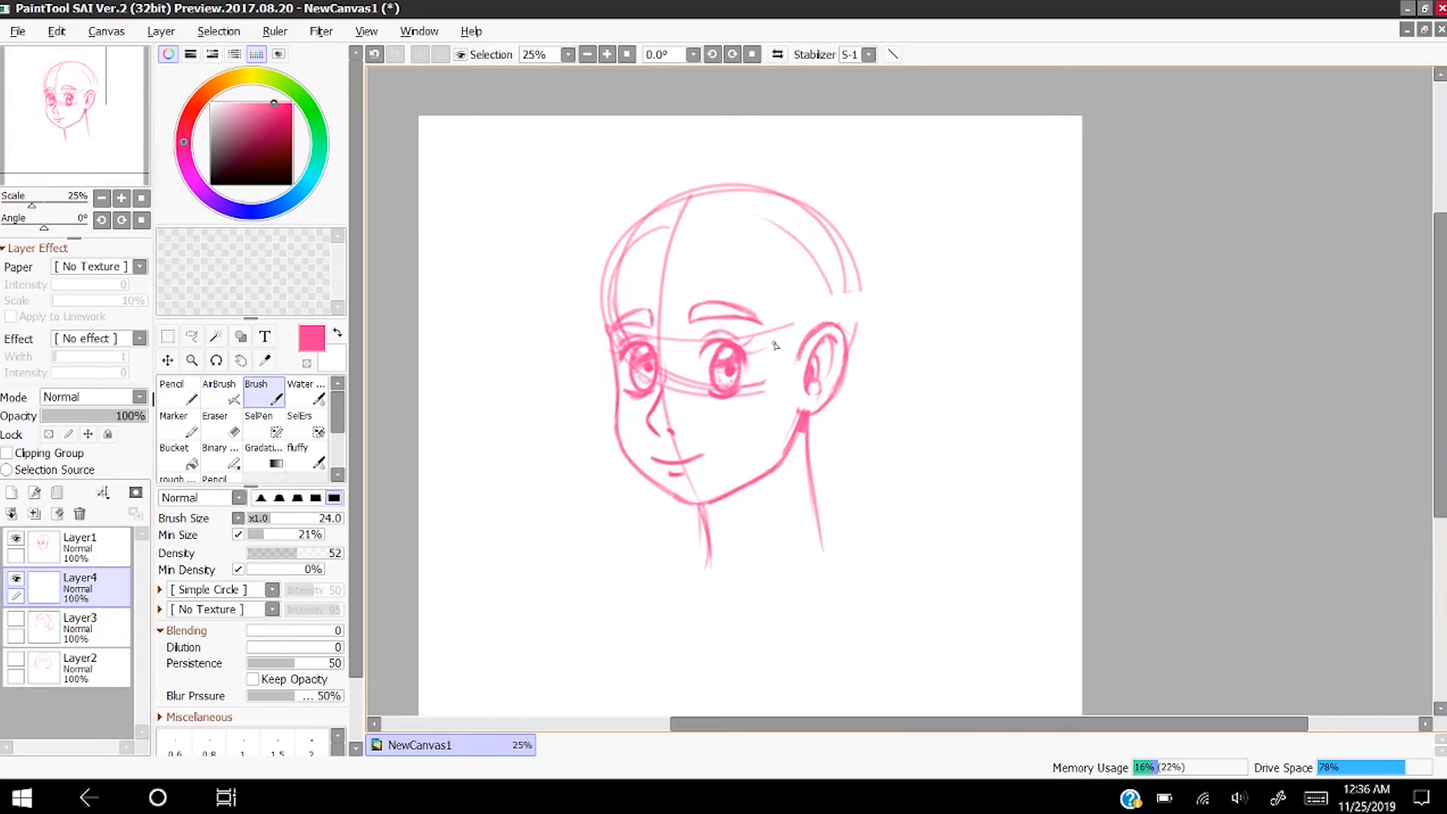
# - Sketch a long hairstyle with blunt bangs, straight side locks framing the face, a rounded crown and loose wavy hair flowing down both sides
pyautogui.moveTo(773, 294)
pyautogui.mouseDown()
pyautogui.moveTo(749, 539)
pyautogui.moveTo(760, 673)
pyautogui.moveTo(799, 324)
pyautogui.moveTo(765, 240)
pyautogui.moveTo(686, 279)
pyautogui.moveTo(598, 293)
pyautogui.moveTo(603, 234)
pyautogui.moveTo(556, 686)
pyautogui.moveTo(615, 420)
pyautogui.mouseUp()
pyautogui.scroll(-1, 483, 463)
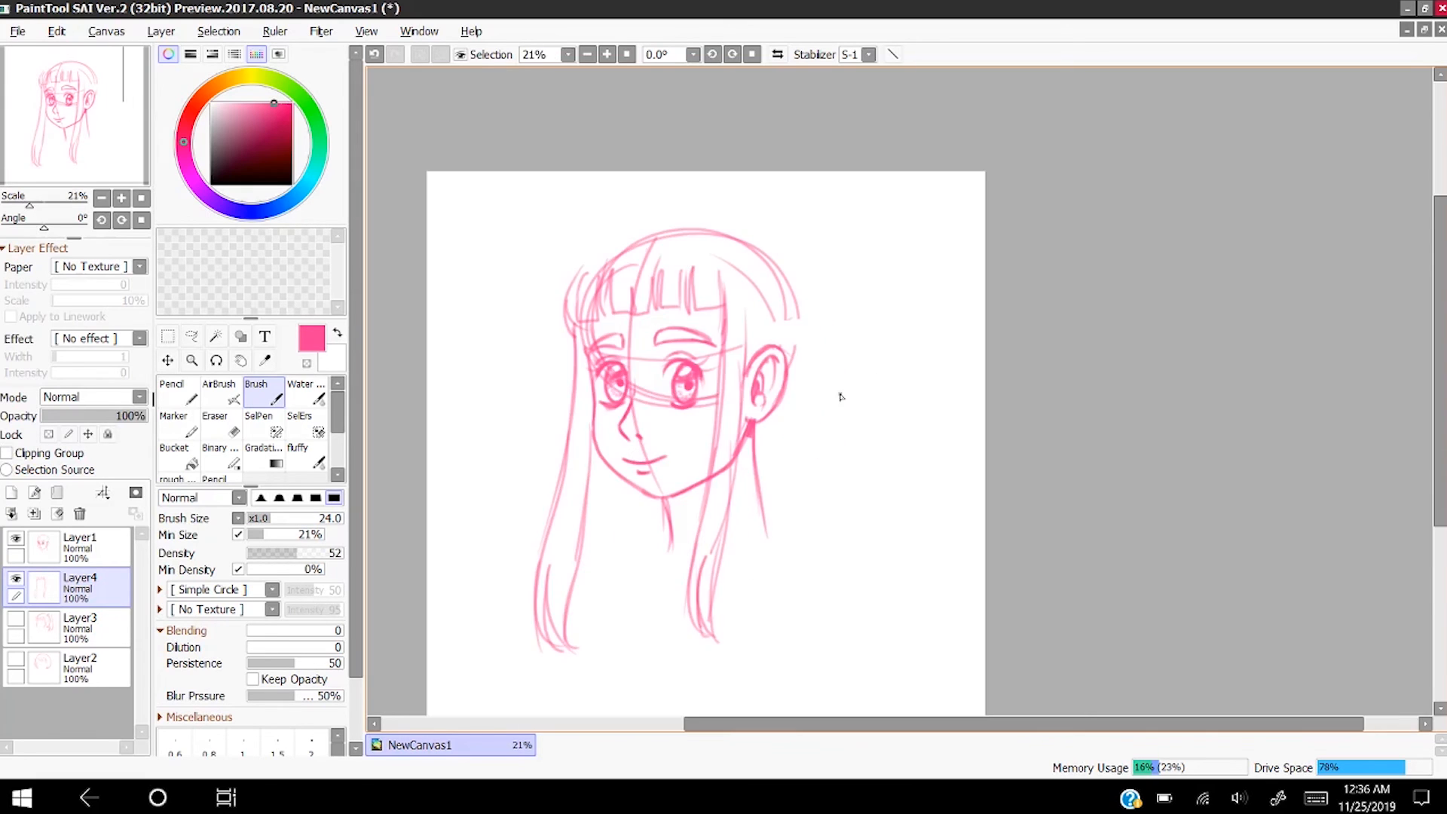
pyautogui.moveTo(784, 245); pyautogui.dragTo(880, 638)
pyautogui.moveTo(757, 441); pyautogui.dragTo(799, 645)
pyautogui.moveTo(681, 199); pyautogui.dragTo(805, 314)
pyautogui.moveTo(777, 224); pyautogui.dragTo(558, 316)
pyautogui.moveTo(641, 482); pyautogui.dragTo(687, 356)
pyautogui.moveTo(596, 355)
pyautogui.mouseDown()
pyautogui.moveTo(566, 408)
pyautogui.moveTo(528, 588)
pyautogui.moveTo(909, 557)
pyautogui.moveTo(553, 538)
pyautogui.mouseUp()
pyautogui.scroll(-1, 552, 538)
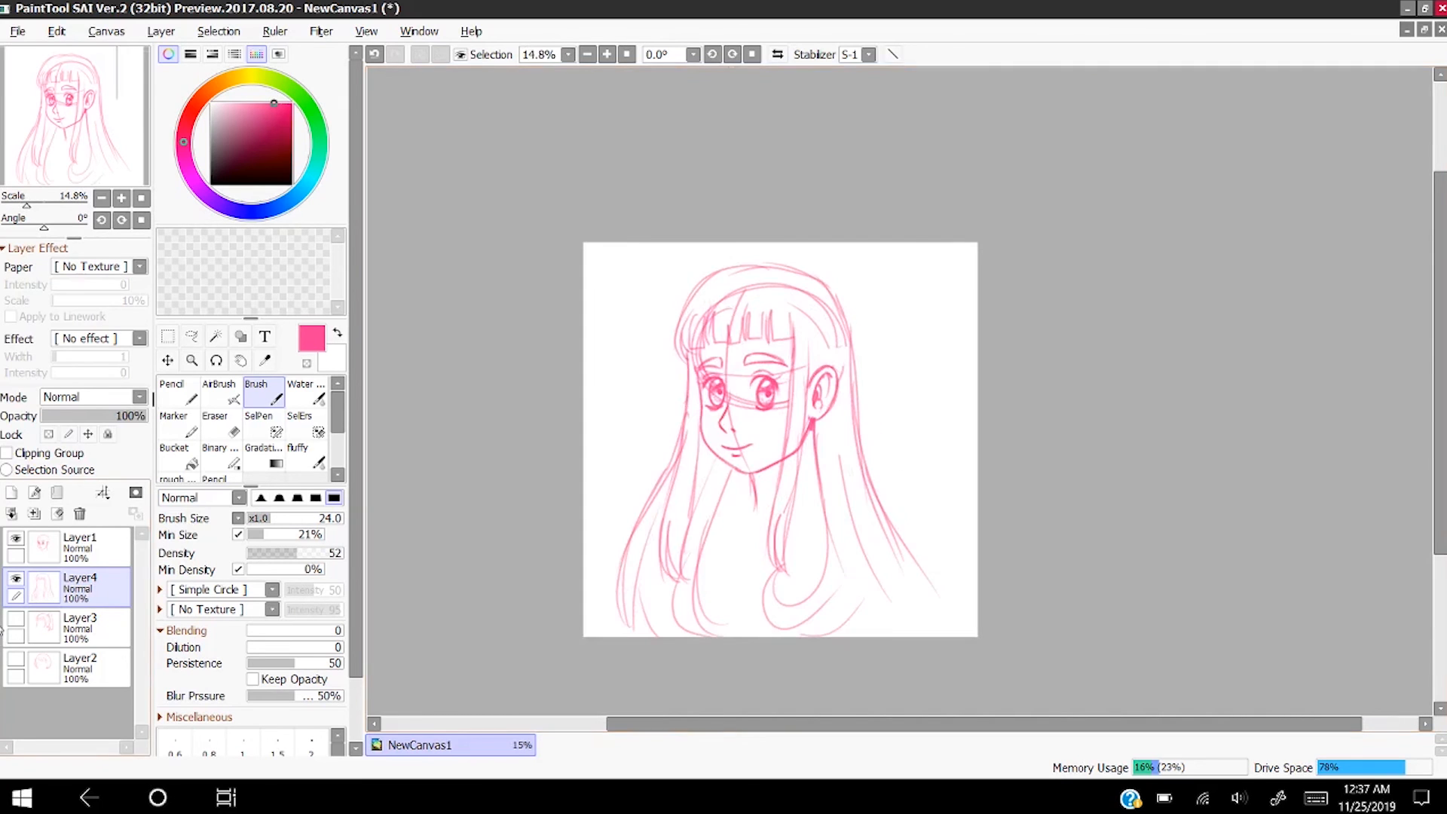
# - Compare the hairstyles by hiding Layer4 and viewing the ponytail on Layer3 and the bob on Layer2 one at a time
pyautogui.click(16, 579)
pyautogui.click(15, 621)
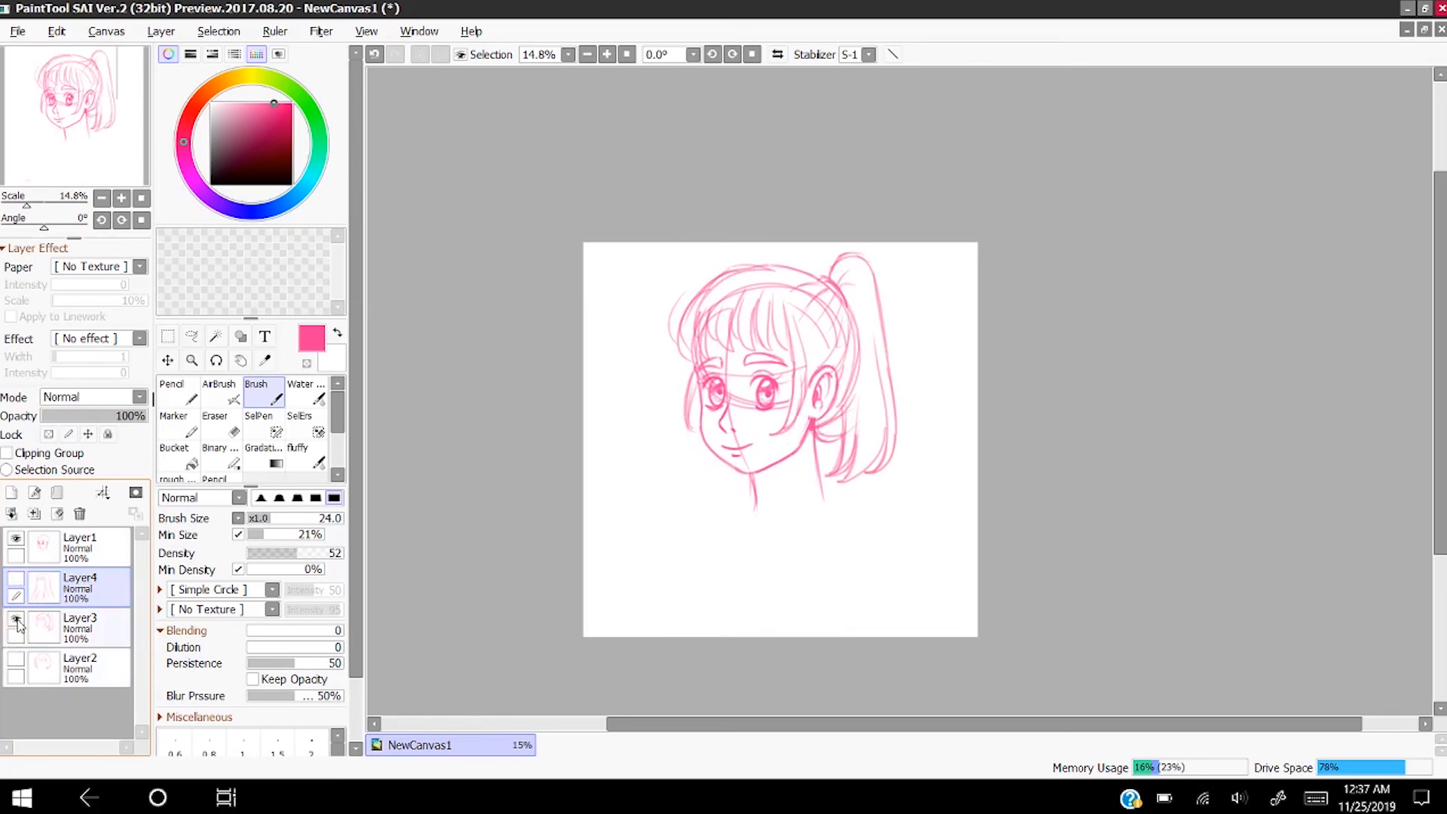
pyautogui.click(15, 621)
pyautogui.click(16, 658)
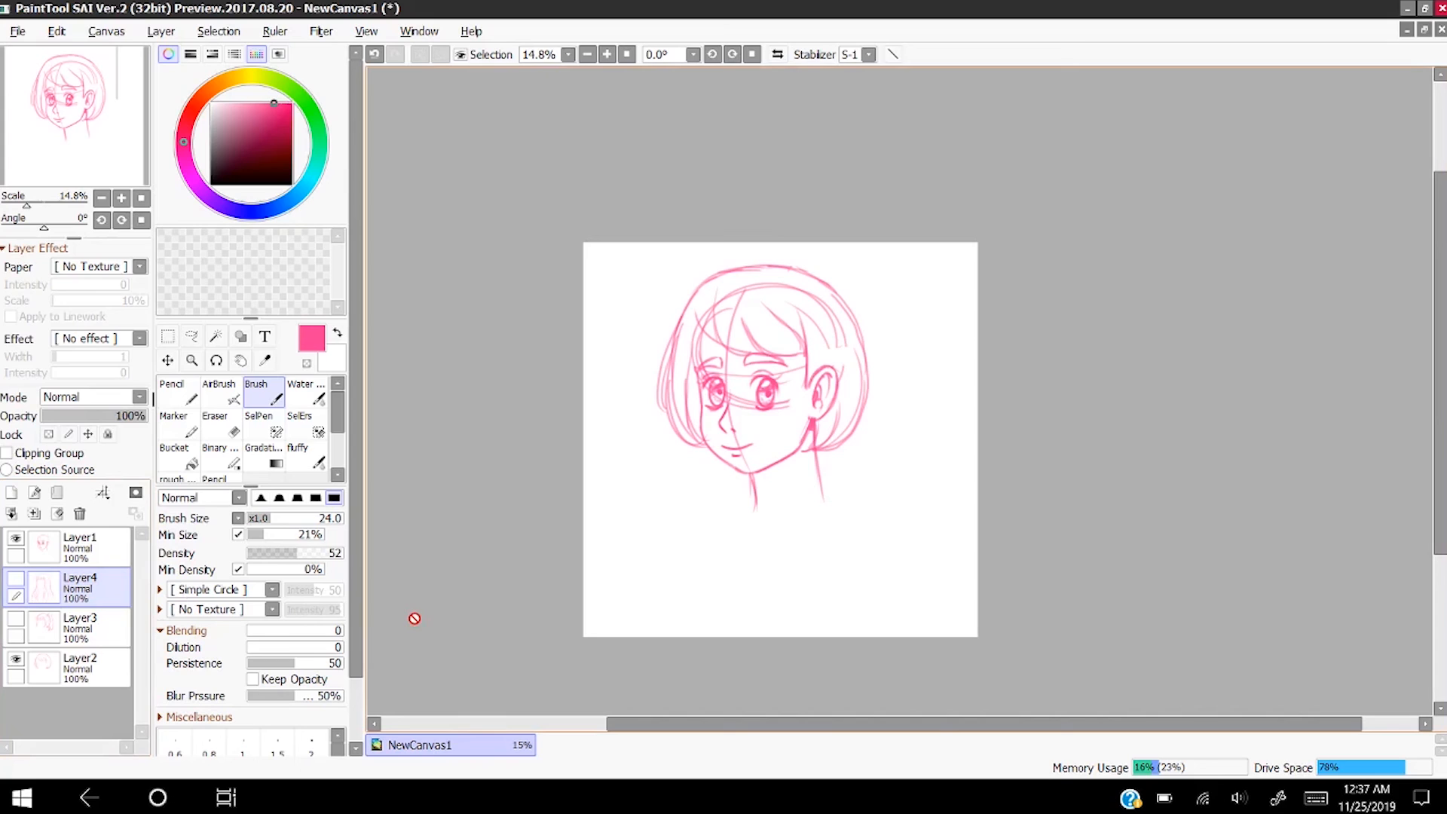
pyautogui.click(16, 661)
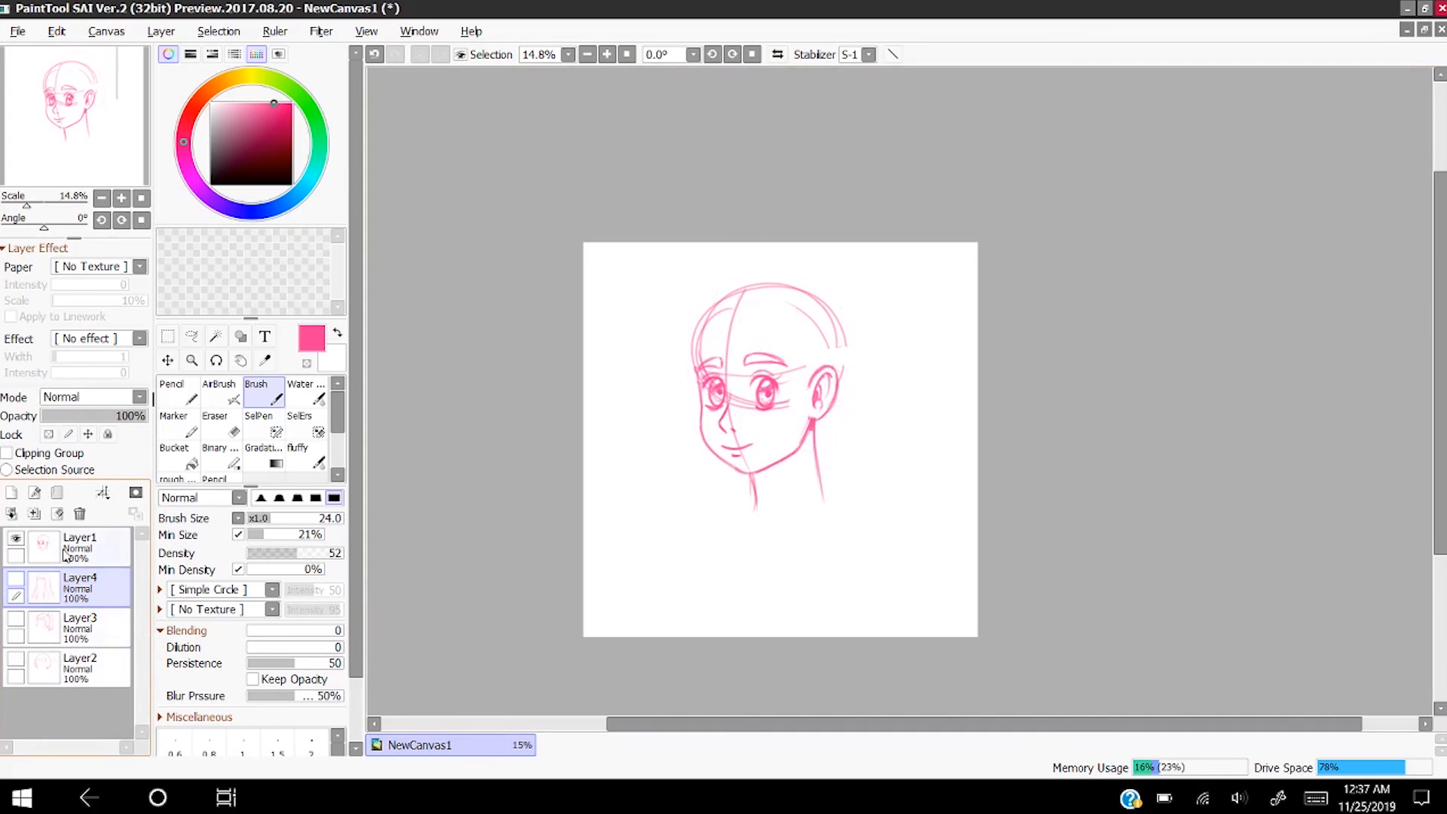
# - Show the long hairstyle on Layer4 and make the face sketch on Layer1 the active layer
pyautogui.click(25, 579)
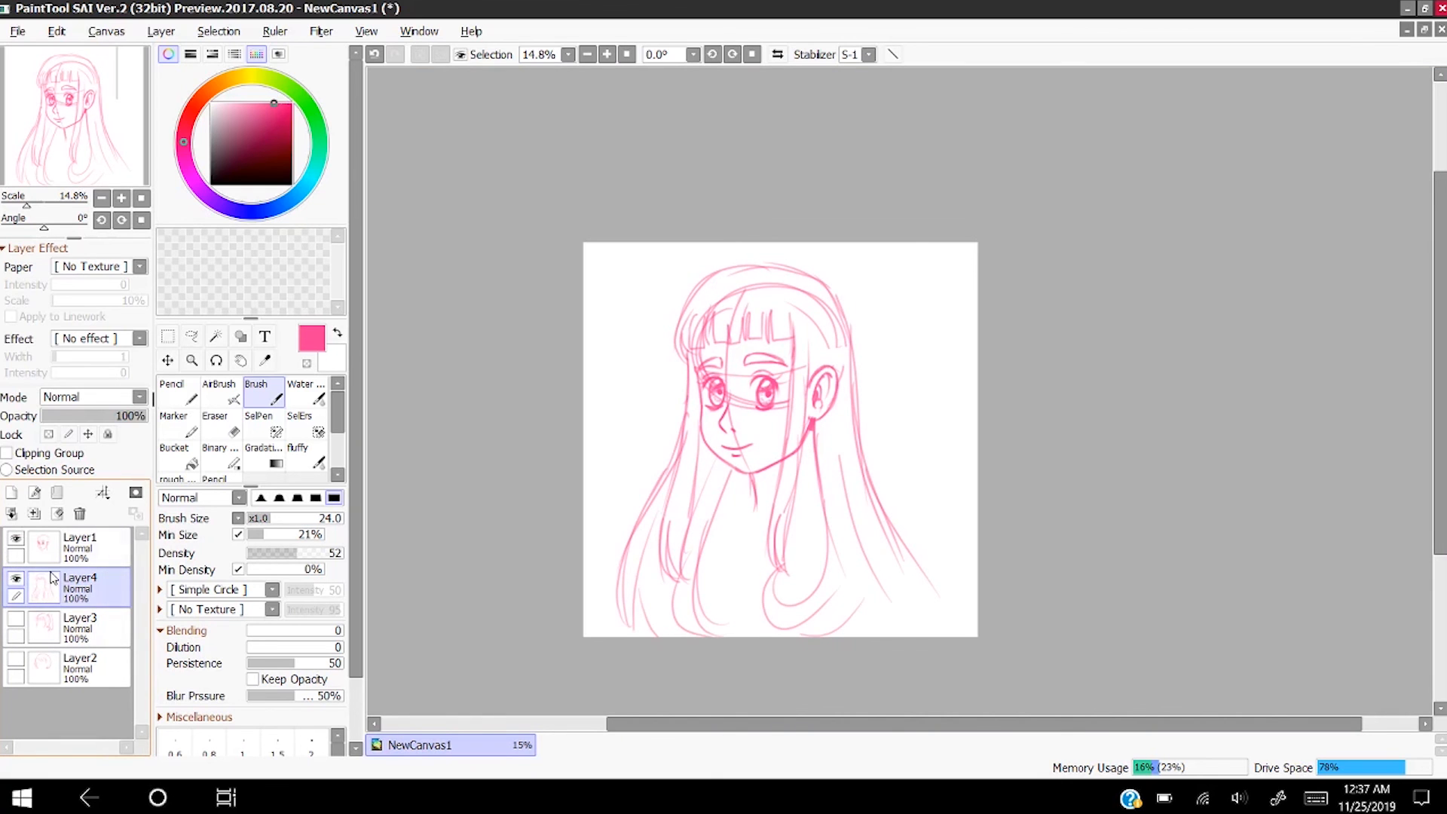
pyautogui.click(106, 544)
pyautogui.scroll(8, 594, 456)
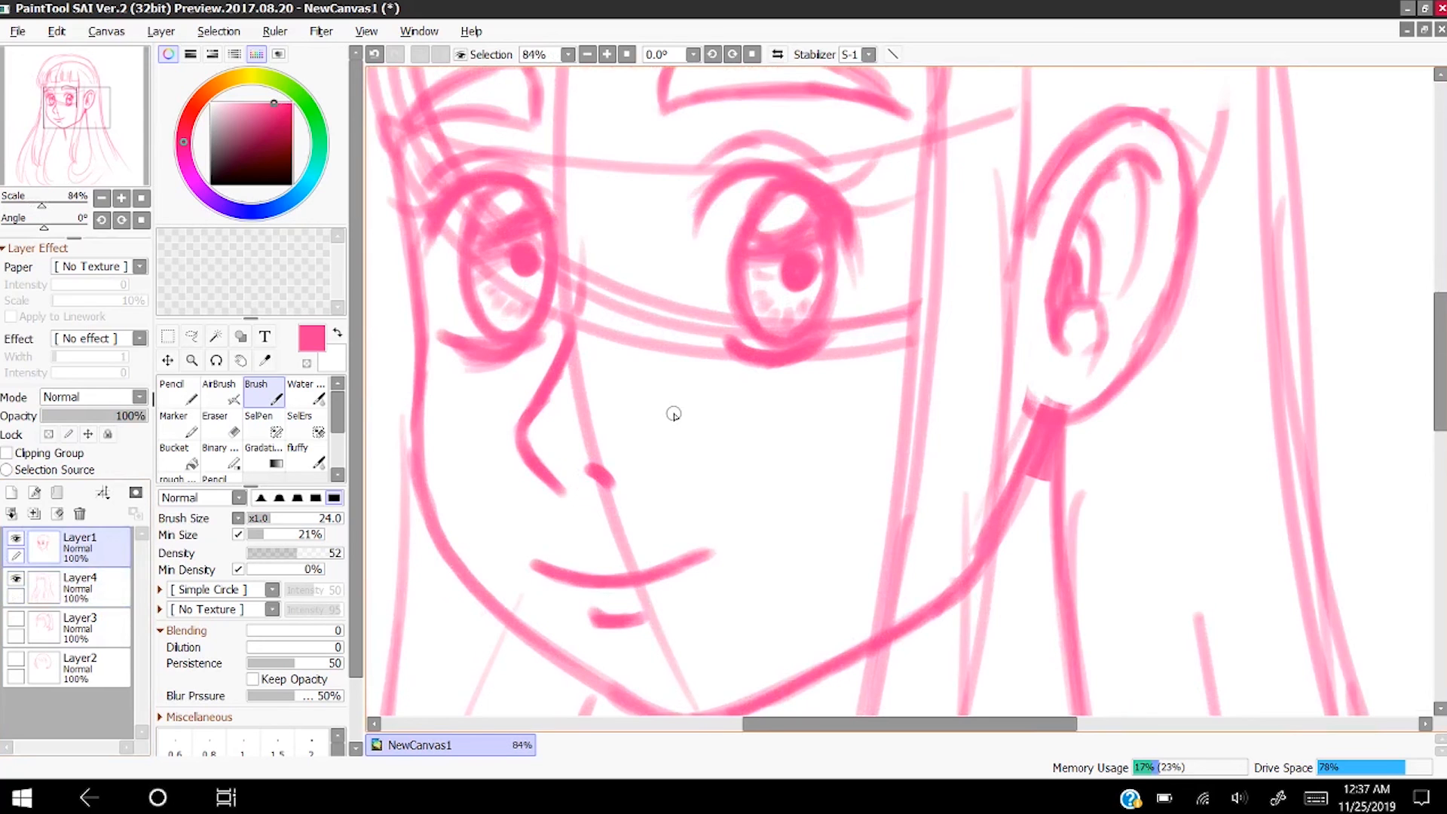
# - Erase the horizontal eye guidelines crossing the face between the eyes with a size 100 eraser
pyautogui.click(223, 423)
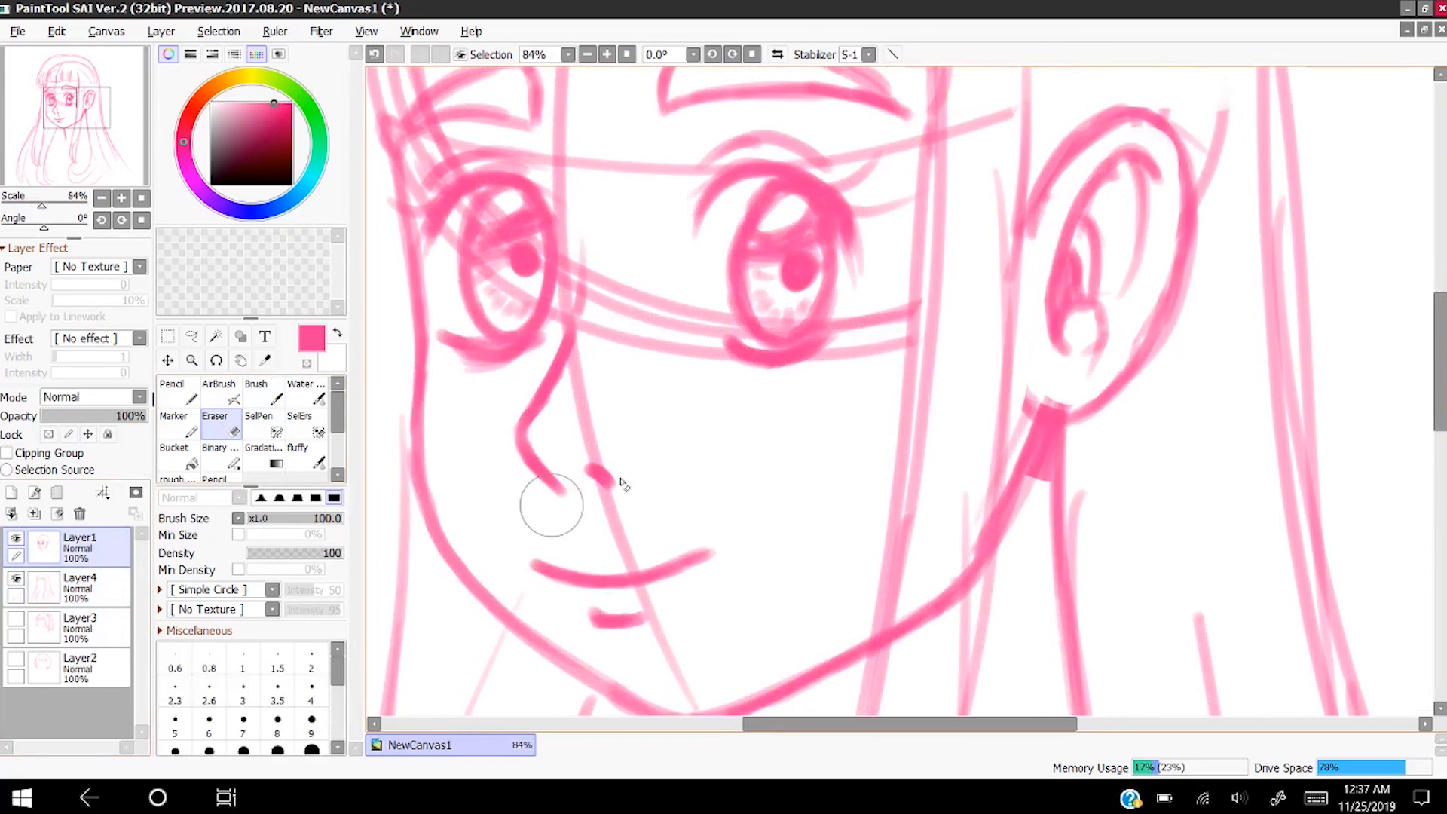
pyautogui.scroll(-4, 701, 413)
pyautogui.scroll(3, 684, 429)
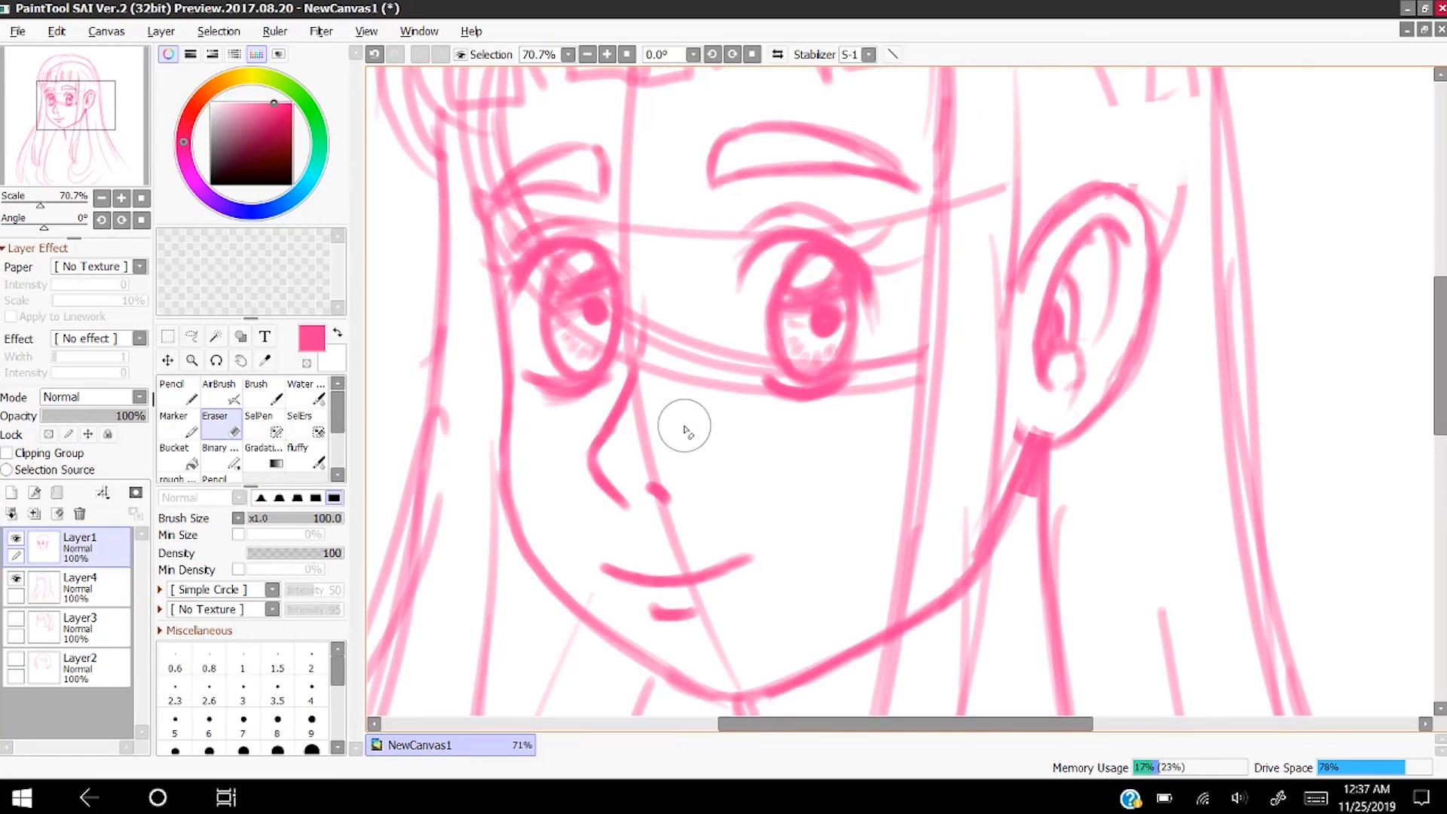
pyautogui.moveTo(685, 431)
pyautogui.mouseDown()
pyautogui.moveTo(685, 327)
pyautogui.moveTo(679, 309)
pyautogui.moveTo(675, 346)
pyautogui.moveTo(636, 136)
pyautogui.moveTo(724, 410)
pyautogui.moveTo(818, 485)
pyautogui.moveTo(892, 378)
pyautogui.moveTo(878, 437)
pyautogui.mouseUp()
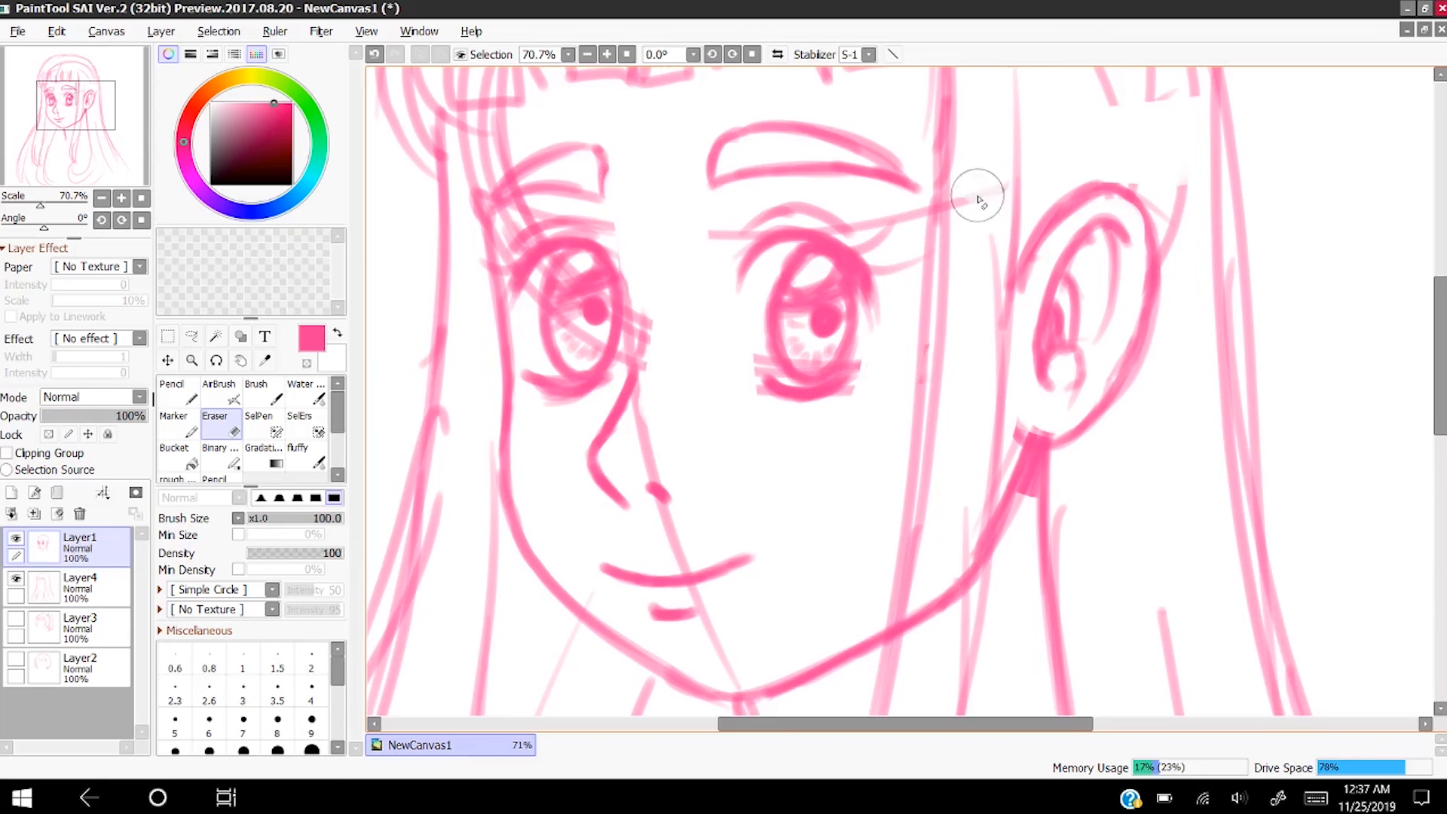
# - Erase the remaining eye guideline beside and above the near eye with a smaller eraser
pyautogui.press('[')
pyautogui.press('[')
pyautogui.press('[')
pyautogui.press('[')
pyautogui.press('[')
pyautogui.press('[')
pyautogui.press('[')
pyautogui.press('[')
pyautogui.moveTo(981, 195)
pyautogui.mouseDown()
pyautogui.moveTo(987, 182)
pyautogui.moveTo(858, 227)
pyautogui.mouseUp()
pyautogui.moveTo(712, 235); pyautogui.dragTo(755, 233)
pyautogui.scroll(-2, 762, 228)
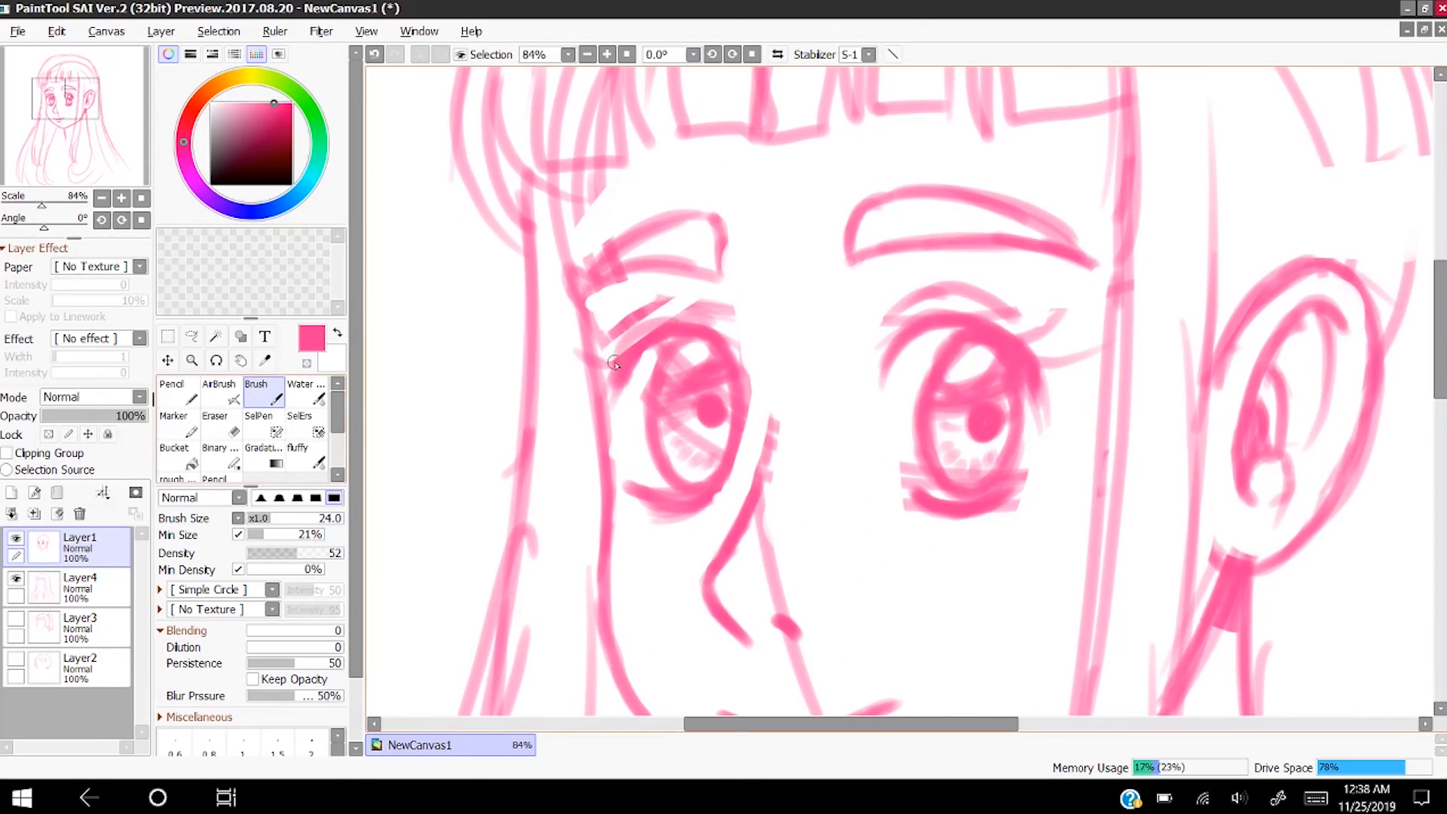
# - Erase the head construction lines around the forehead and crown and tidy the stray lines near the far eyebrow
pyautogui.moveTo(596, 188); pyautogui.dragTo(582, 324)
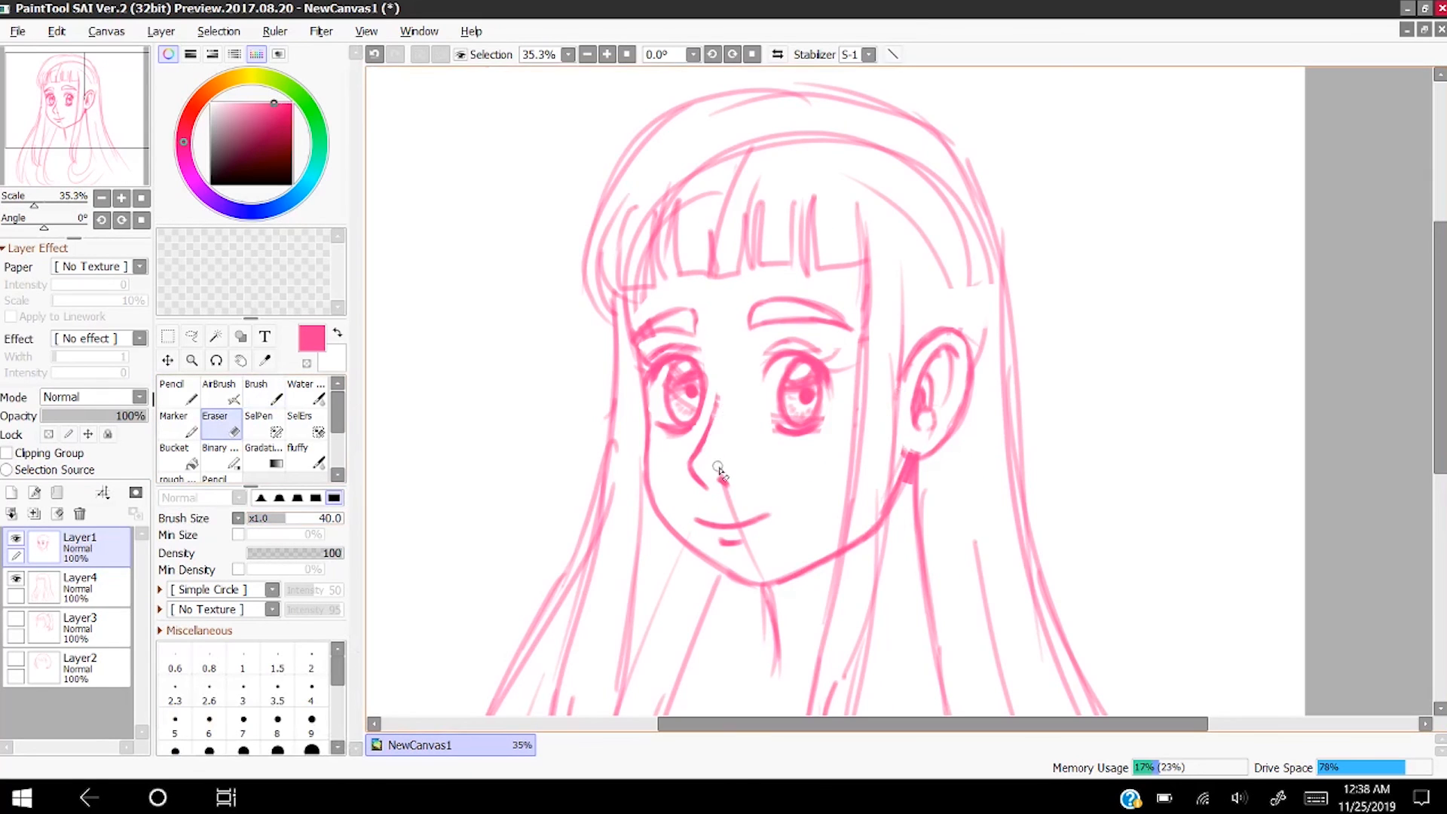
pyautogui.moveTo(961, 198); pyautogui.dragTo(978, 277)
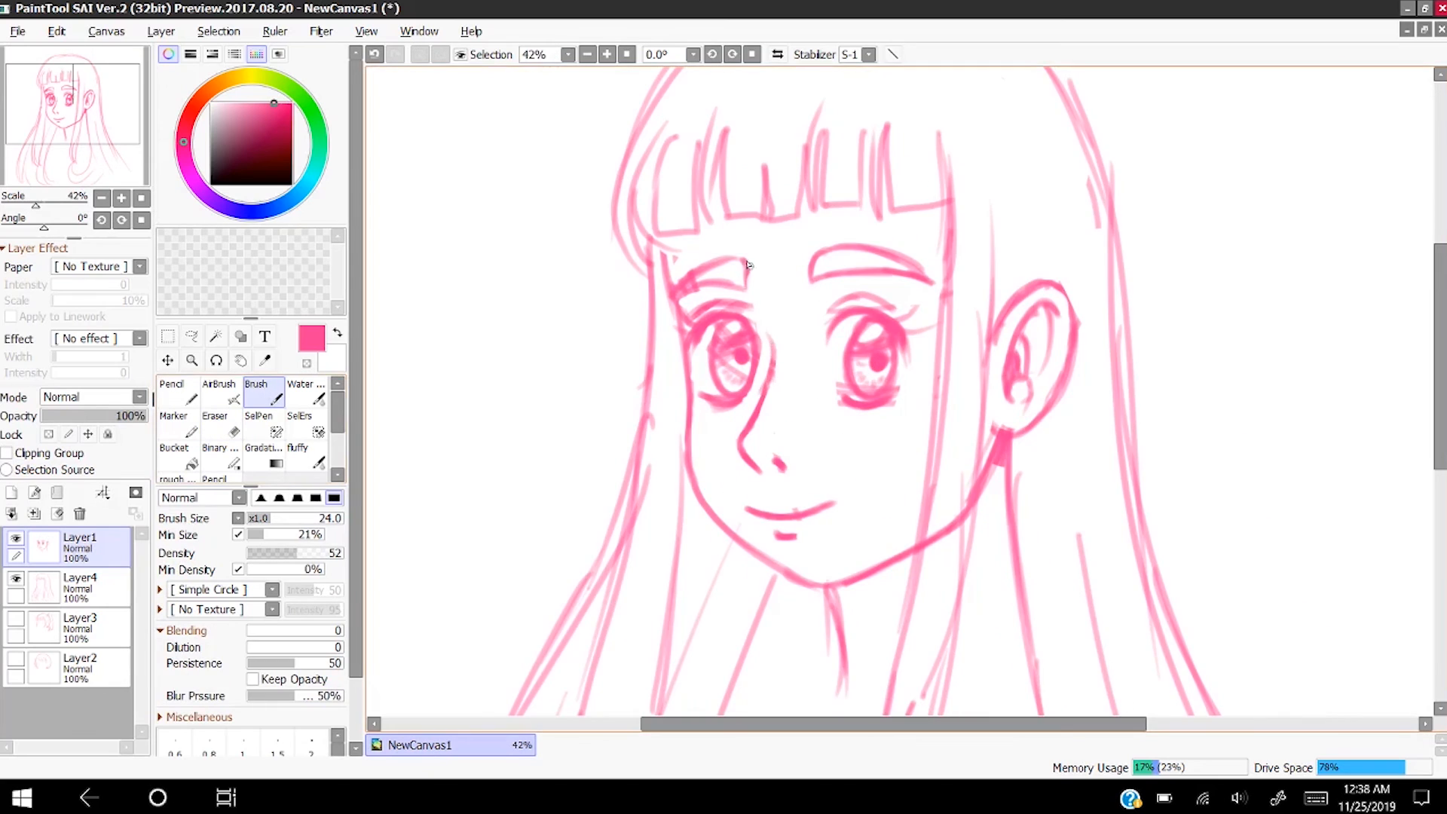
pyautogui.scroll(3, 795, 309)
pyautogui.press('e')
pyautogui.moveTo(762, 238); pyautogui.dragTo(745, 292)
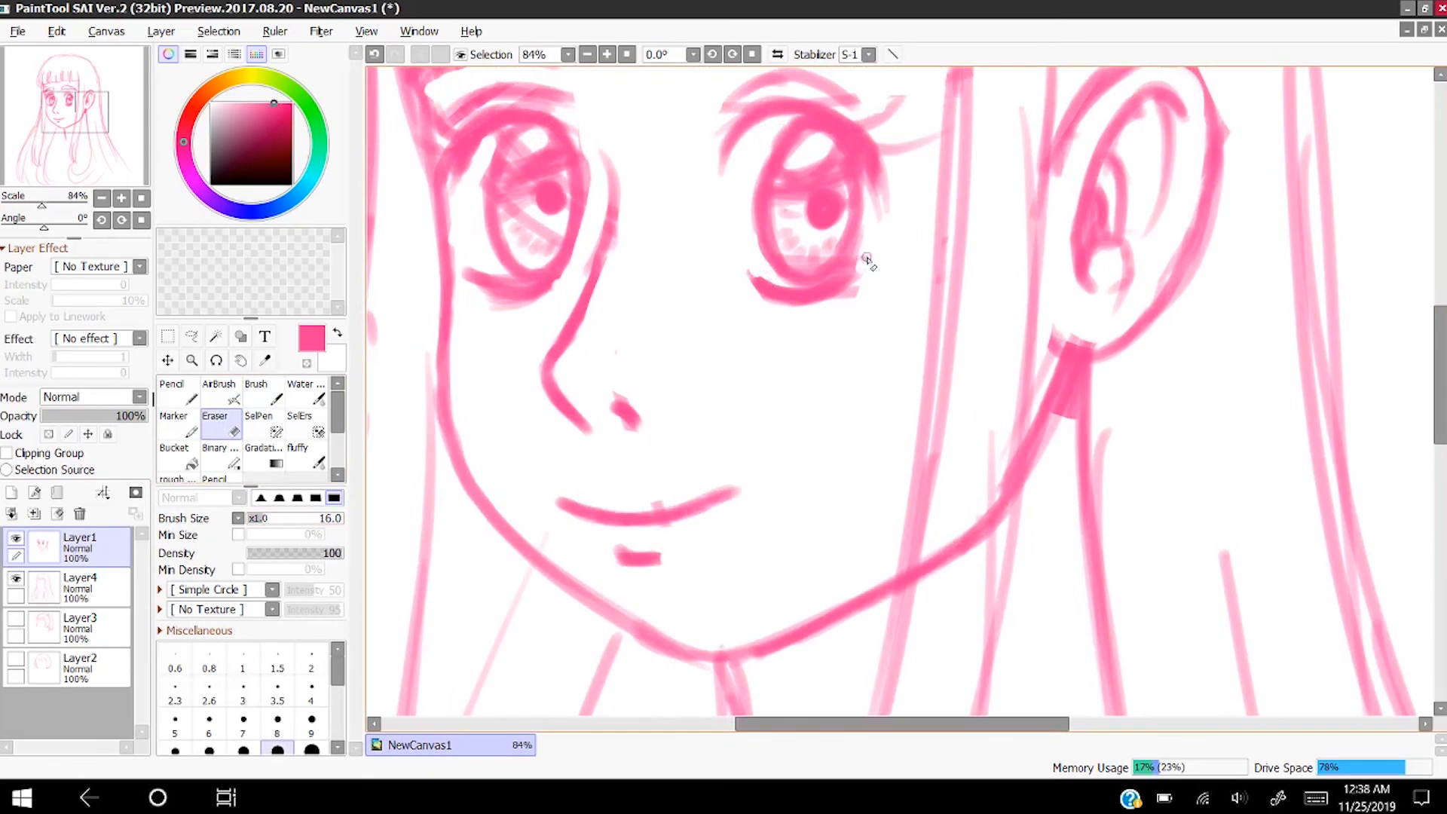
# - Erase the guideline remnants below both eyes, and redraw the near eye's lower lash and iris outline with the size 24 brush
pyautogui.moveTo(867, 261); pyautogui.dragTo(853, 298)
pyautogui.moveTo(484, 307); pyautogui.dragTo(546, 300)
pyautogui.press('c')
pyautogui.moveTo(742, 277); pyautogui.dragTo(771, 292)
pyautogui.moveTo(865, 181); pyautogui.dragTo(838, 256)
pyautogui.moveTo(790, 123); pyautogui.dragTo(760, 251)
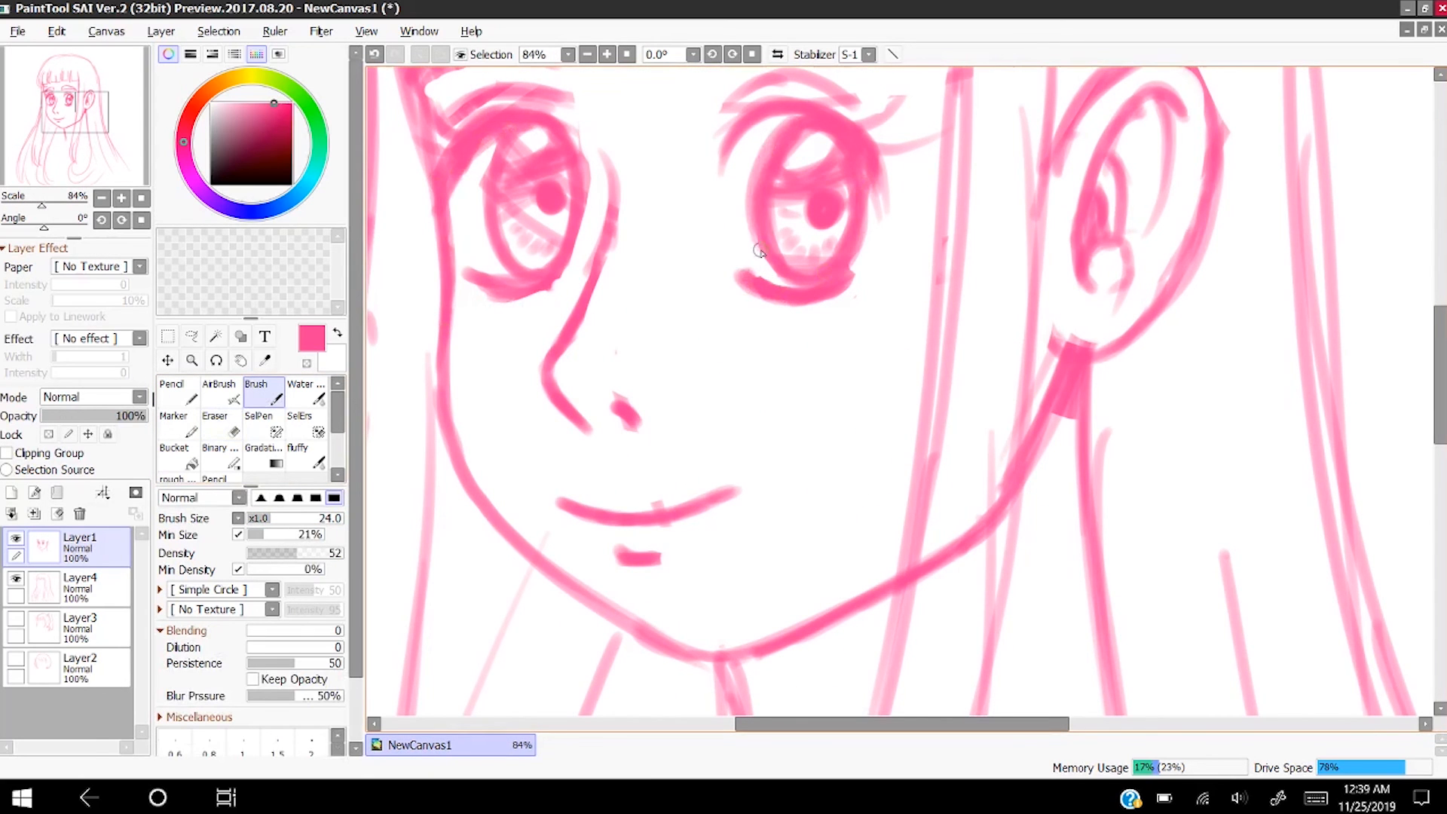
pyautogui.scroll(-6, 759, 252)
pyautogui.scroll(1, 794, 313)
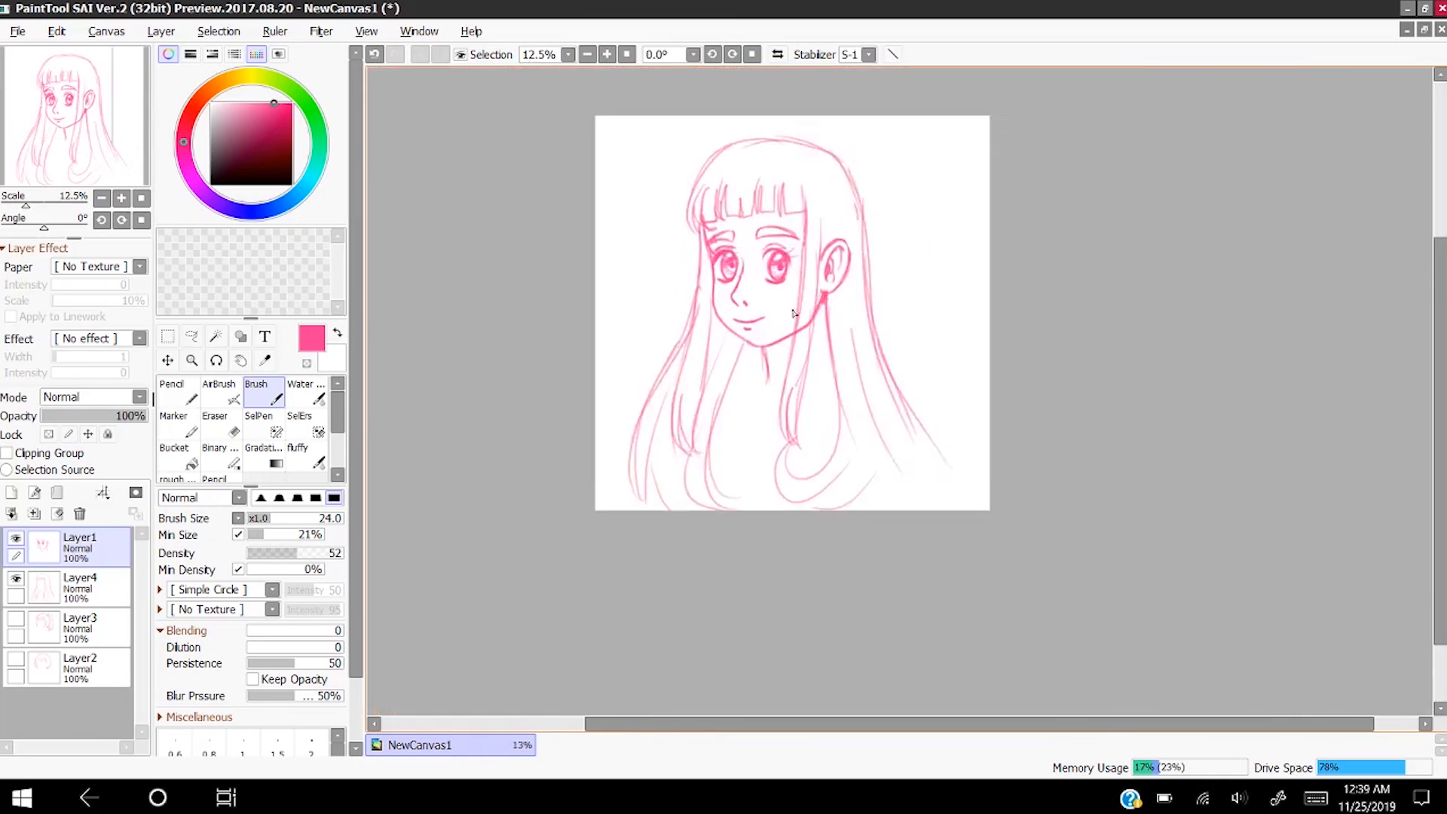
# - Set the brush size to 12 and hatch diagonal blush lines on both cheeks, plus a few short strokes beside the nose bridge
pyautogui.scroll(2, 793, 313)
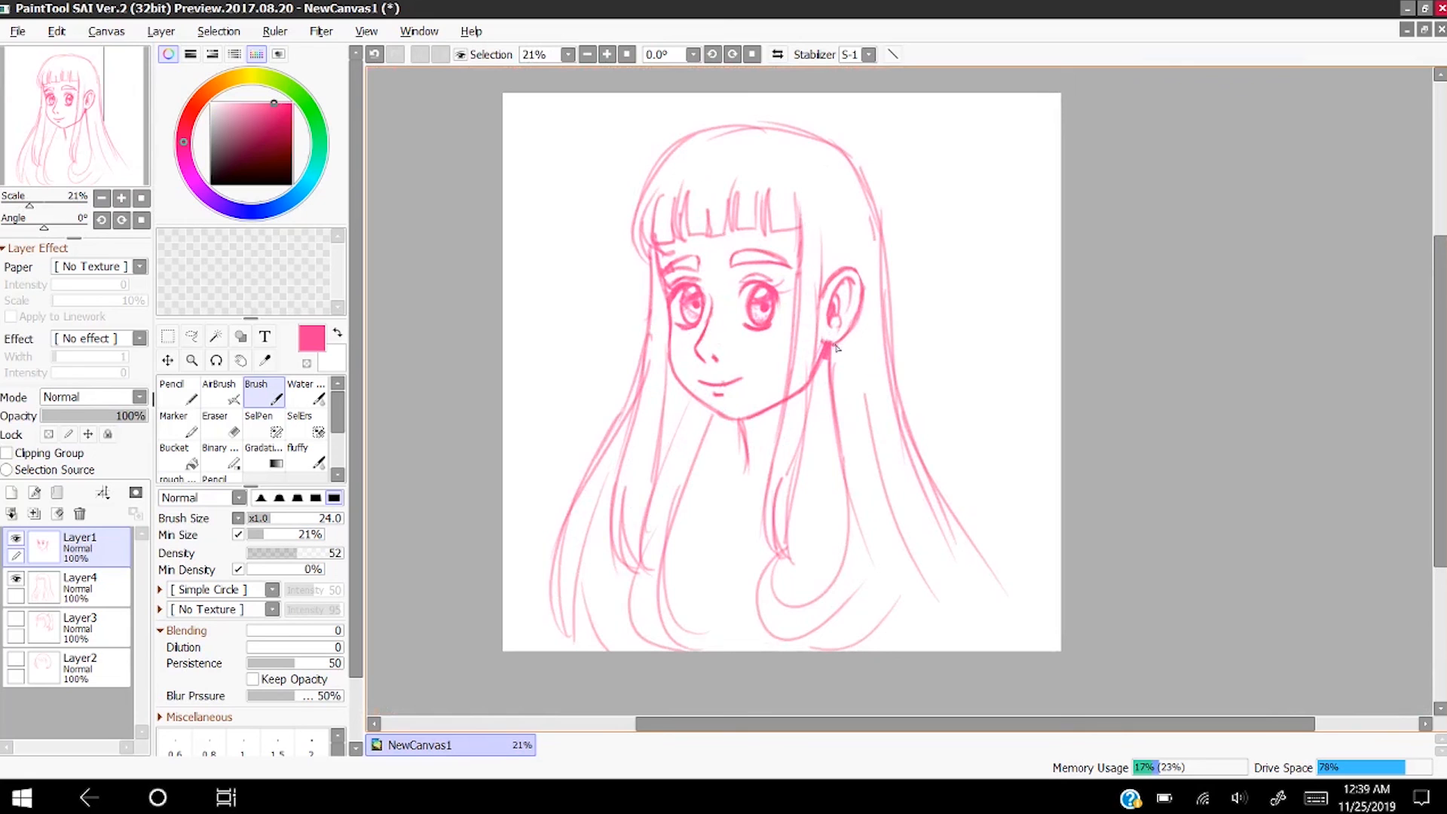
pyautogui.scroll(6, 835, 349)
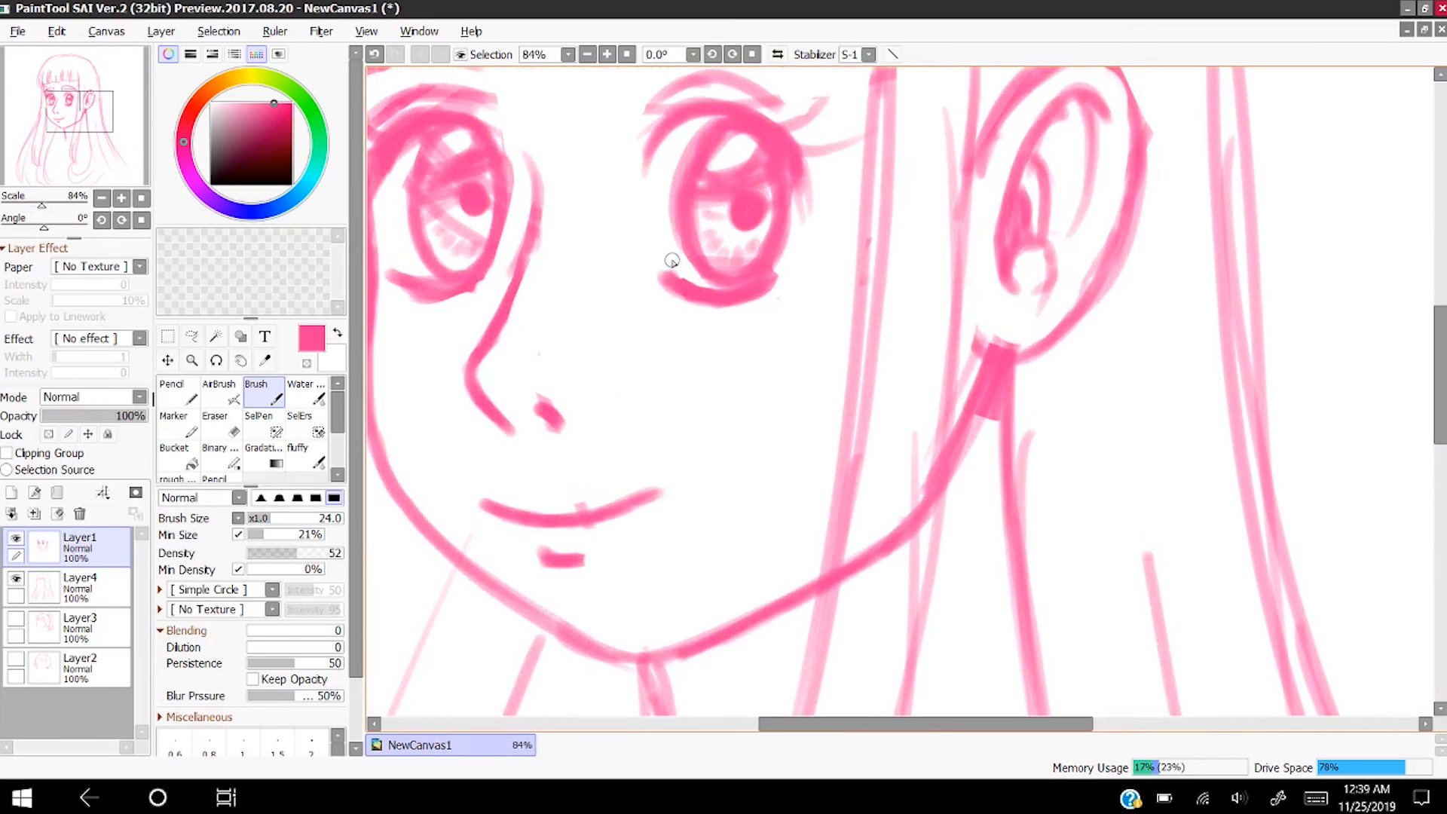
pyautogui.click(258, 518)
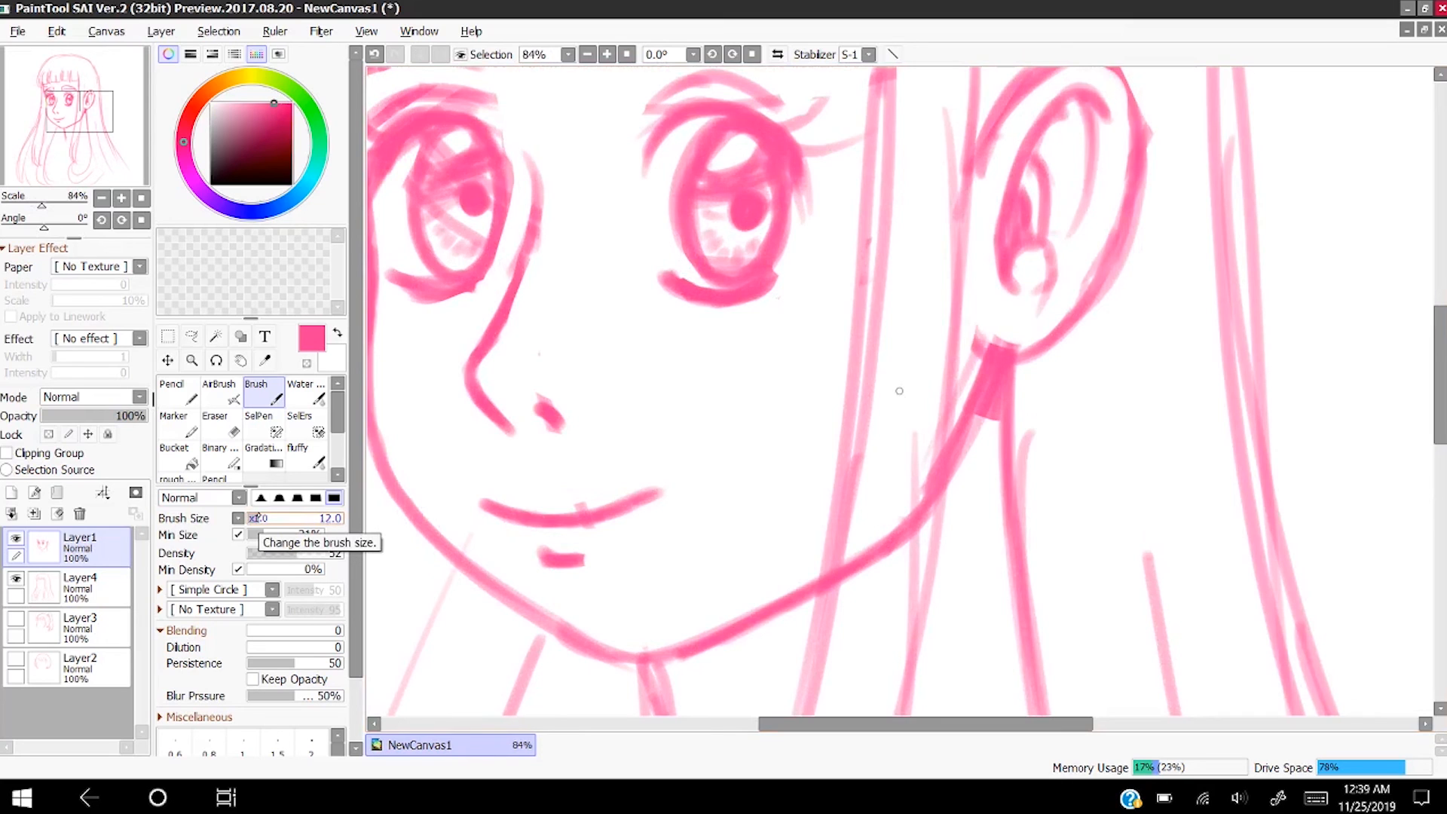
pyautogui.moveTo(644, 349)
pyautogui.mouseDown()
pyautogui.moveTo(694, 326)
pyautogui.moveTo(767, 324)
pyautogui.mouseUp()
pyautogui.moveTo(687, 366)
pyautogui.mouseDown()
pyautogui.moveTo(796, 328)
pyautogui.moveTo(741, 353)
pyautogui.moveTo(810, 330)
pyautogui.moveTo(778, 350)
pyautogui.moveTo(807, 339)
pyautogui.mouseUp()
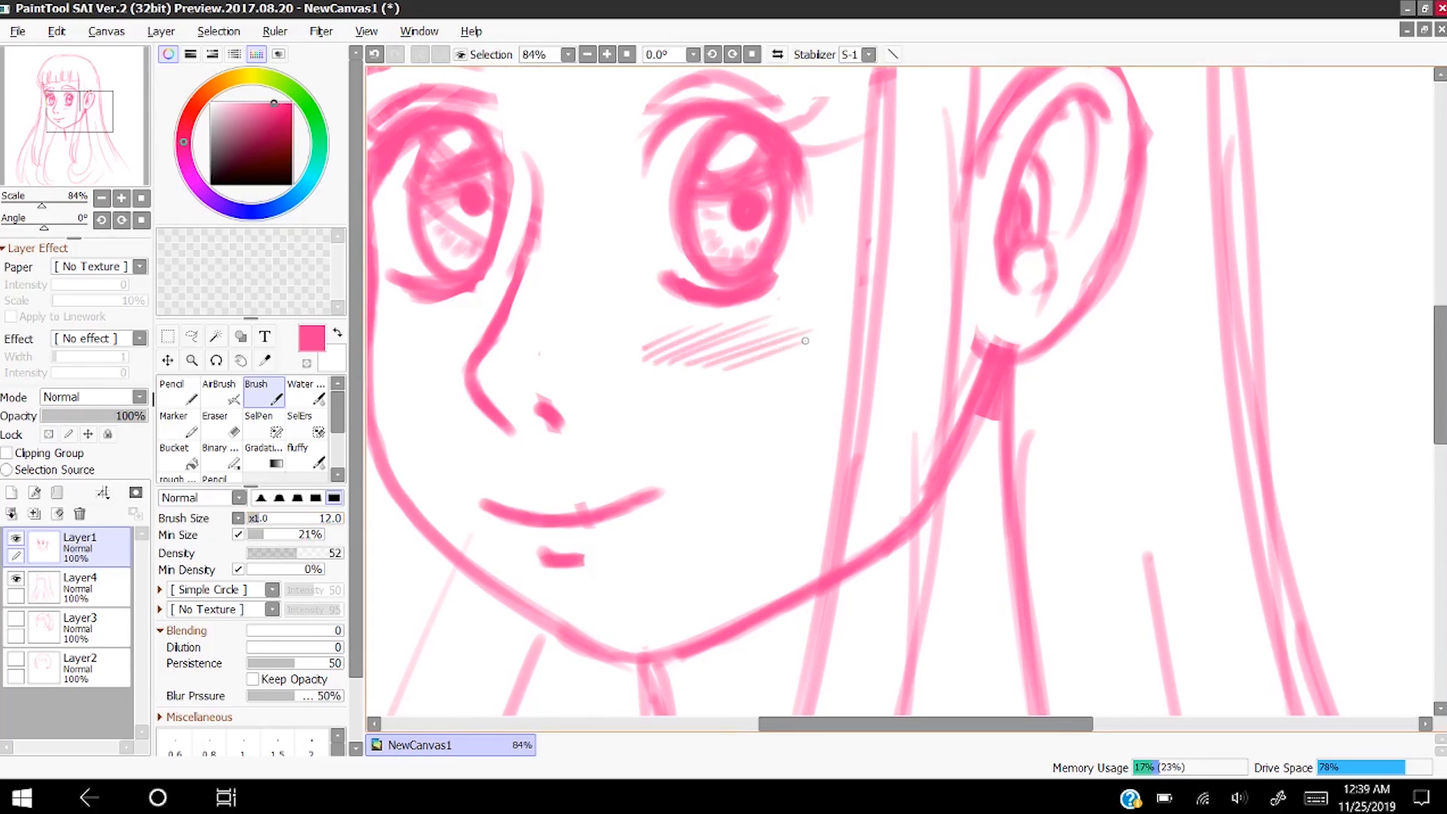
pyautogui.moveTo(740, 373); pyautogui.dragTo(788, 361)
pyautogui.moveTo(375, 327)
pyautogui.mouseDown()
pyautogui.moveTo(424, 302)
pyautogui.moveTo(427, 320)
pyautogui.moveTo(467, 319)
pyautogui.mouseUp()
pyautogui.moveTo(384, 358)
pyautogui.mouseDown()
pyautogui.moveTo(437, 333)
pyautogui.moveTo(452, 339)
pyautogui.moveTo(440, 352)
pyautogui.mouseUp()
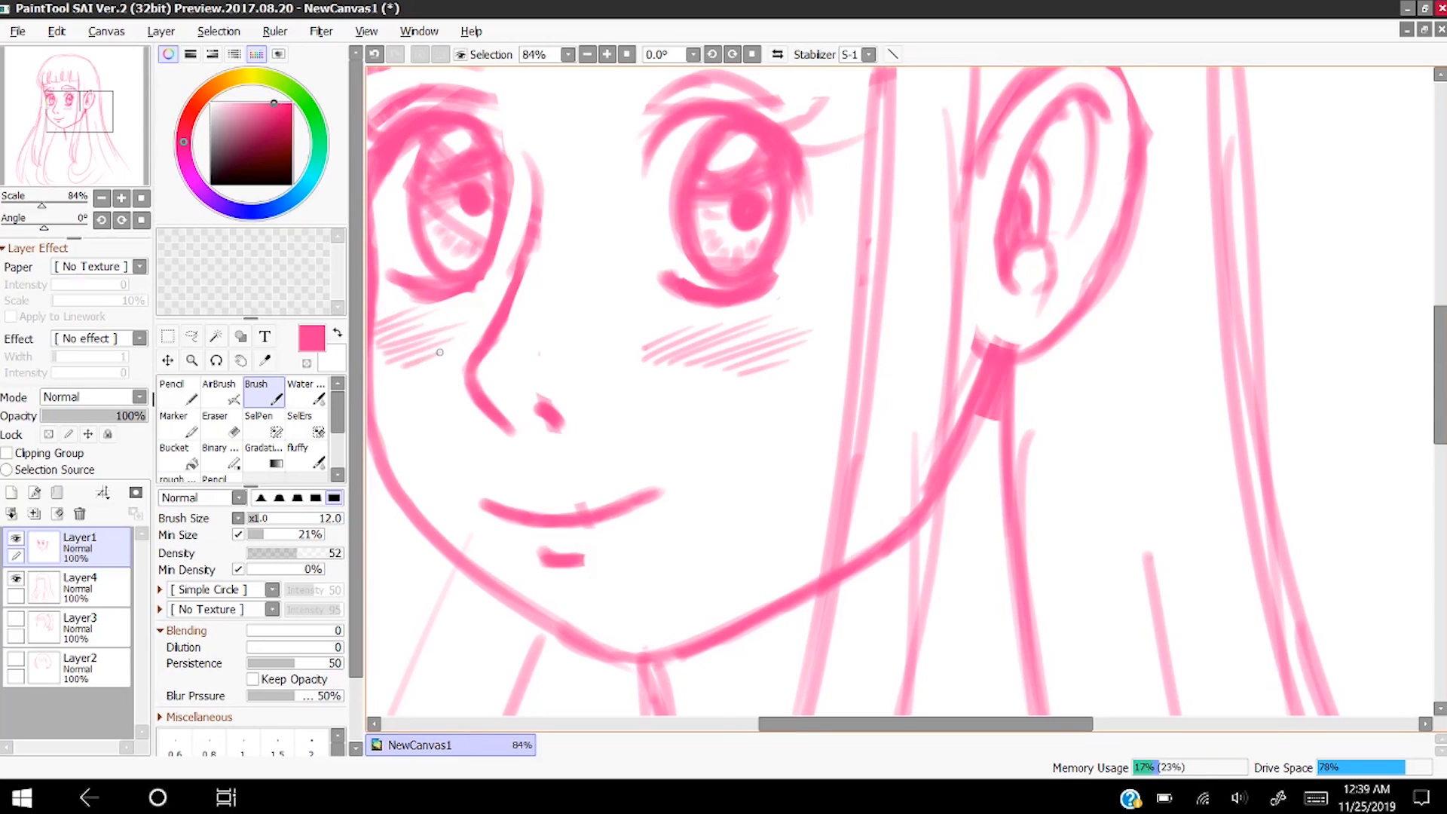
pyautogui.moveTo(525, 305)
pyautogui.mouseDown()
pyautogui.moveTo(534, 276)
pyautogui.moveTo(552, 283)
pyautogui.mouseUp()
# - Examine the whole portrait with the long hairstyle at several magnifications
pyautogui.scroll(-11, 579, 279)
pyautogui.scroll(8, 607, 275)
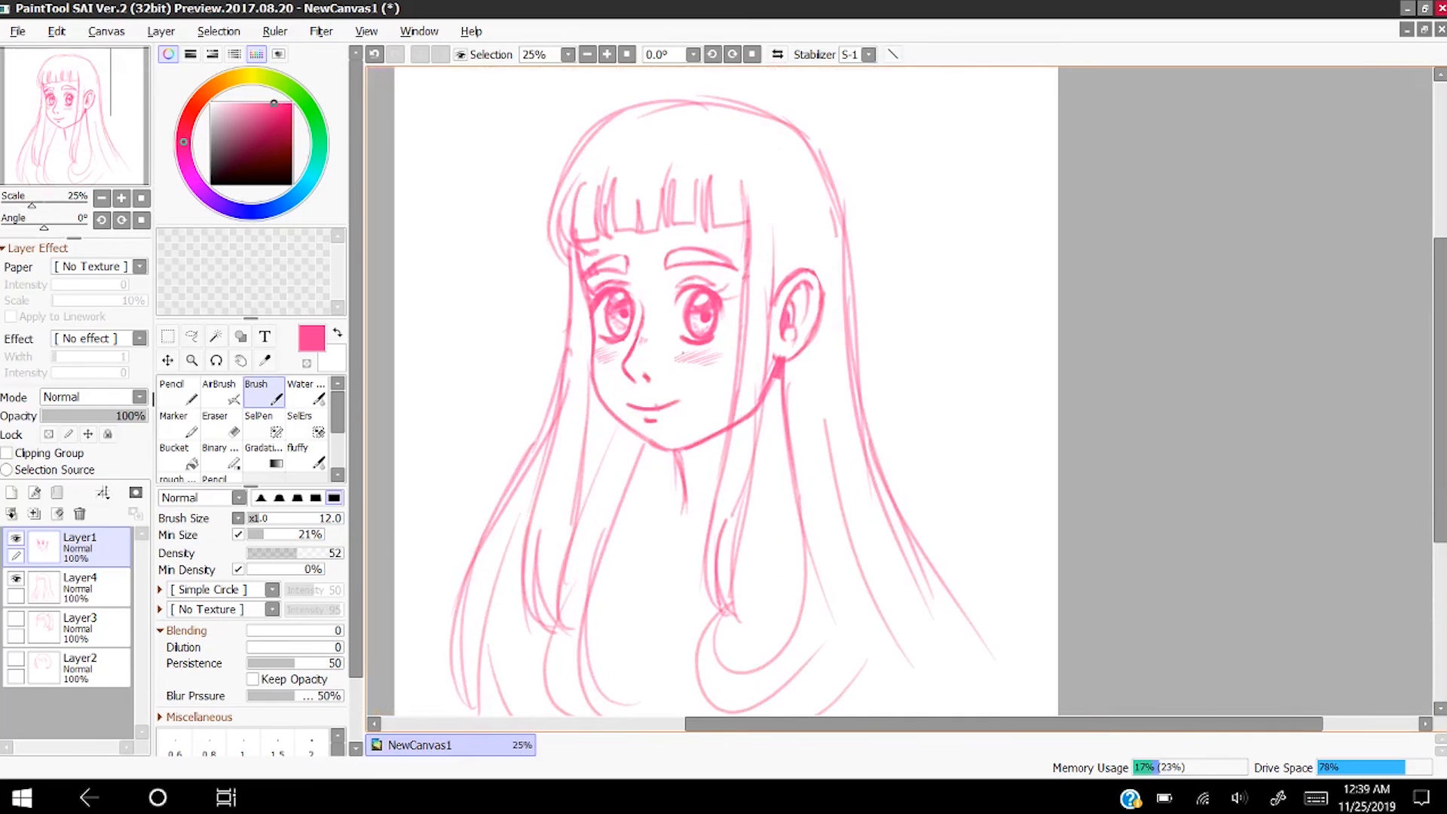
pyautogui.scroll(-10, 606, 276)
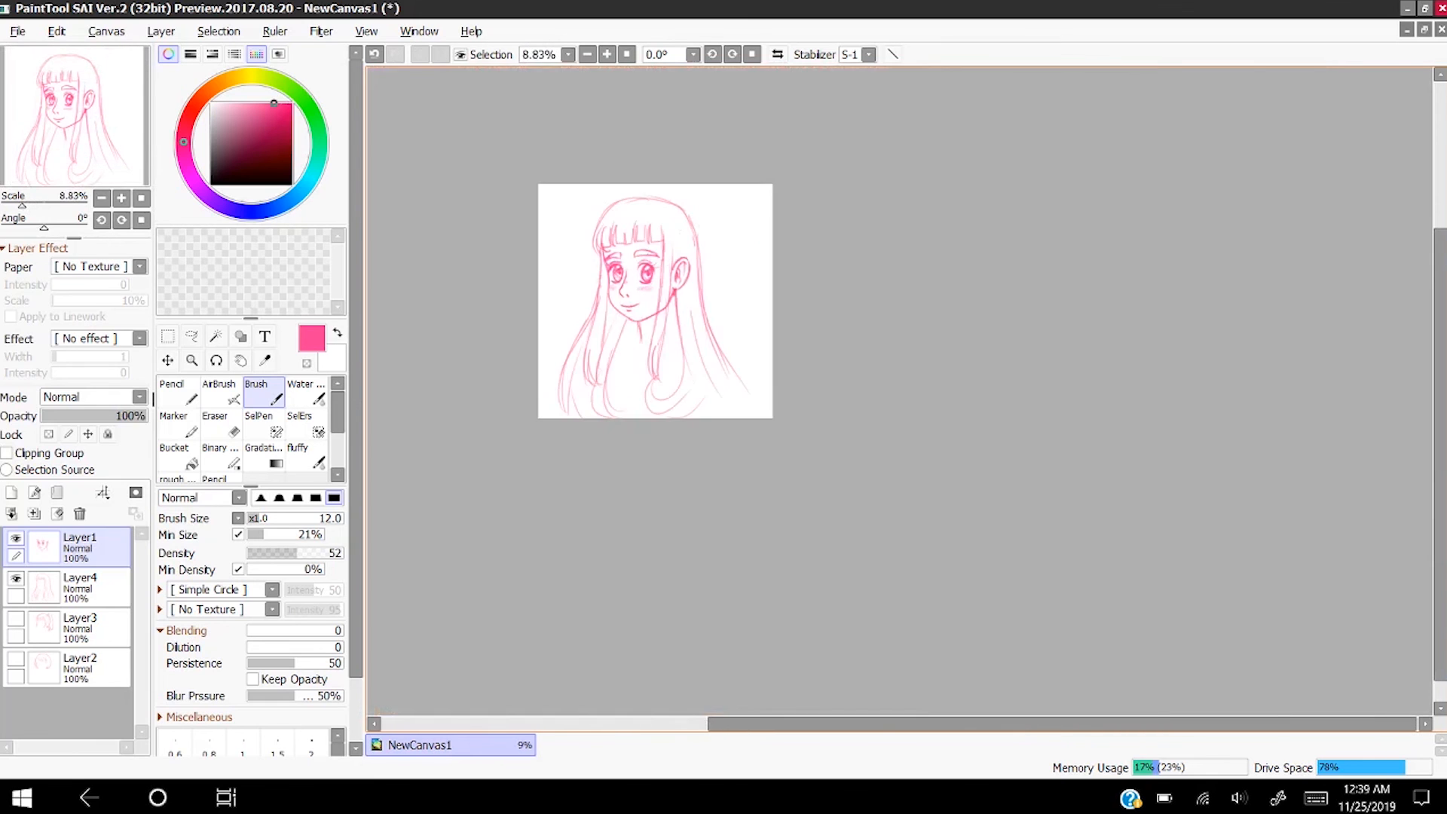
pyautogui.scroll(5, 565, 328)
pyautogui.scroll(-2, 566, 328)
pyautogui.scroll(4, 444, 329)
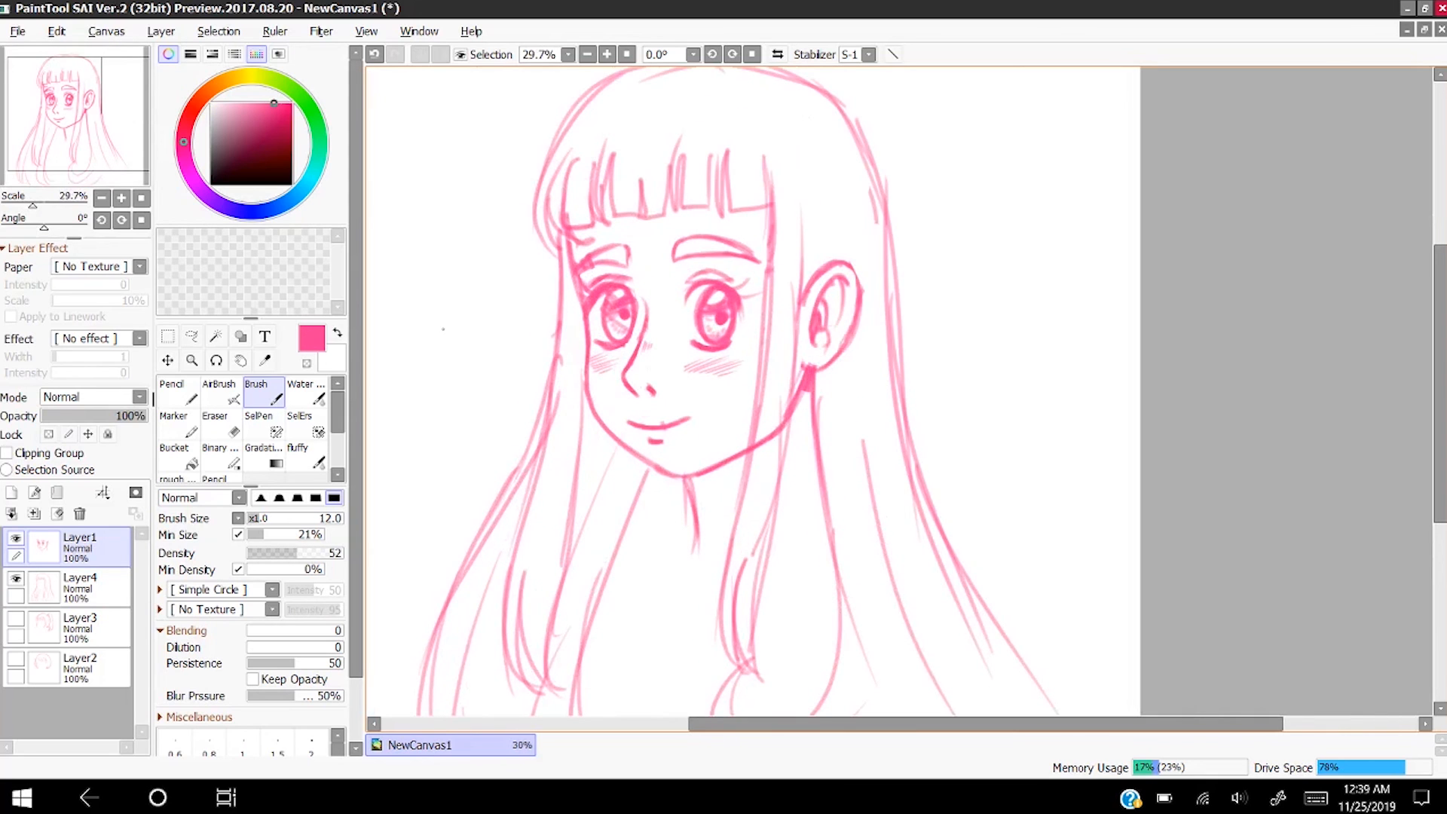
pyautogui.scroll(-3, 454, 352)
pyautogui.scroll(2, 455, 352)
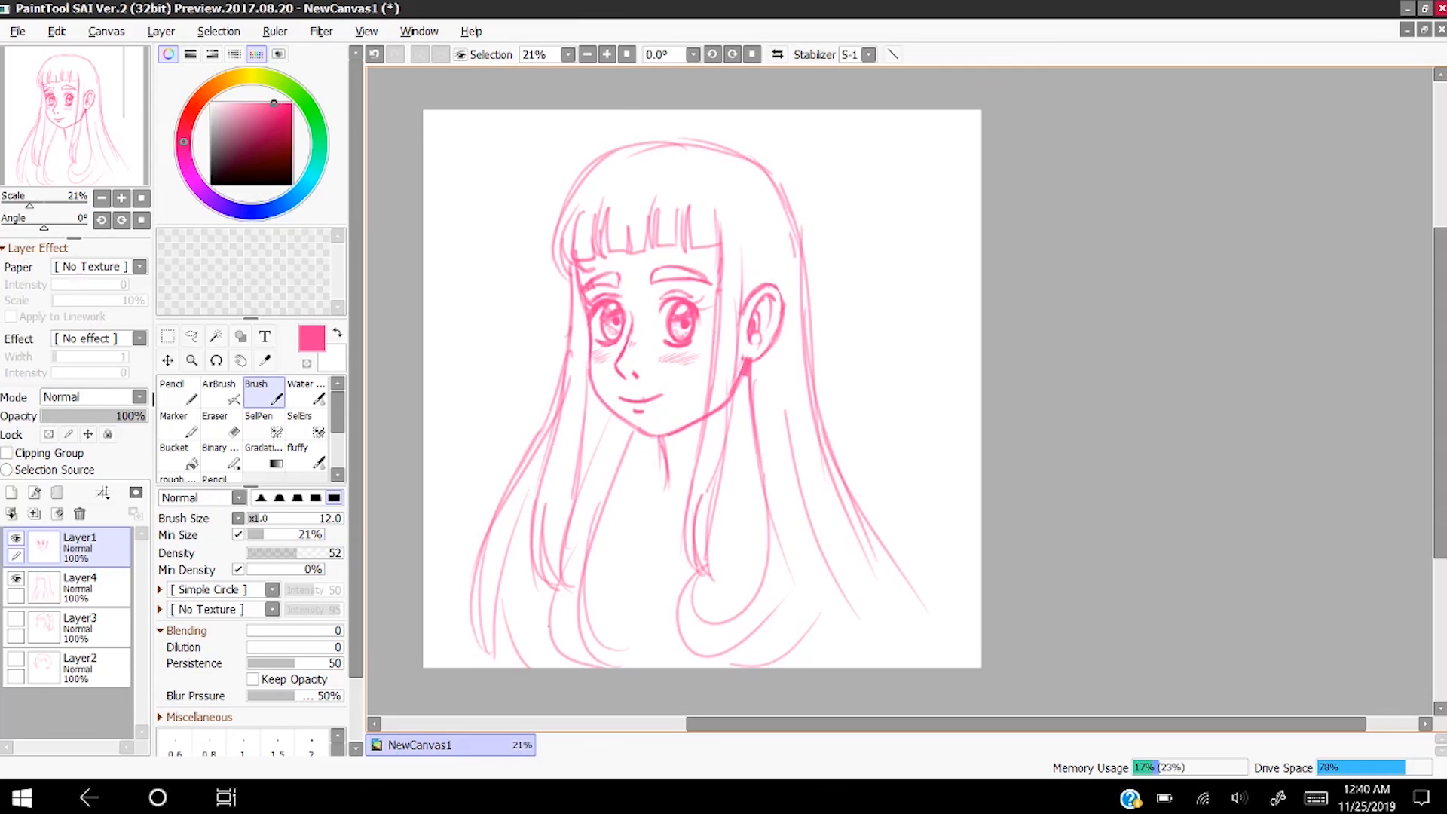
# - Set the brush size to 41 and shade the neck under the chin and the side of the nose
pyautogui.moveTo(280, 520); pyautogui.dragTo(286, 519)
pyautogui.moveTo(664, 439); pyautogui.dragTo(697, 429)
pyautogui.scroll(1, 697, 429)
pyautogui.scroll(-1, 766, 332)
pyautogui.scroll(1, 765, 331)
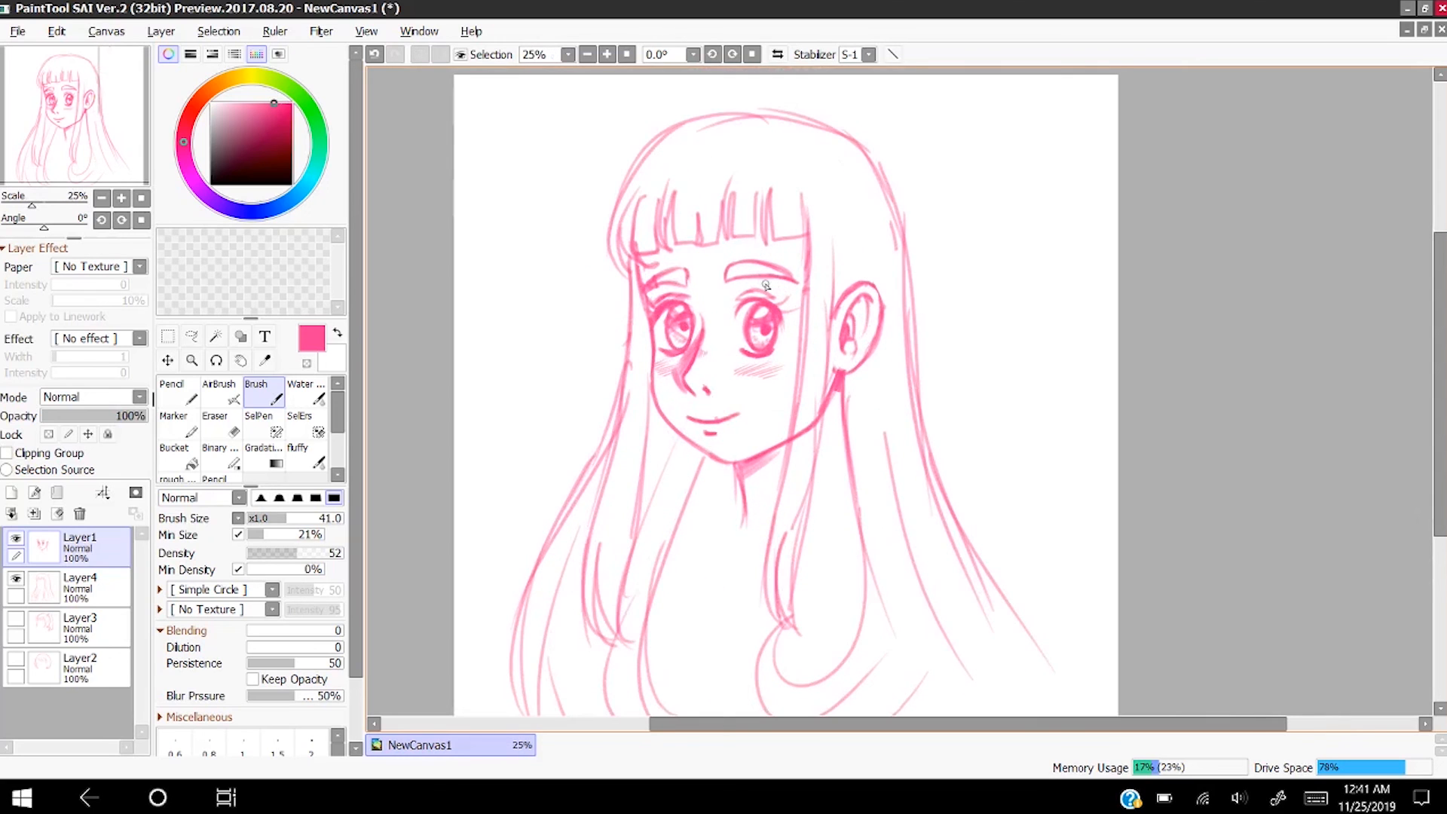